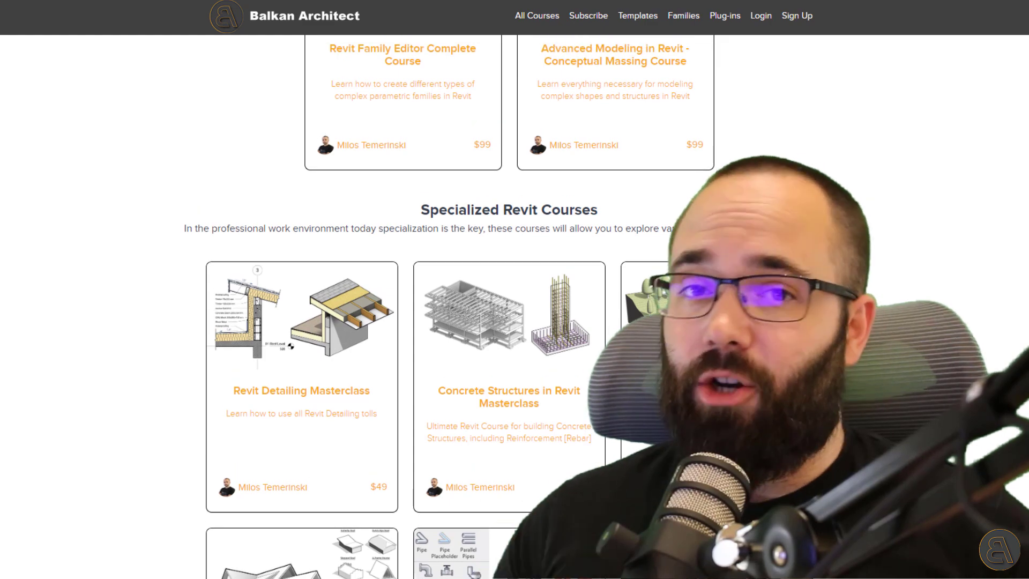
Browse the website's course, template and family listings, and open the plug-ins page
scroll(510, 306, "up", 14)
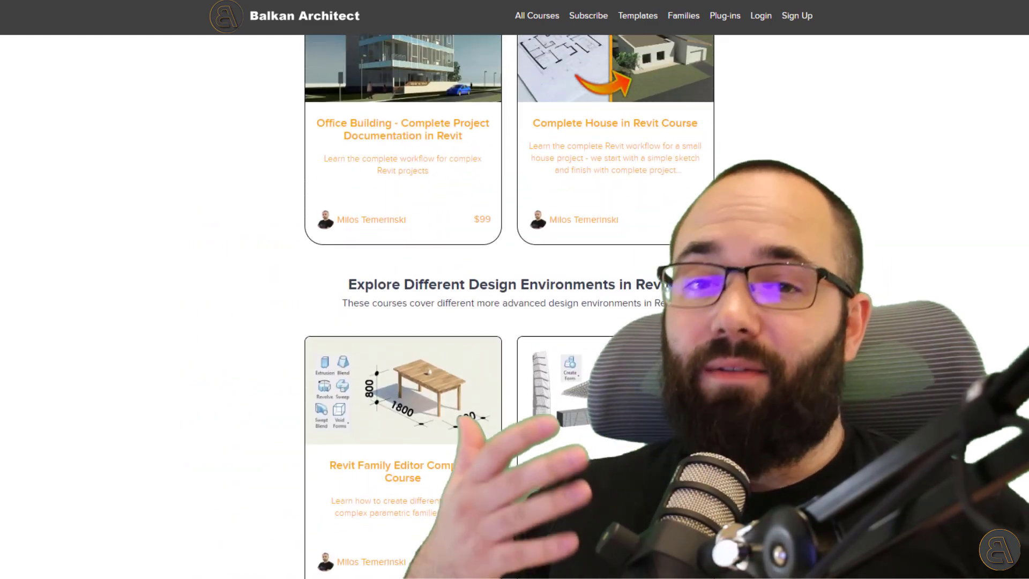
scroll(509, 306, "up", 3)
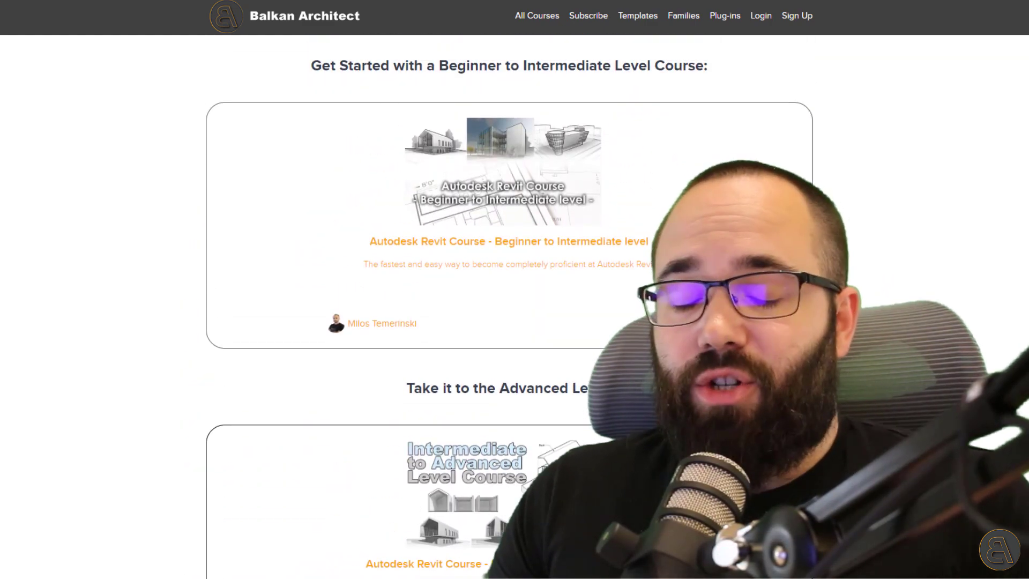
left_click(642, 20)
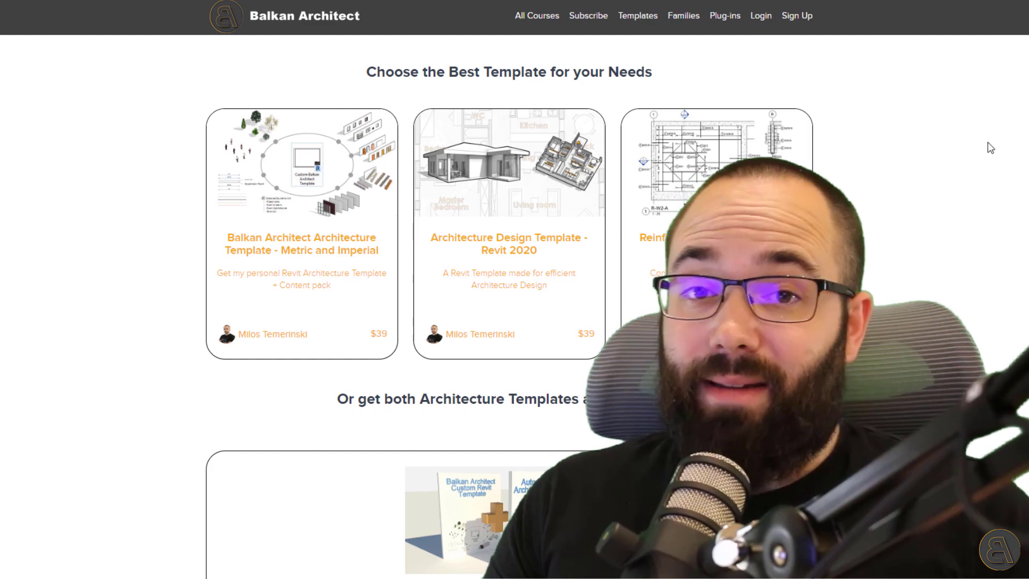
left_click(684, 16)
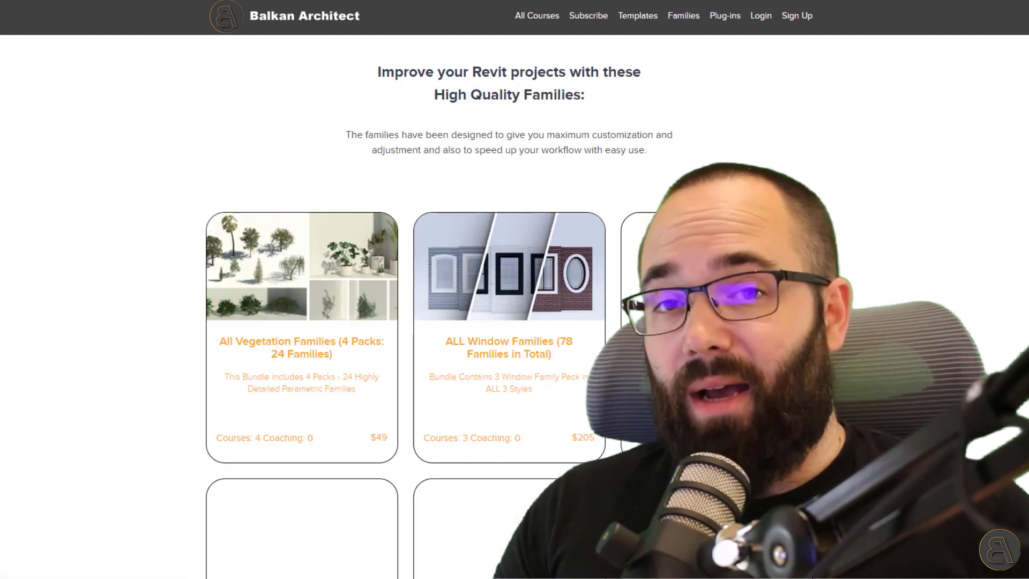
scroll(922, 140, "down", 1)
scroll(509, 321, "down", 10)
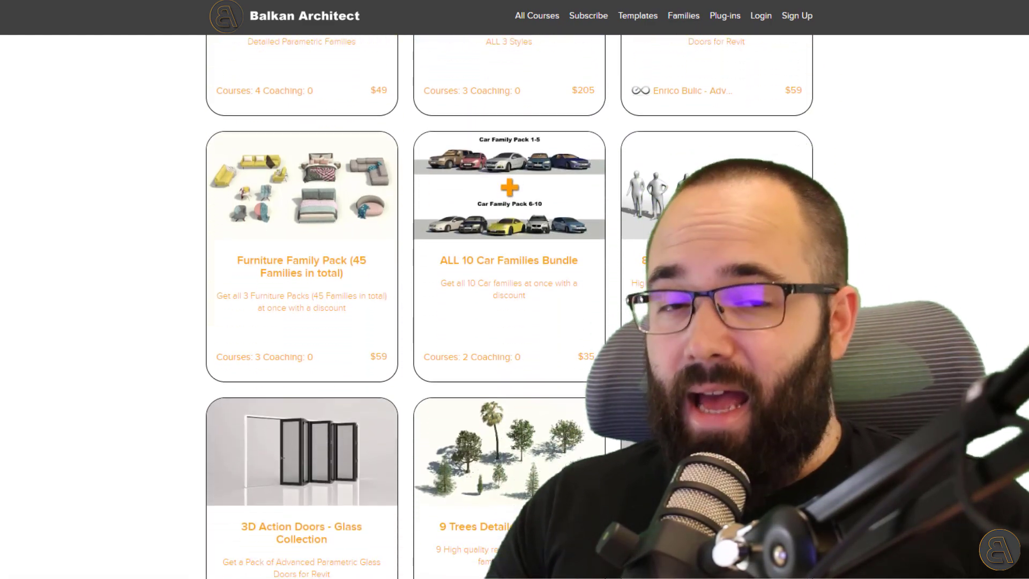
scroll(831, 105, "down", 1)
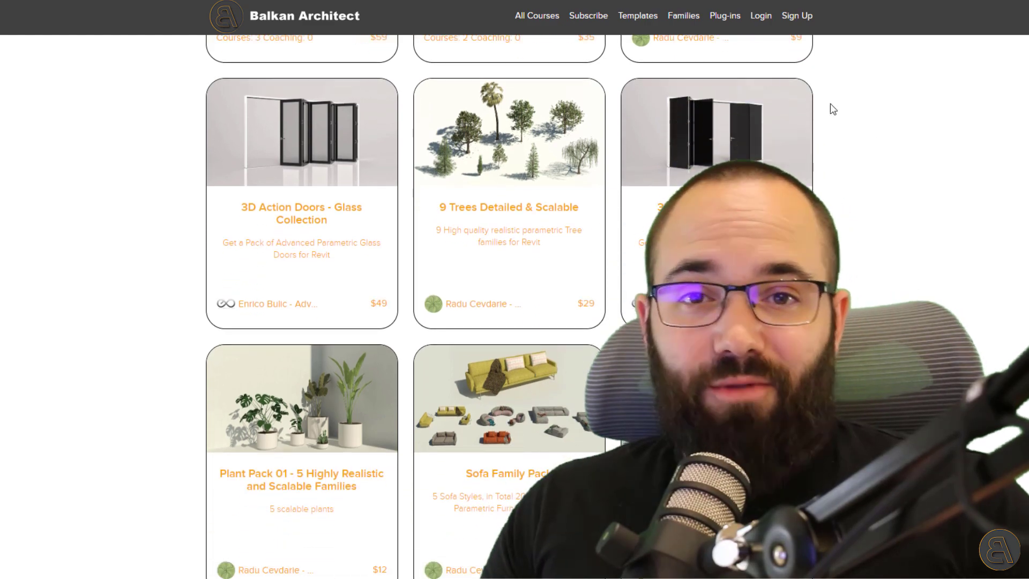
left_click(737, 21)
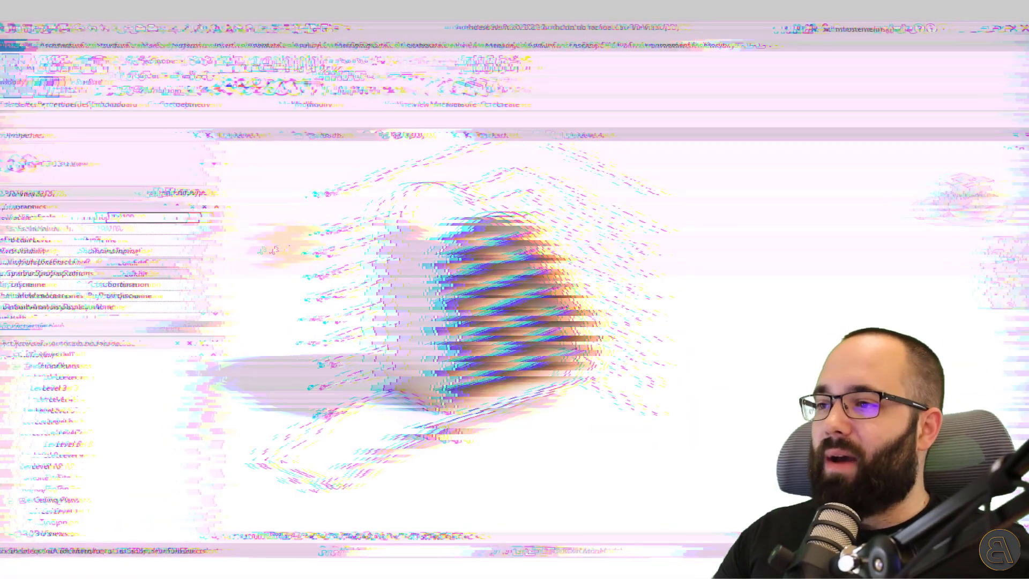
Switch to Revit, examine the 3D building model and compare it with the Autoclub.JPG reference photo
middle_click_drag(280, 246, 292, 274, "shift")
middle_click_drag(472, 471, 432, 432, "shift")
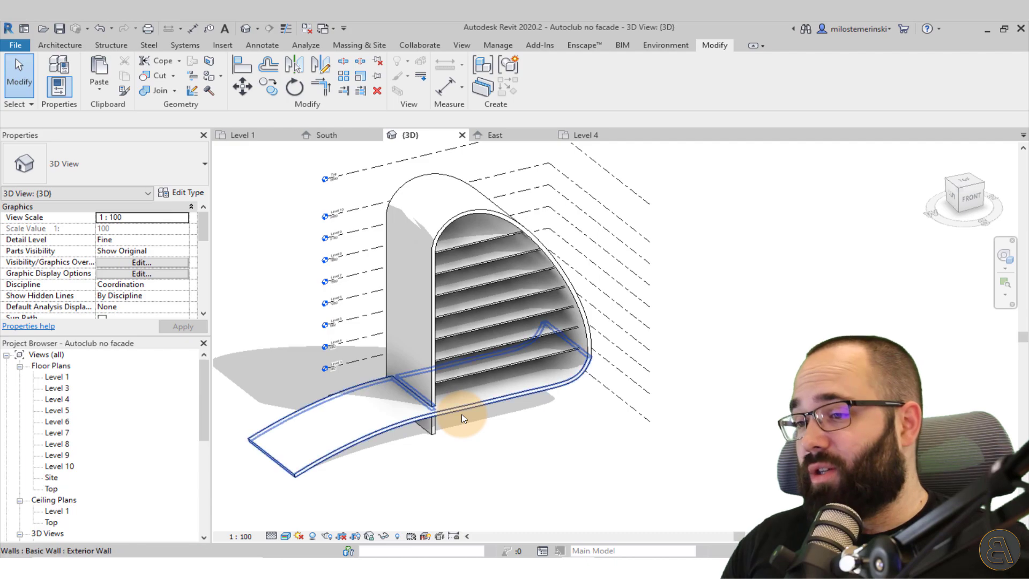
middle_click_drag(448, 428, 448, 430)
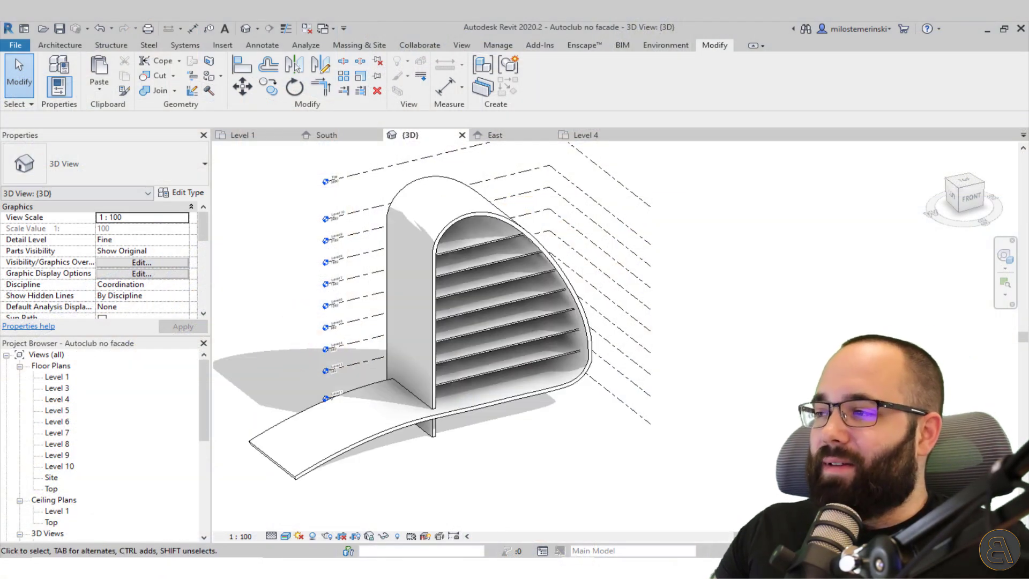
left_click_drag(0, 128, 370, 95)
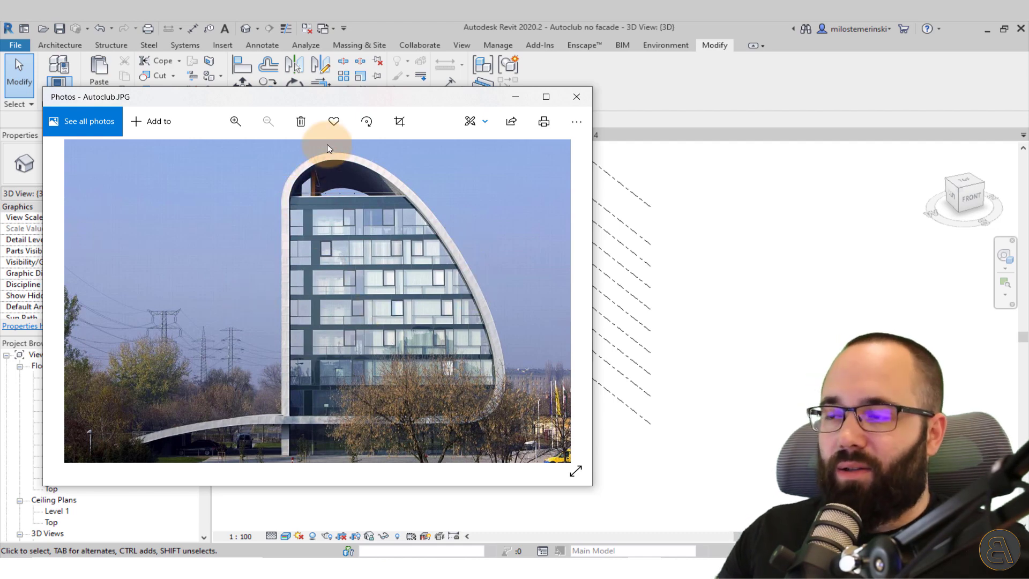
left_click_drag(344, 102, 0, 103)
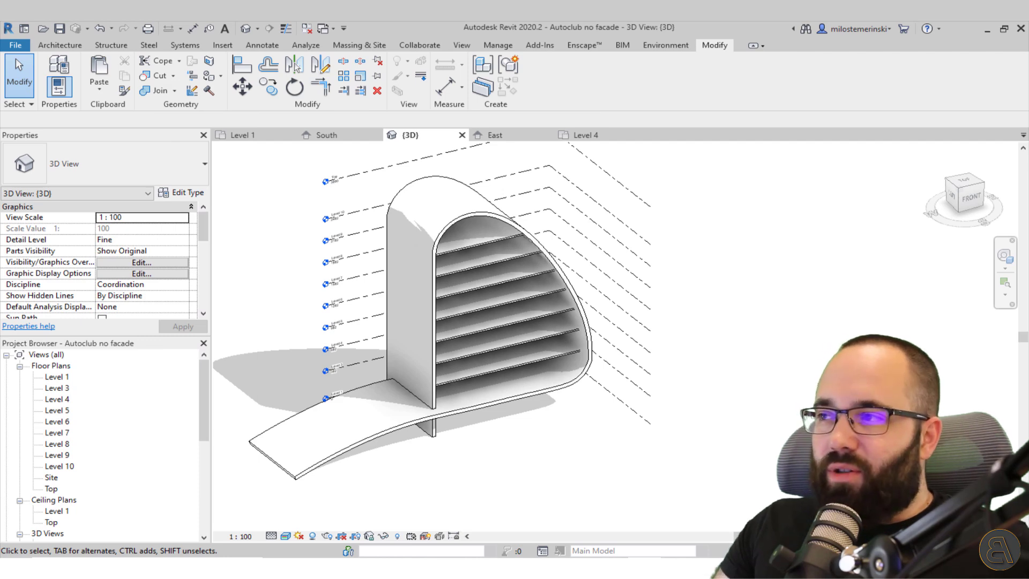
left_click(57, 45)
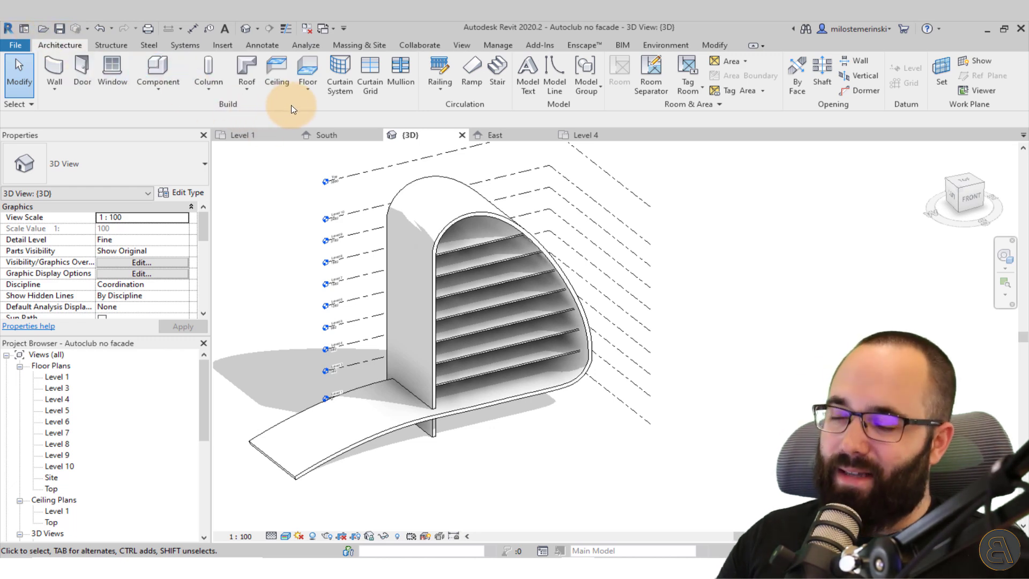
left_click(359, 45)
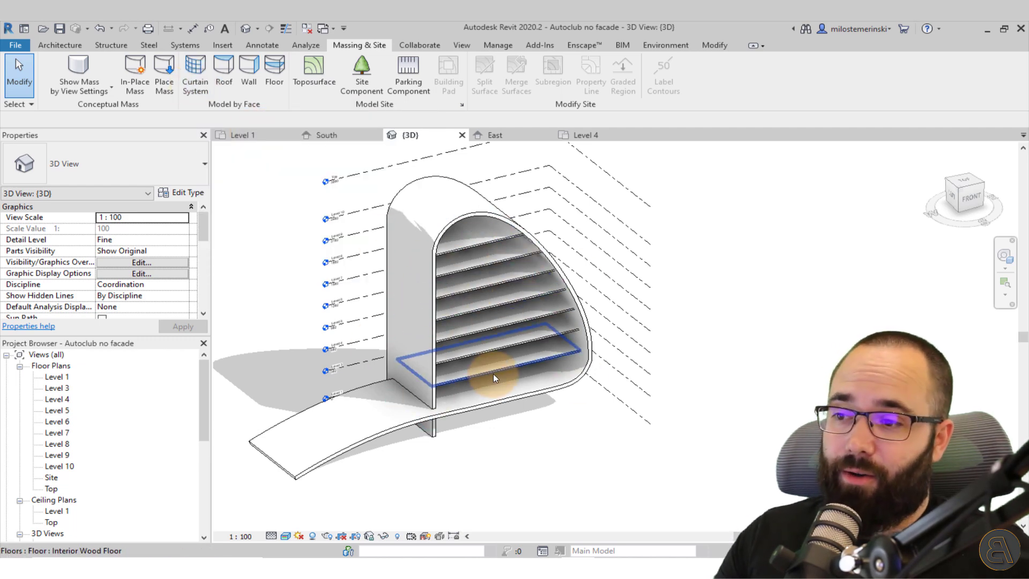
left_click(236, 136)
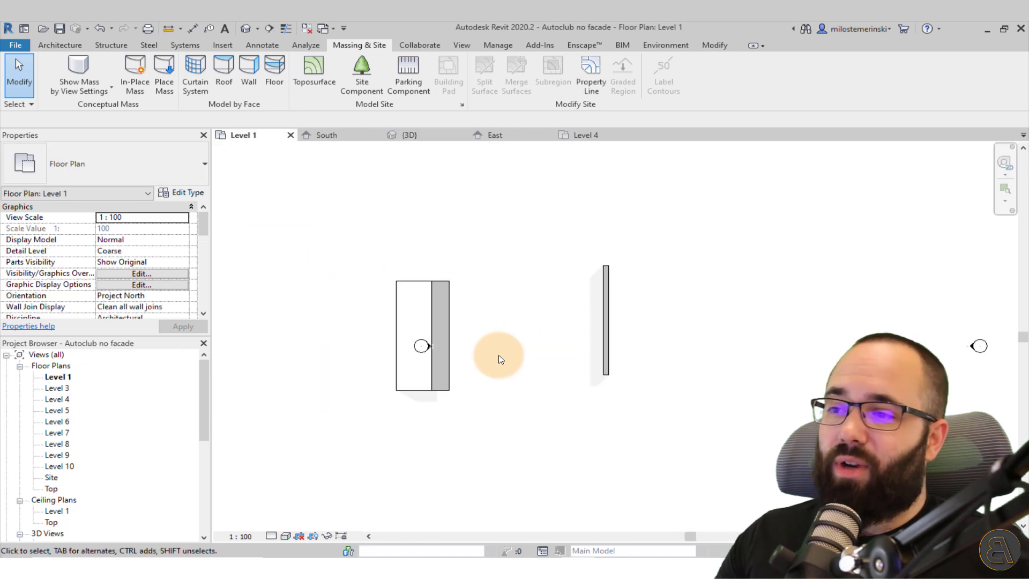
left_click(413, 135)
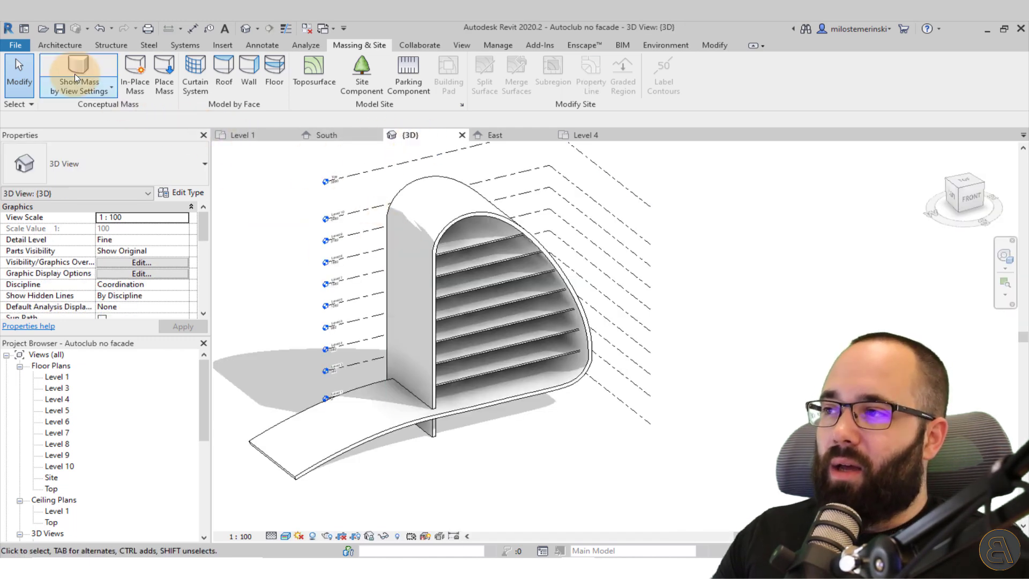
Open the Level 4 floor plan and start a wall with the Storefront curtain wall type
left_click(56, 45)
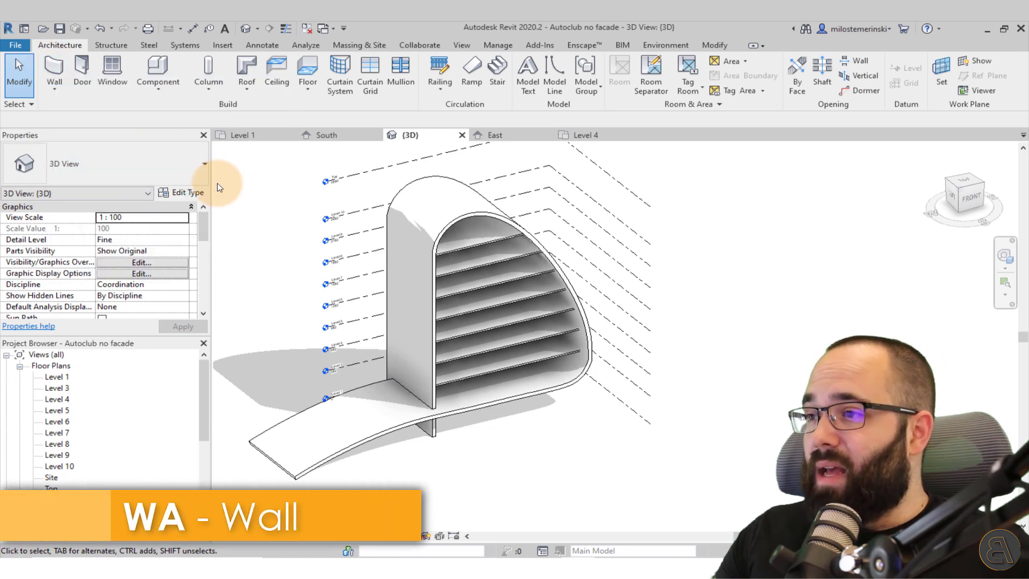
left_click(244, 135)
left_click(606, 137)
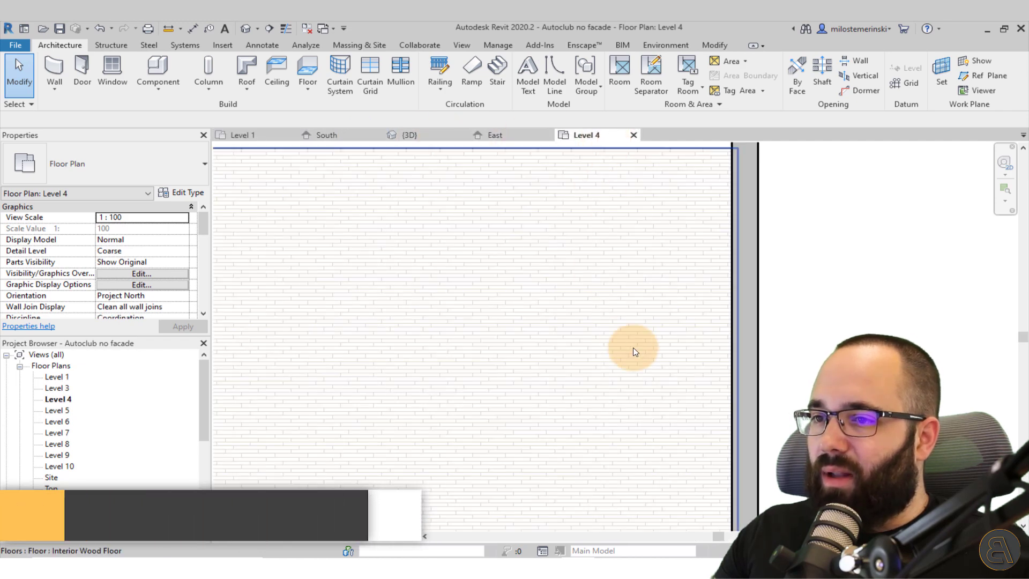
key("w")
key("a")
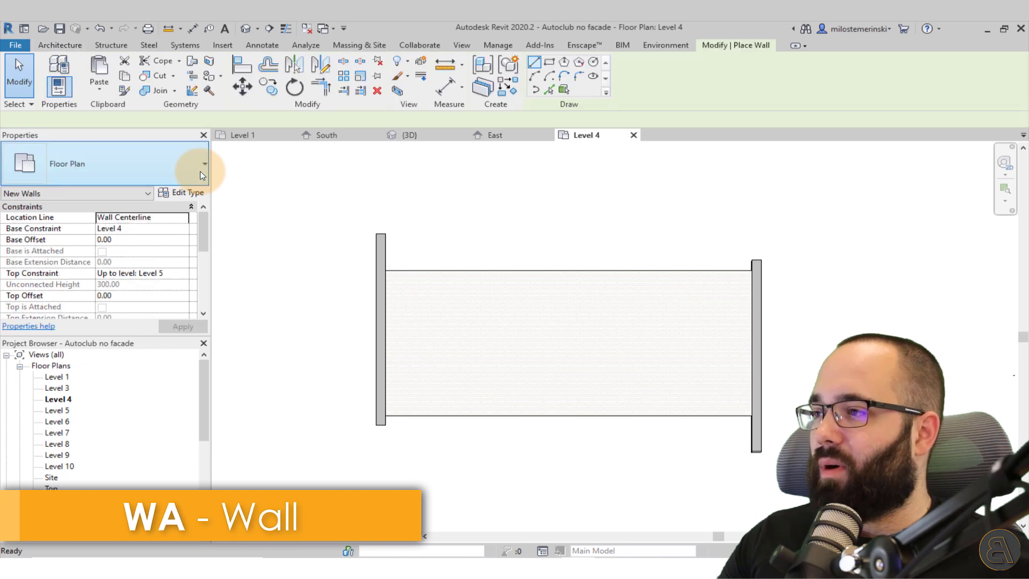
left_click(122, 164)
scroll(89, 314, "down", 2)
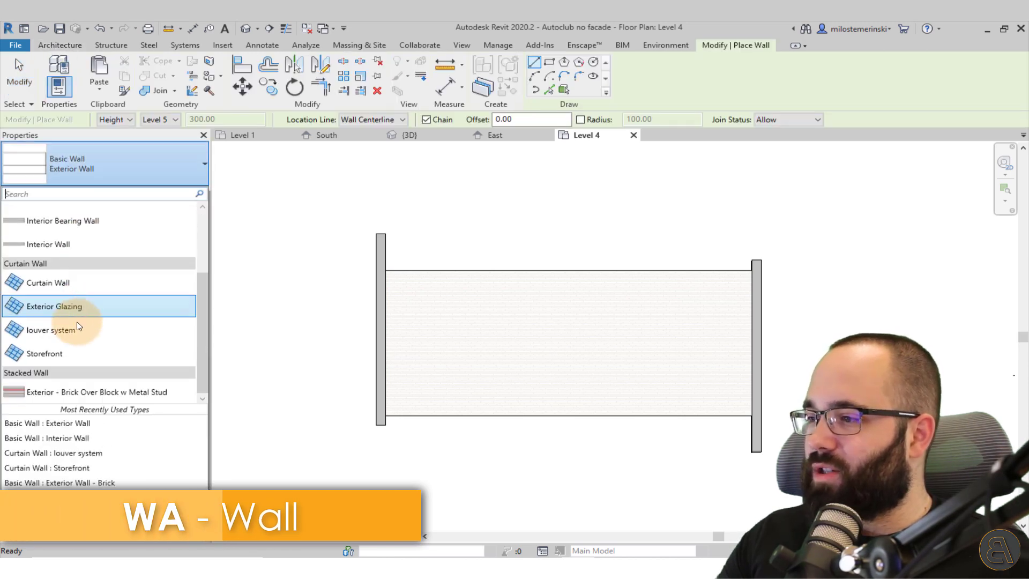
left_click(59, 351)
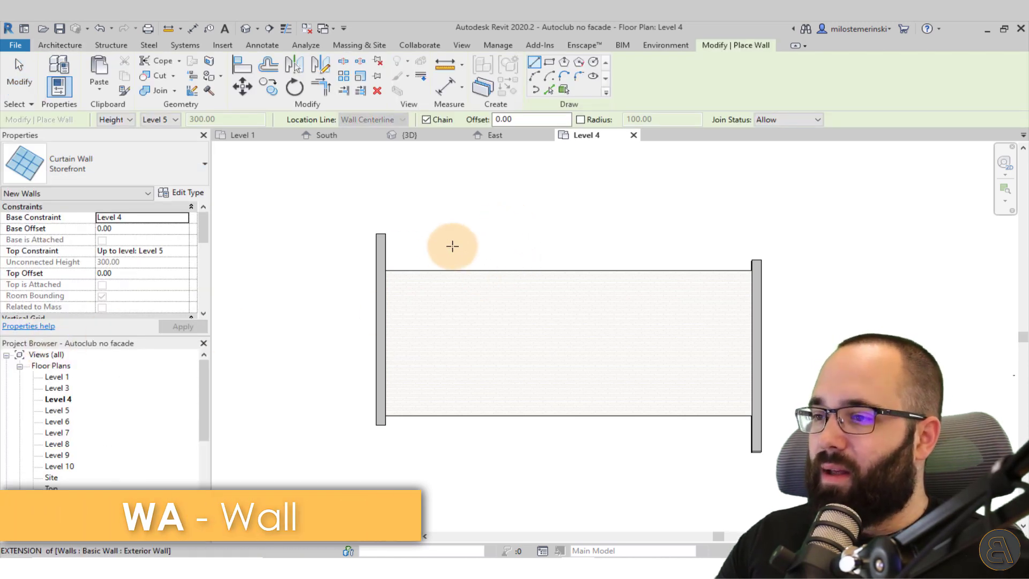
Draw the storefront wall about 1890 long, just outside the floor's upper edge, between the inner faces of the two exterior walls
scroll(378, 278, "up", 8)
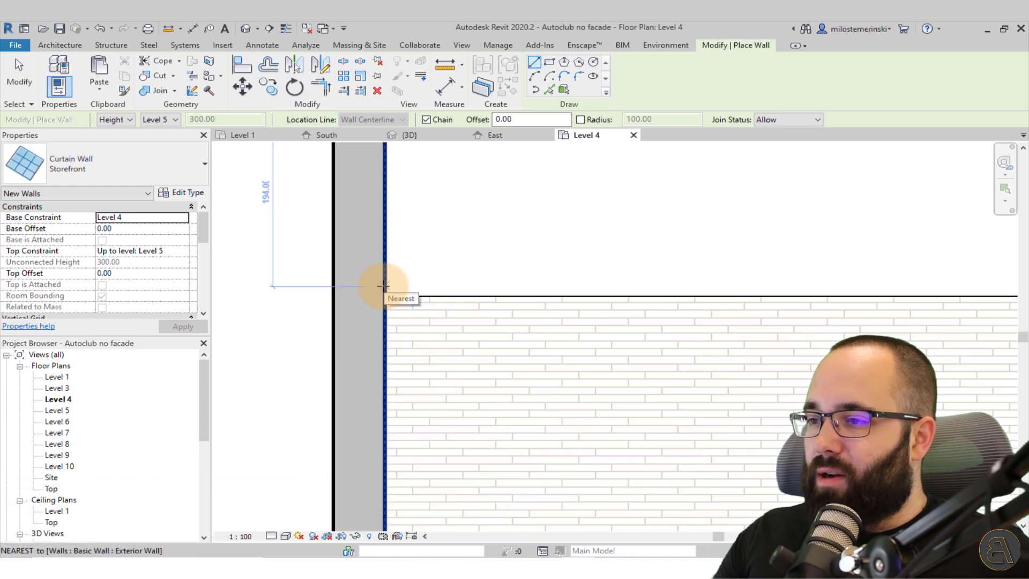
left_click(383, 284)
scroll(484, 285, "down", 4)
middle_click_drag(622, 286, 110, 265)
scroll(587, 266, "up", 2)
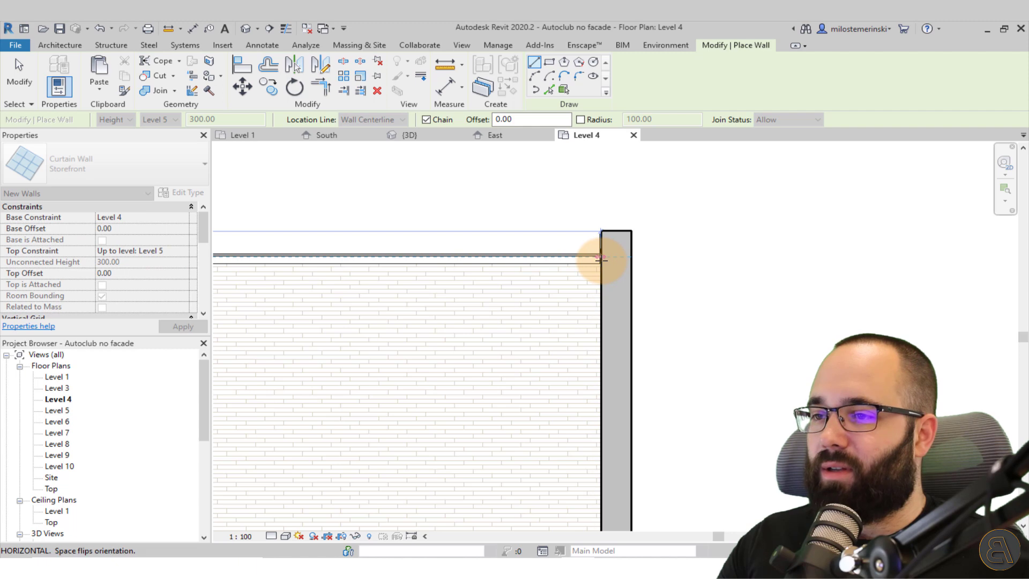
left_click(608, 310)
key("Escape")
key("Escape")
Select the new storefront wall and stretch its top in the South elevation to between Levels 6 and 7, a top offset of about 445
scroll(573, 278, "down", 2)
scroll(572, 277, "up", 2)
left_click(523, 276)
scroll(565, 295, "up", 3)
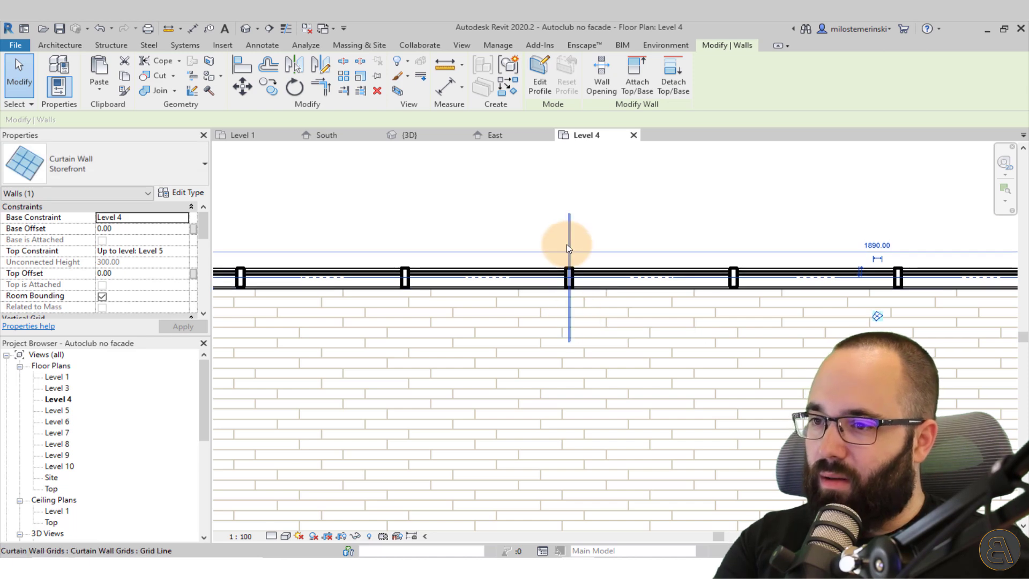
scroll(597, 232, "down", 4)
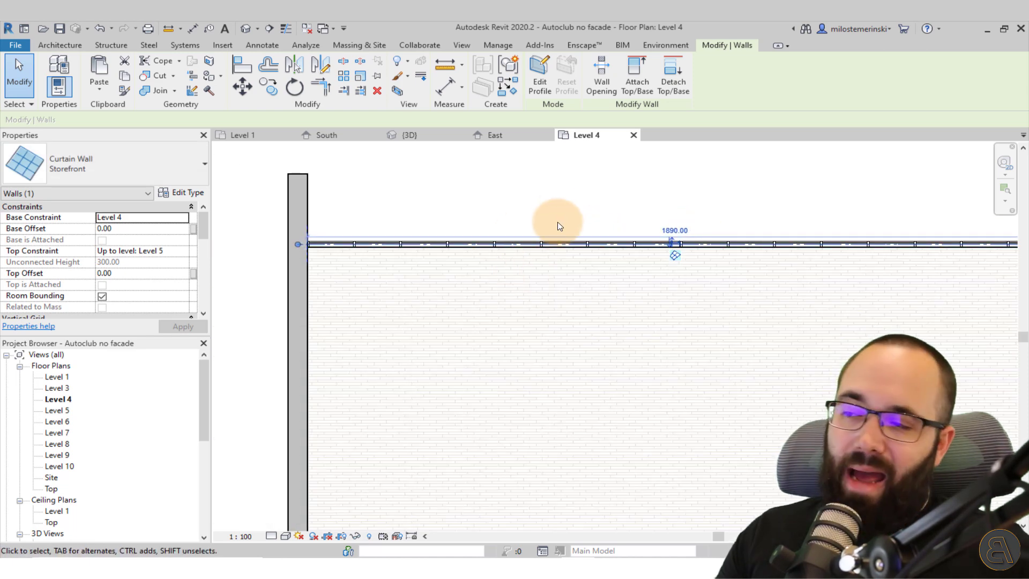
scroll(510, 183, "down", 2)
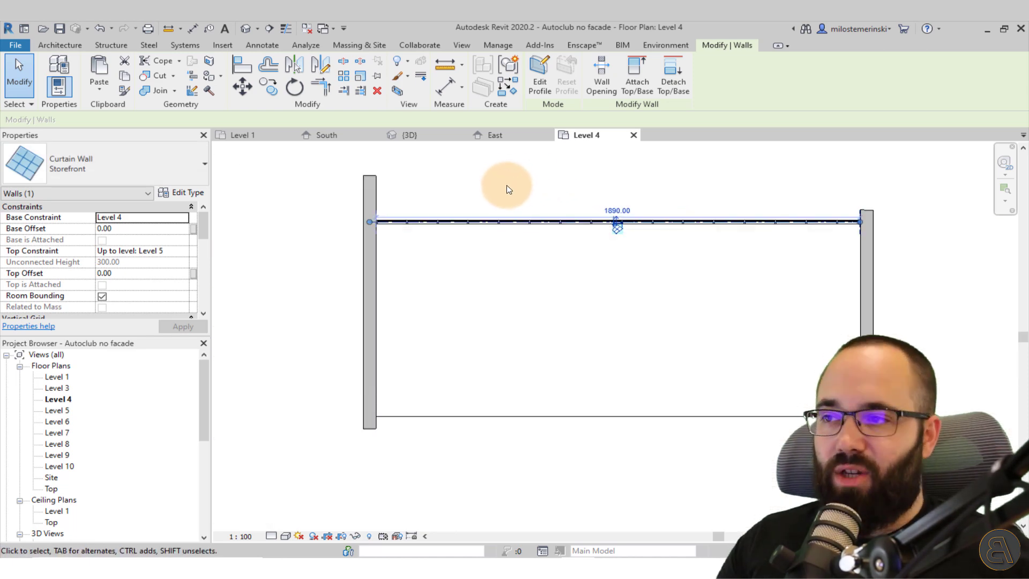
left_click(494, 136)
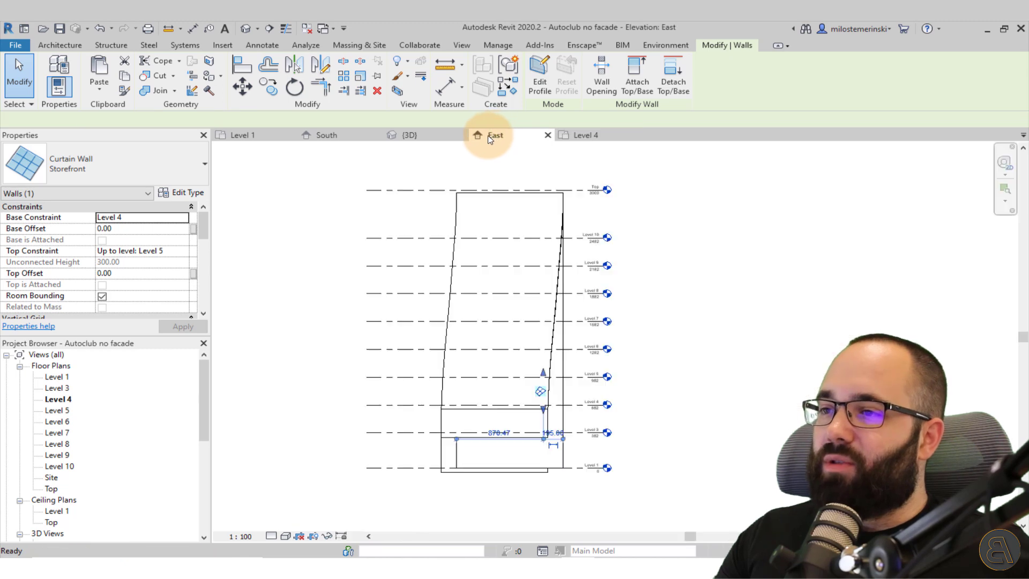
left_click(324, 137)
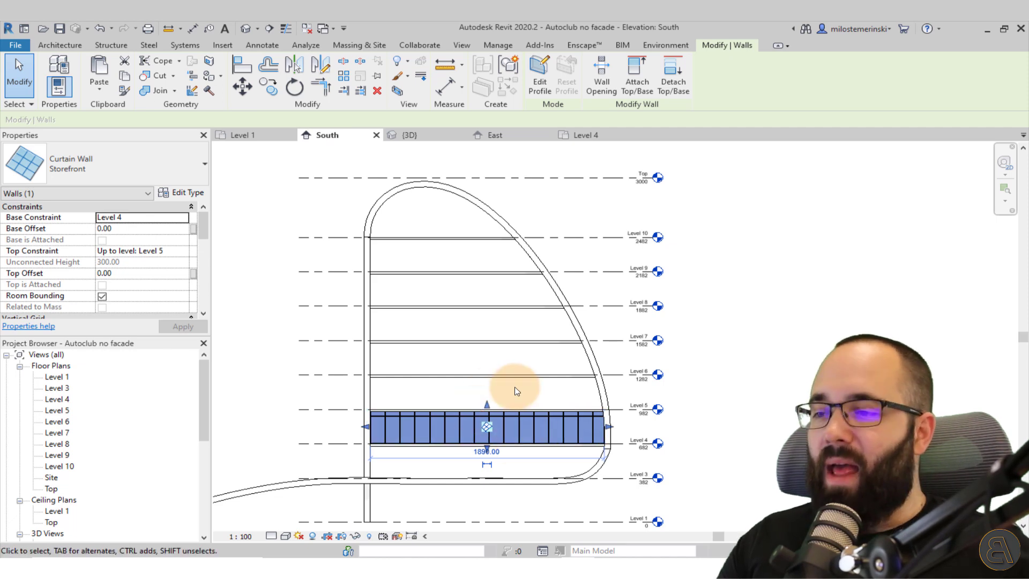
left_click_drag(487, 404, 496, 318)
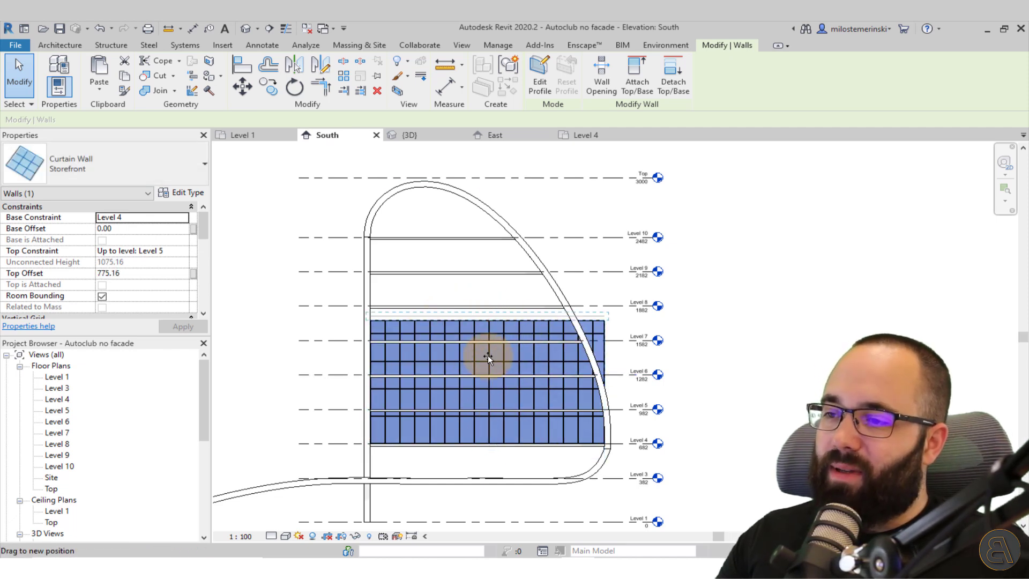
left_click_drag(514, 371, 488, 392)
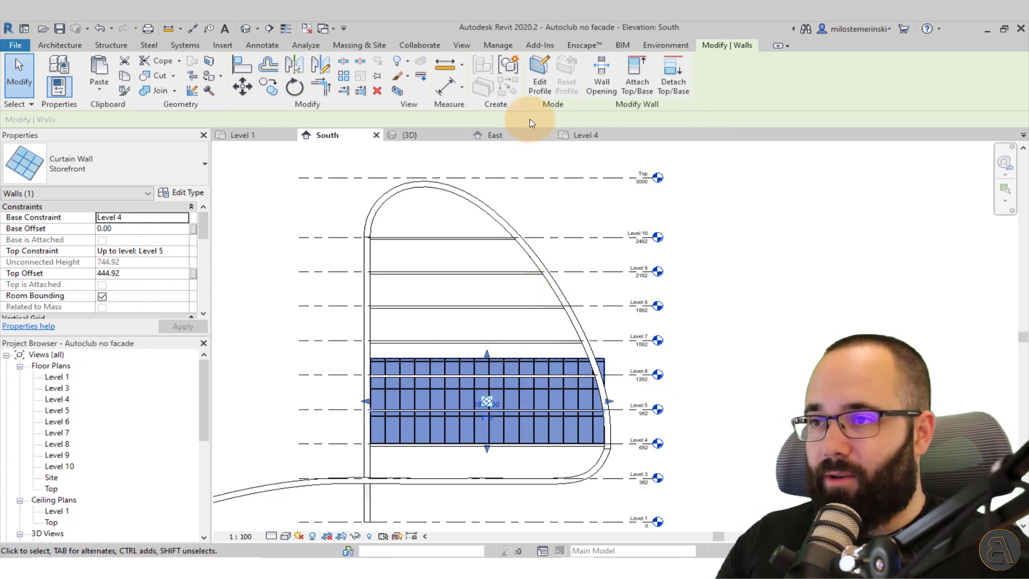
Edit the storefront wall's profile and delete its top, bottom and right boundary lines
left_click(538, 97)
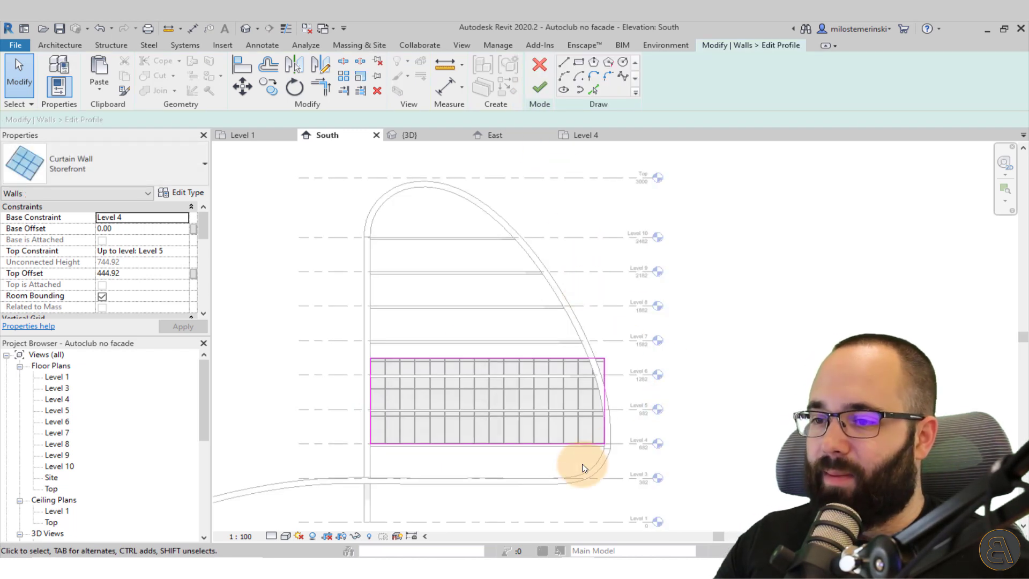
left_click_drag(664, 467, 522, 339)
key("Delete")
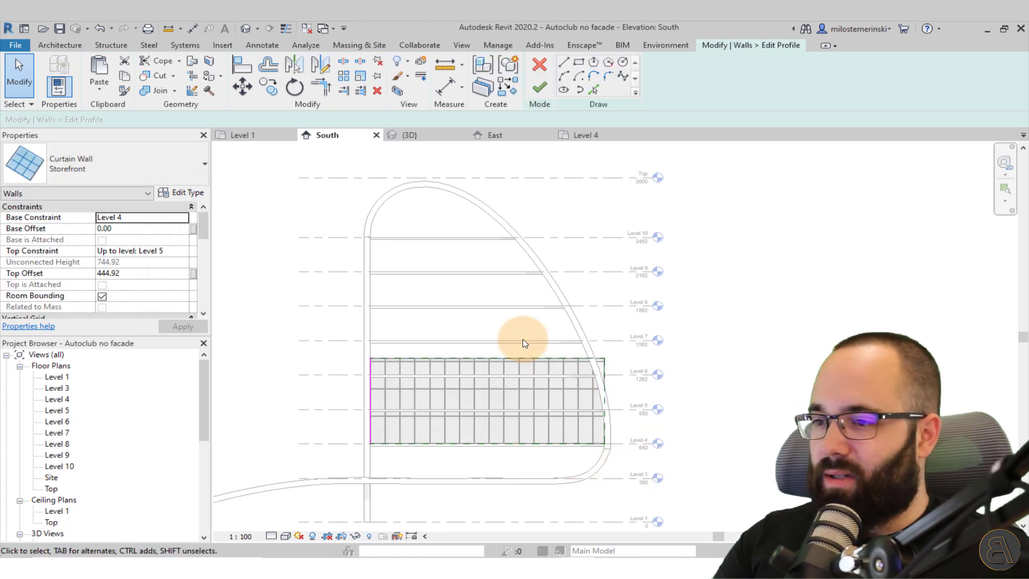
Stretch the profile's remaining left vertical line up to Level 10 and down to Level 3
left_click(368, 383)
left_click_drag(369, 359, 372, 237)
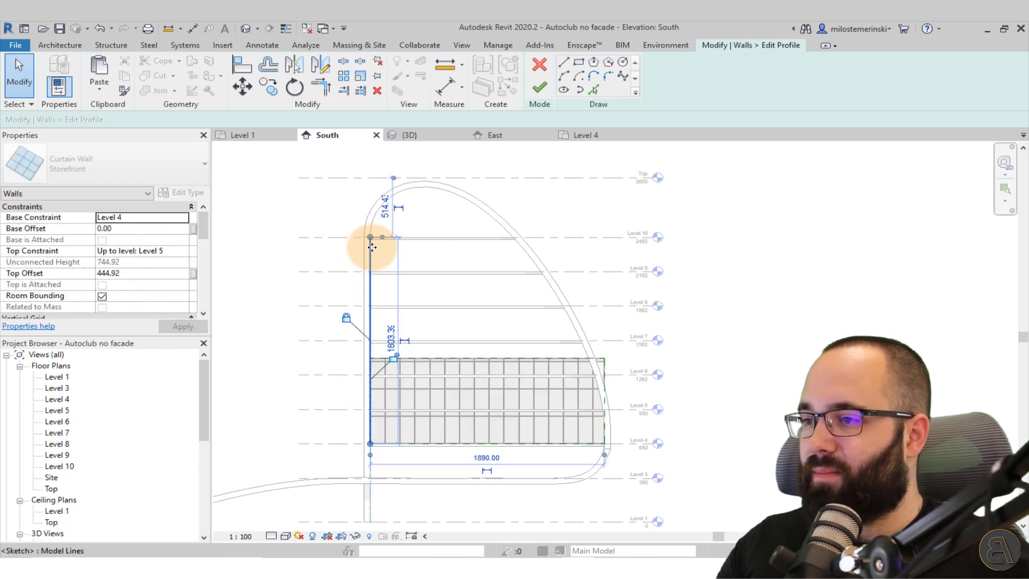
scroll(369, 241, "up", 5)
scroll(376, 229, "down", 5)
middle_click_drag(445, 353, 452, 295)
scroll(380, 346, "up", 8)
left_click_drag(389, 295, 389, 382)
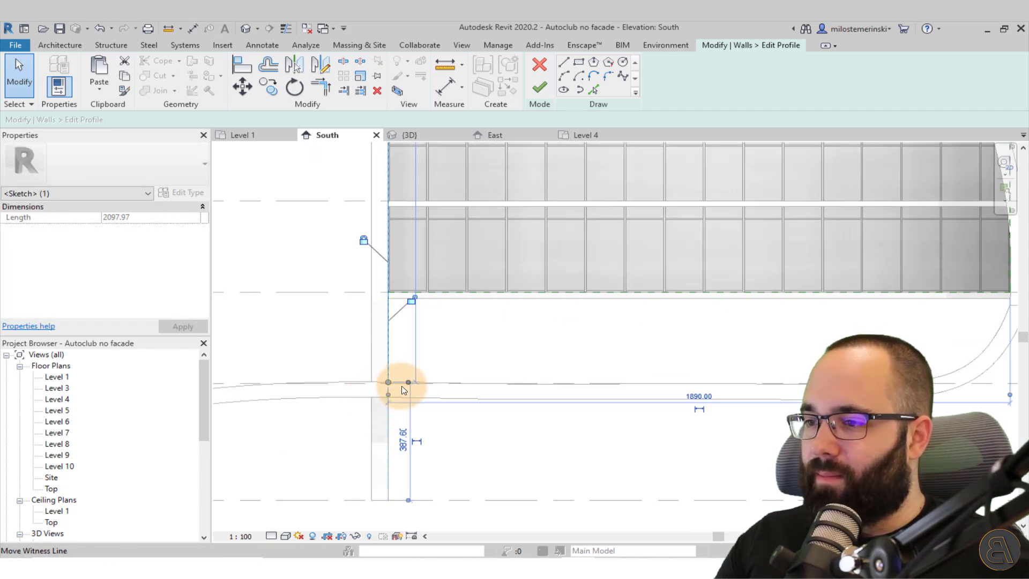
scroll(388, 384, "up", 5)
left_click_drag(367, 378, 368, 379)
scroll(355, 427, "down", 5)
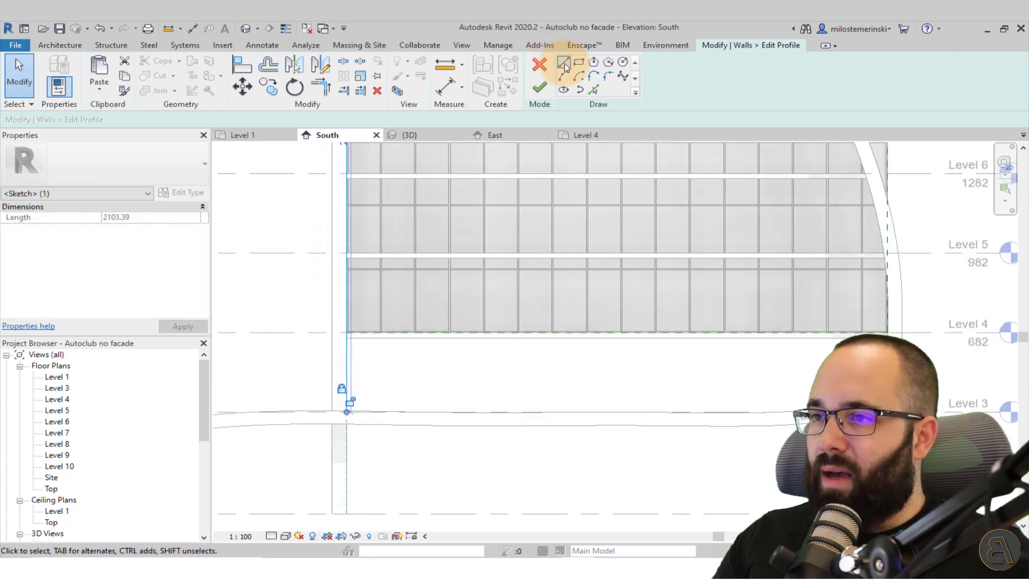
Draw a horizontal profile line along Level 3 from the vertical line's lower end to where the outer wall's curve begins
left_click(563, 62)
left_click(347, 412)
scroll(750, 422, "up", 3)
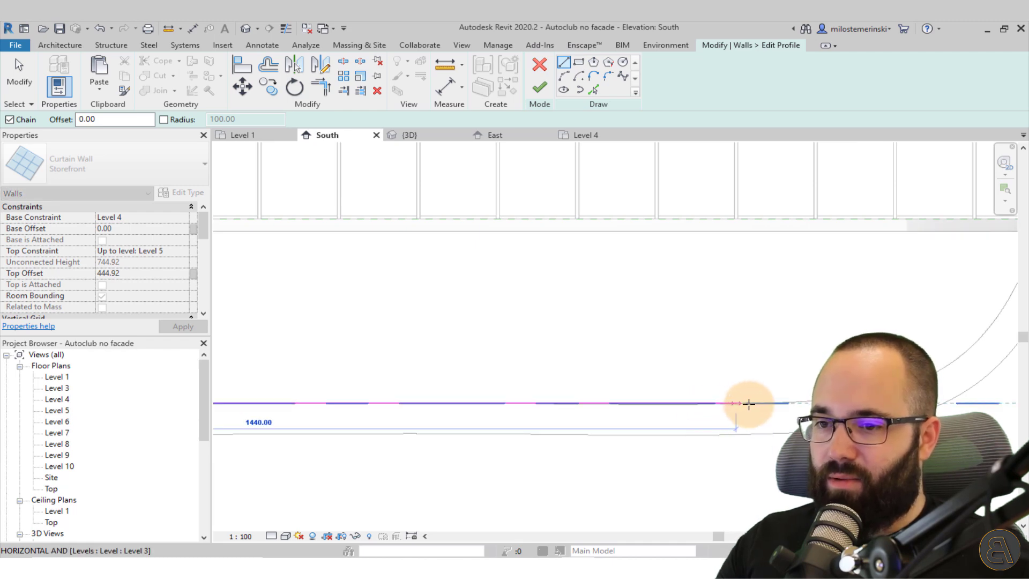
left_click(754, 403)
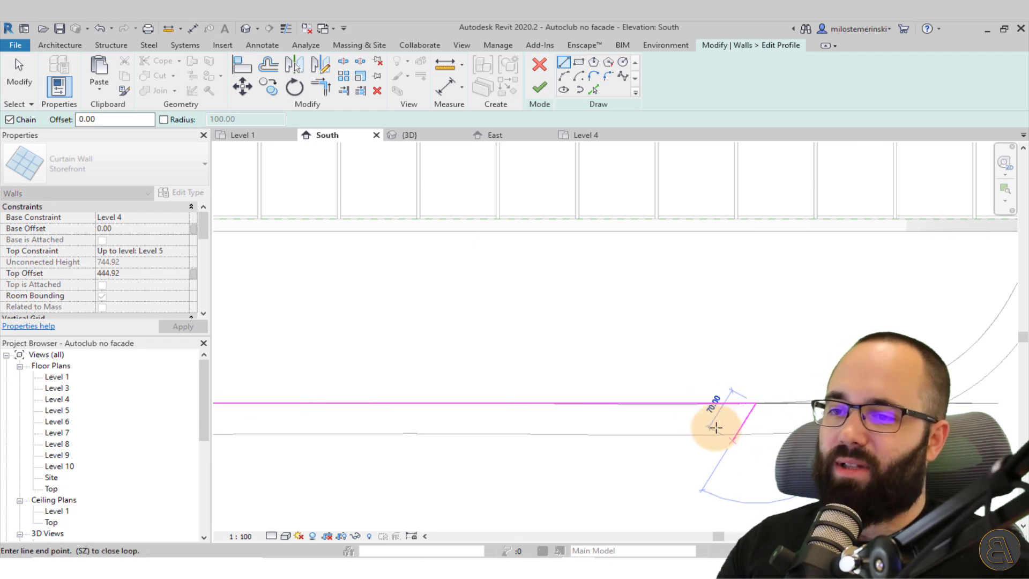
scroll(606, 294, "down", 3)
scroll(542, 431, "down", 2)
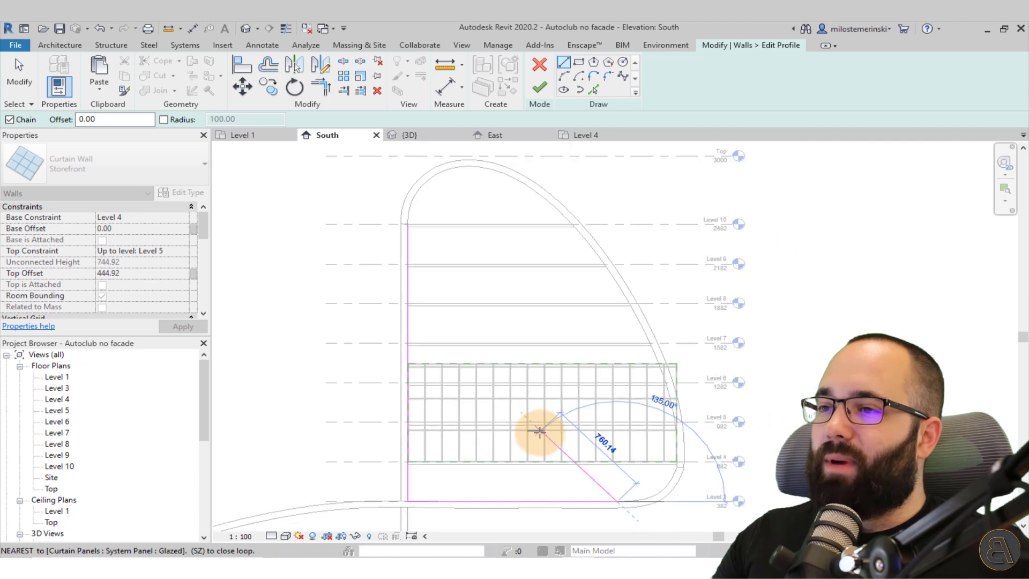
Start a spline at the Level 3 line's free end and trace the curved wall's inner edge around the lower corner past Level 6
left_click(624, 76)
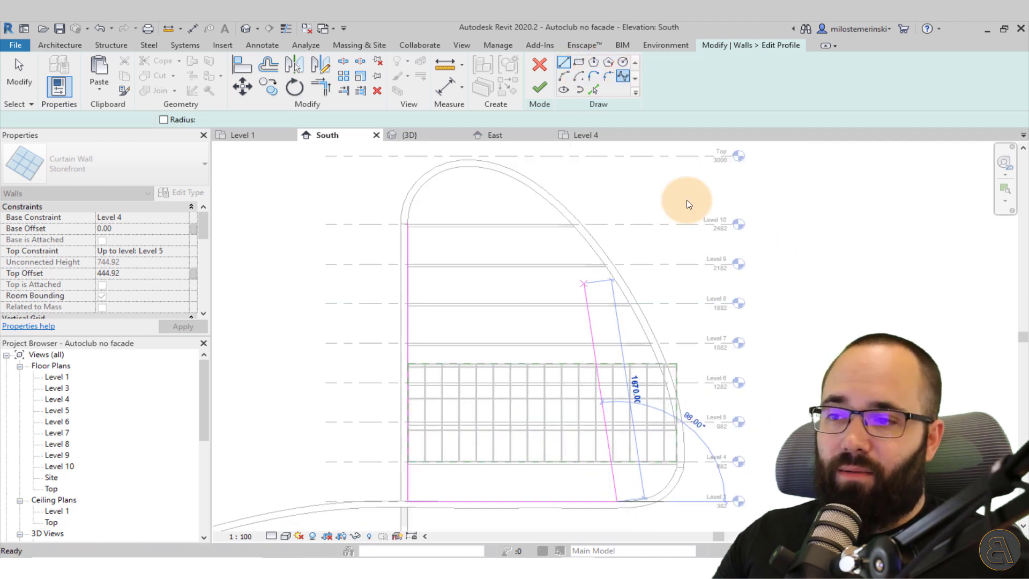
scroll(645, 503, "up", 2)
scroll(645, 503, "up", 2)
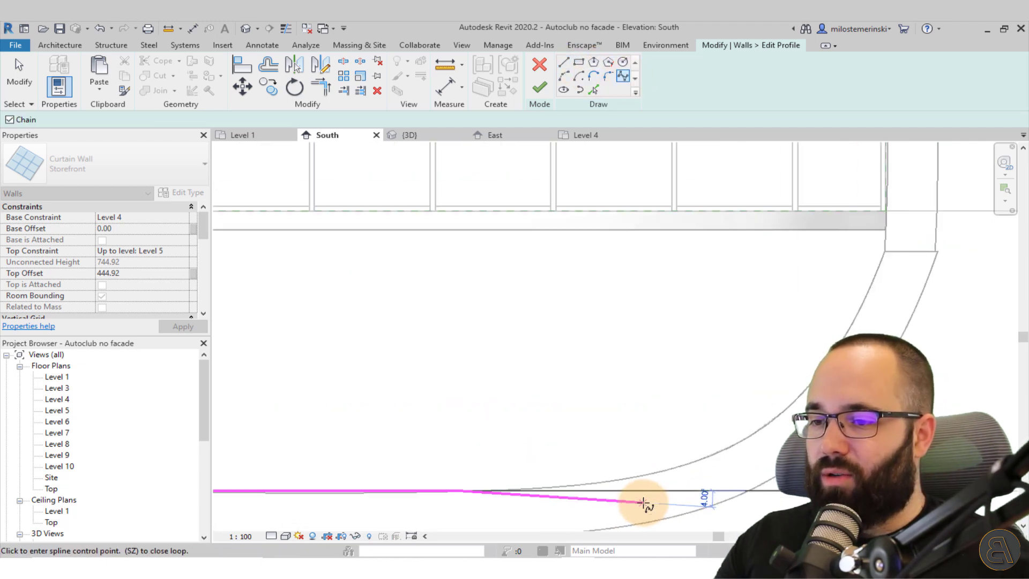
left_click(663, 489)
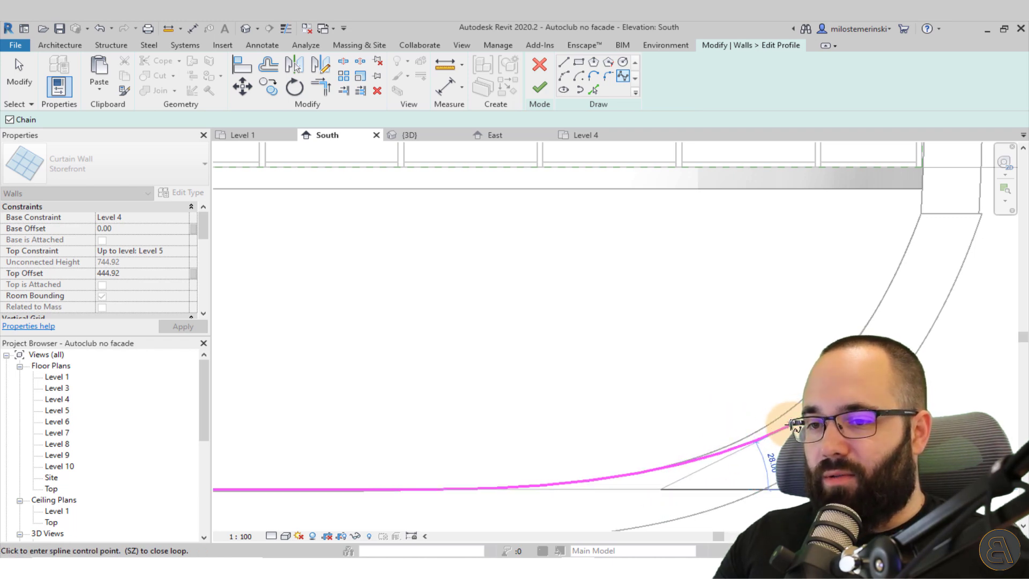
left_click(911, 237)
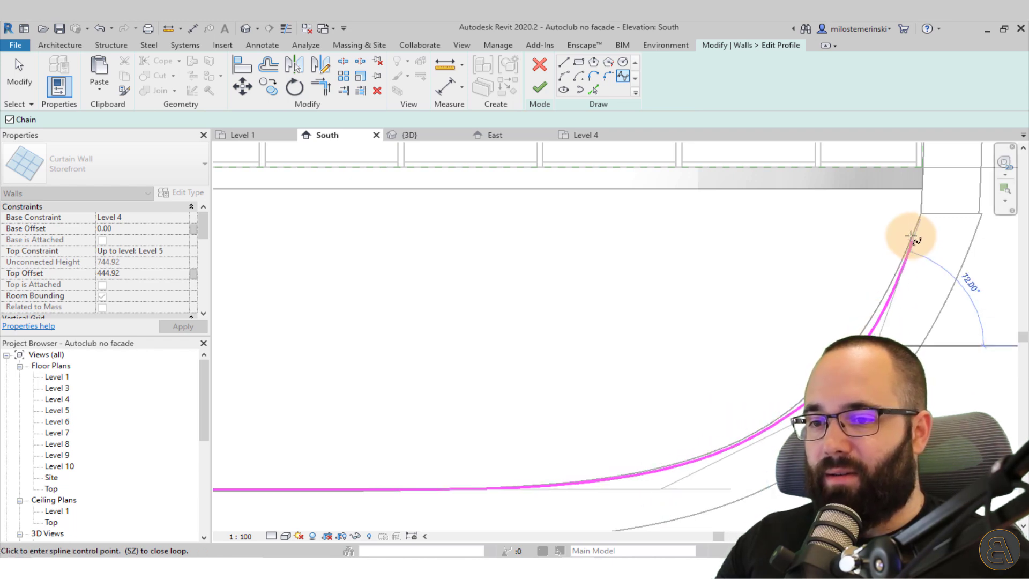
middle_click_drag(930, 184, 817, 378)
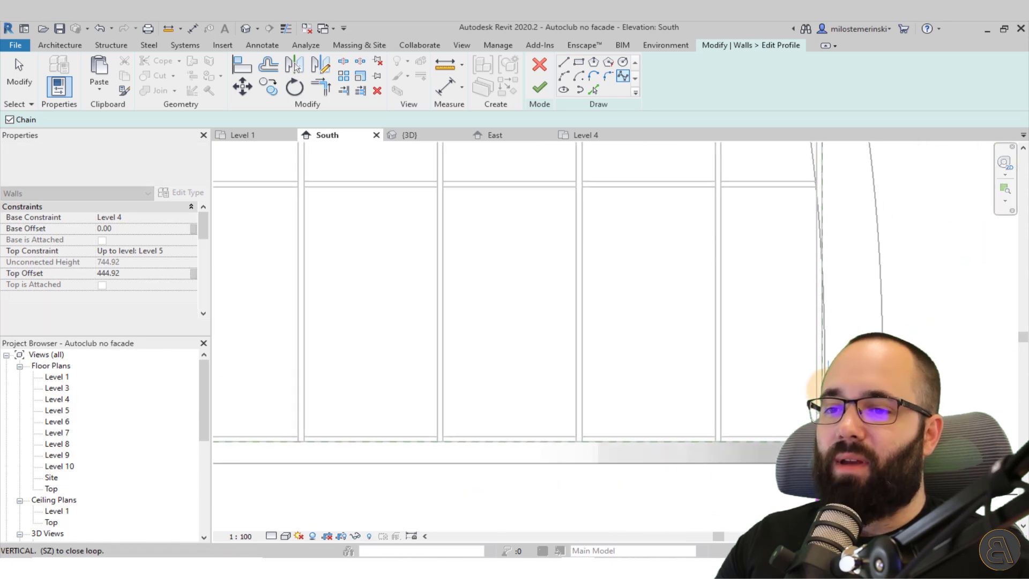
left_click(824, 199)
middle_click_drag(815, 172, 817, 486)
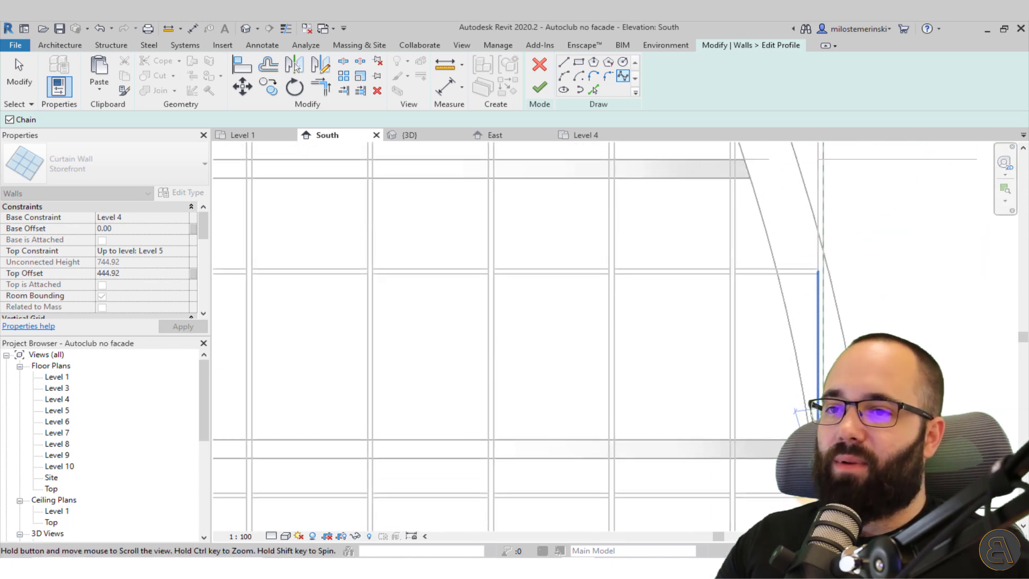
left_click(796, 304)
middle_click_drag(747, 179, 765, 414)
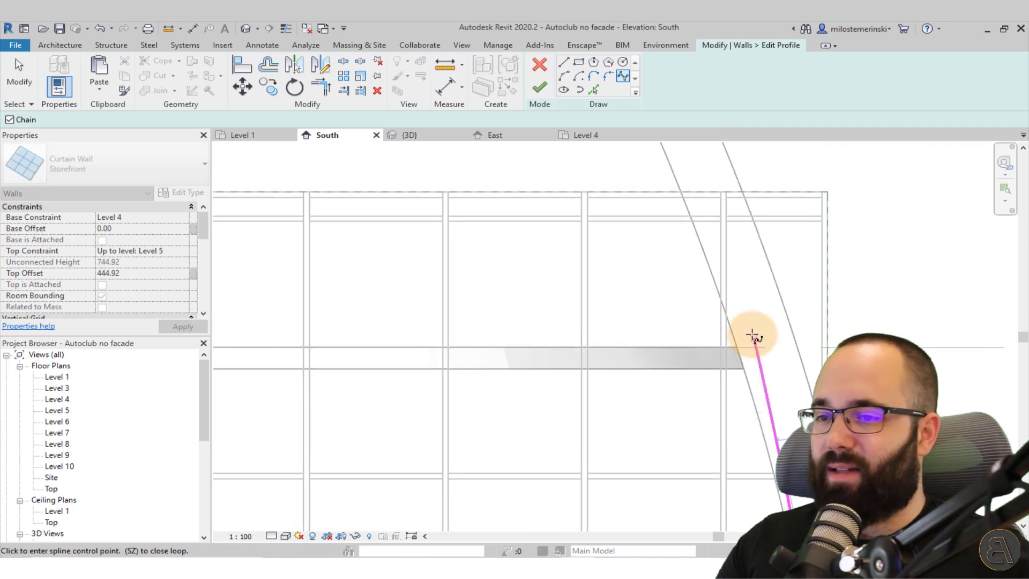
left_click(723, 276)
middle_click_drag(708, 230, 775, 355)
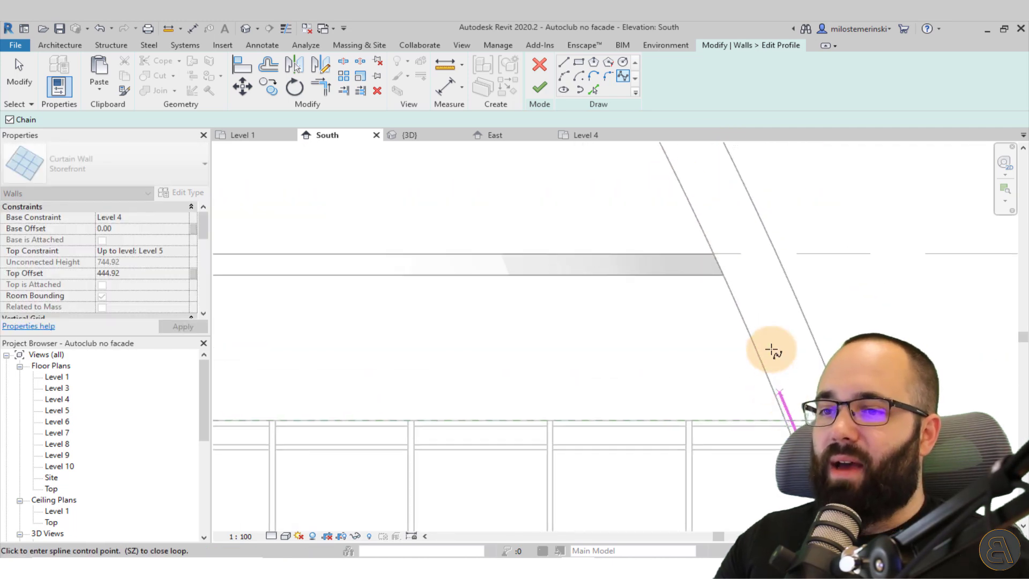
Continue the spline along the curved wall's inner edge up to a point just above Level 10
left_click(679, 159)
middle_click_drag(678, 158, 798, 432)
left_click(752, 334)
middle_click_drag(661, 181, 831, 531)
left_click(593, 172)
middle_click_drag(593, 172, 774, 420)
scroll(746, 384, "up", 3)
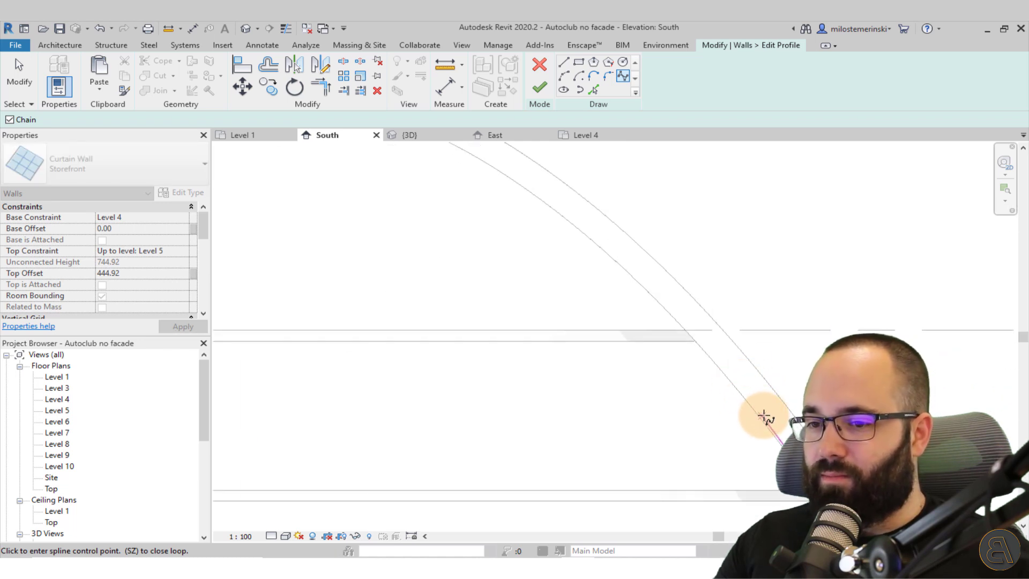
left_click(692, 331)
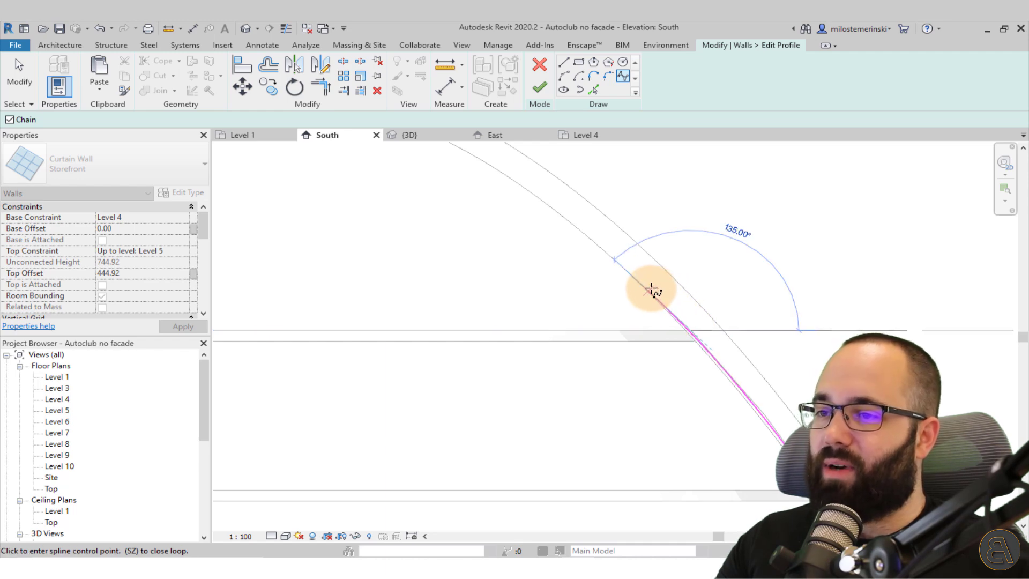
left_click(652, 286)
scroll(677, 309, "down", 3)
middle_click_drag(676, 308, 758, 322)
scroll(711, 305, "up", 2)
left_click(565, 68)
left_click(755, 306)
key("Escape")
key("Escape")
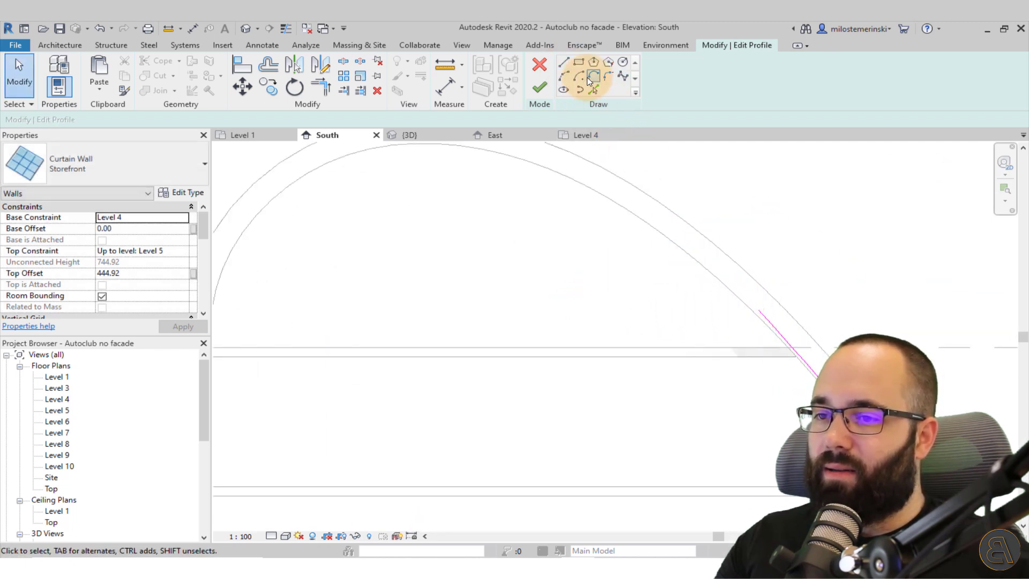
Draw a horizontal line from the spline's upper end across to above the vertical profile line, just above Level 10
left_click(564, 63)
left_click(758, 307)
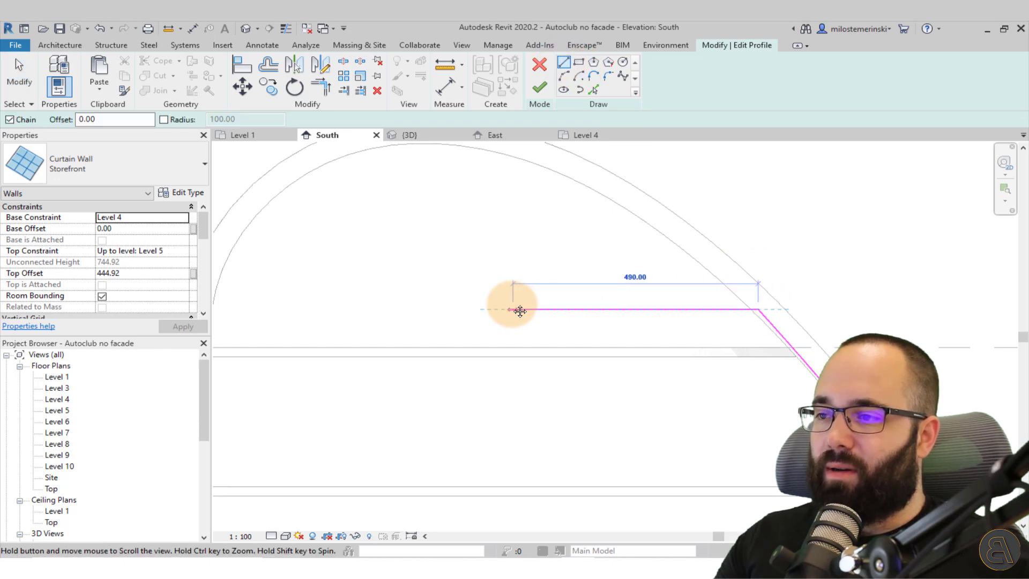
middle_click_drag(510, 304, 760, 301)
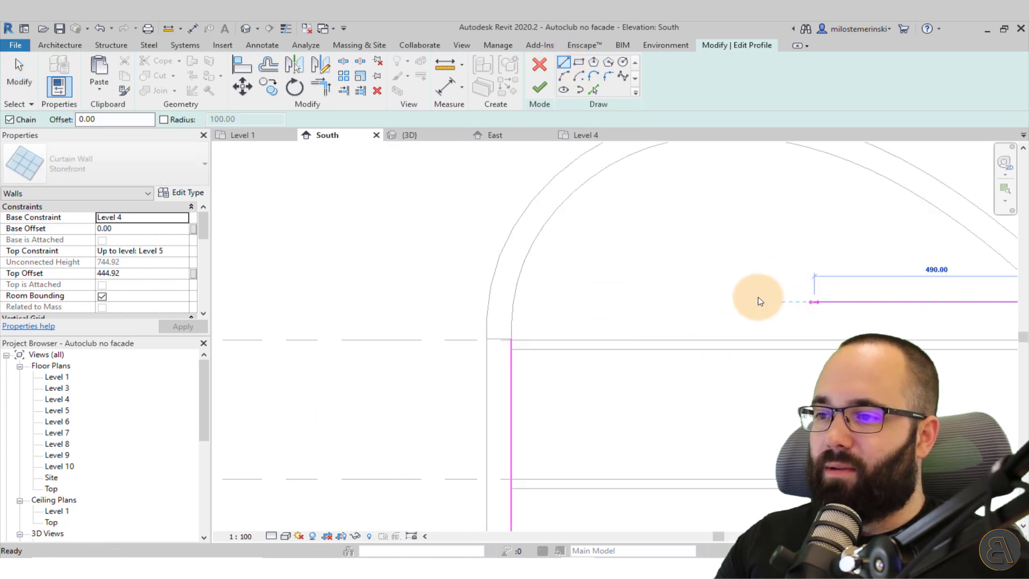
left_click(510, 304)
key("Escape")
scroll(510, 306, "up", 3)
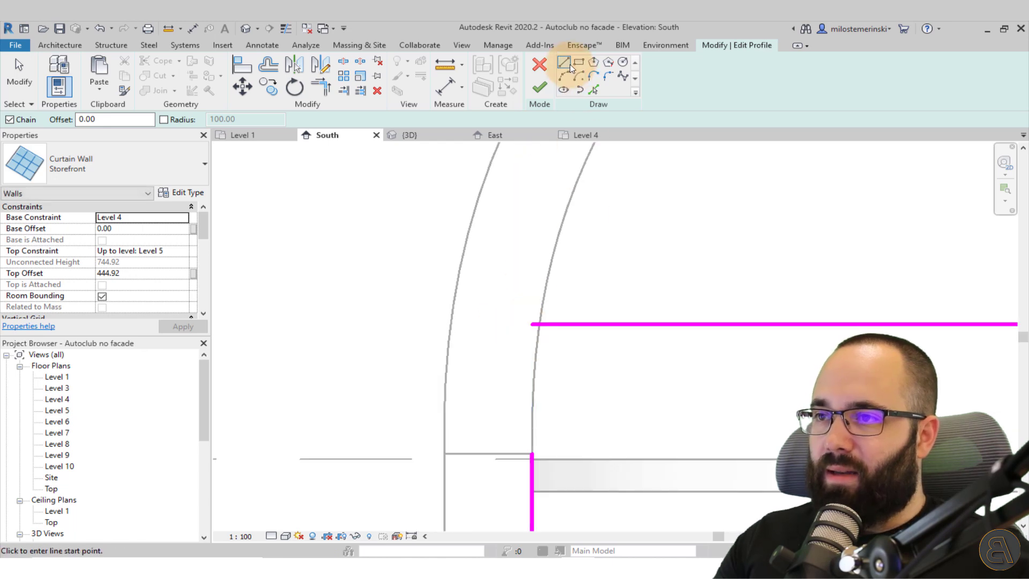
key("Escape")
Draw a start-end-radius arc along the wall's inner curve from the vertical line's upper end to the horizontal top line
left_click(566, 76)
left_click(530, 455)
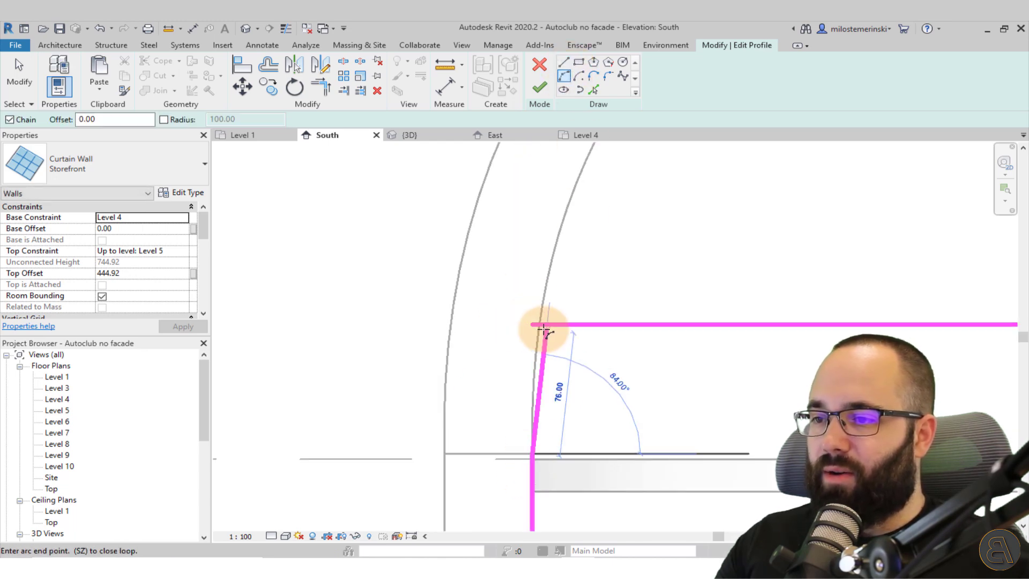
scroll(536, 328, "up", 2)
left_click(537, 324)
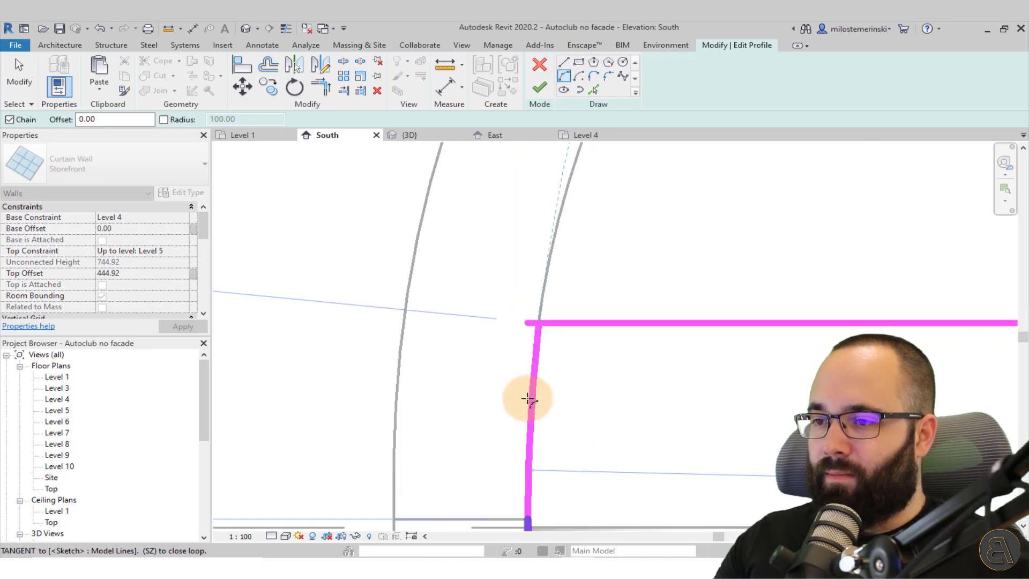
key("Escape")
key("Escape")
Shorten the profile's top line to end at the small arc, making it about 1091 long
scroll(506, 316, "down", 2)
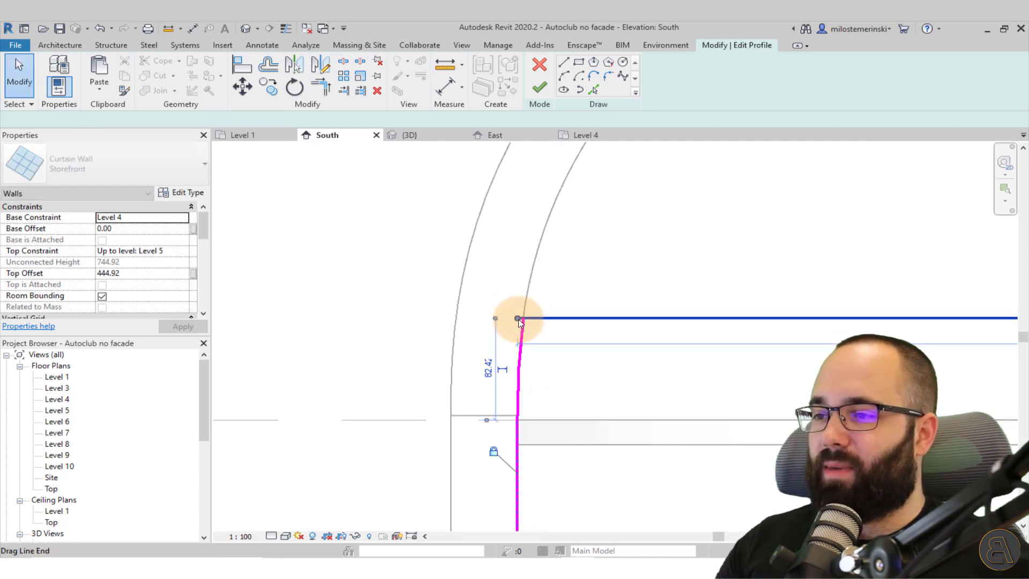
left_click(525, 318)
scroll(483, 300, "down", 5)
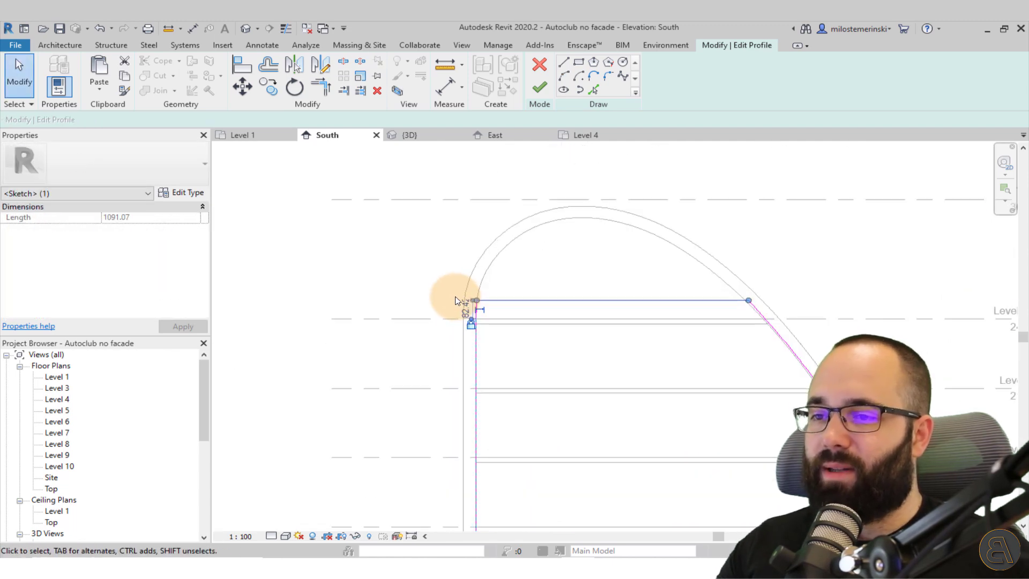
mouse_move(604, 430)
middle_mouse_down()
mouse_move(569, 248)
mouse_move(570, 414)
middle_mouse_up()
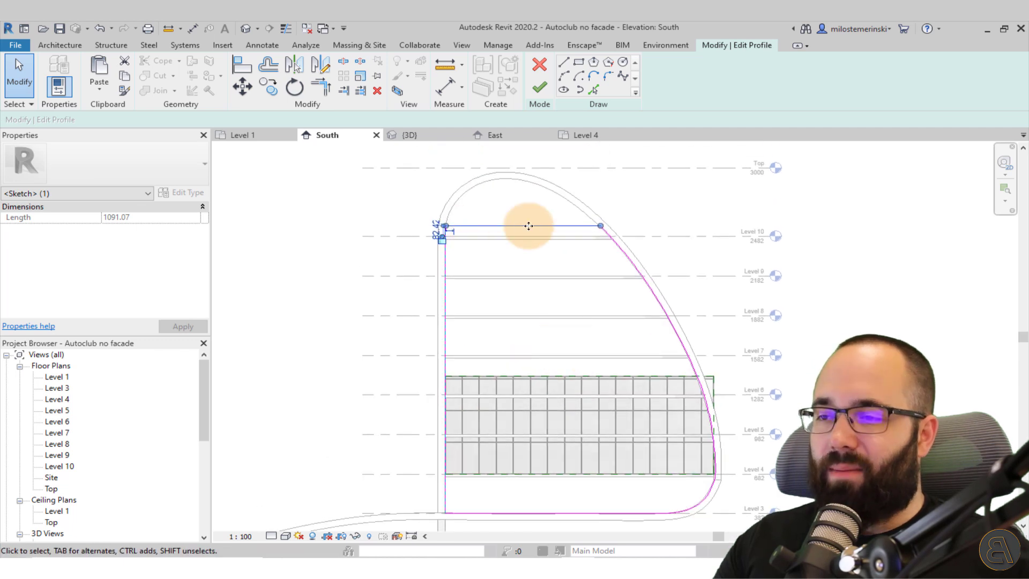
middle_click_drag(826, 338, 844, 311)
middle_click_drag(580, 248, 449, 246)
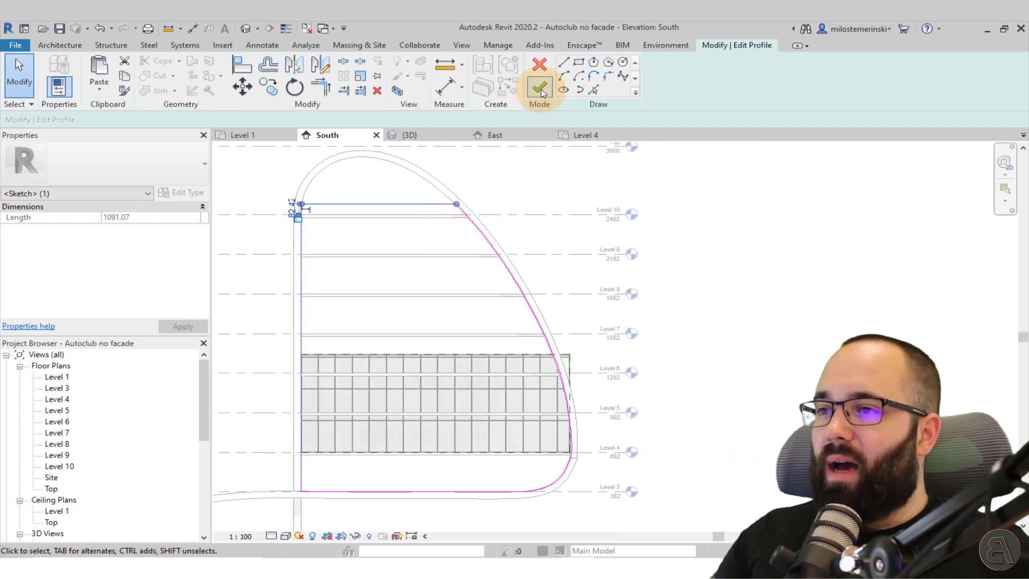
Finish the wall profile edit and delete the mullion elements that block it
left_click(540, 88)
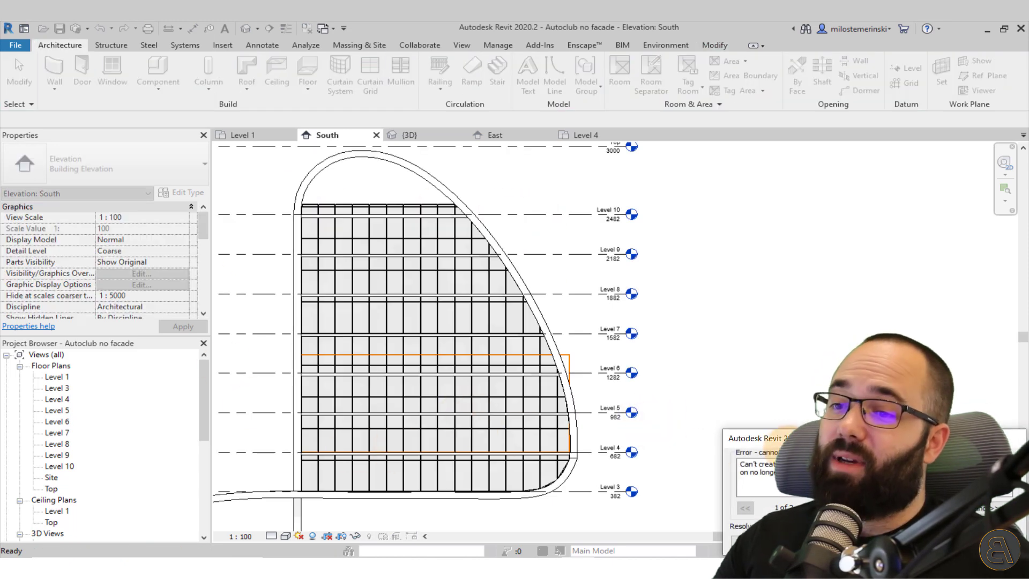
left_click_drag(787, 439, 400, 230)
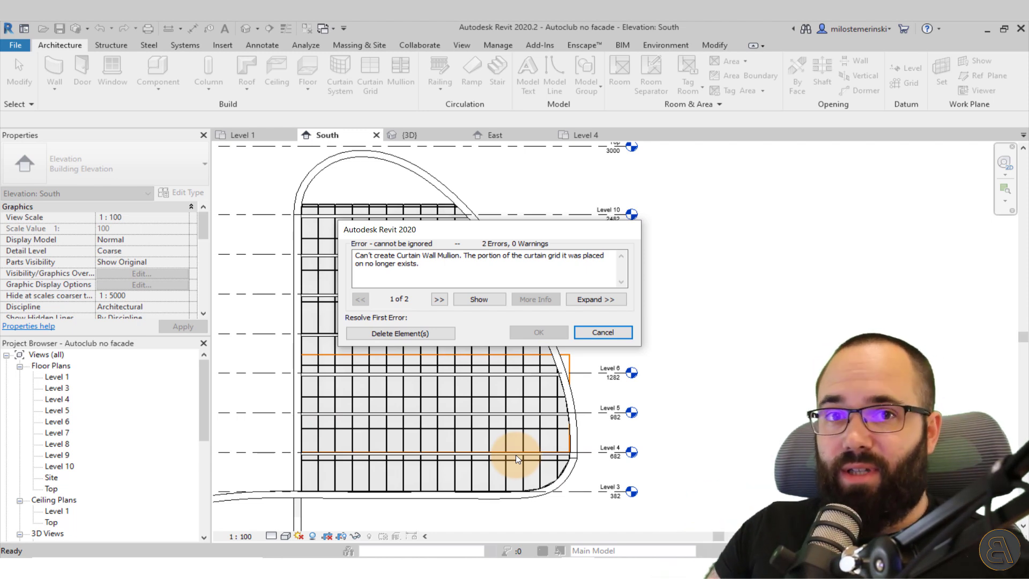
left_click(422, 329)
left_click(432, 353)
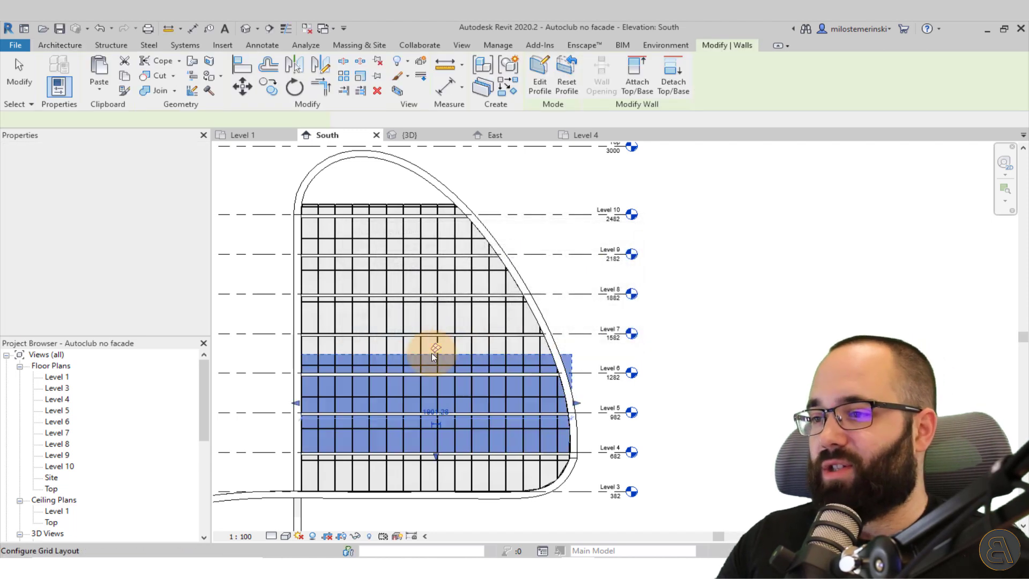
left_click(364, 188)
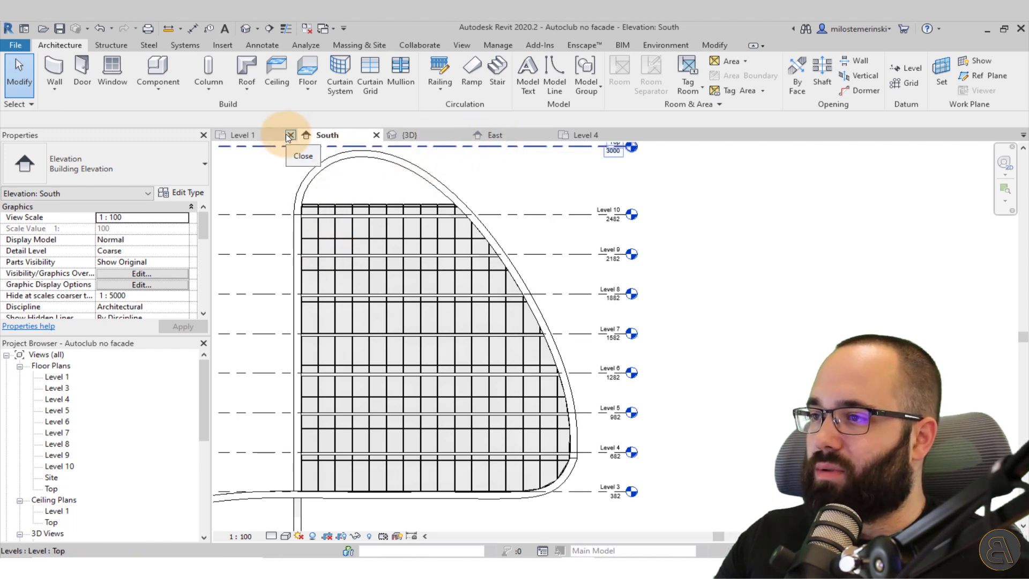
Open the Level 4 floor plan and set its visual style to Wireframe
left_click(575, 137)
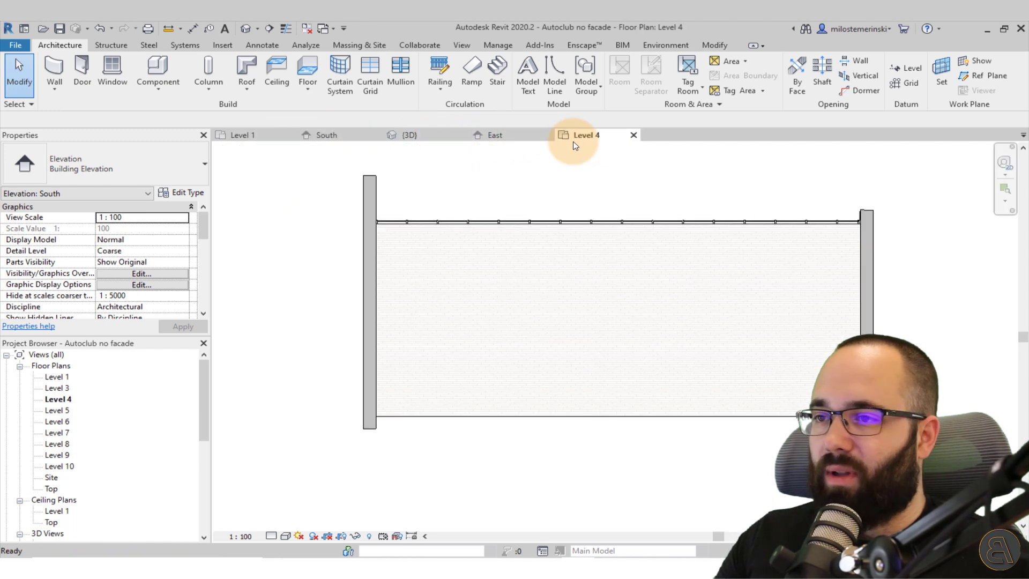
left_click(506, 224)
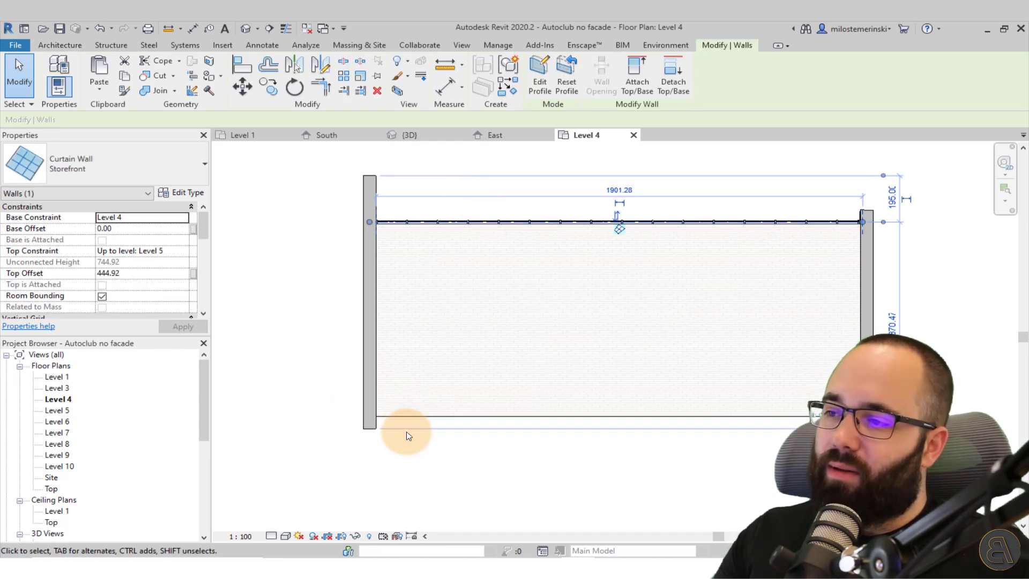
left_click(404, 418)
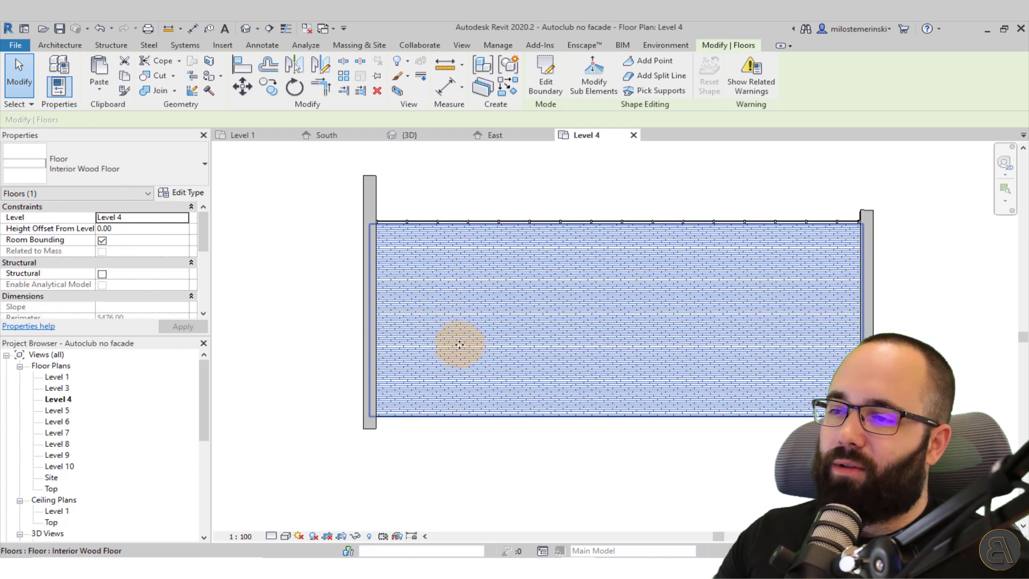
left_click(272, 432)
left_click(285, 536)
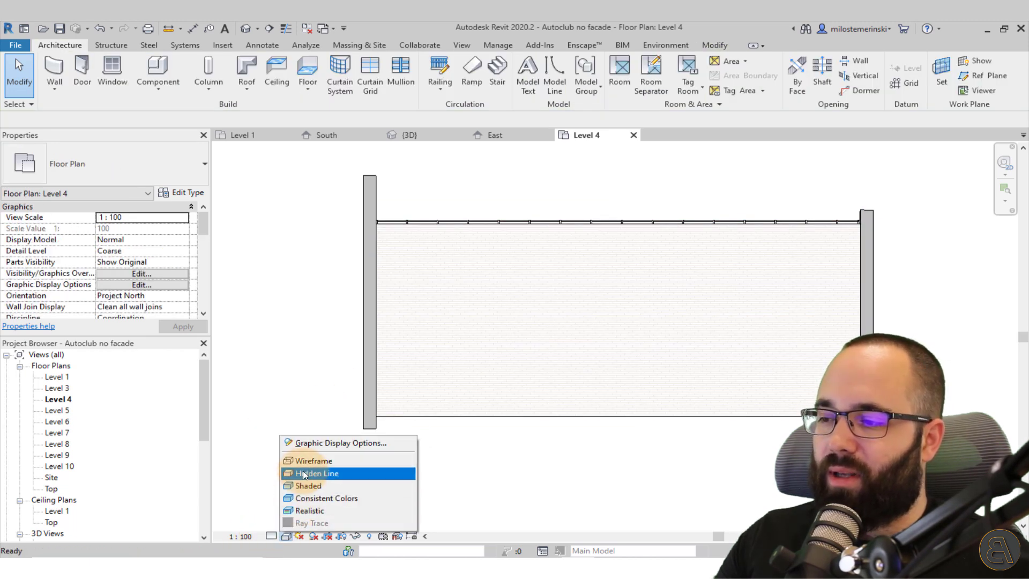
left_click(300, 460)
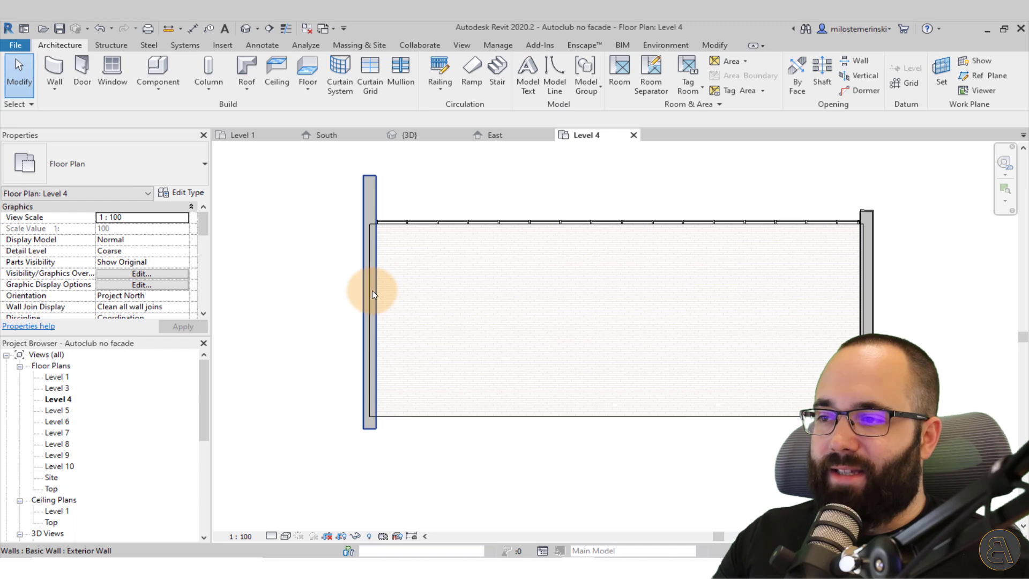
Mirror the Storefront curtain wall to the floor's opposite edge about a drawn horizontal axis through the floor's midpoint, and delete the original
left_click(456, 223)
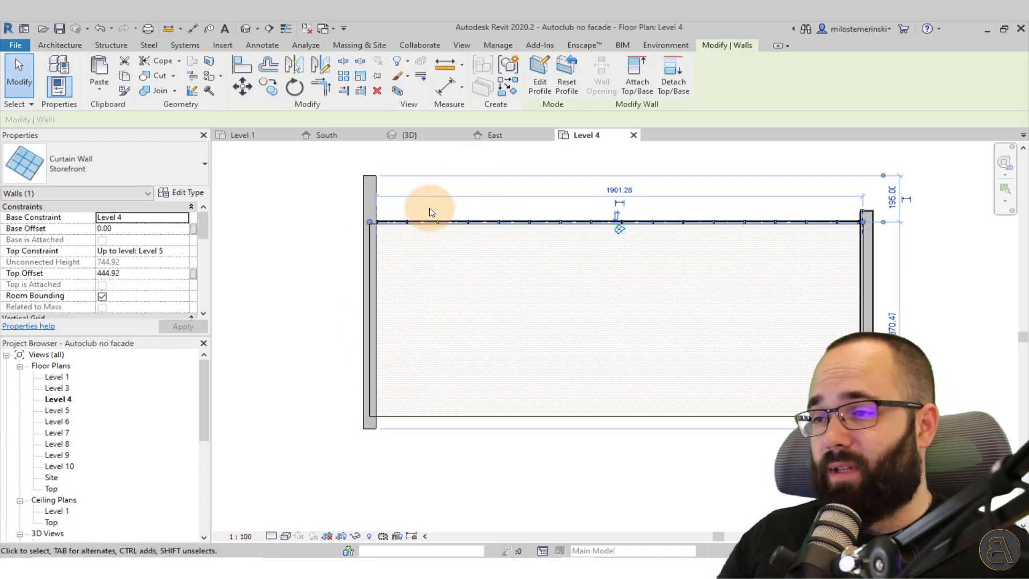
left_click(324, 67)
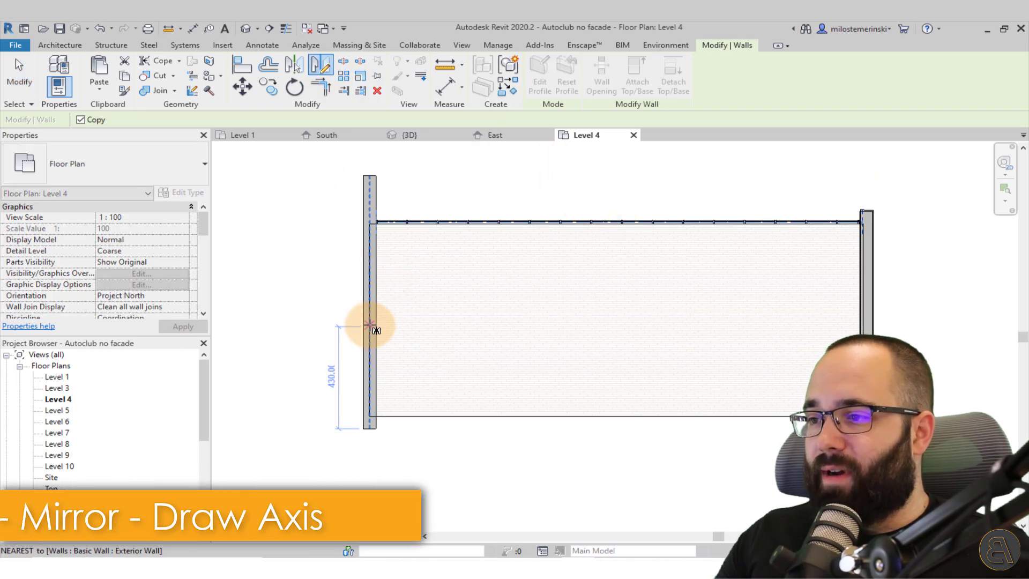
left_click(370, 322)
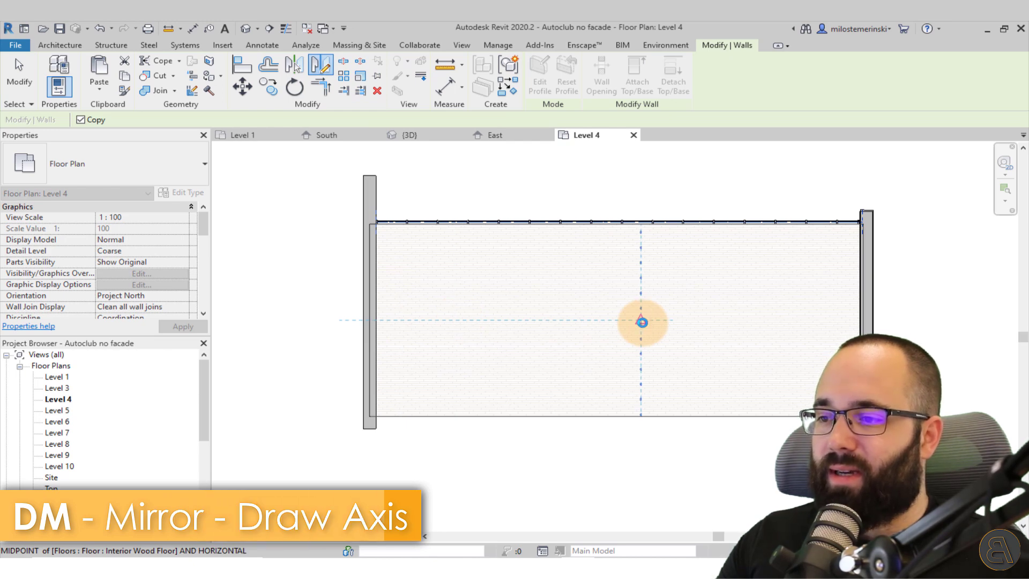
left_click(642, 322)
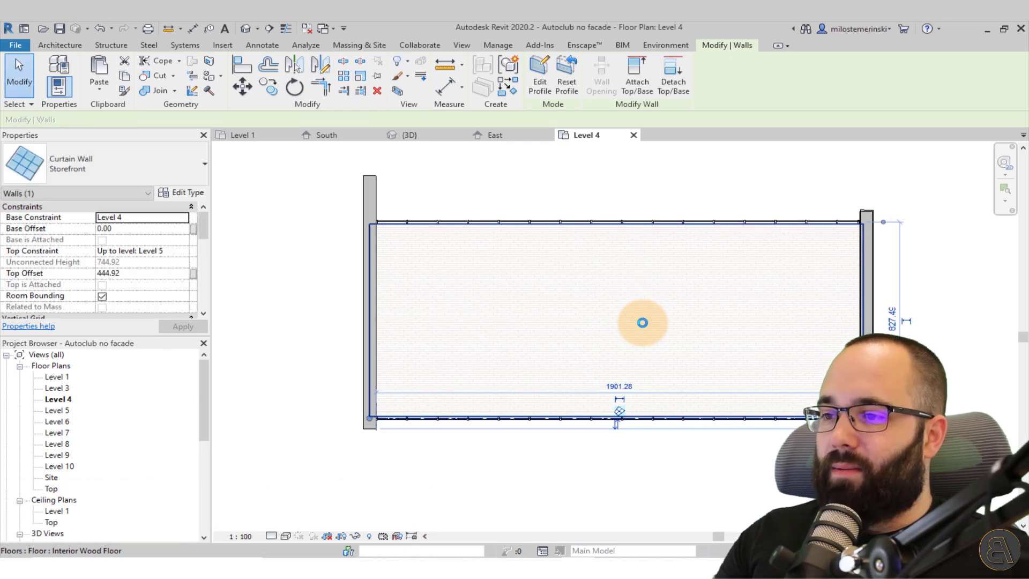
left_click(493, 195)
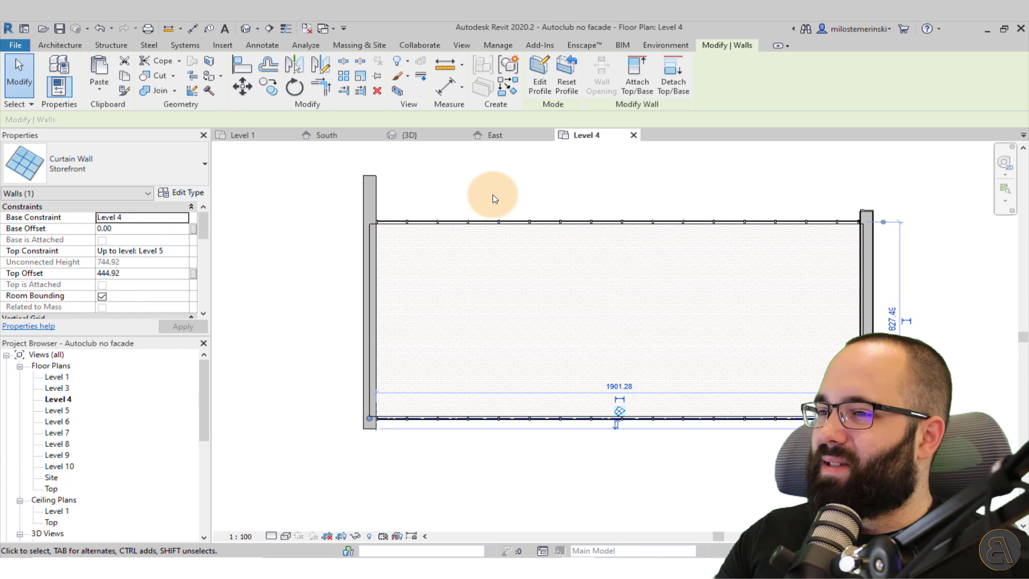
left_click(512, 223)
key("Delete")
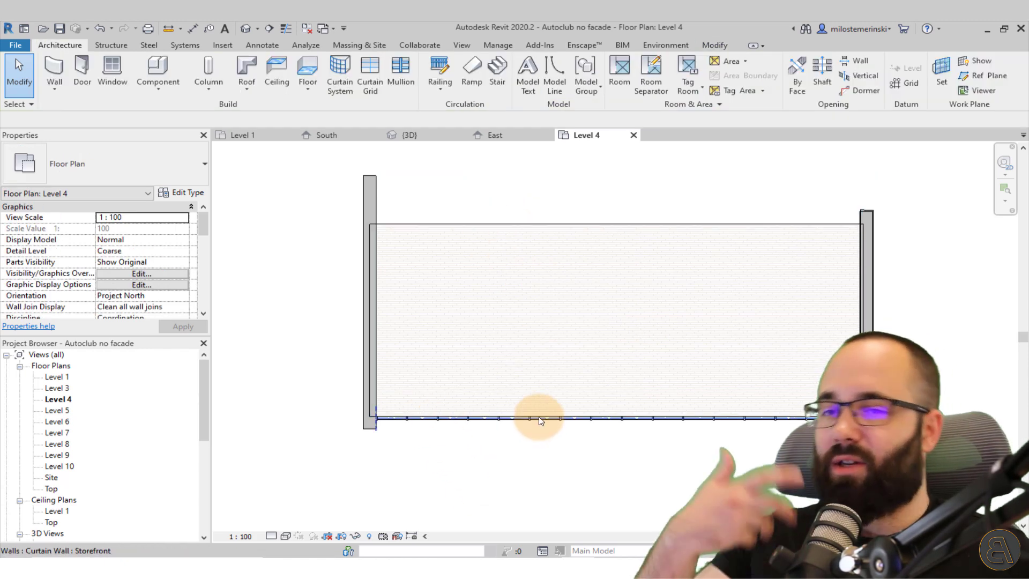
Open the South elevation to work on the curtain wall's grid
left_click(512, 135)
left_click(338, 135)
middle_click_drag(650, 310, 731, 322)
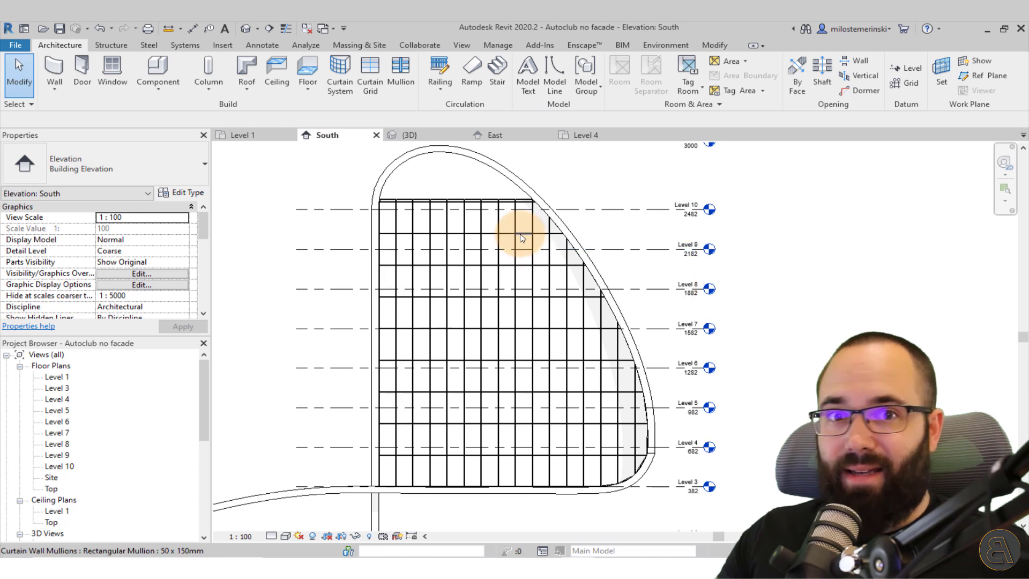
scroll(590, 202, "up", 3)
scroll(590, 306, "down", 3)
scroll(590, 306, "up", 1)
middle_click_drag(590, 305, 566, 333)
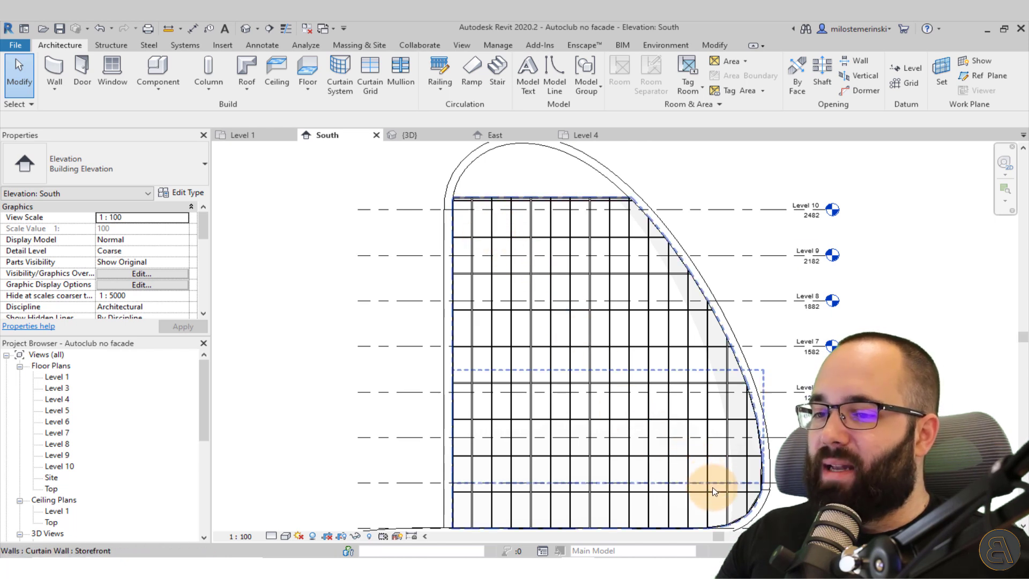
Select elements across the curtain wall's bottom row, filter to Curtain Wall Grids only, and unpin the vertical grid lines
left_click_drag(704, 508, 463, 504)
scroll(409, 252, "down", 2)
middle_click_drag(409, 252, 340, 205)
scroll(441, 217, "up", 2)
middle_click_drag(442, 217, 414, 246)
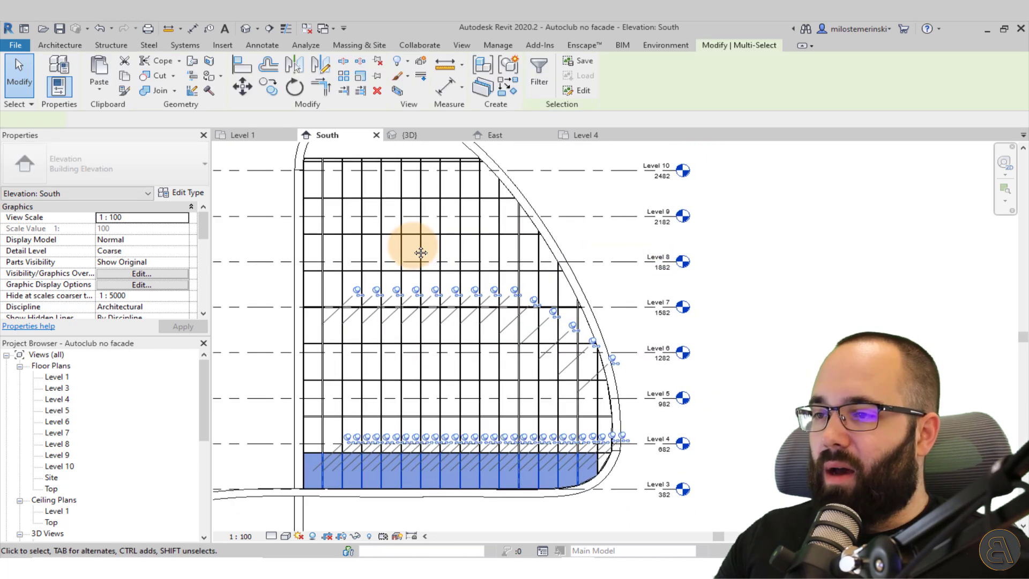
left_click(546, 78)
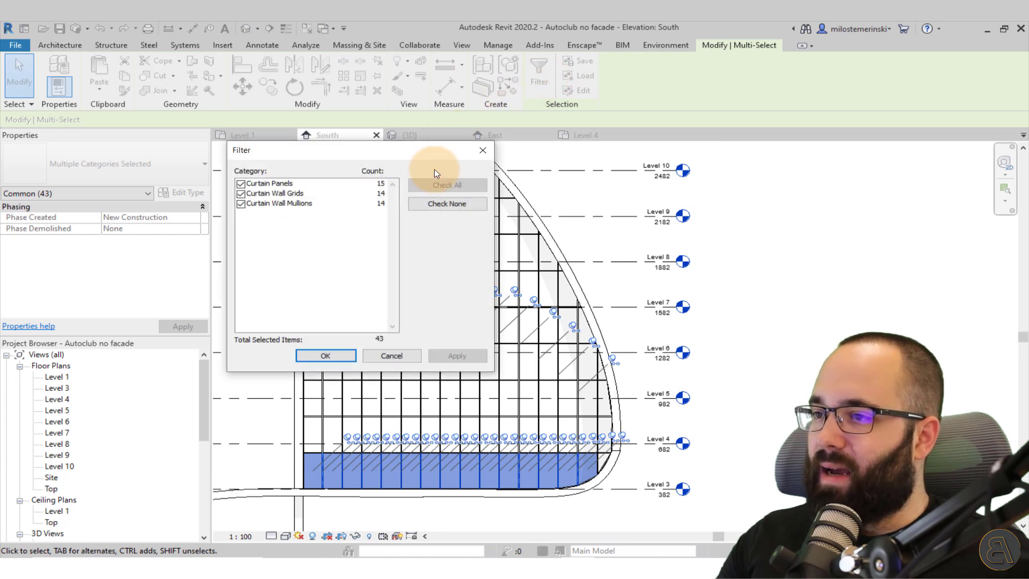
left_click(429, 204)
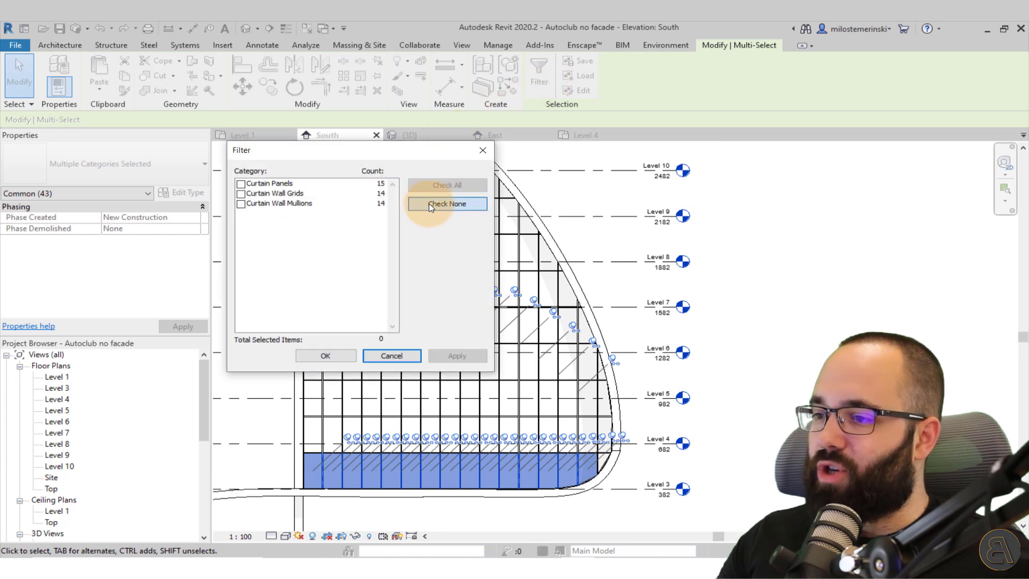
left_click(245, 195)
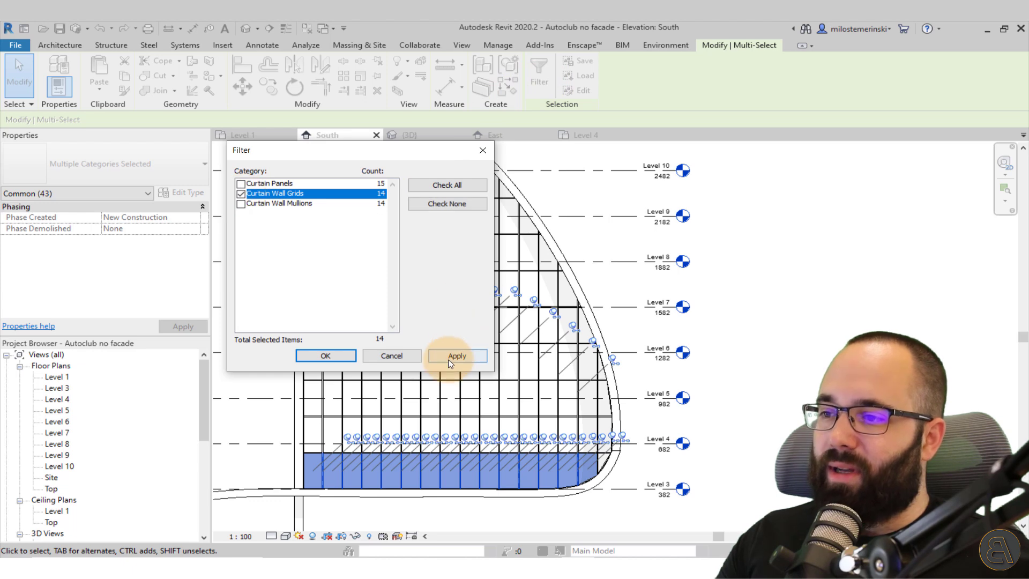
left_click(433, 357)
left_click(312, 356)
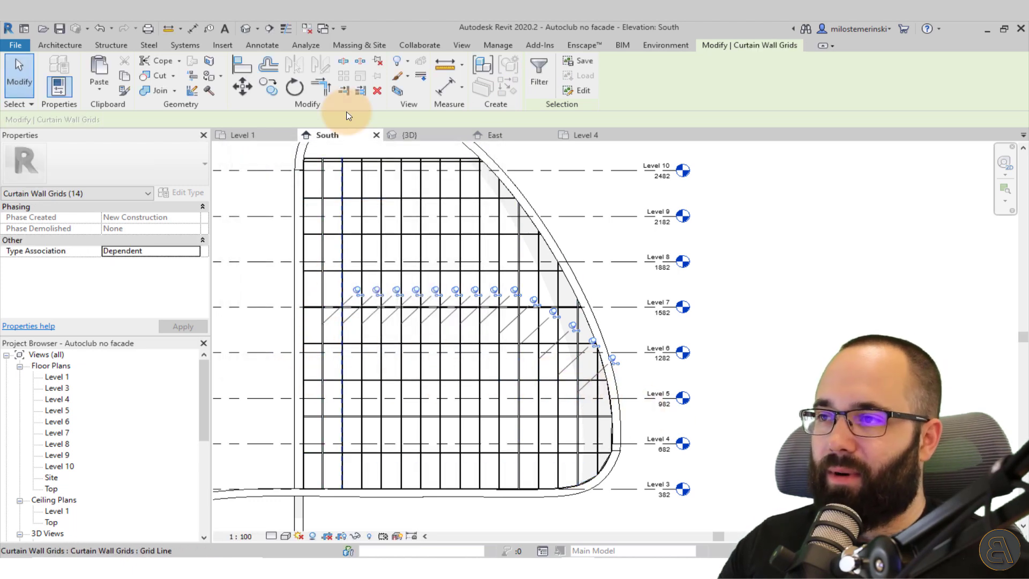
left_click(377, 65)
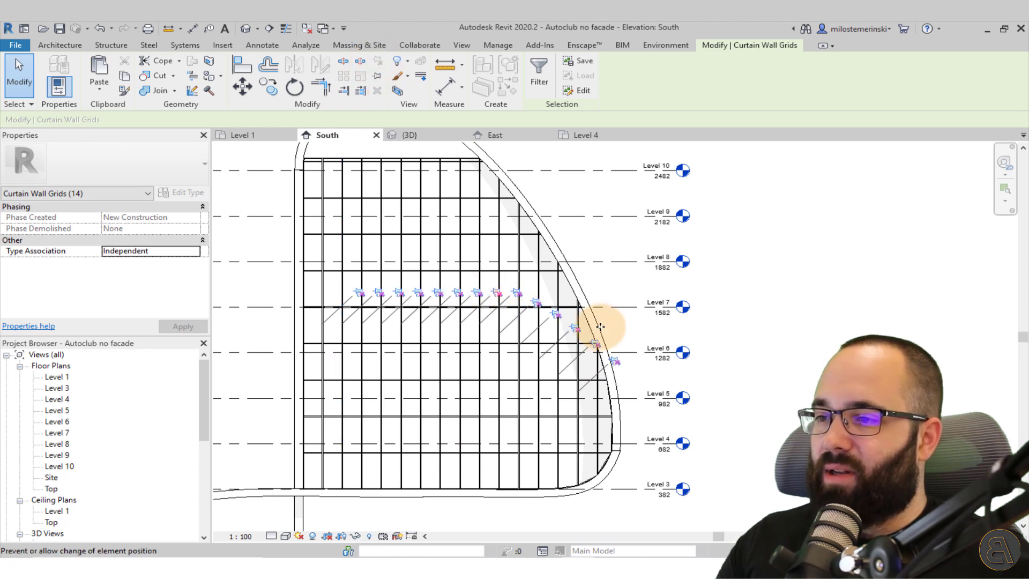
left_click(803, 374)
Select elements along a full-height column of the curtain wall, filter to Curtain Wall Grids only, and unpin the horizontal grid lines
left_click_drag(374, 465, 369, 161)
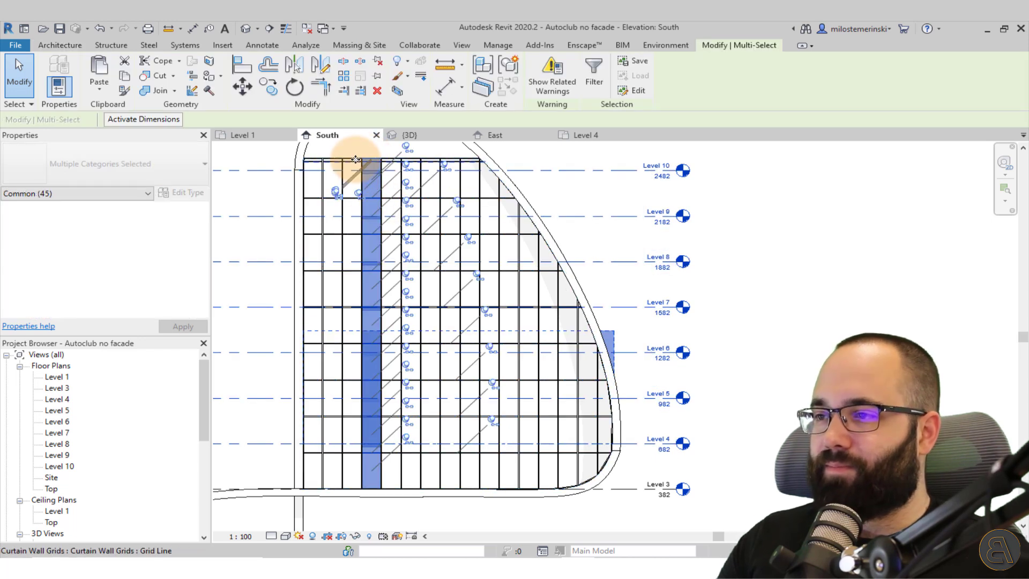
left_click(592, 77)
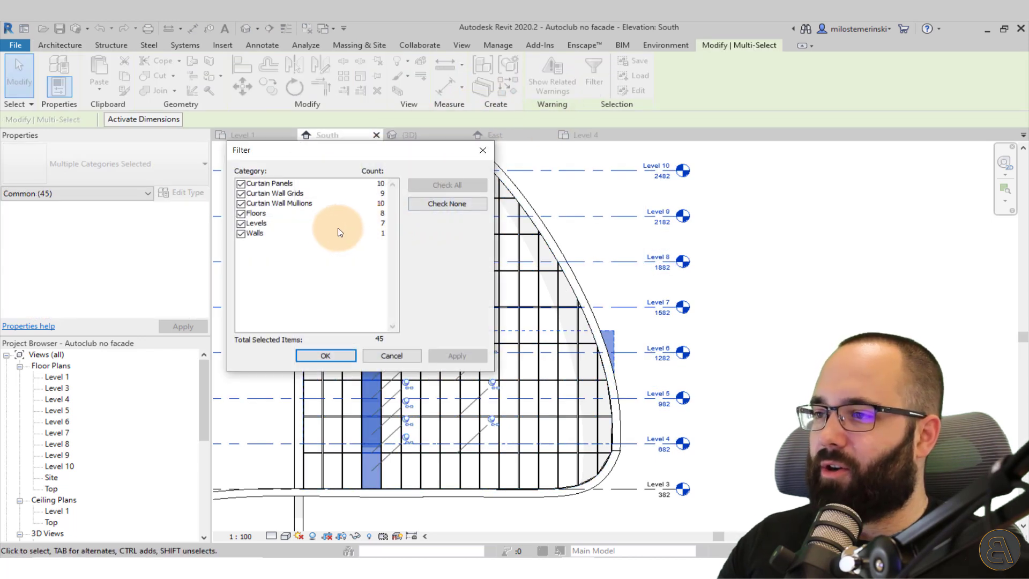
left_click(443, 204)
left_click(242, 193)
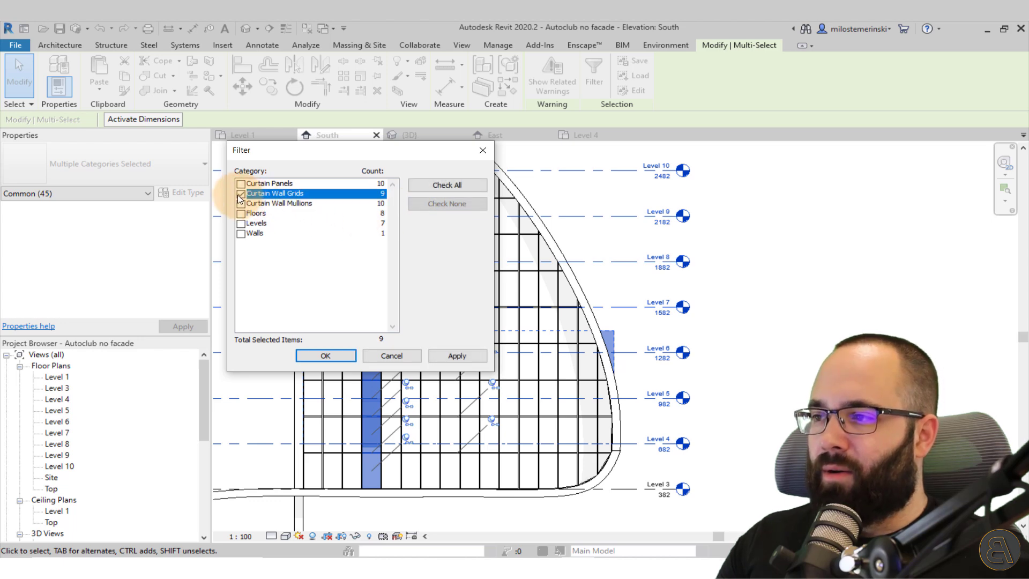
left_click(456, 356)
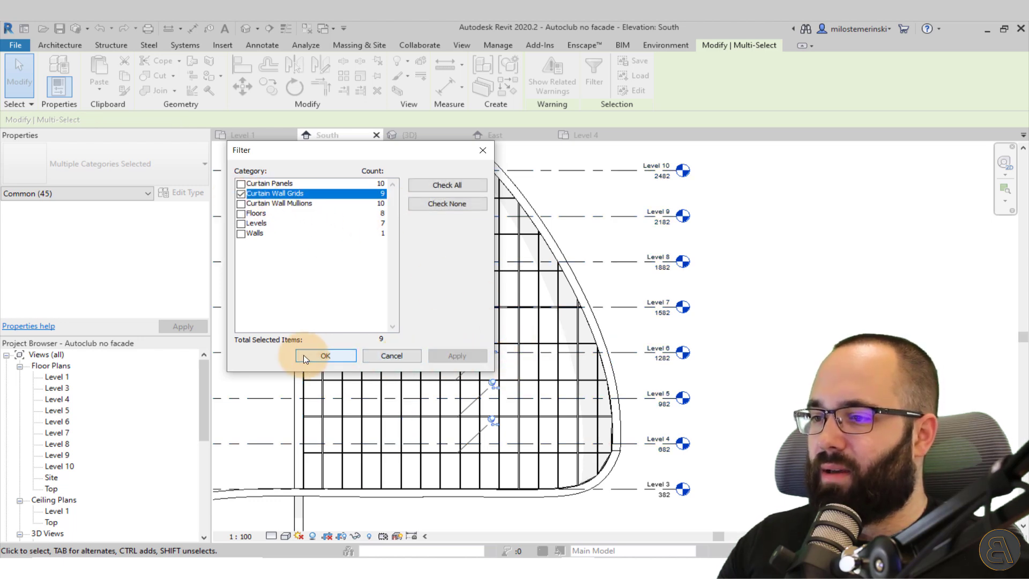
left_click(303, 355)
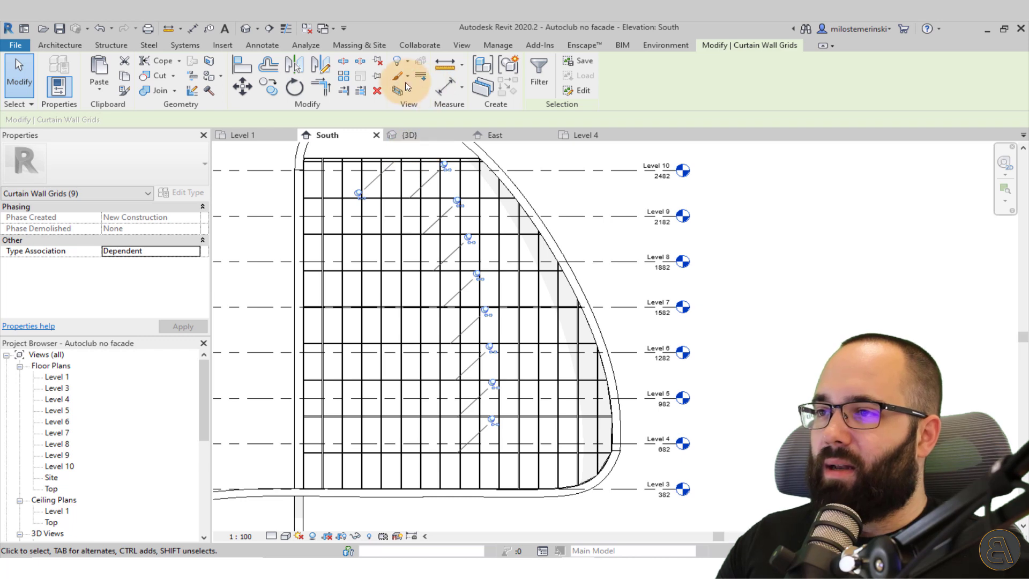
left_click(613, 206)
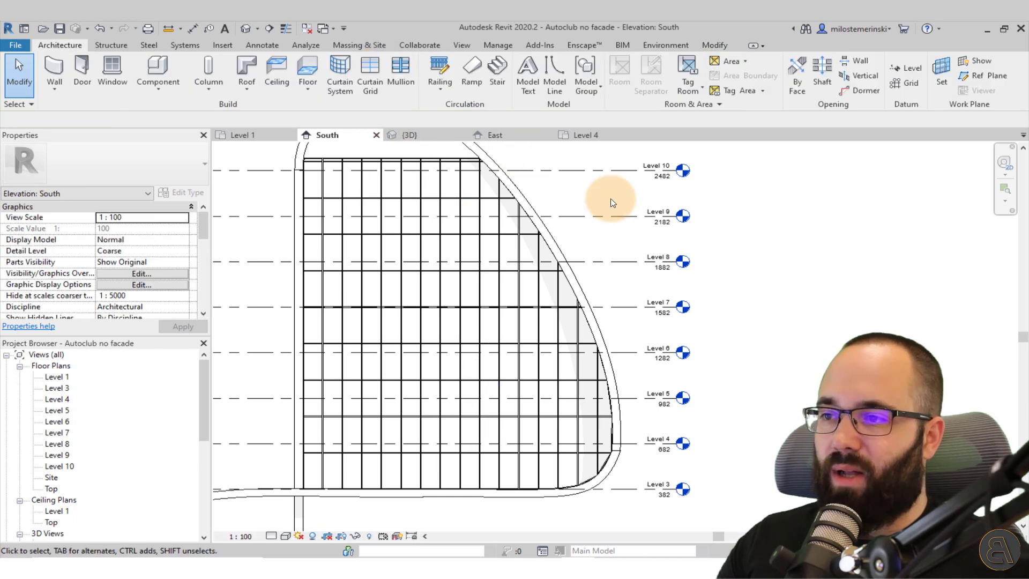
Align the lowest horizontal curtain grid line to Level 4 with the Align tool
middle_click_drag(416, 394, 462, 366)
scroll(399, 442, "up", 2)
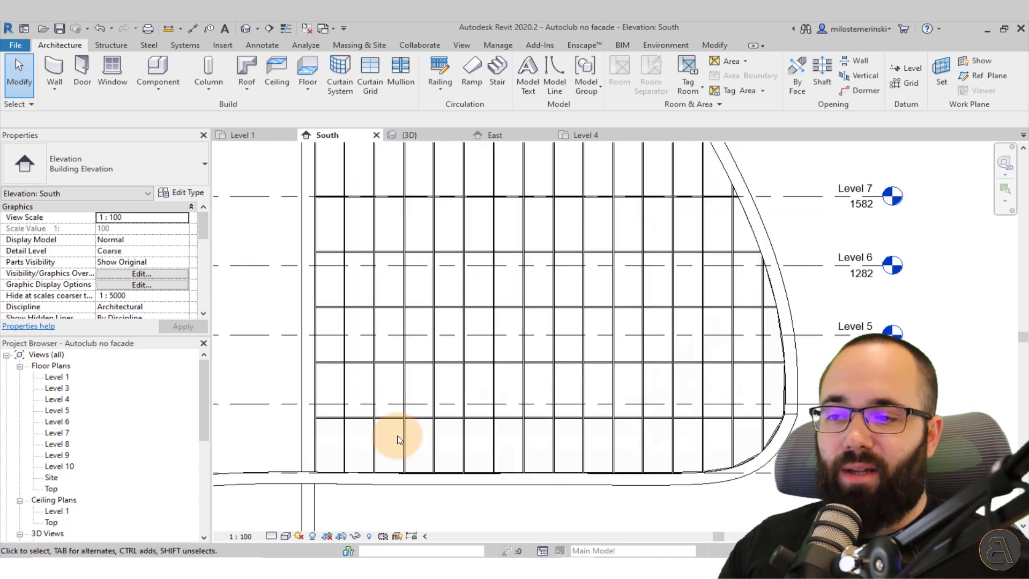
scroll(406, 431, "up", 2)
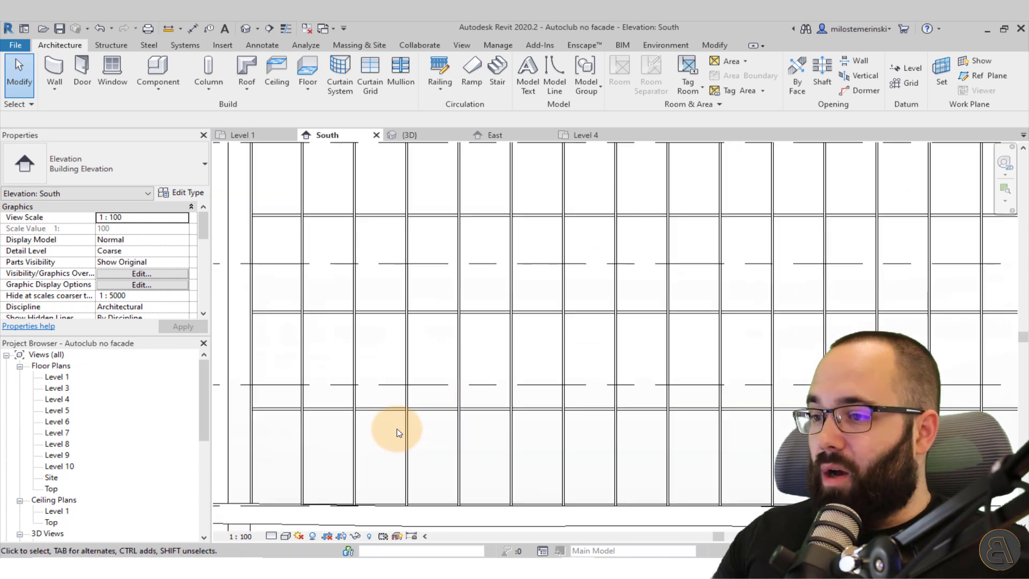
left_click(717, 44)
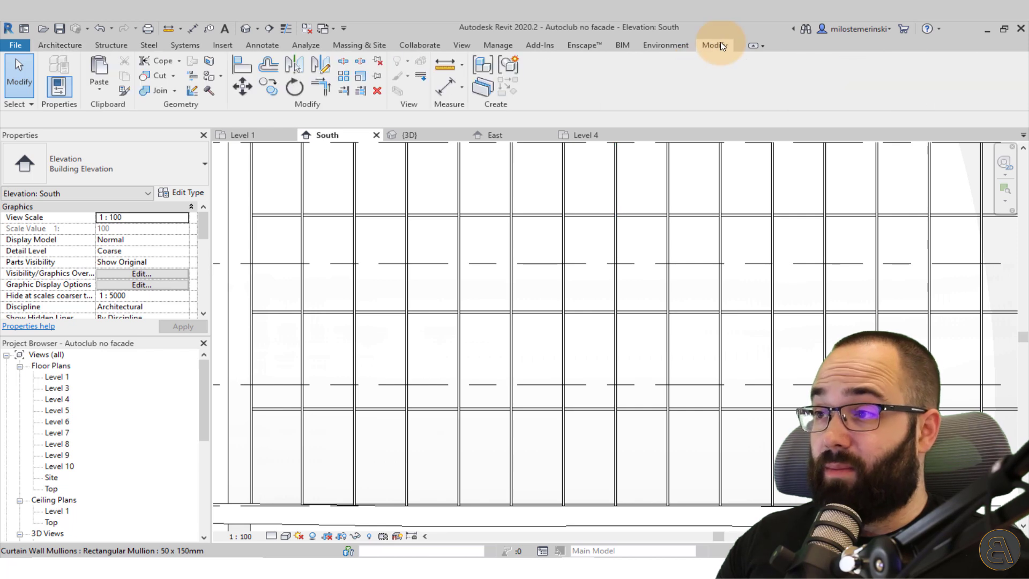
left_click(252, 69)
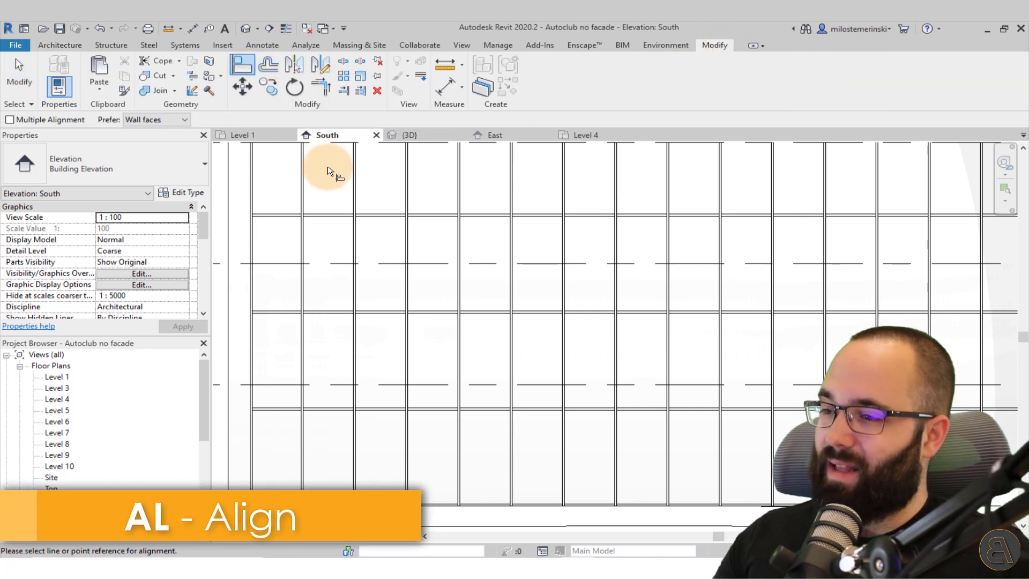
left_click(427, 385)
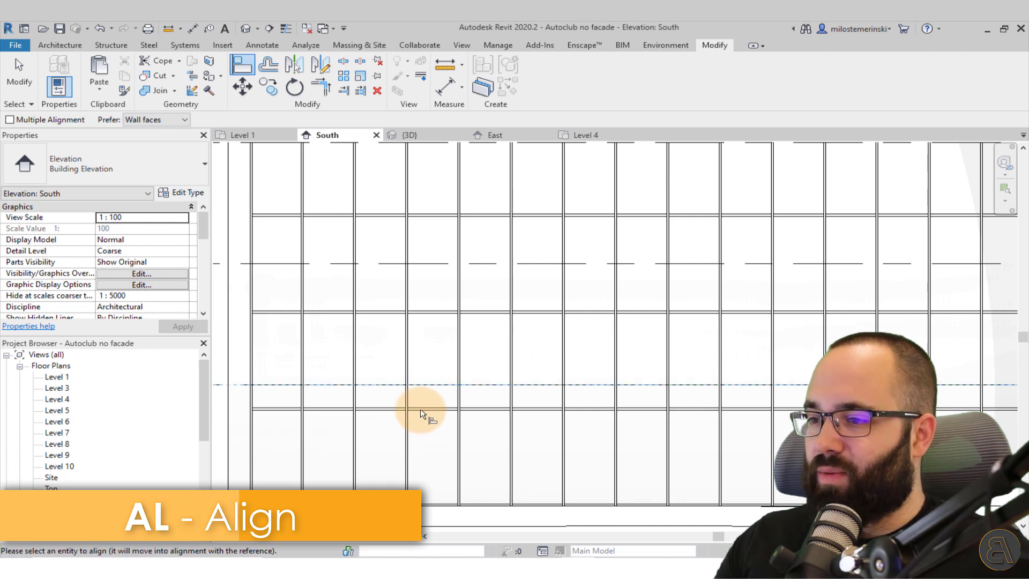
scroll(585, 410, "down", 3)
key("Escape")
left_click(325, 399)
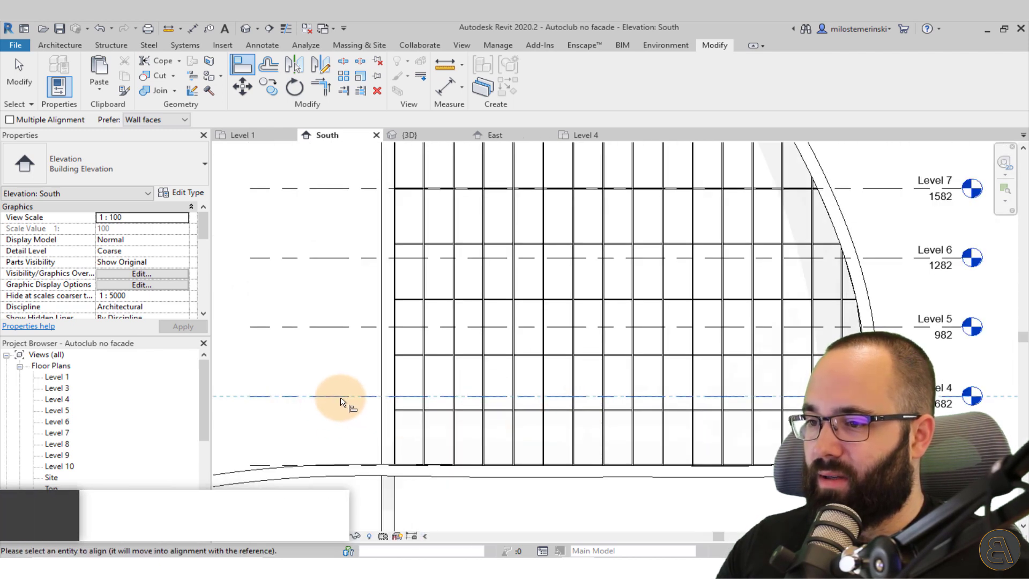
left_click(437, 412)
Align the horizontal grid line just below Level 5 to Level 5, and the one just above Level 6 to Level 6
left_click(345, 326)
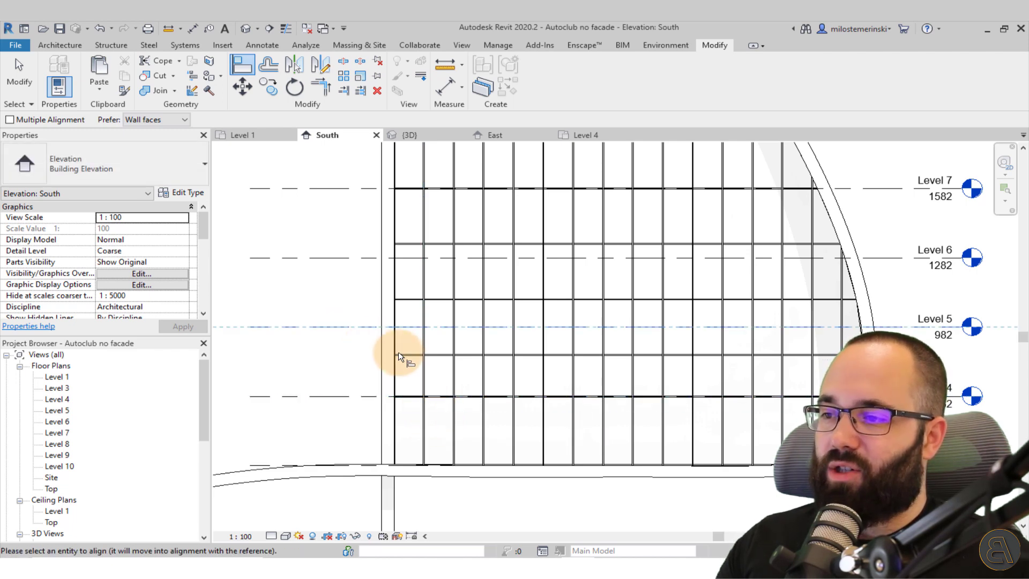
left_click(410, 354)
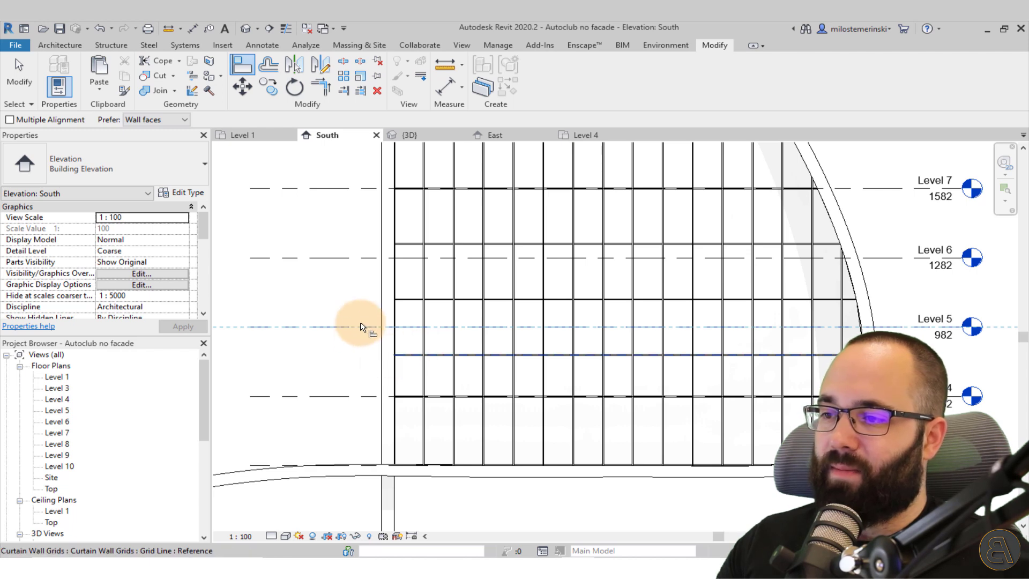
left_click(352, 257)
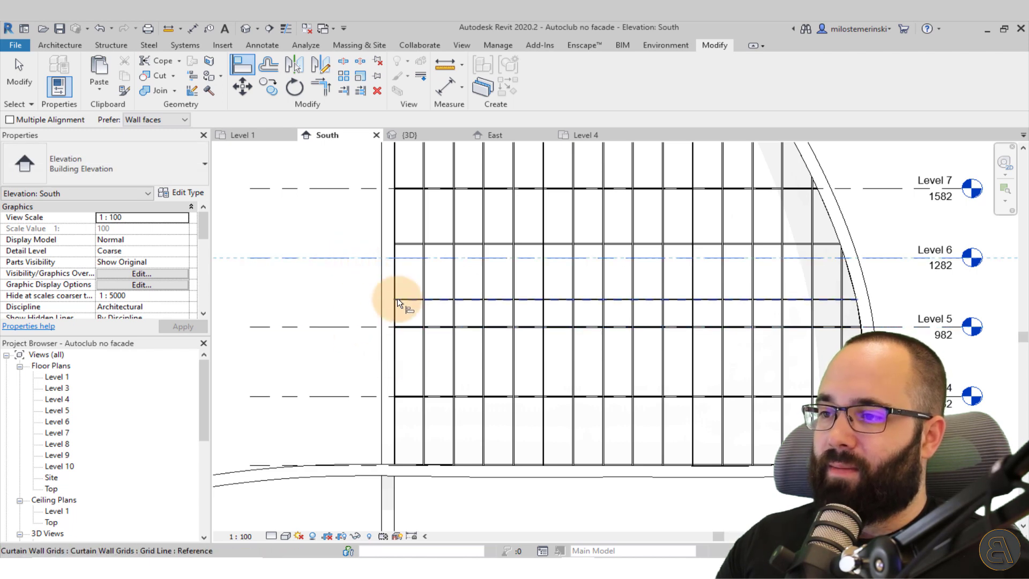
left_click(420, 245)
Align the grid line just below Level 8 to Level 8, and the one just above Level 9 to Level 9
scroll(399, 275, "up", 6)
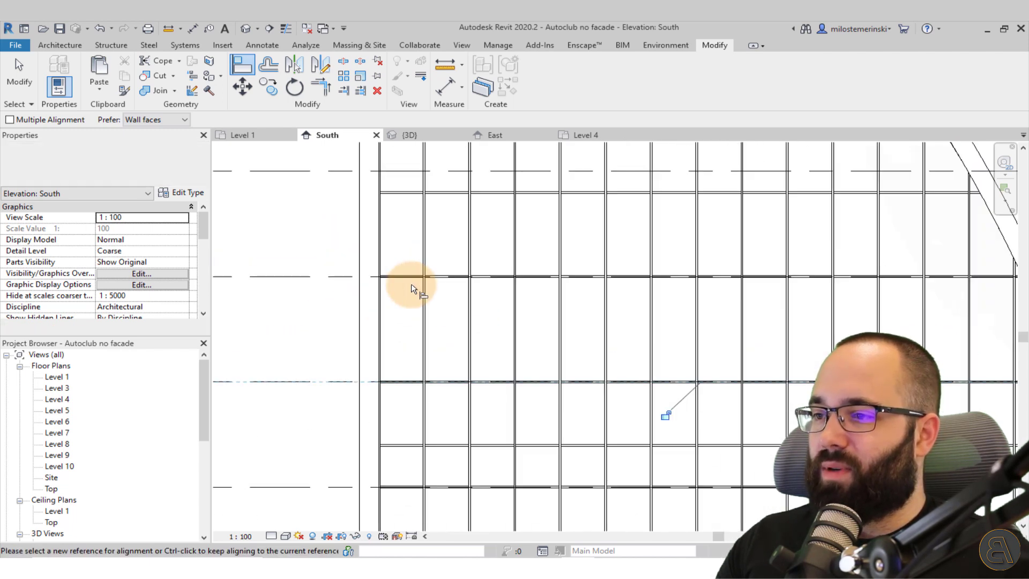
scroll(386, 300, "down", 5)
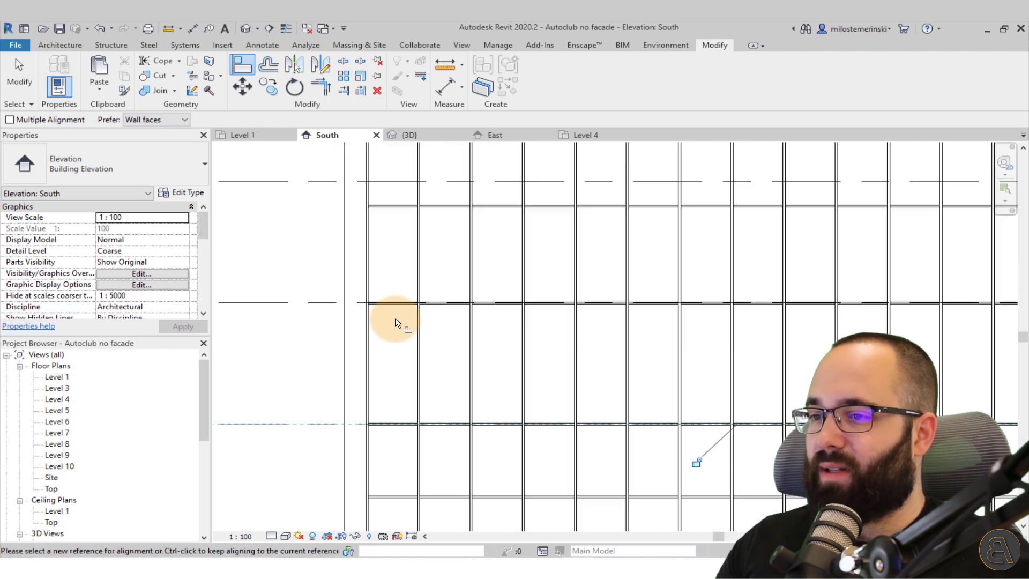
left_click(330, 323)
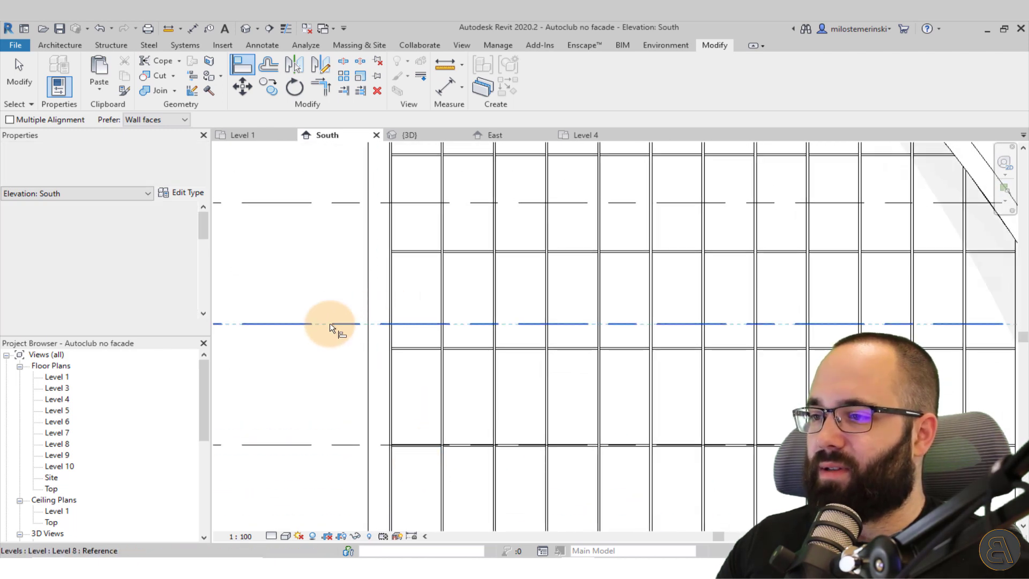
left_click(414, 347)
middle_click_drag(336, 200, 331, 313)
left_click(362, 301)
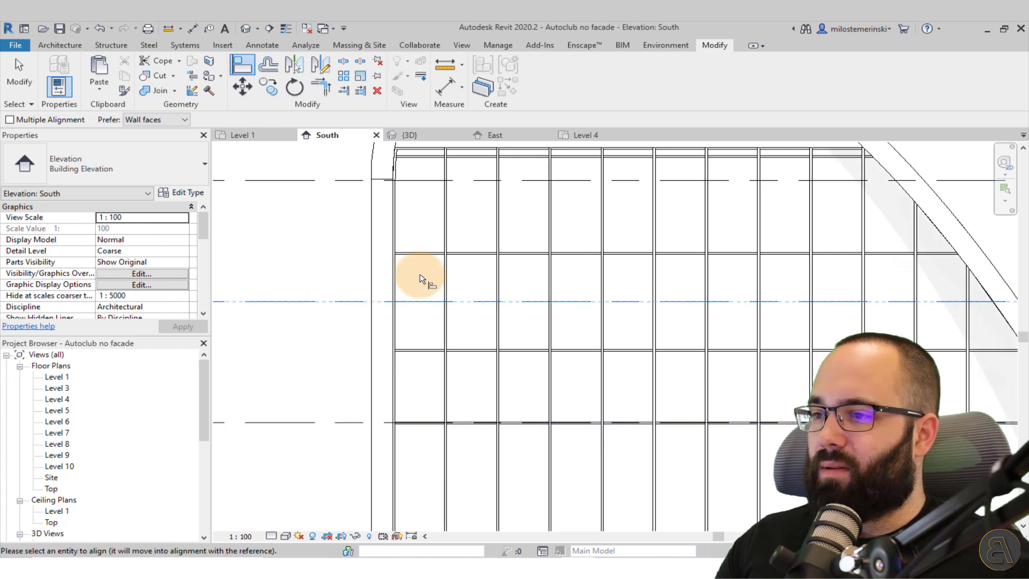
left_click(440, 253)
Align the horizontal grid line just above Level 10 to Level 10
middle_click_drag(349, 239, 321, 268)
left_click(326, 257)
left_click(454, 234)
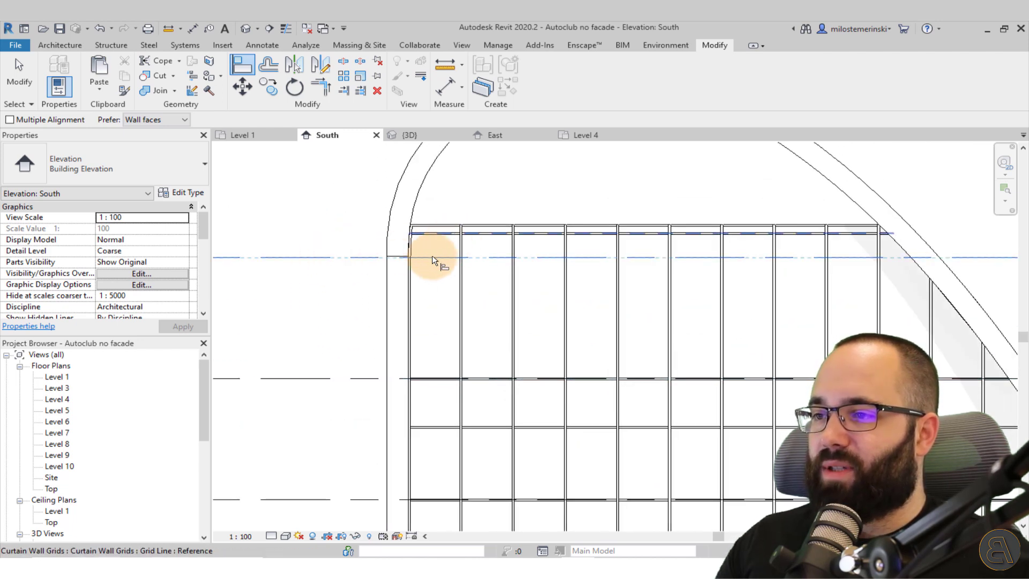
scroll(513, 238, "down", 3)
scroll(540, 282, "up", 4)
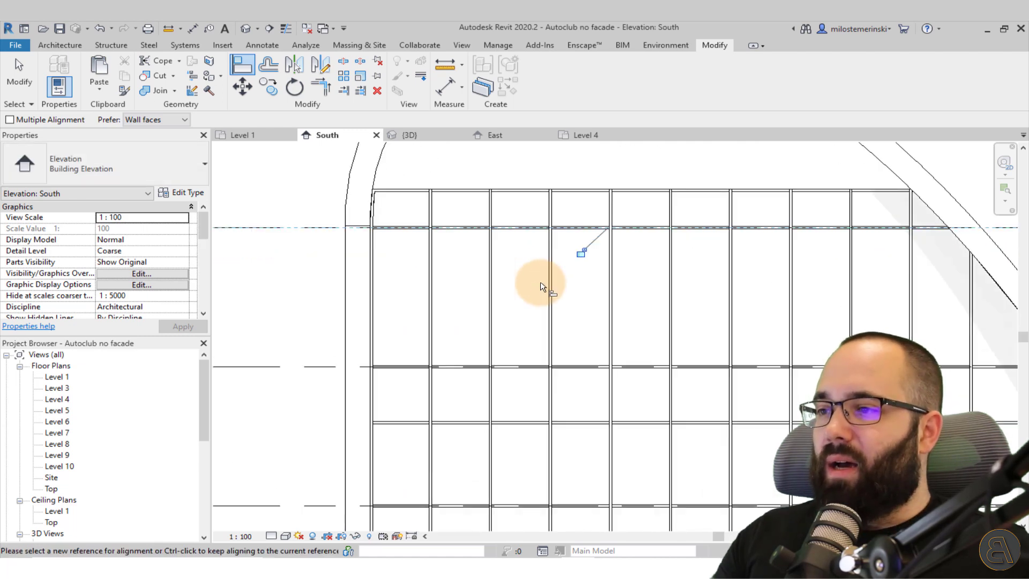
Finish aligning and consult the Autoclub reference photo for the horizontal bands at each floor of the facade
scroll(518, 276, "down", 4)
key("Escape")
key("Escape")
scroll(489, 282, "down", 2)
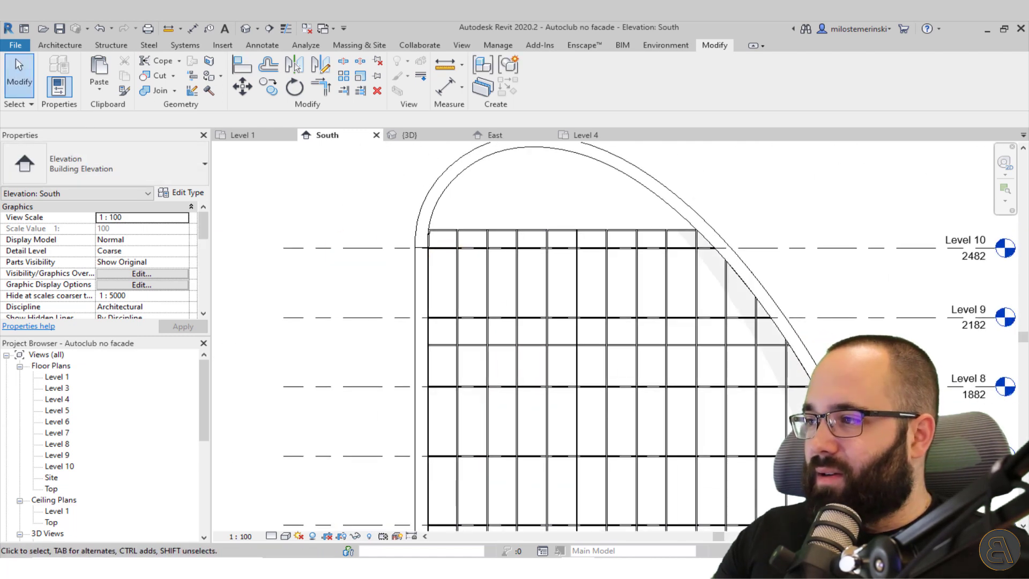
left_click_drag(0, 146, 476, 103)
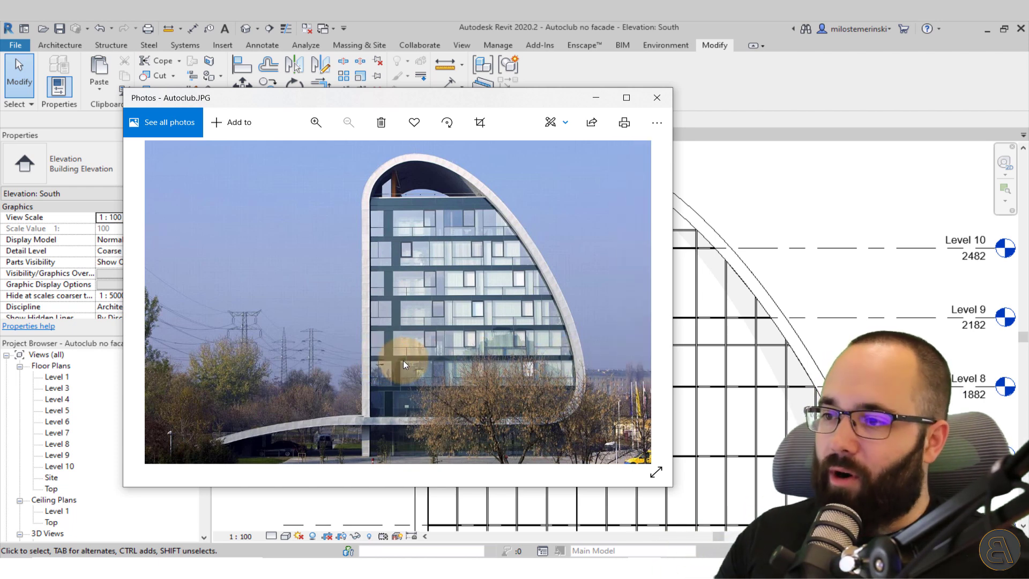
left_click_drag(466, 101, 0, 101)
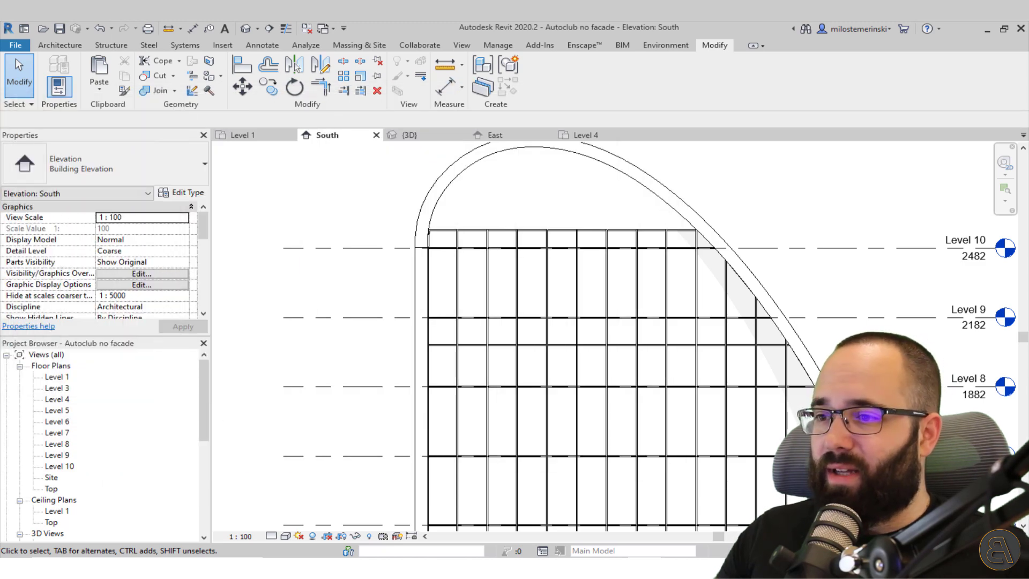
Try offsets of 40 and then 50 below Level 9 for the horizontal grid line between Levels 8 and 9
scroll(376, 184, "down", 3)
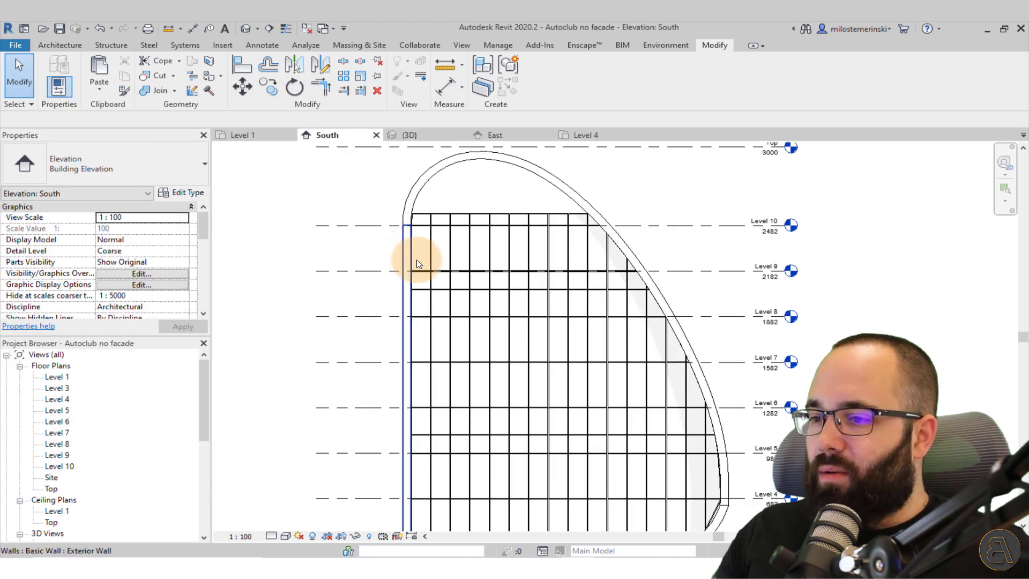
scroll(424, 262, "down", 1)
scroll(424, 261, "up", 3)
key("Tab")
left_click(433, 295)
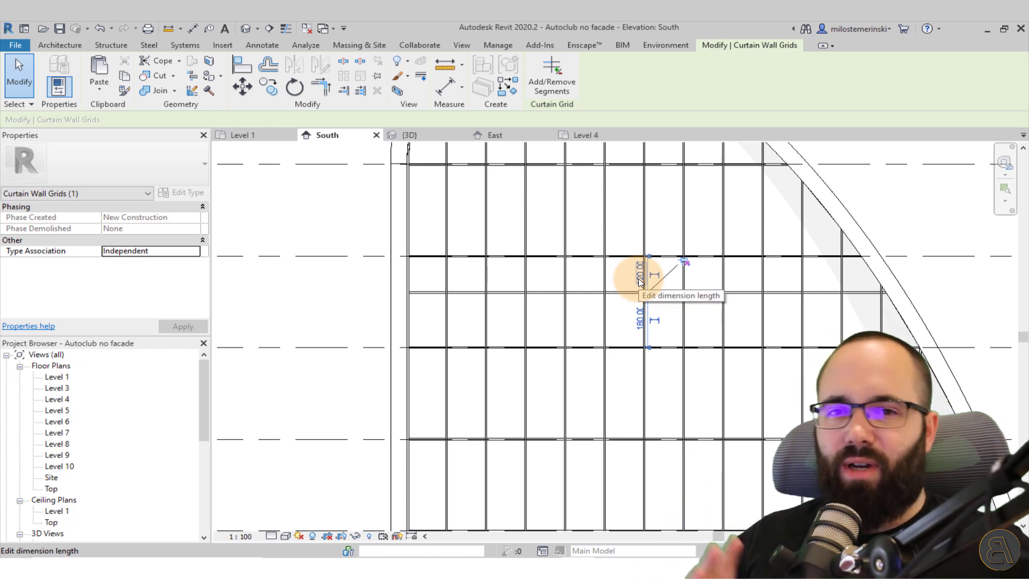
left_click(639, 278)
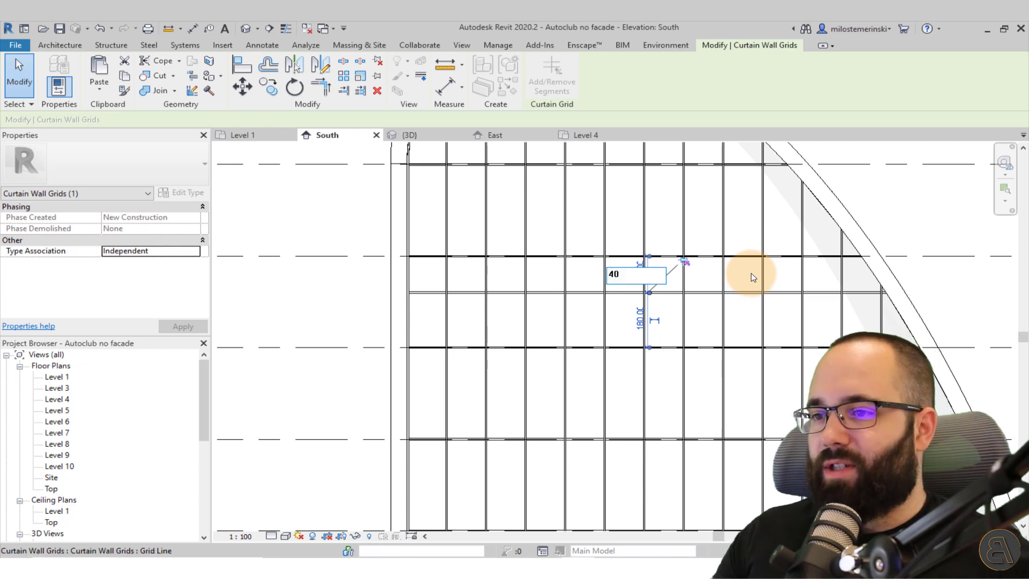
key("Return")
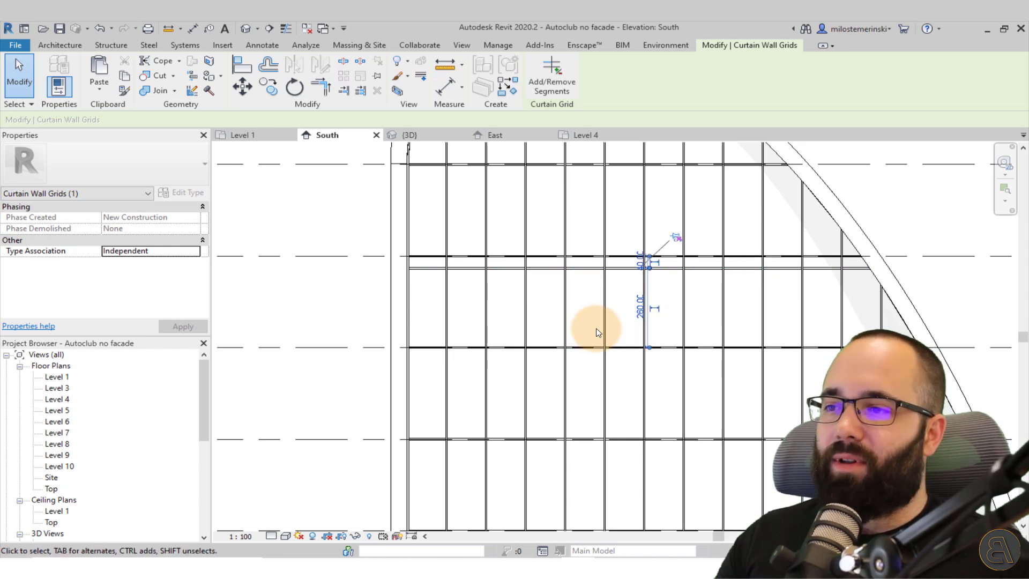
left_click(639, 262)
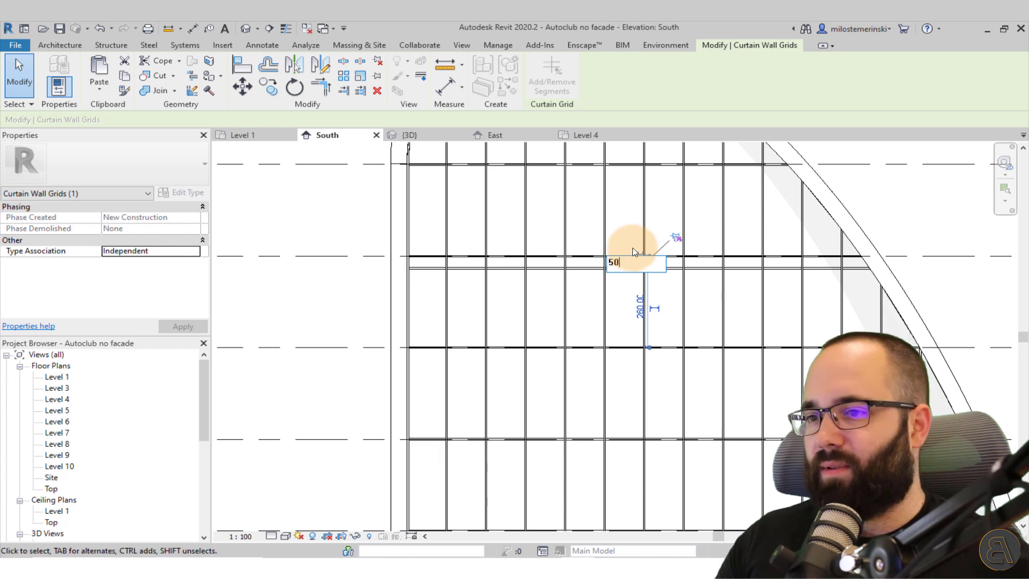
key("Return")
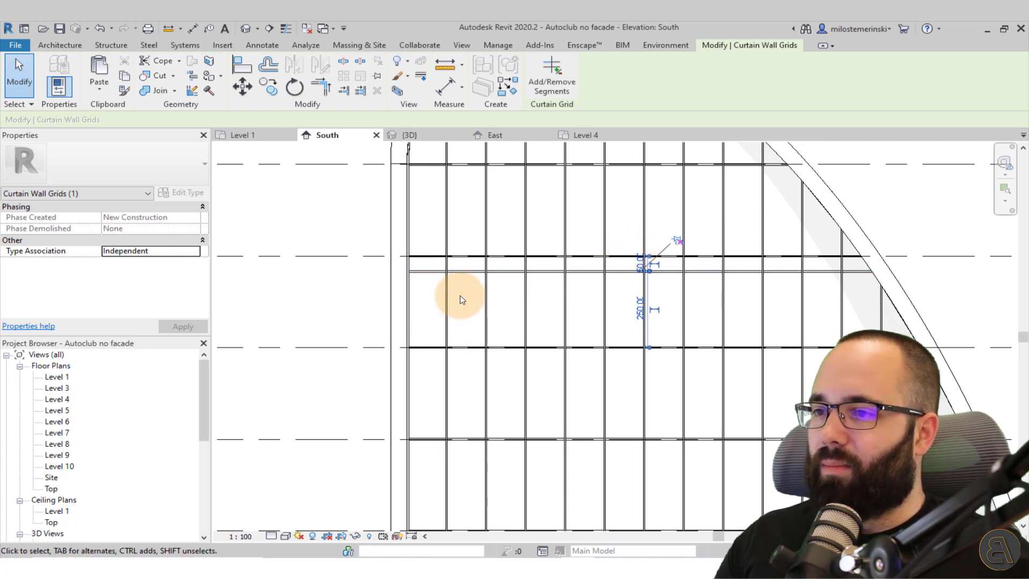
Set the distance of the horizontal grid line between Levels 8 and 9 to 60 below the Level 9 line
scroll(554, 280, "down", 2)
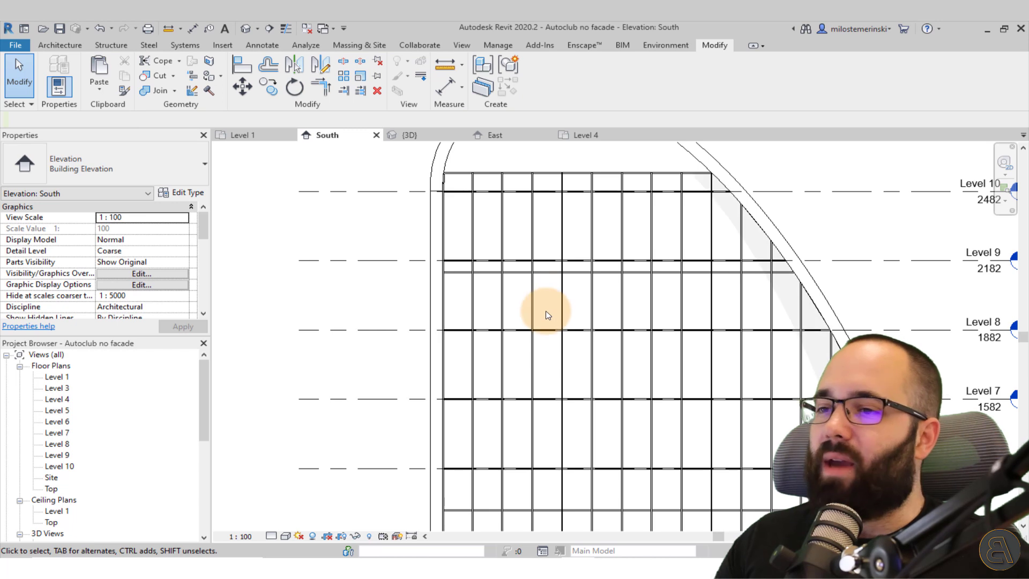
left_click(496, 278)
left_click(583, 267)
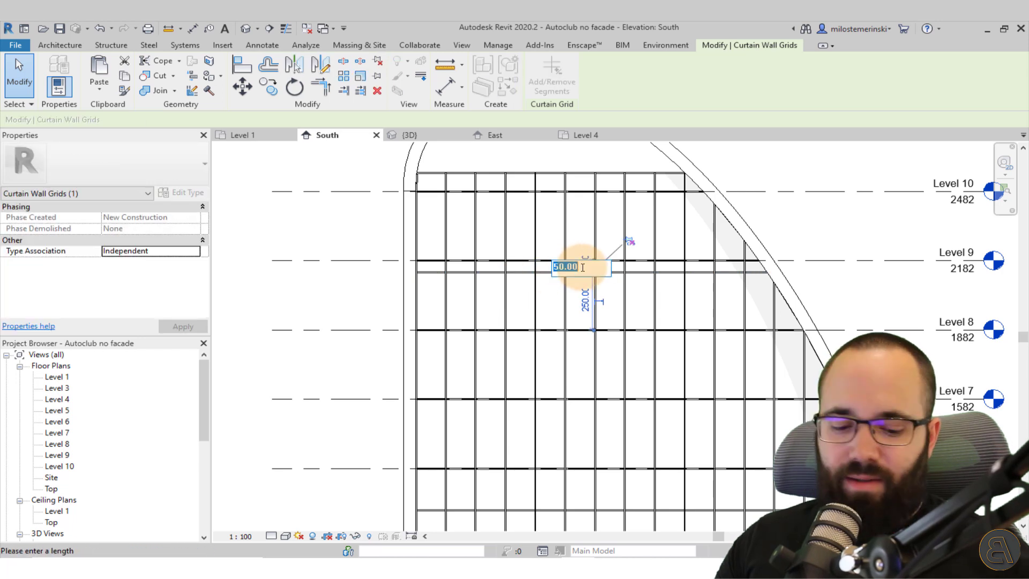
key("Return")
key("Escape")
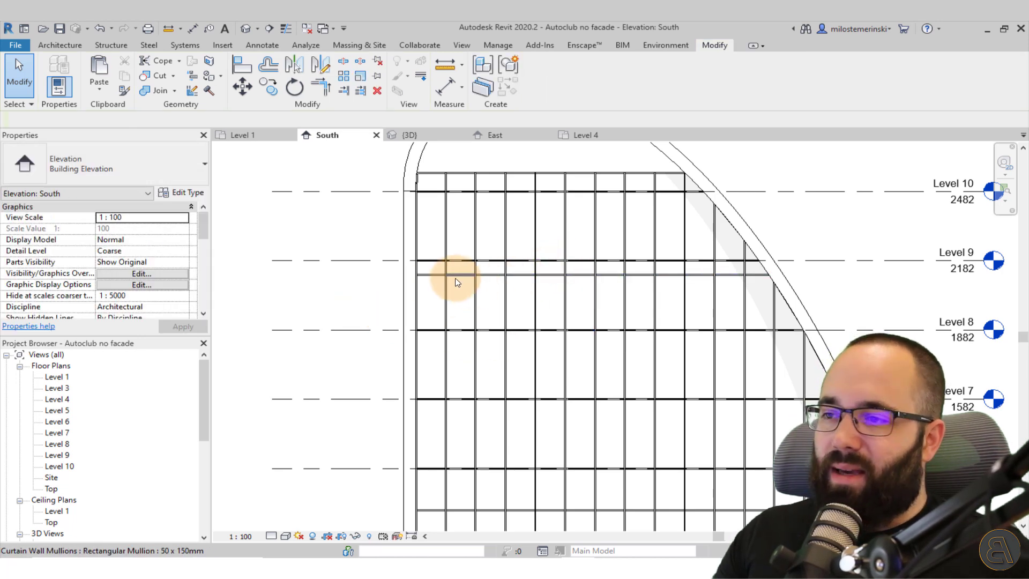
Set the distance of the horizontal grid line between Levels 5 and 6 to 60 below the Level 6 line
middle_click_drag(519, 335, 550, 225)
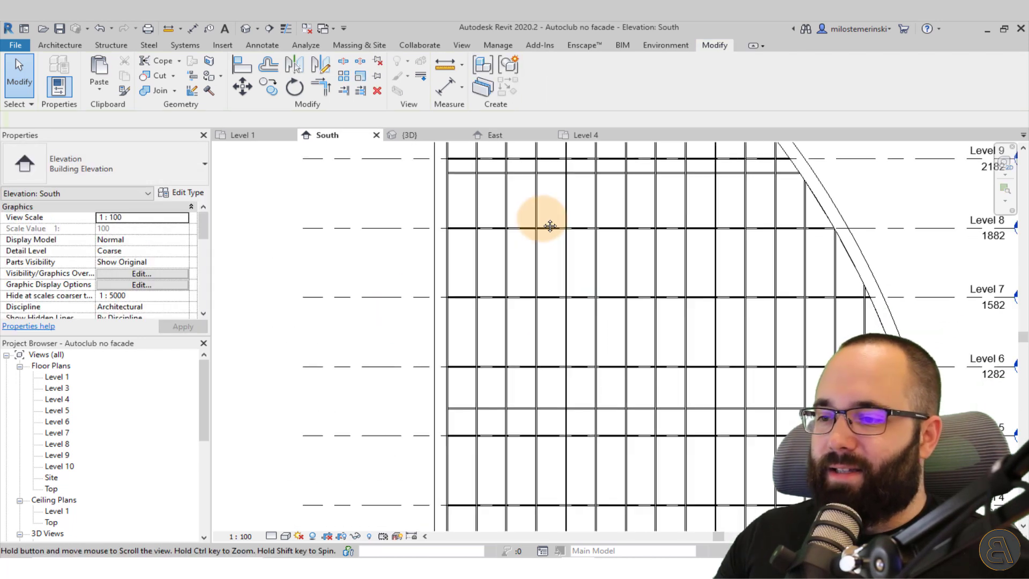
left_click(517, 412)
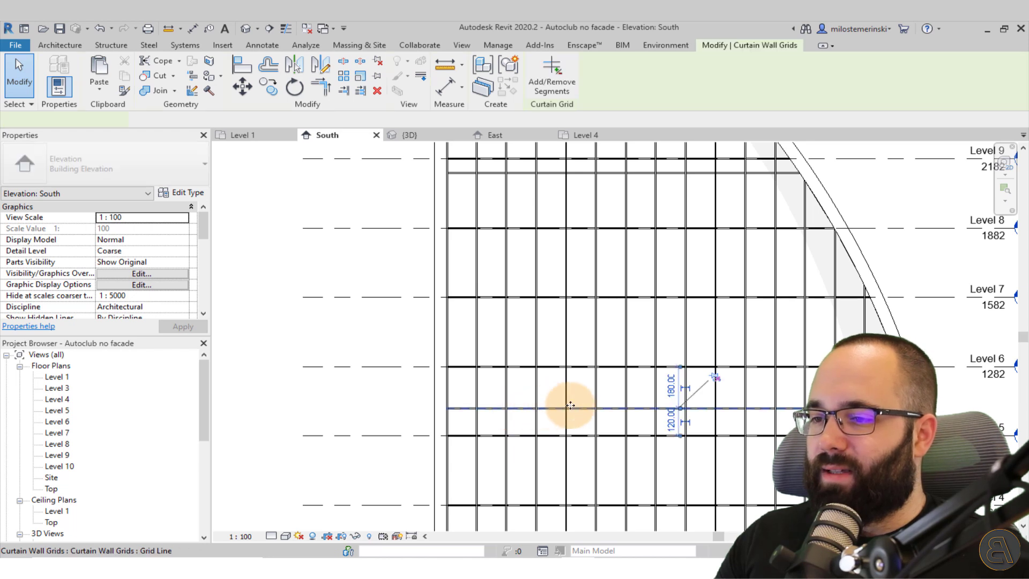
left_click(673, 387)
type("60")
key("Return")
middle_click_drag(482, 374, 468, 306)
scroll(648, 420, "down", 2)
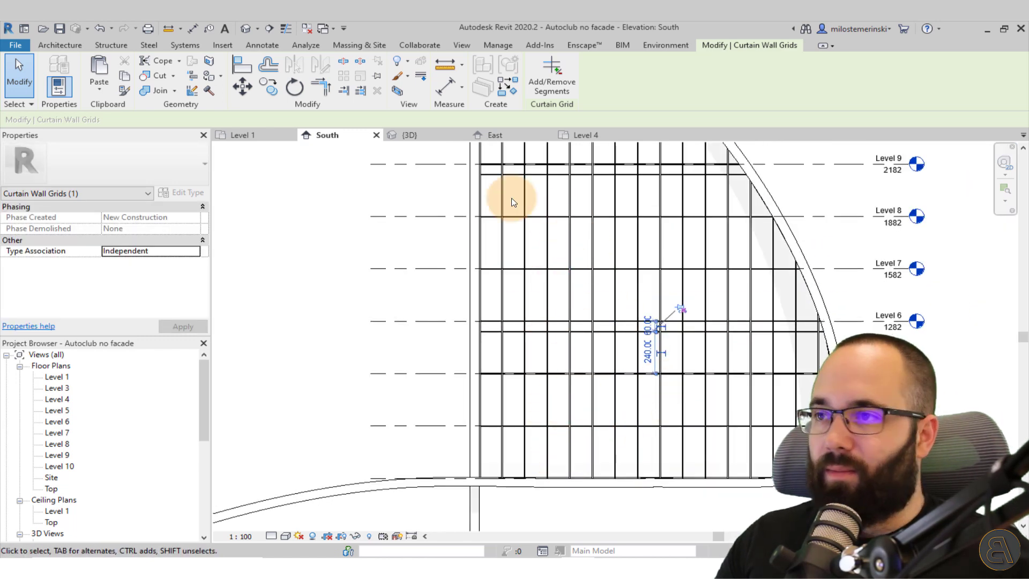
left_click(315, 243)
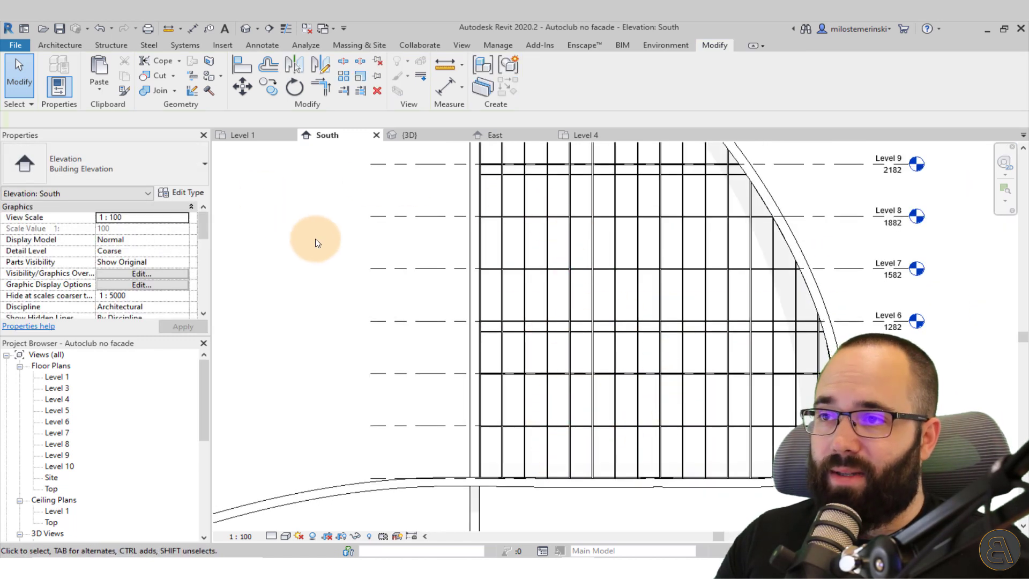
Add full-width horizontal curtain grid lines 60 below Level 4 and 60 below Level 5
left_click(80, 46)
left_click(340, 83)
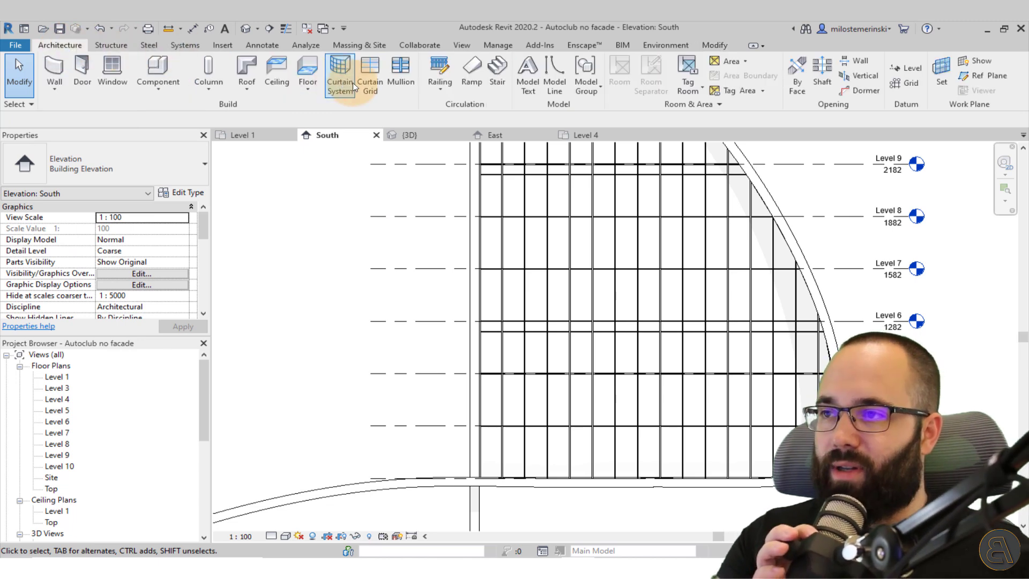
left_click(371, 86)
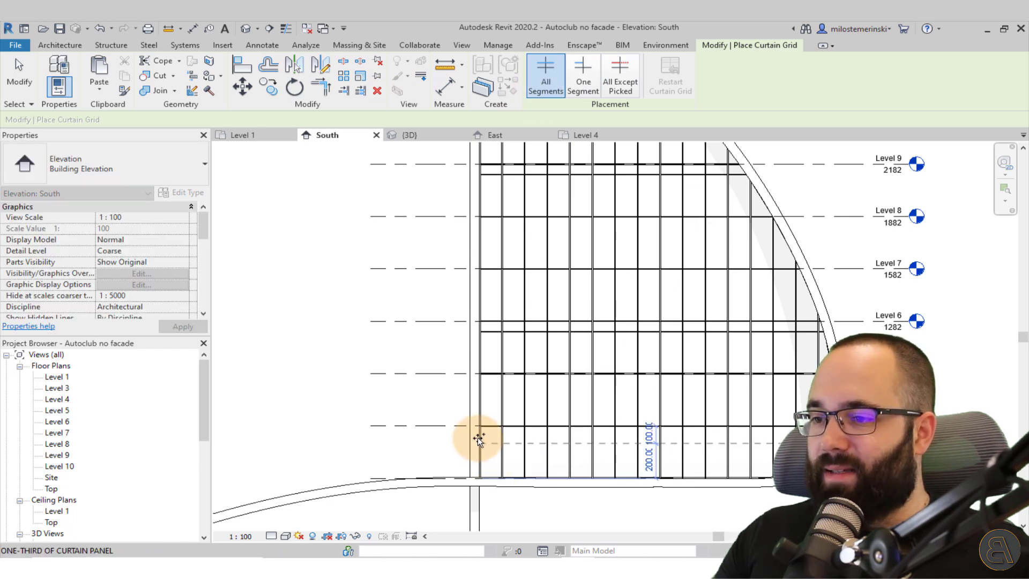
scroll(480, 435, "up", 3)
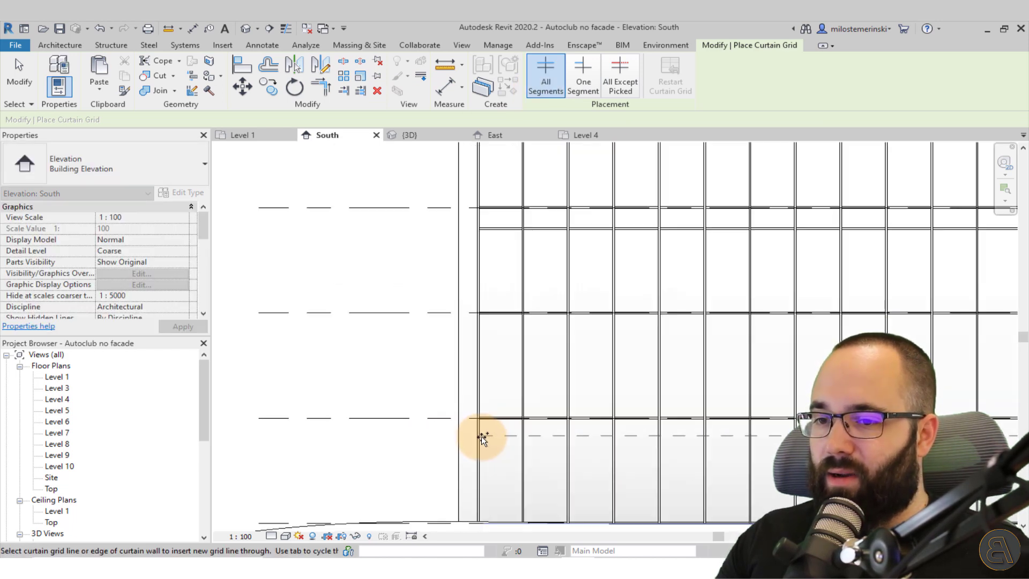
left_click(502, 371)
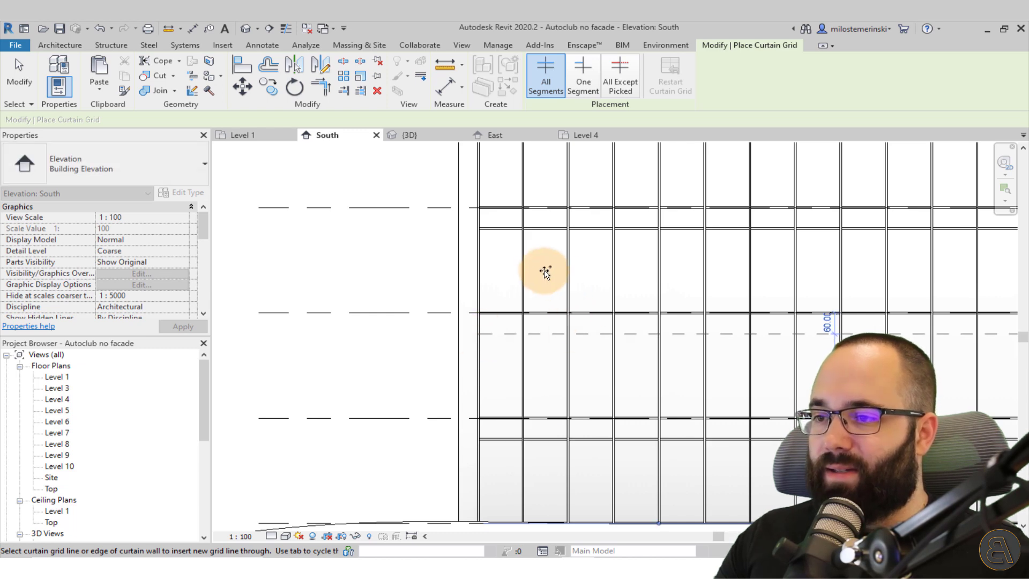
Add full-width horizontal curtain grid lines 60 below Level 7, Level 8 and Level 10
middle_click_drag(542, 272, 264, 257)
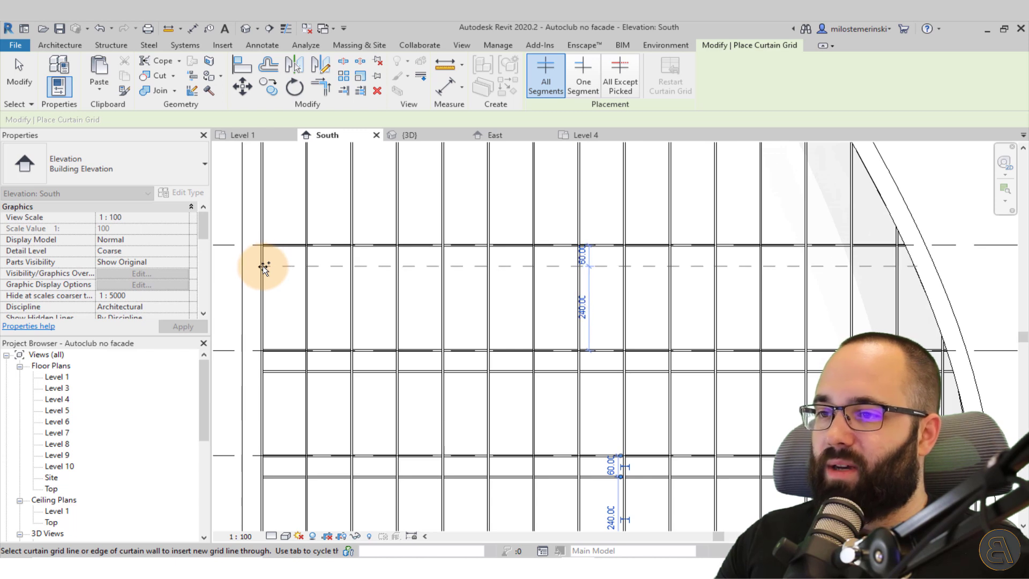
middle_click_drag(285, 207, 310, 257)
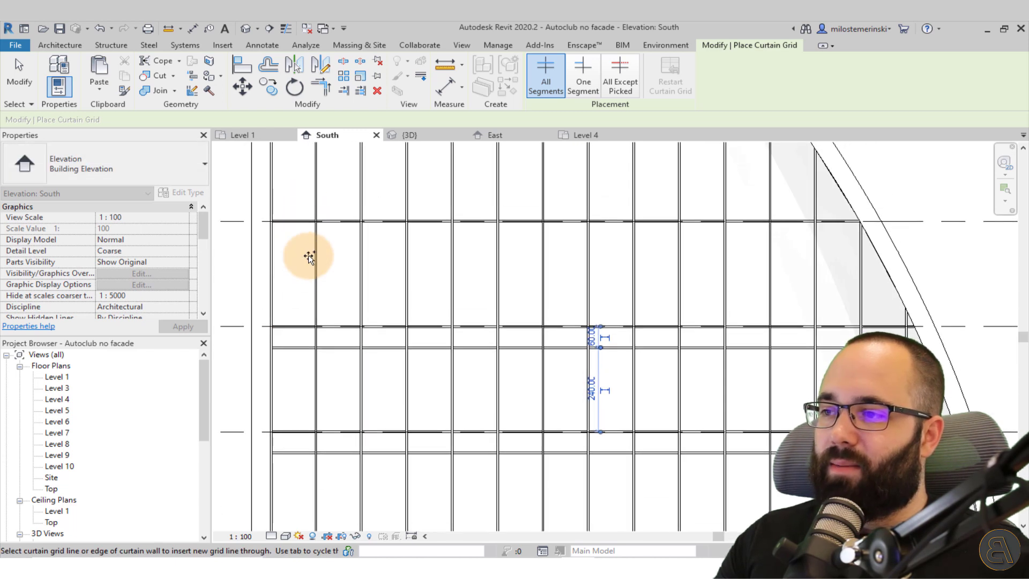
left_click(544, 242)
middle_click_drag(470, 341, 456, 471)
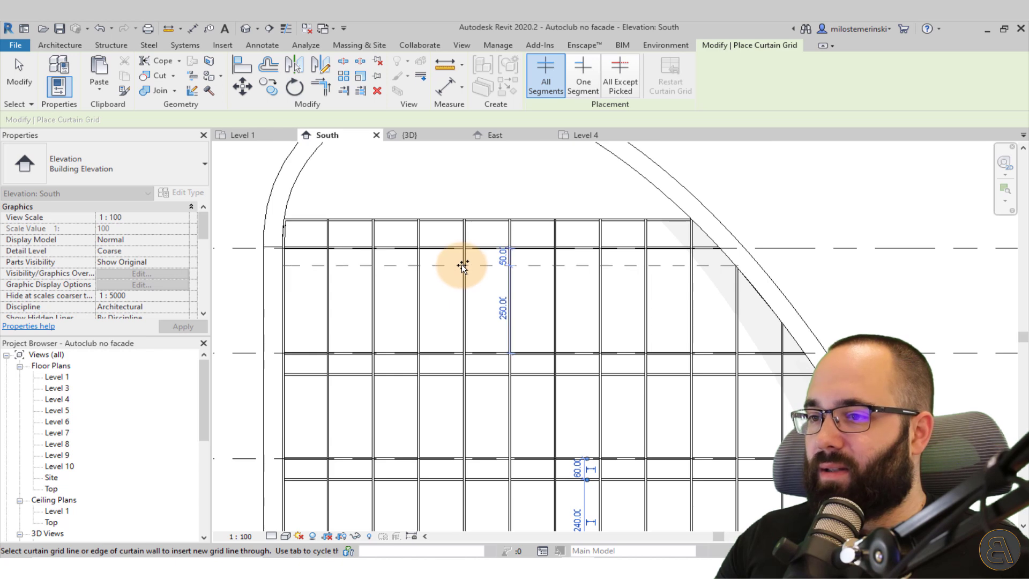
left_click(562, 271)
key("Escape")
key("Escape")
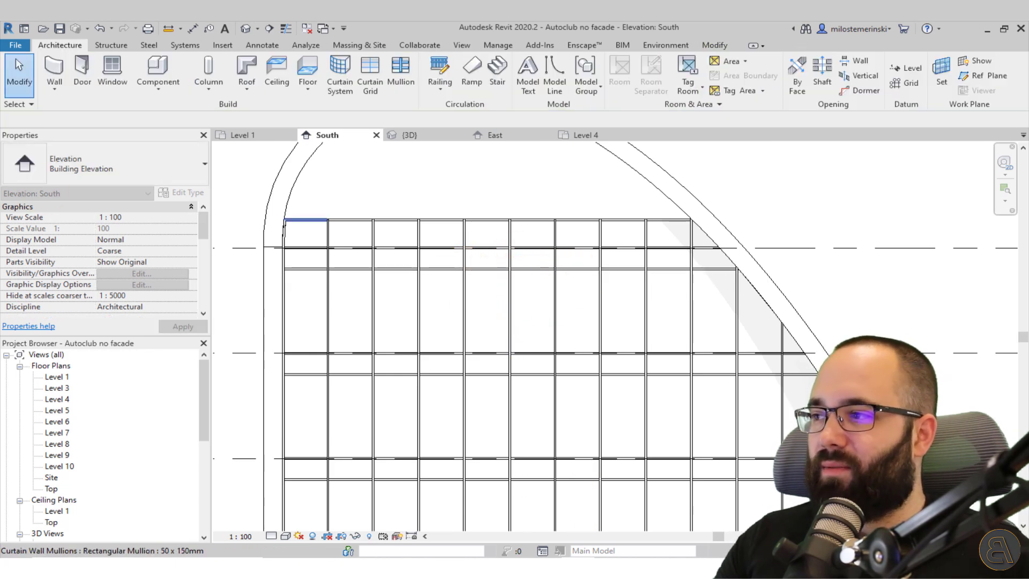
Check the Autoclub reference photo for how the vertical mullions relate to the horizontal floor bands
left_click_drag(1, 129, 430, 106)
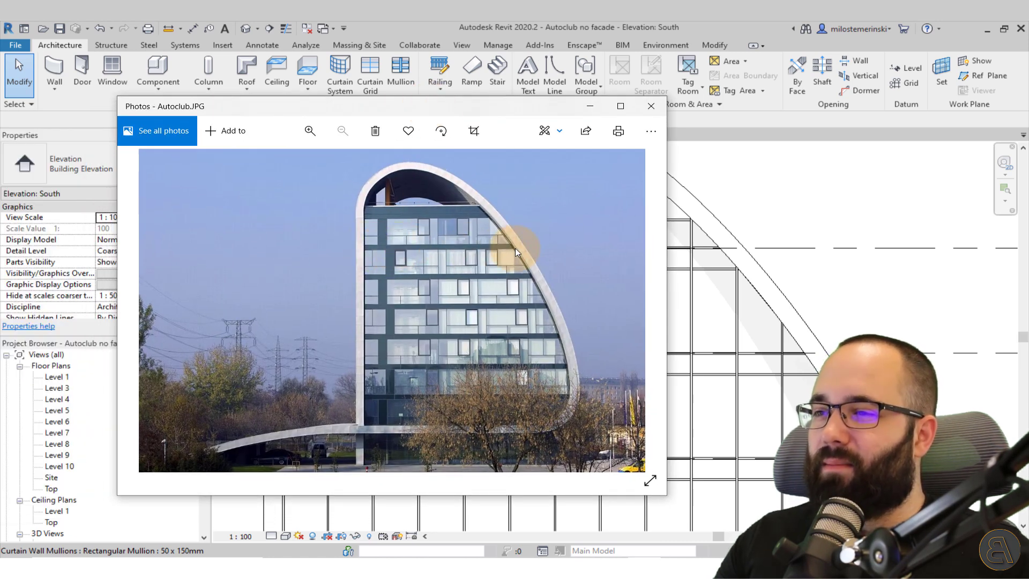
left_click_drag(531, 106, 2, 107)
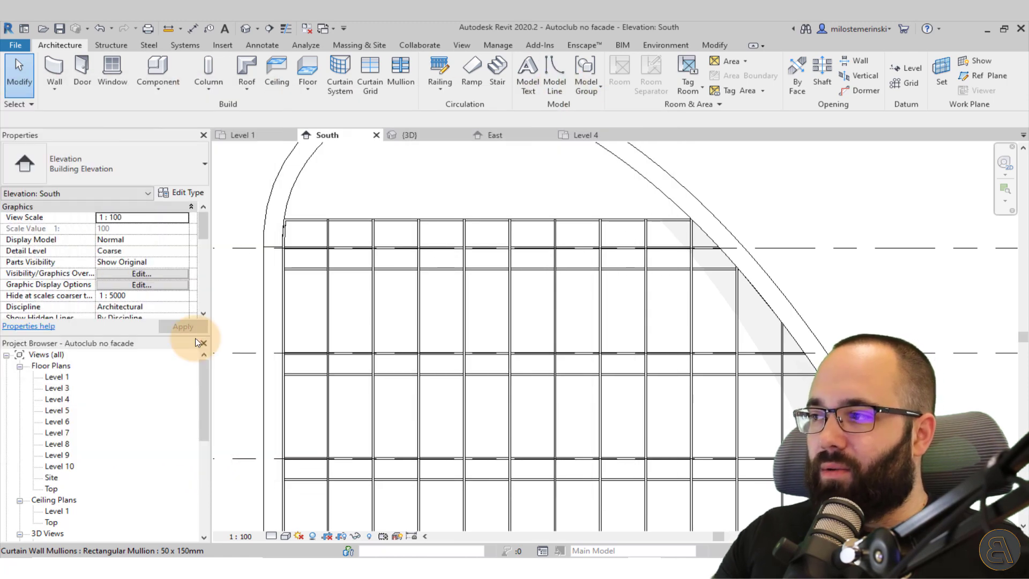
scroll(466, 320, "down", 3)
middle_click_drag(413, 292, 453, 349)
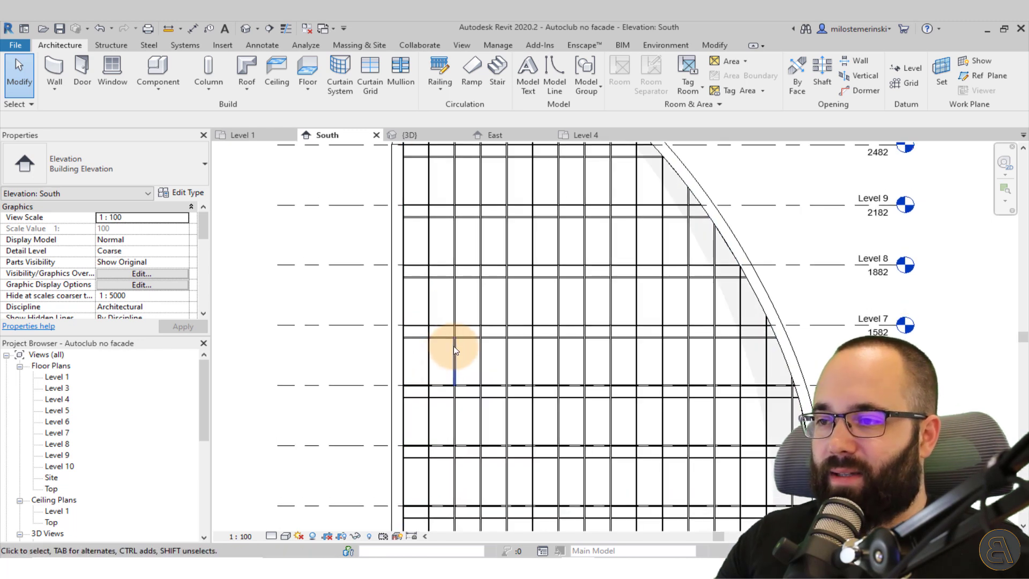
Remove the segments of the leftmost interior vertical grid line just above Level 10 and in the narrow band below it
middle_click_drag(441, 305, 443, 330)
key("Tab")
left_click(434, 313)
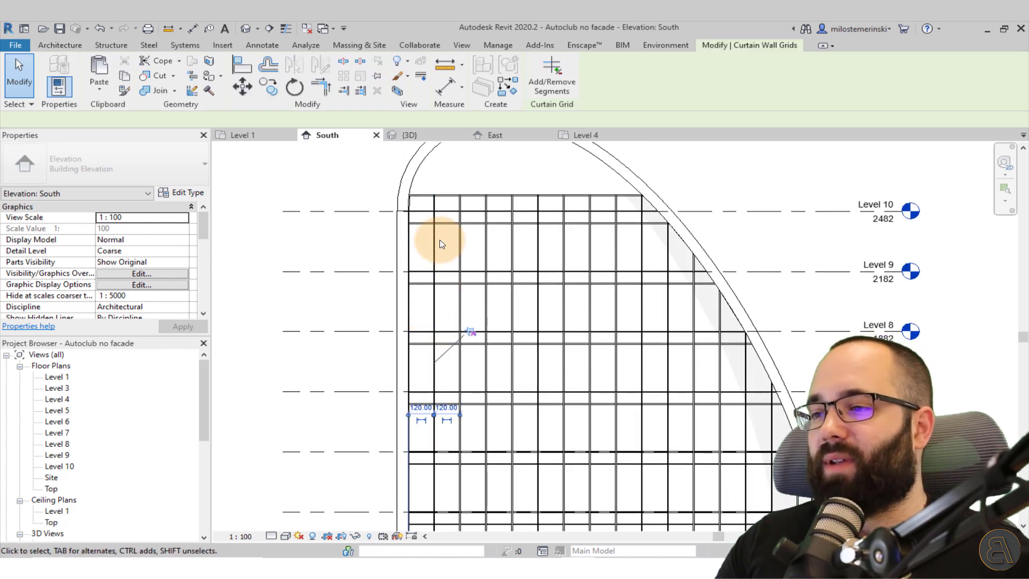
scroll(429, 243, "up", 2)
middle_click_drag(487, 287, 489, 345)
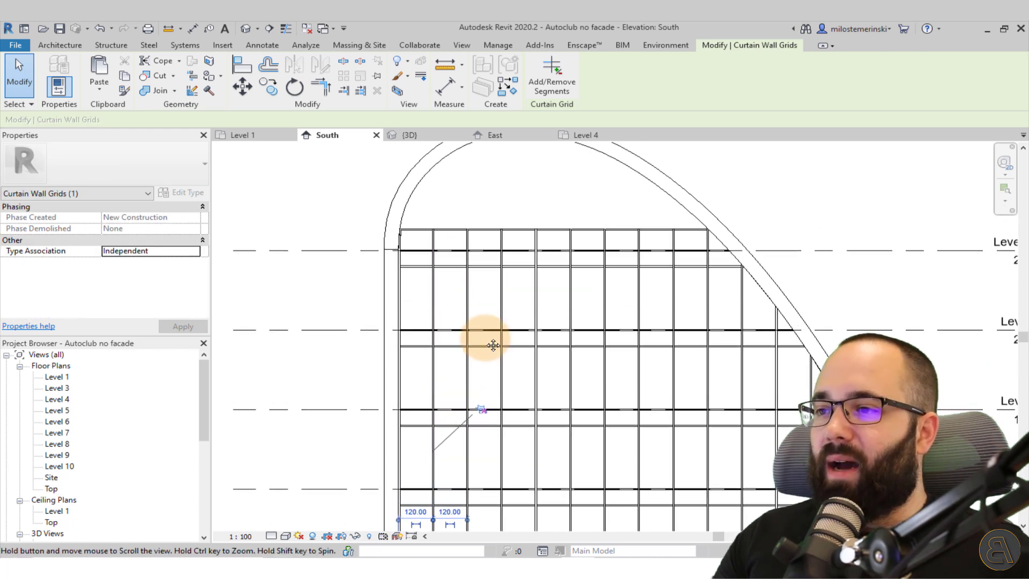
left_click(543, 93)
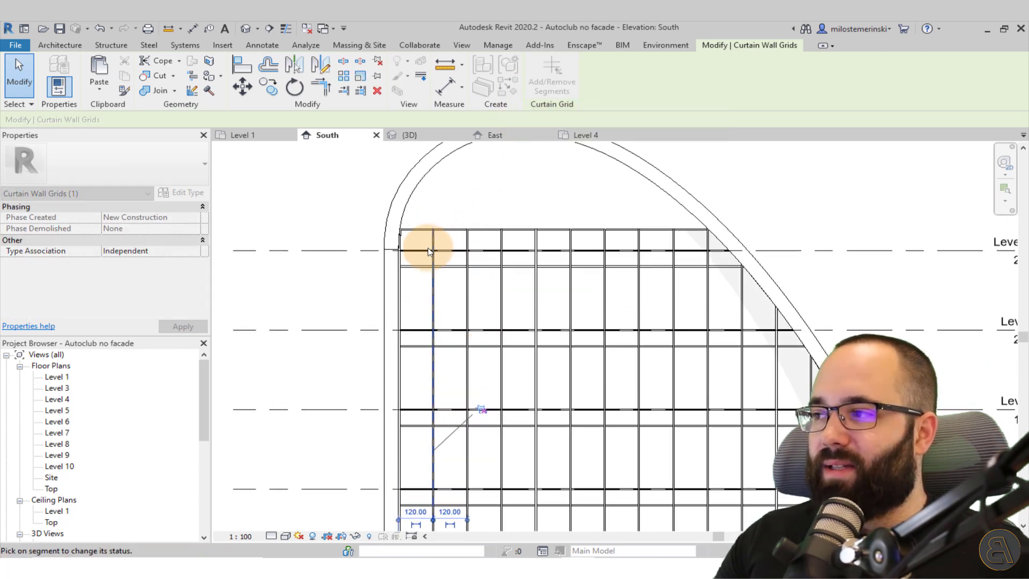
scroll(428, 262, "up", 3)
left_click(434, 242)
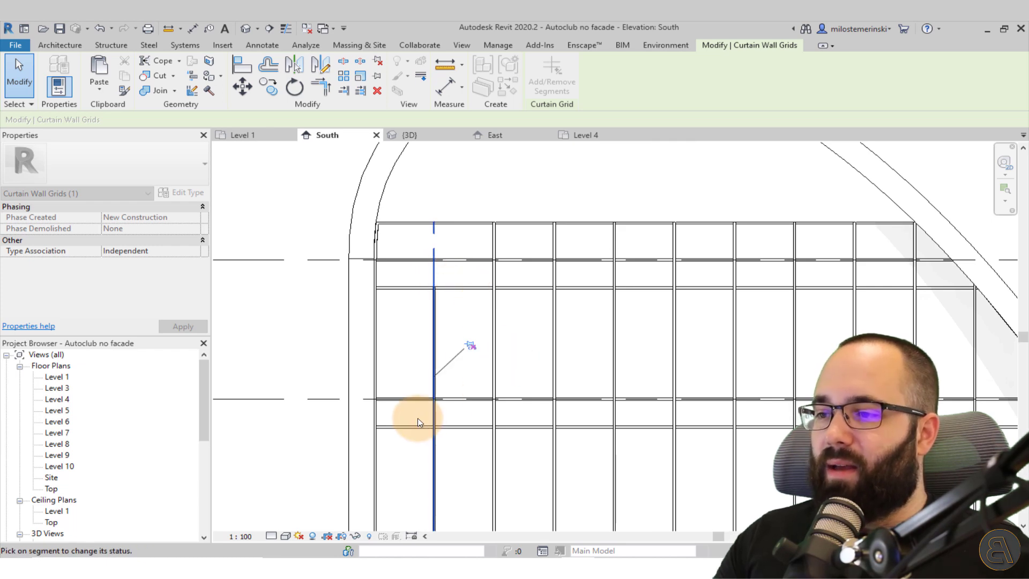
Remove the leftmost interior vertical grid line's segments in the narrow bands below Levels 9, 8, 7, 6, 5 and 4
middle_click_drag(469, 457, 466, 351)
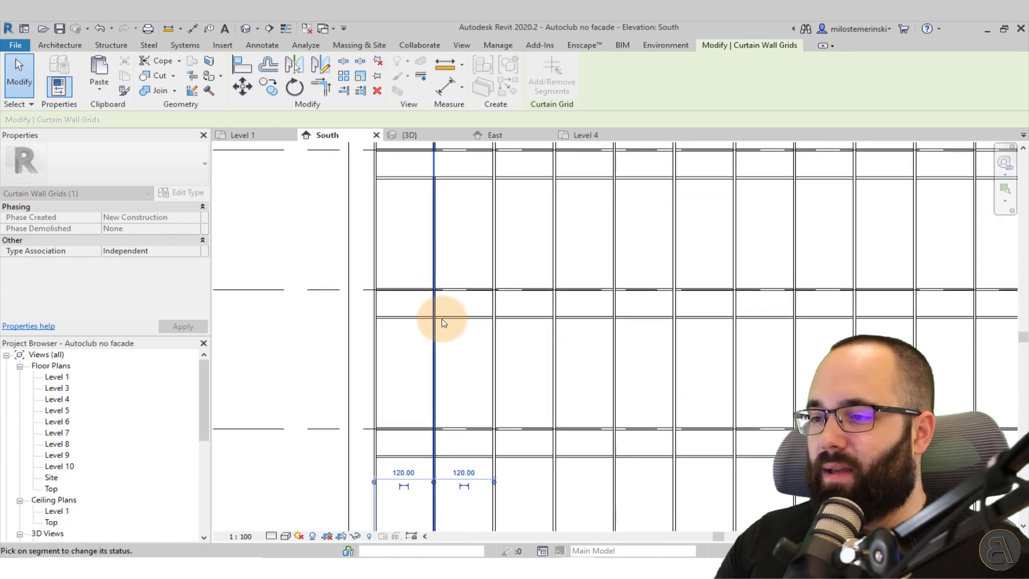
left_click(435, 304)
left_click(435, 442)
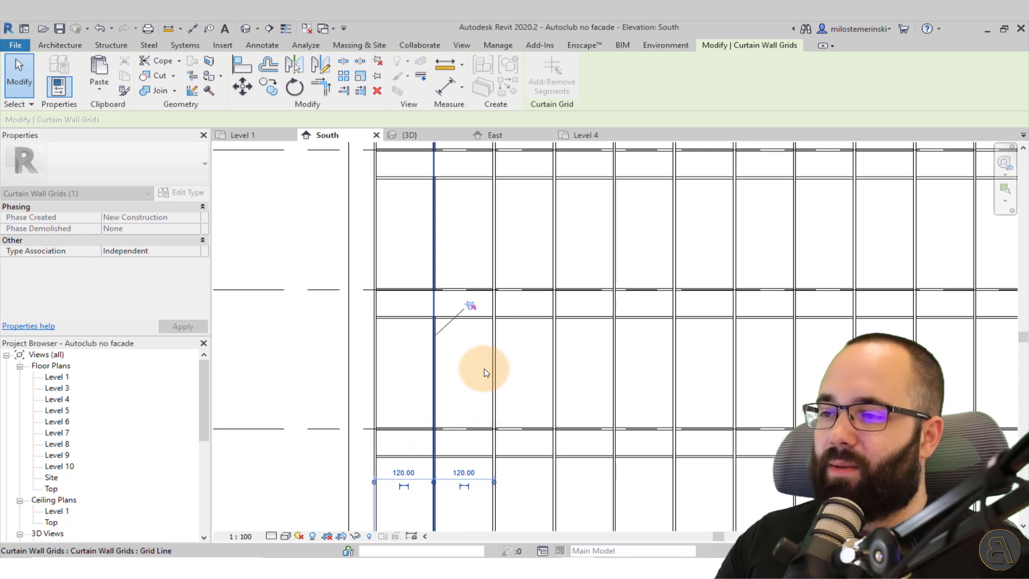
scroll(476, 384, "down", 2)
middle_click_drag(476, 384, 474, 282)
left_click(451, 413)
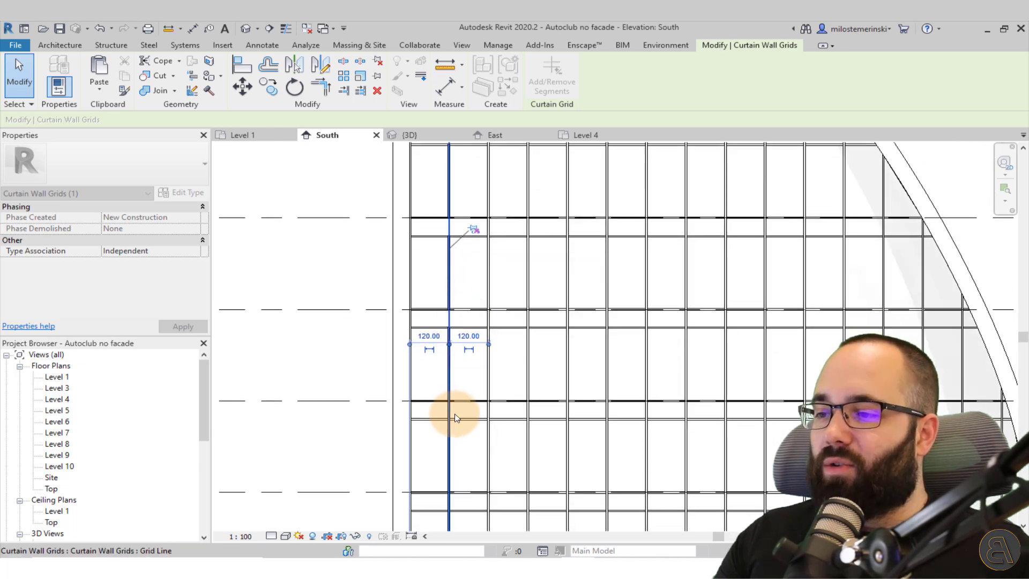
scroll(510, 466, "down", 1)
middle_click_drag(510, 467, 502, 320)
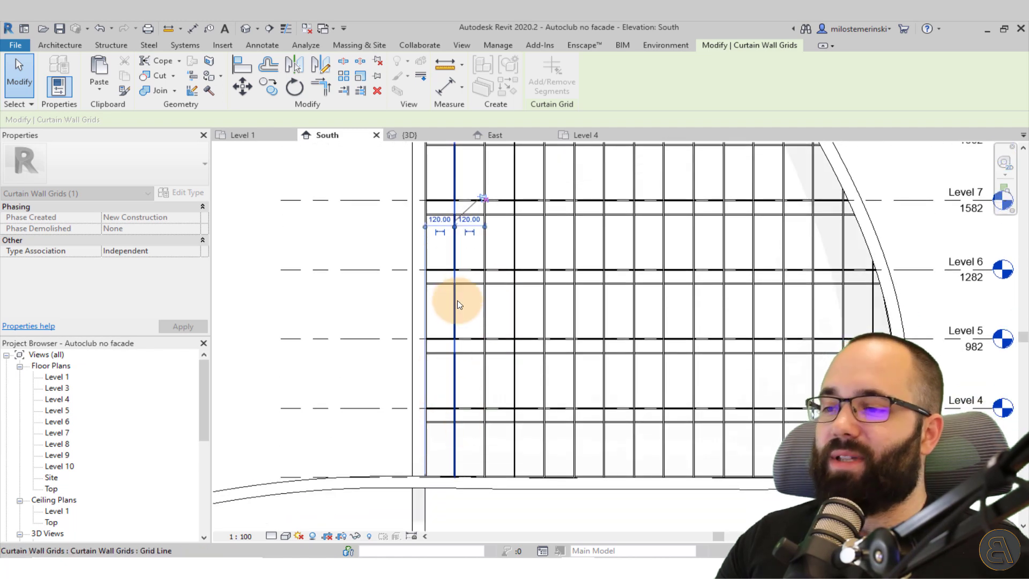
key("Escape")
key("Escape")
scroll(474, 356, "down", 2)
middle_click_drag(476, 358, 473, 437)
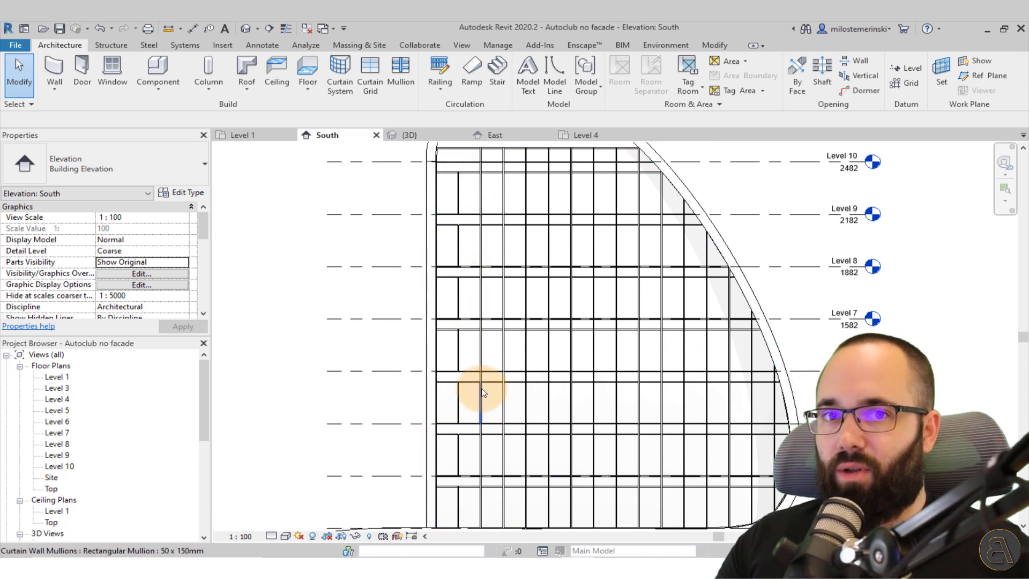
Consult the Autoclub reference photo and space the leftmost interior vertical grid line from the facade's left edge, trying 160 and settling on 140
left_click_drag(0, 115, 406, 107)
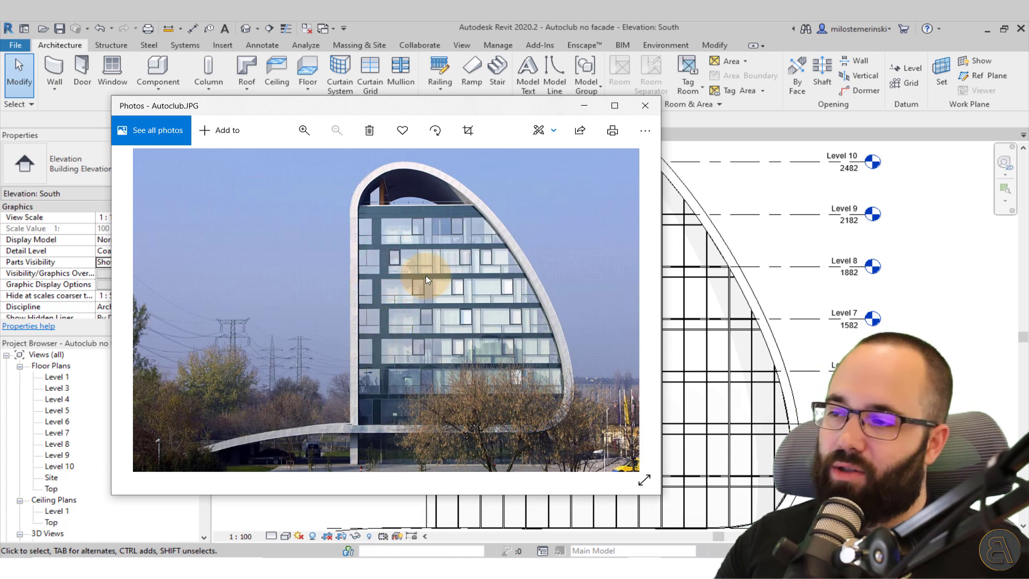
left_click_drag(464, 106, 0, 82)
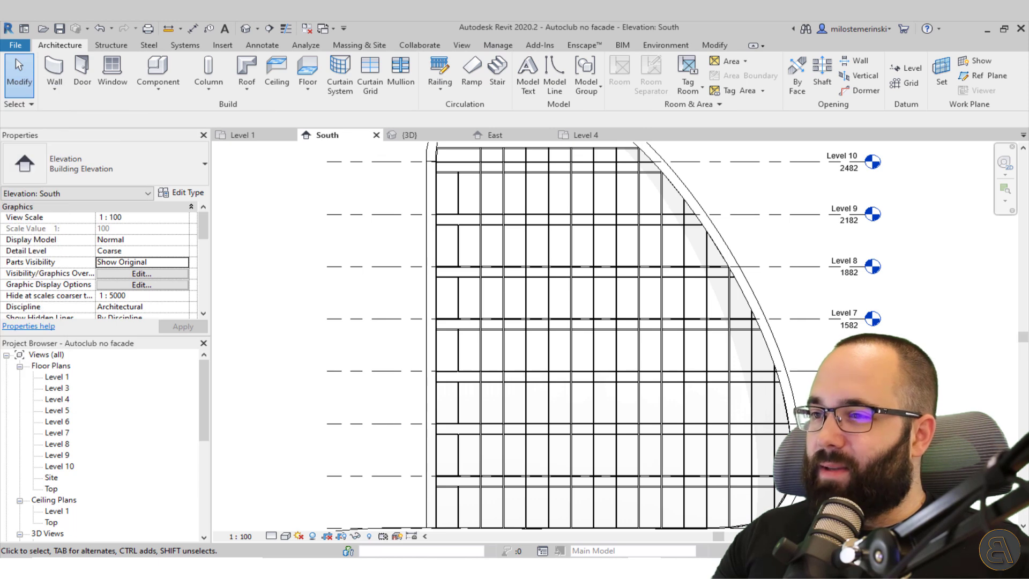
left_click(457, 189)
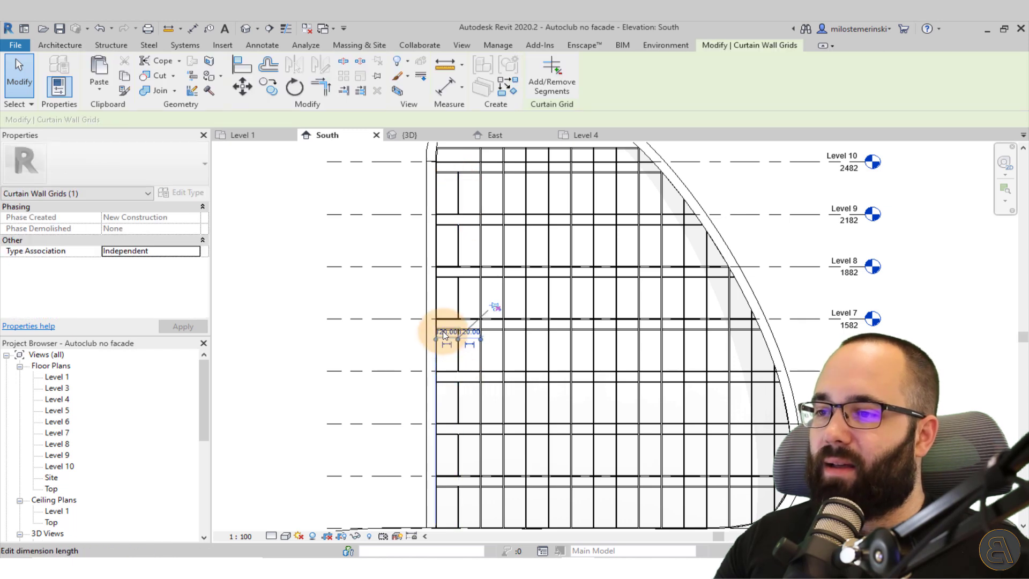
left_click(449, 329)
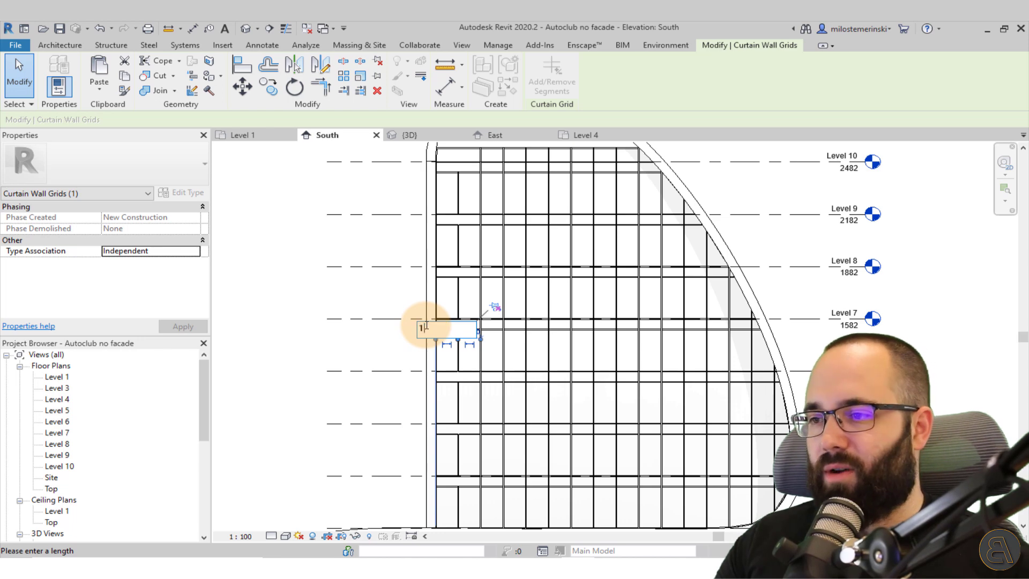
type("160")
key("Return")
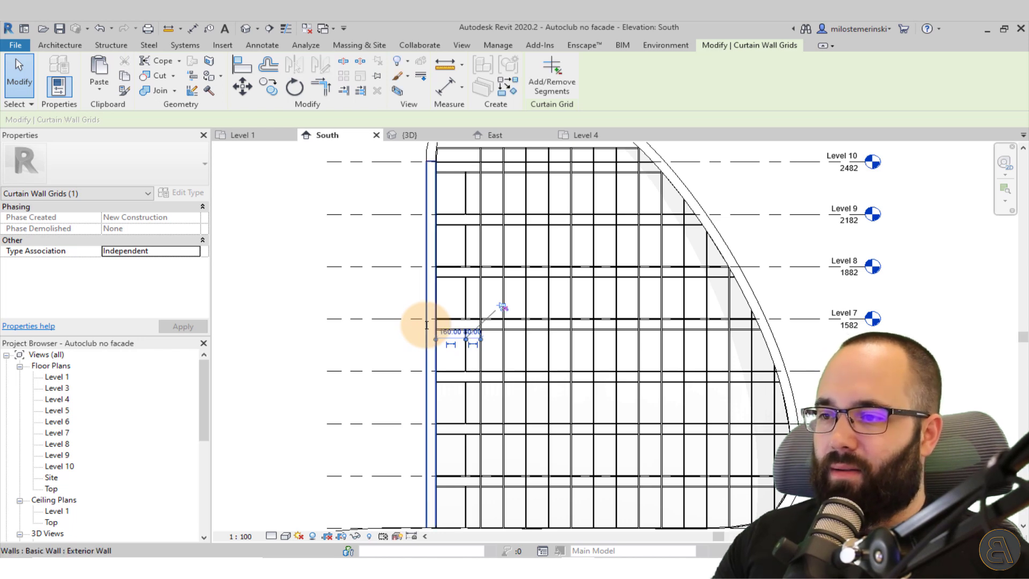
left_click(448, 329)
type("140")
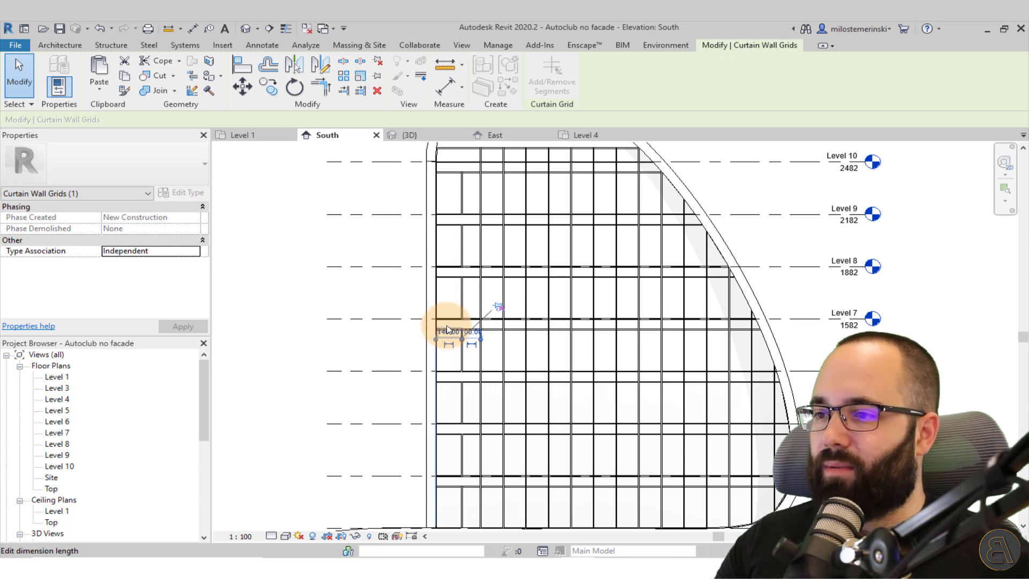
key("Return")
key("Escape")
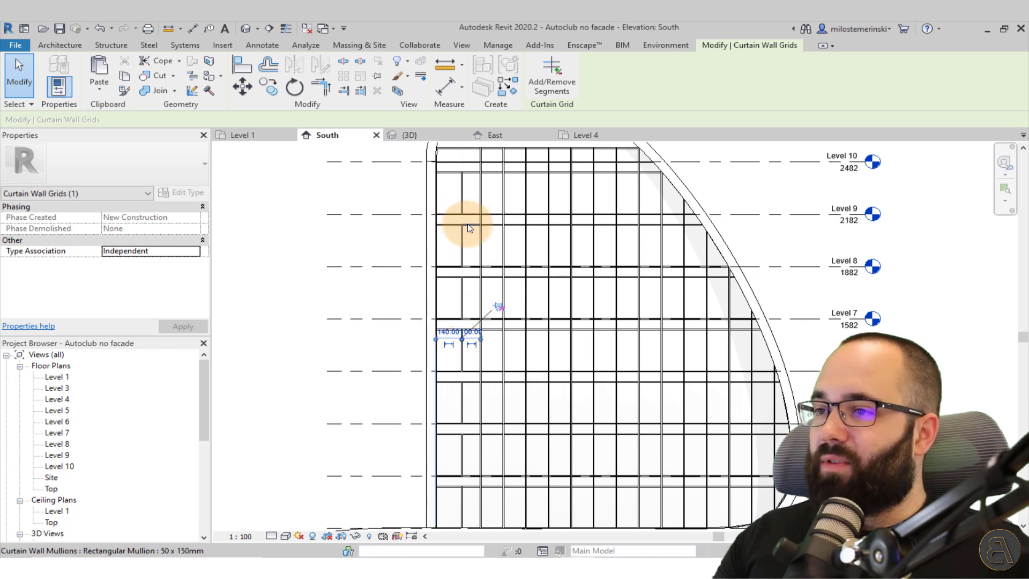
Try spacing the second interior vertical grid line 80 from its left neighbour, and return the spacing to 100
left_click(480, 205)
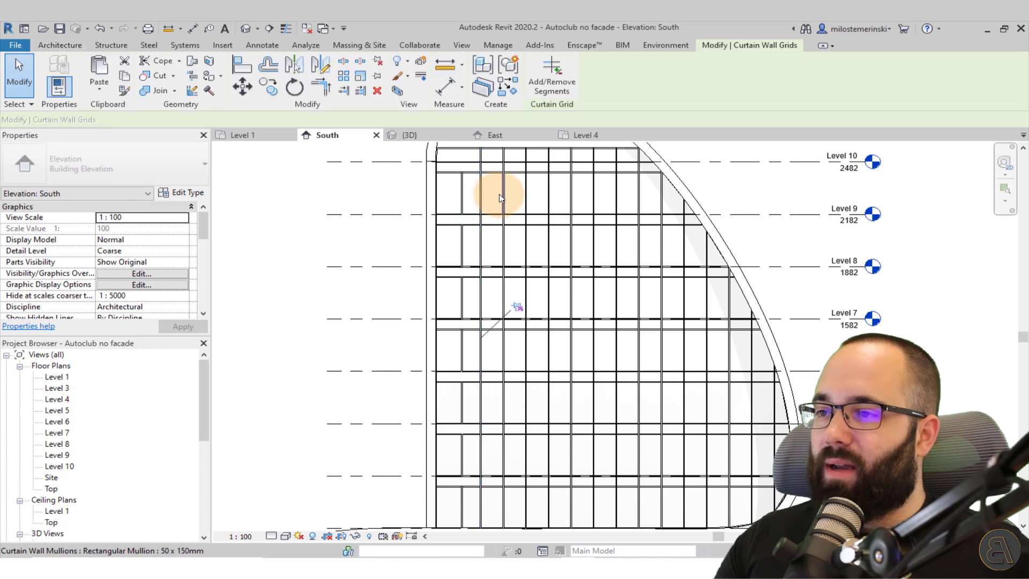
scroll(509, 225, "up", 3)
scroll(509, 256, "down", 3)
middle_click_drag(505, 395, 508, 419)
scroll(508, 419, "up", 2)
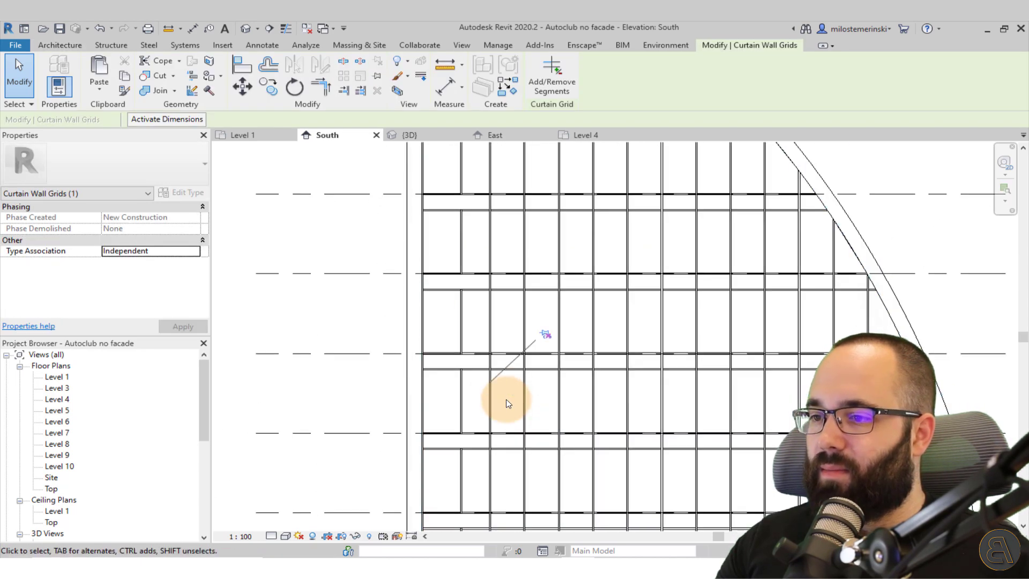
key("Escape")
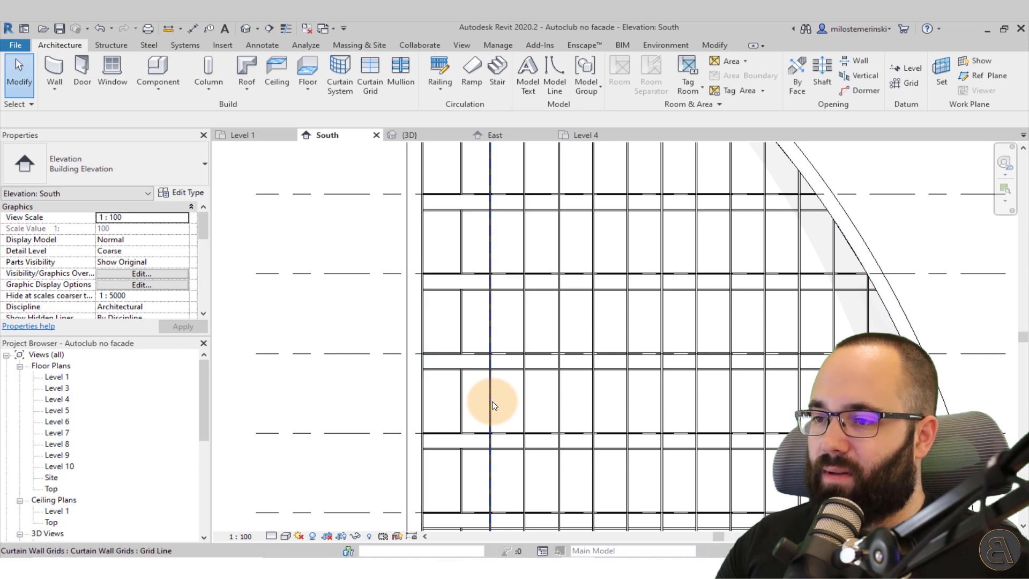
left_click(492, 400)
left_click(475, 375)
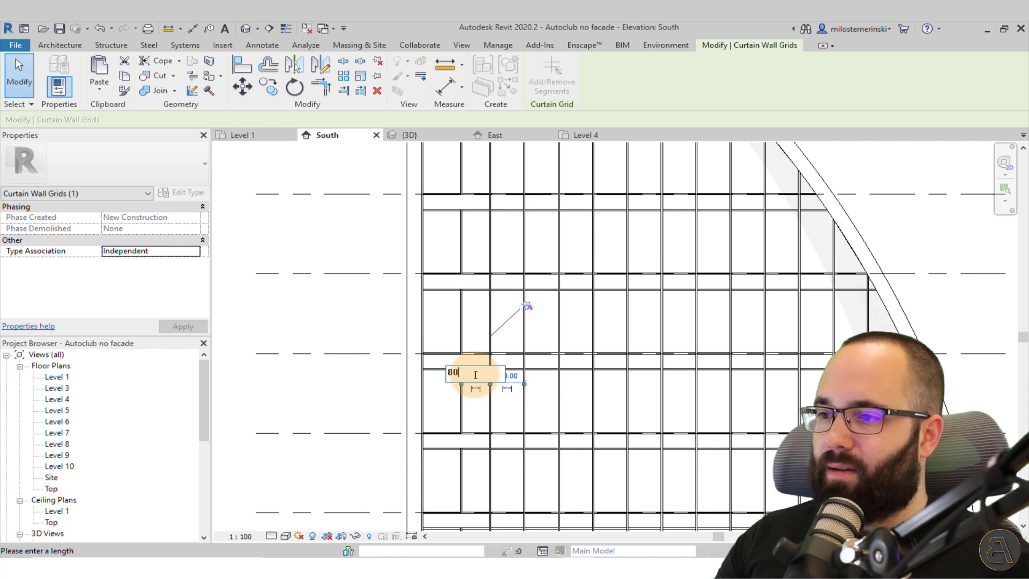
key("Return")
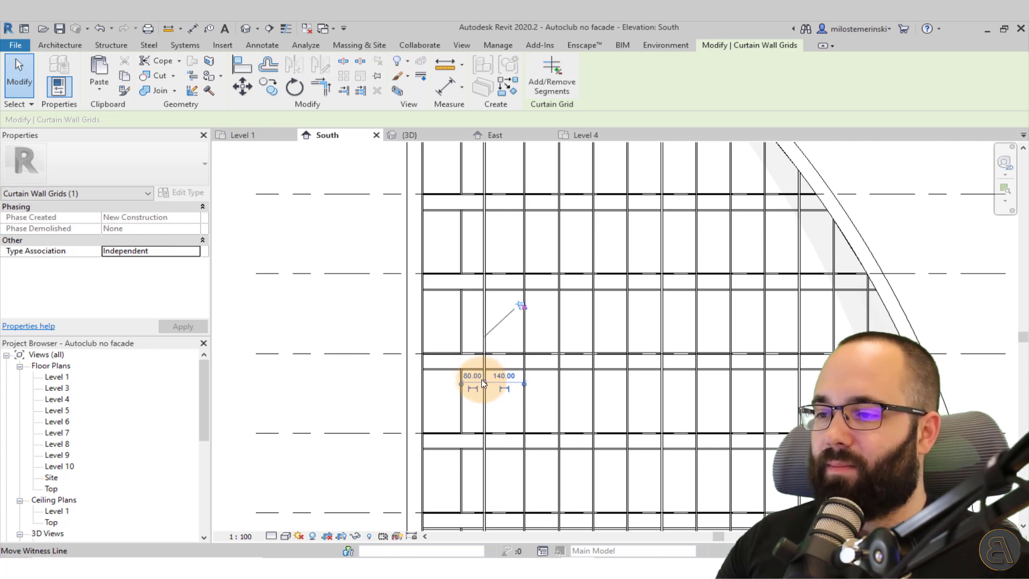
left_click(475, 375)
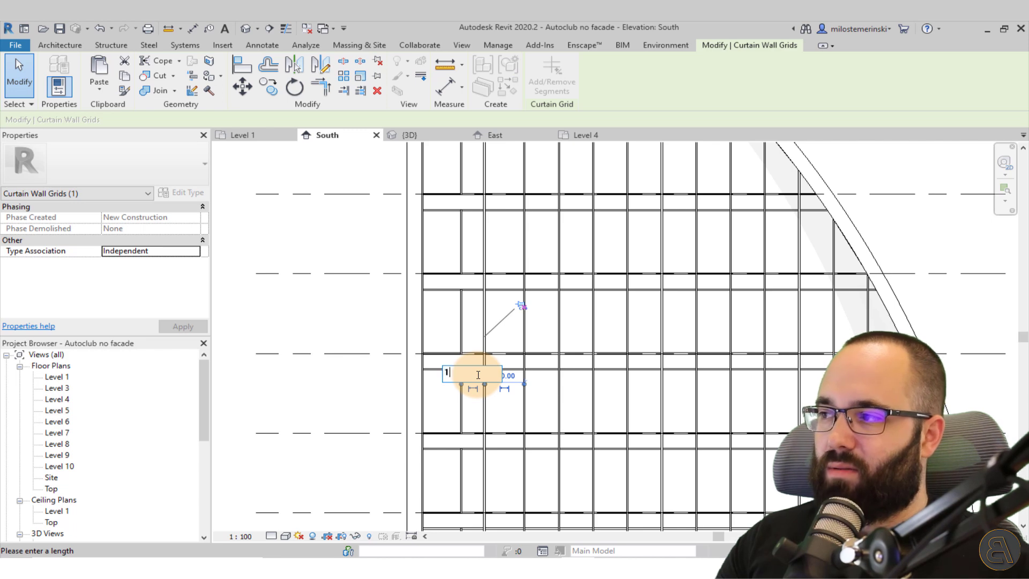
type("100")
key("Return")
key("Escape")
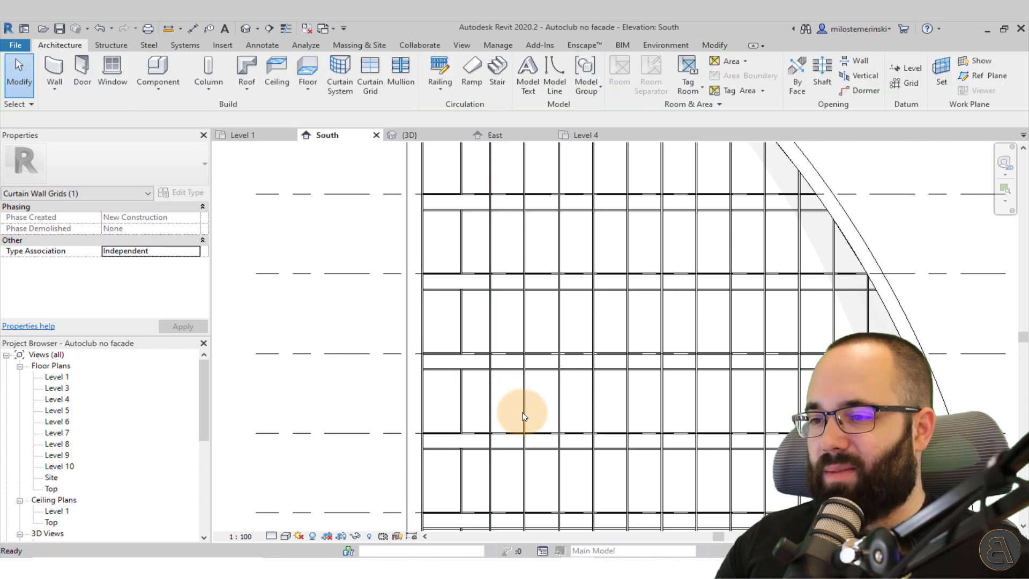
Set the third interior vertical grid line 100 away from the second one
left_click(524, 417)
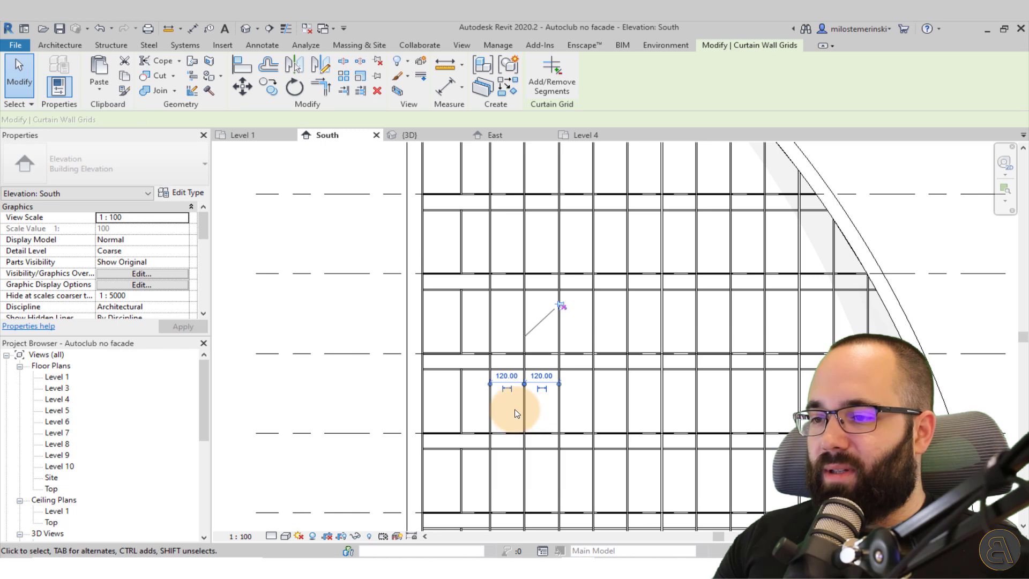
left_click(503, 375)
type("10")
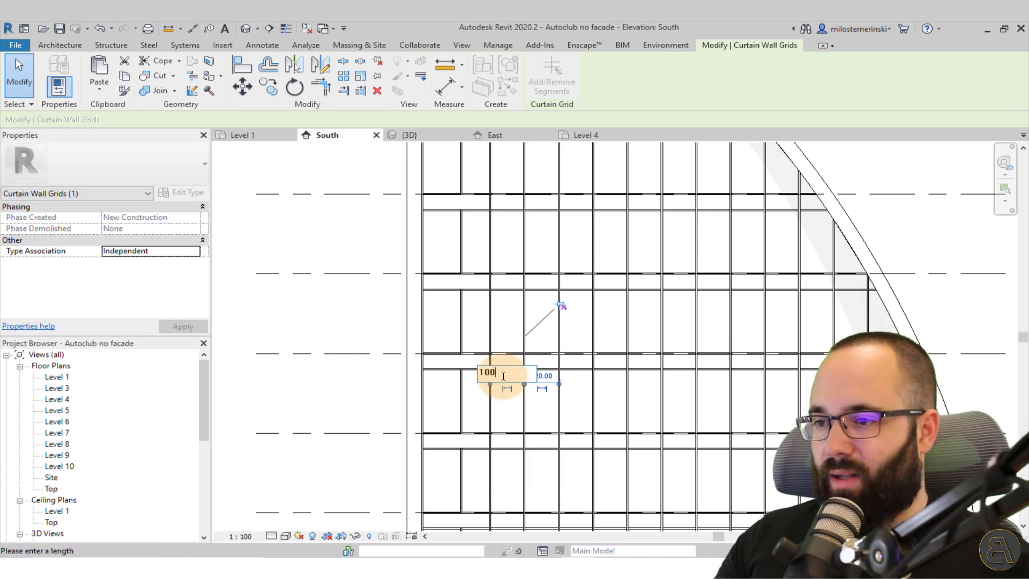
type("0")
key("Return")
key("Escape")
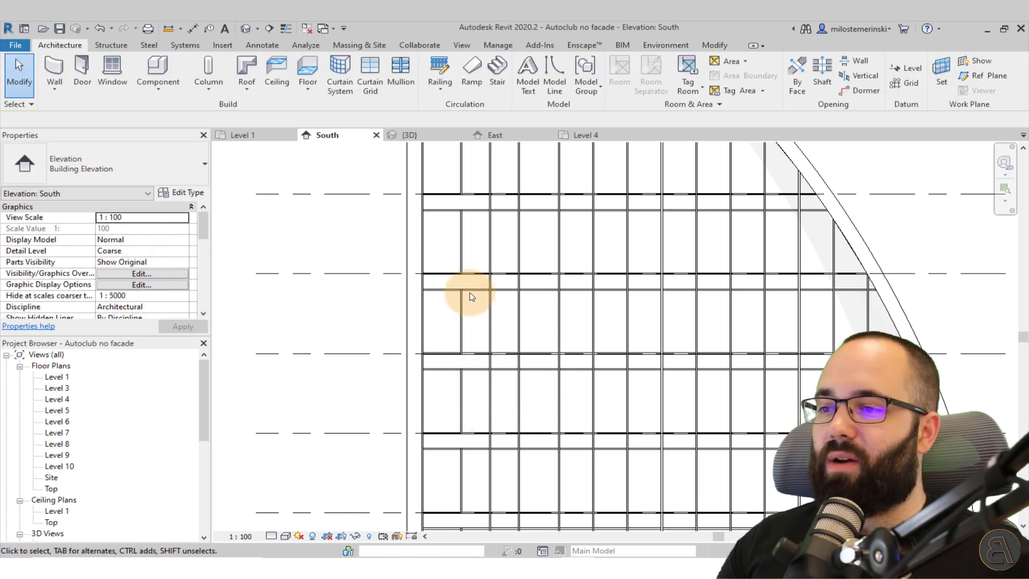
Check the window pattern in the Autoclub photo and remove the third interior vertical grid line's segments in the narrow floor bands
middle_click_drag(525, 328, 535, 430)
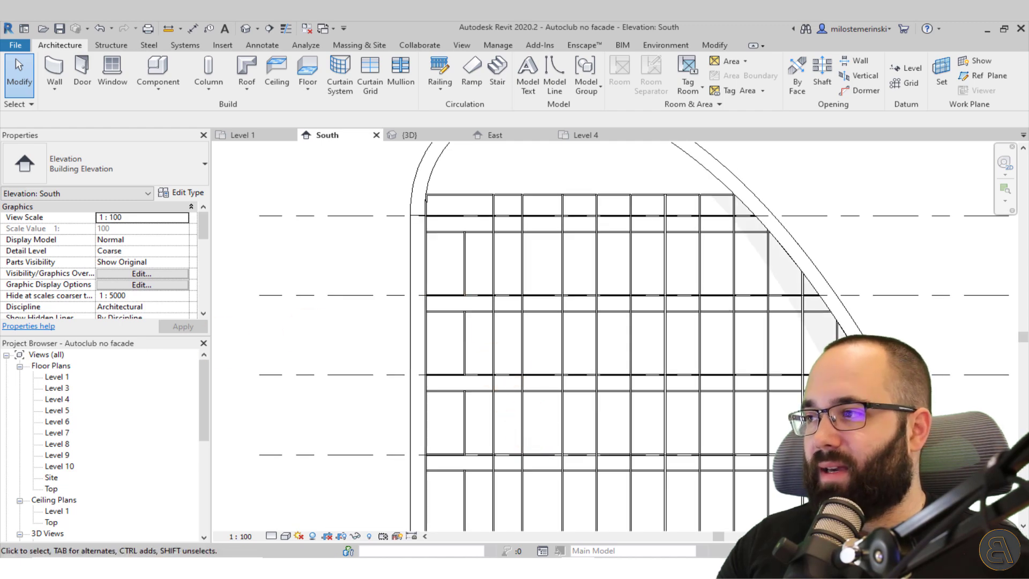
left_click_drag(0, 152, 0, 137)
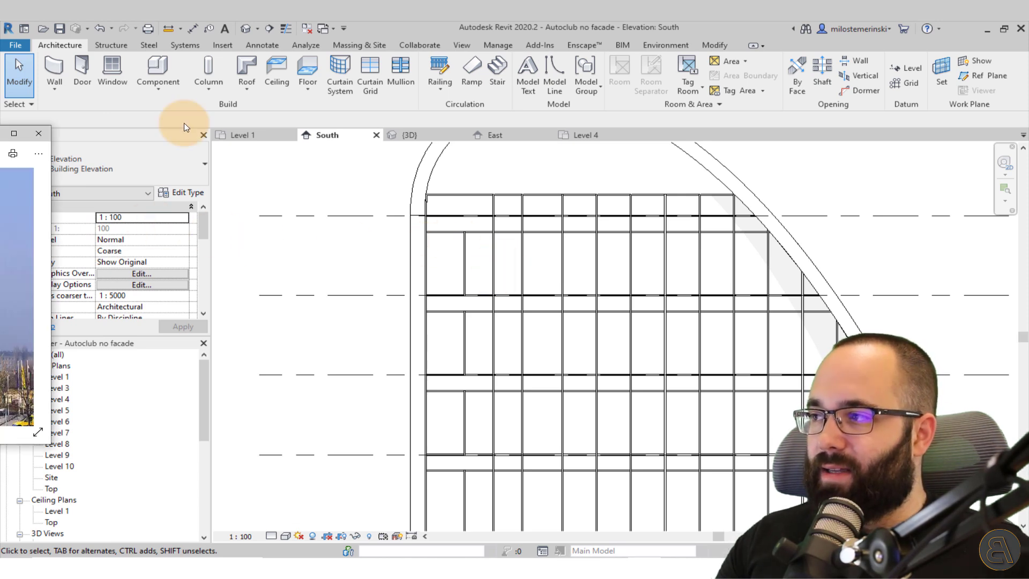
left_click_drag(0, 135, 503, 88)
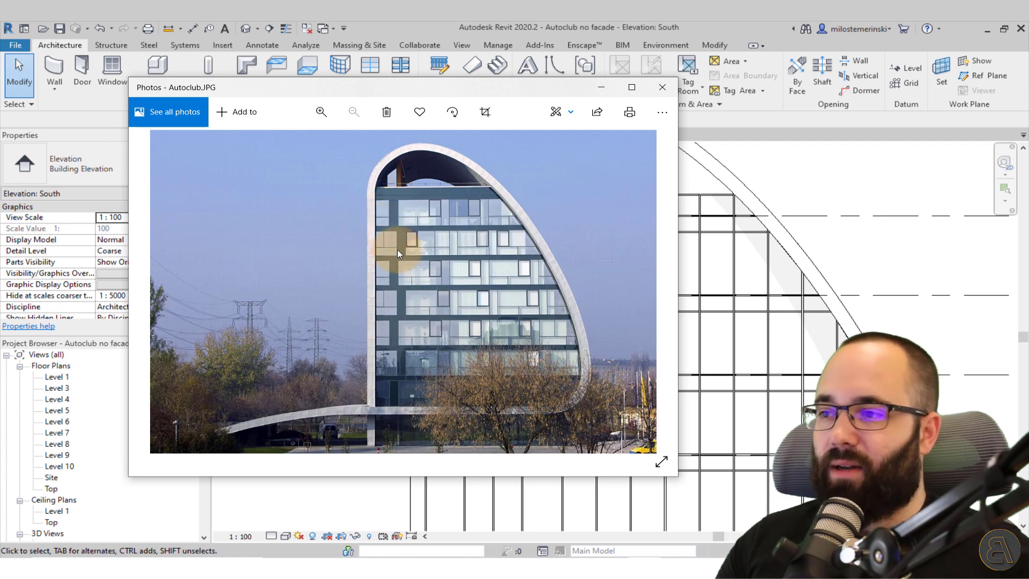
left_click_drag(464, 96, 0, 107)
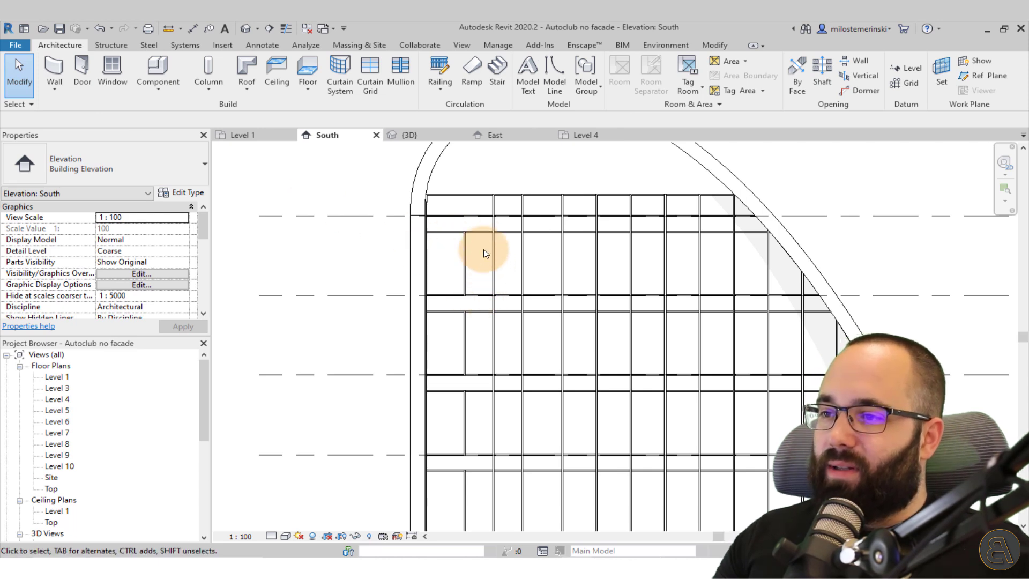
left_click(518, 271)
left_click(567, 88)
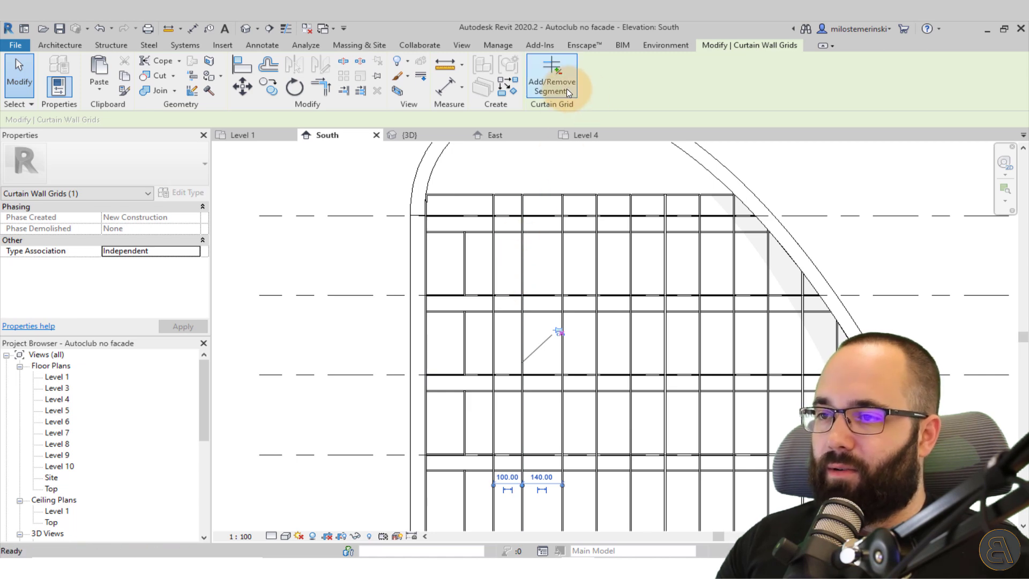
left_click(524, 224)
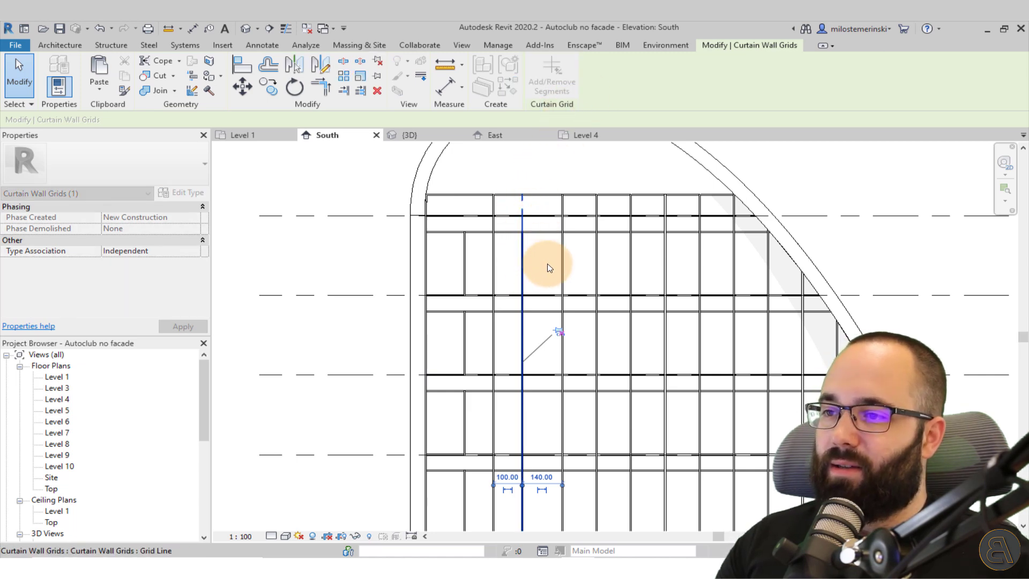
middle_click_drag(552, 263, 542, 214)
left_click(508, 243)
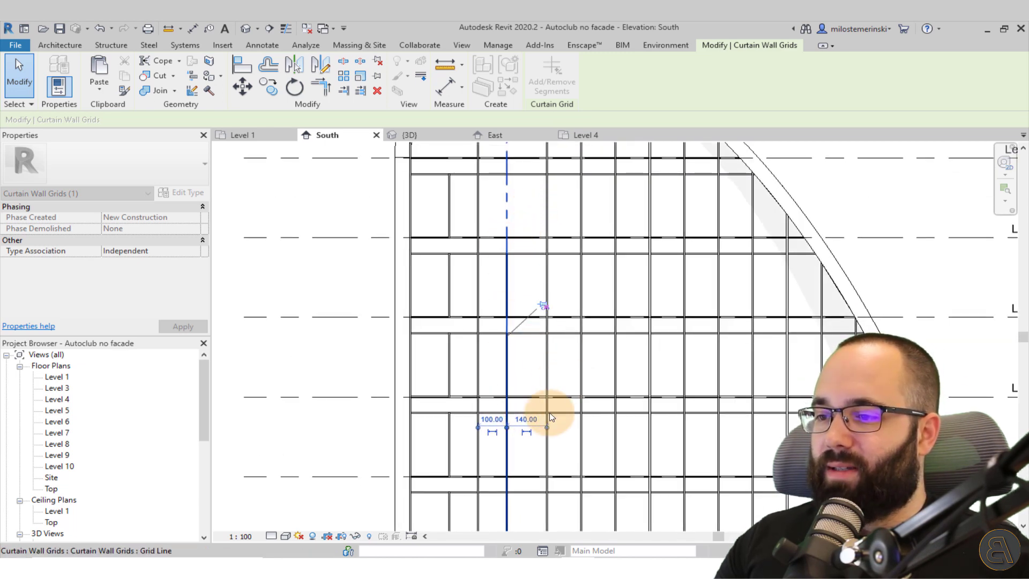
middle_click_drag(531, 340, 490, 280)
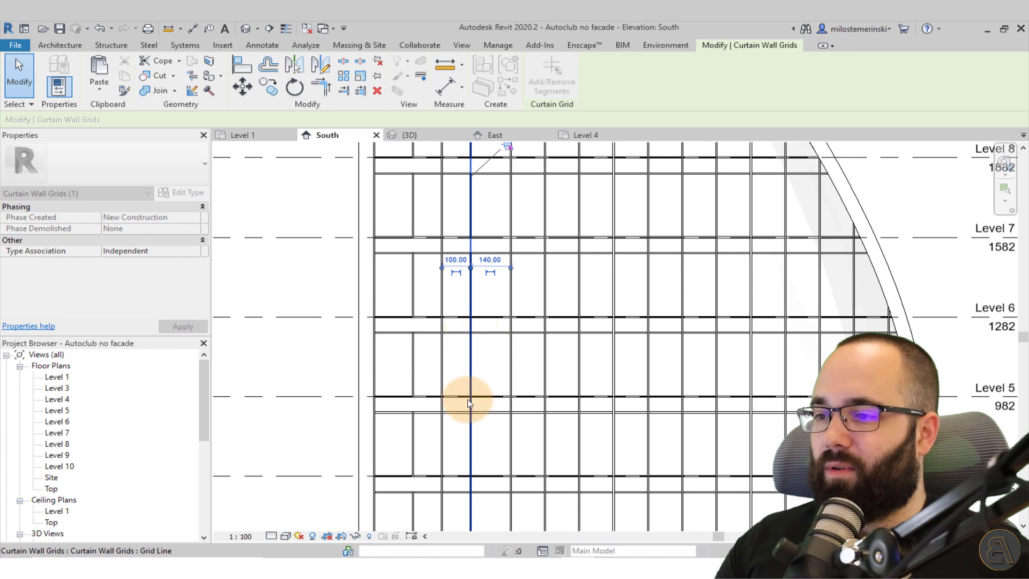
middle_click_drag(482, 404, 502, 506)
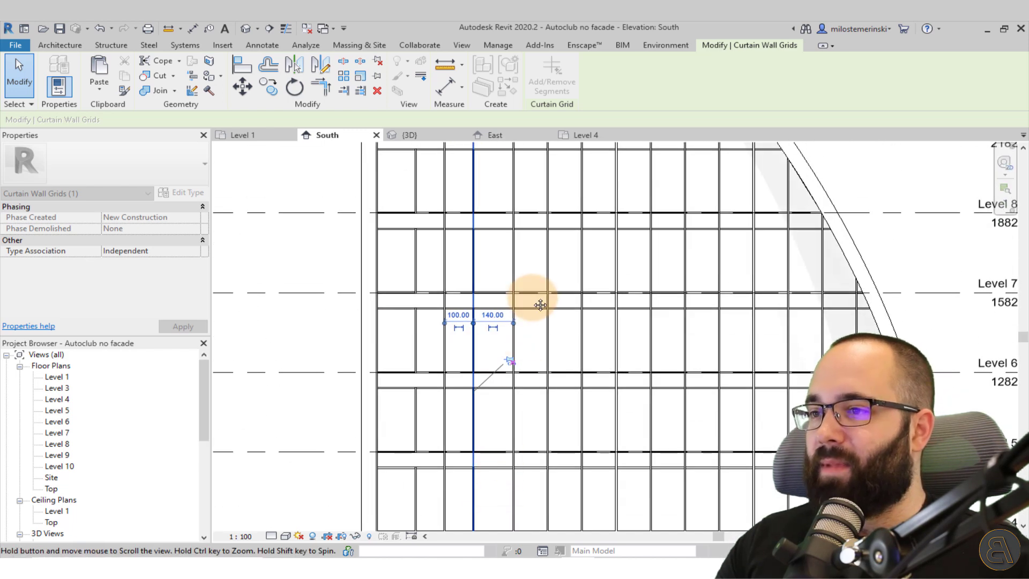
Remove the third interior vertical grid line's segments in every other tall window band, starting with the one between Levels 9 and 10
middle_click_drag(535, 297, 544, 406)
left_click(478, 210)
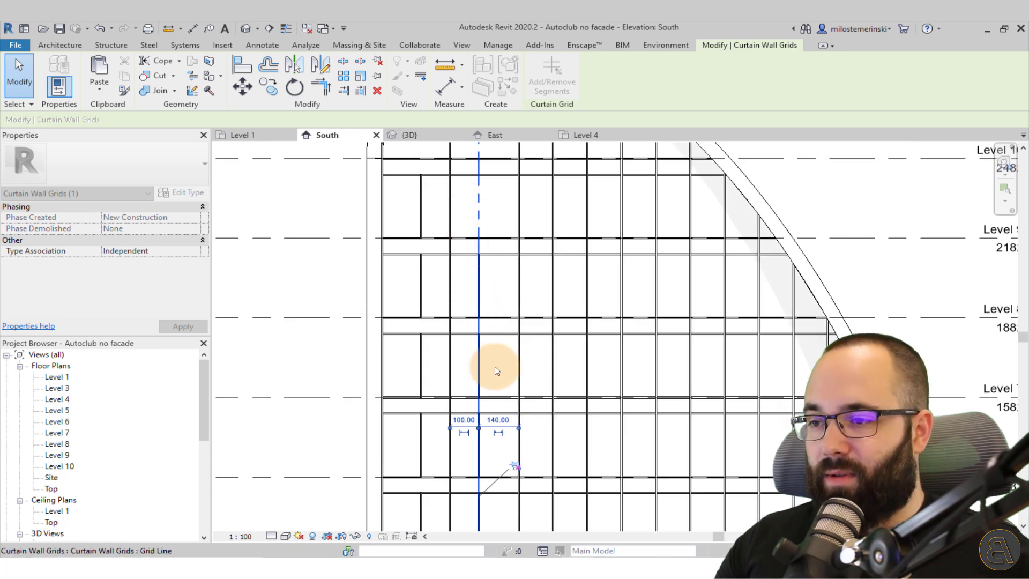
middle_click_drag(504, 371, 528, 234)
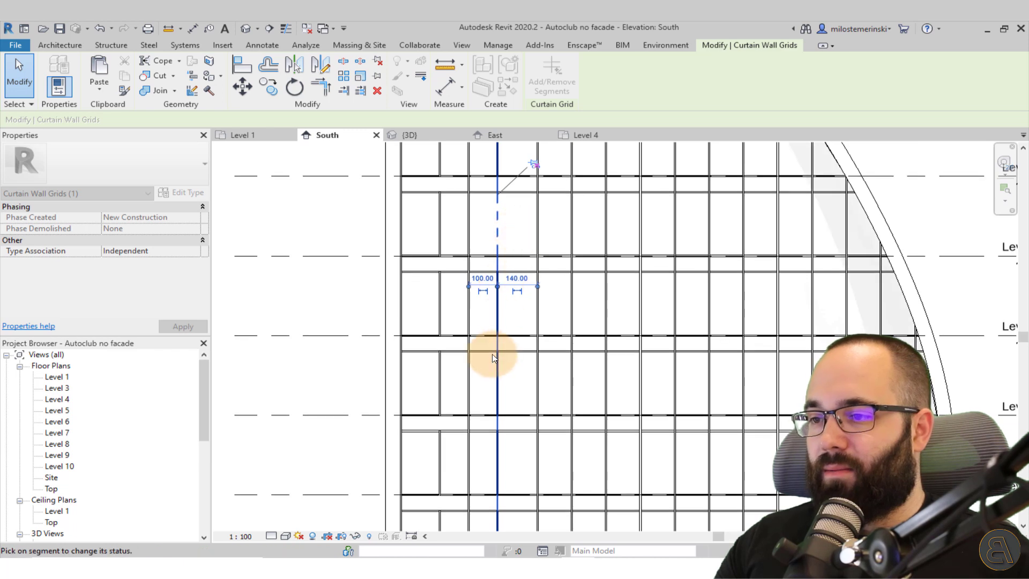
middle_click_drag(530, 386, 529, 271)
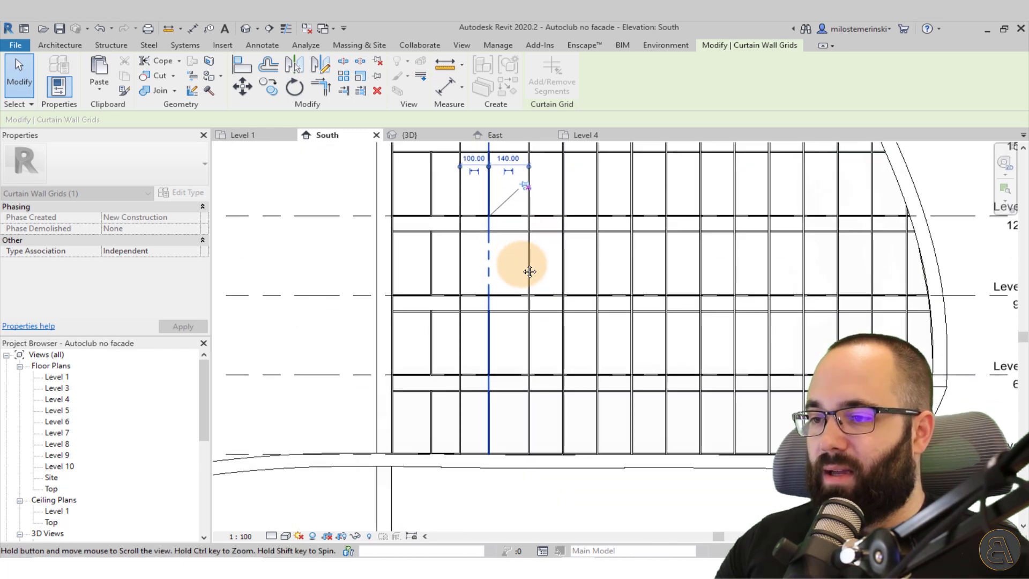
left_click(488, 413)
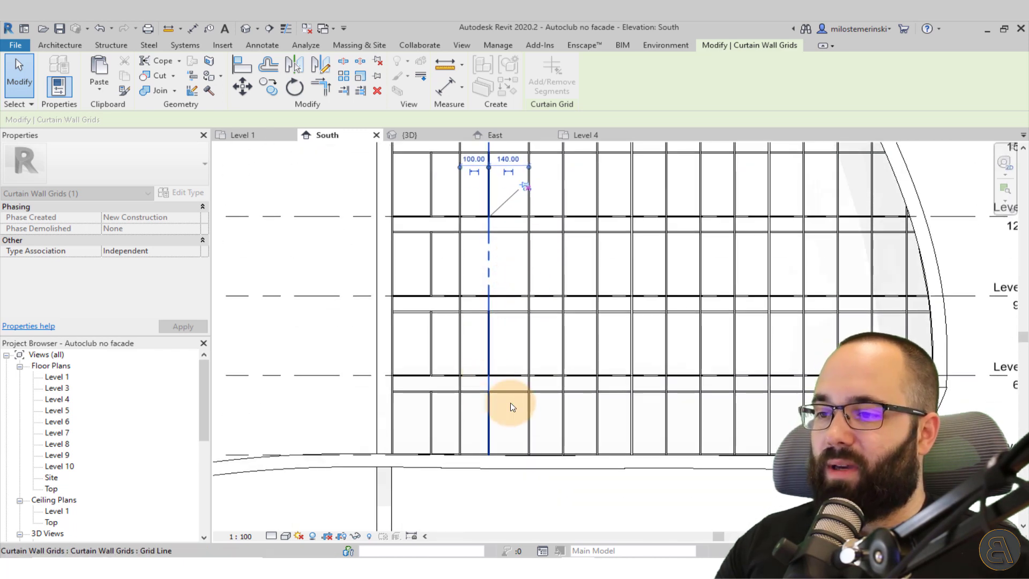
key("Escape")
key("Escape")
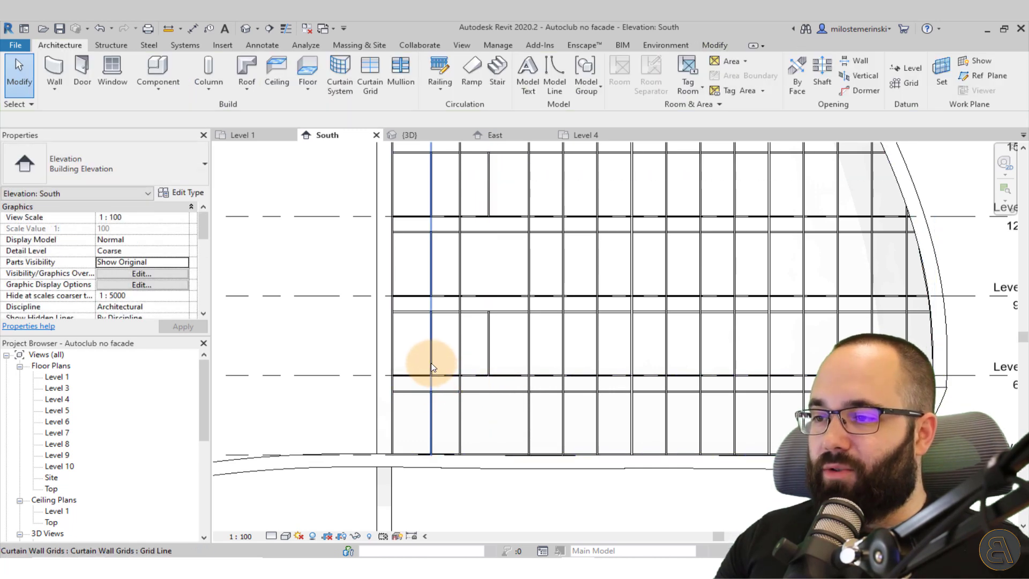
Remove the leftmost interior vertical grid line's segments in the opposite alternate window bands, between Levels 8 and 9, 6 and 7, and 4 and 5
left_click(432, 368)
left_click(547, 95)
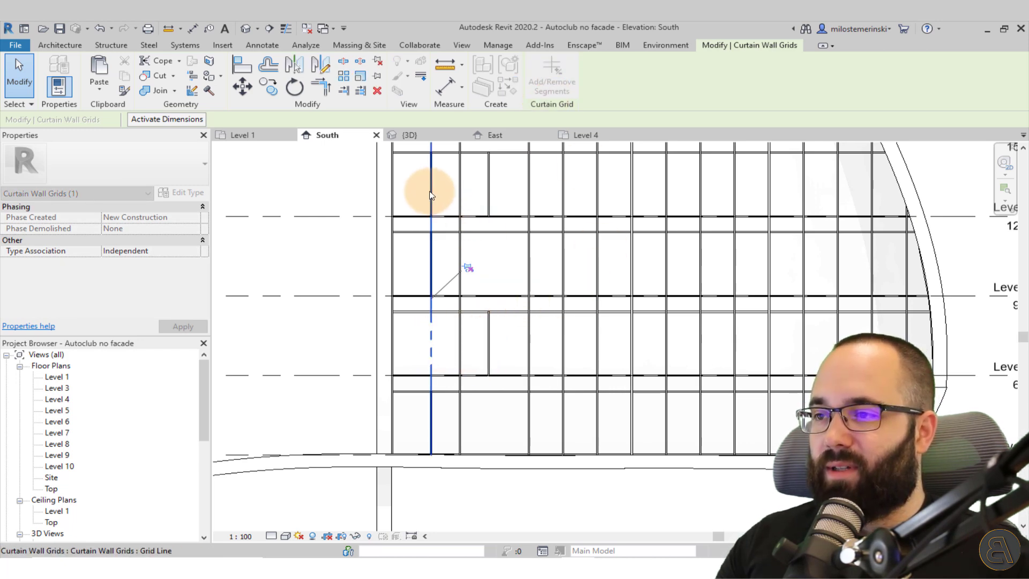
middle_click_drag(450, 170, 455, 383)
scroll(455, 383, "down", 3)
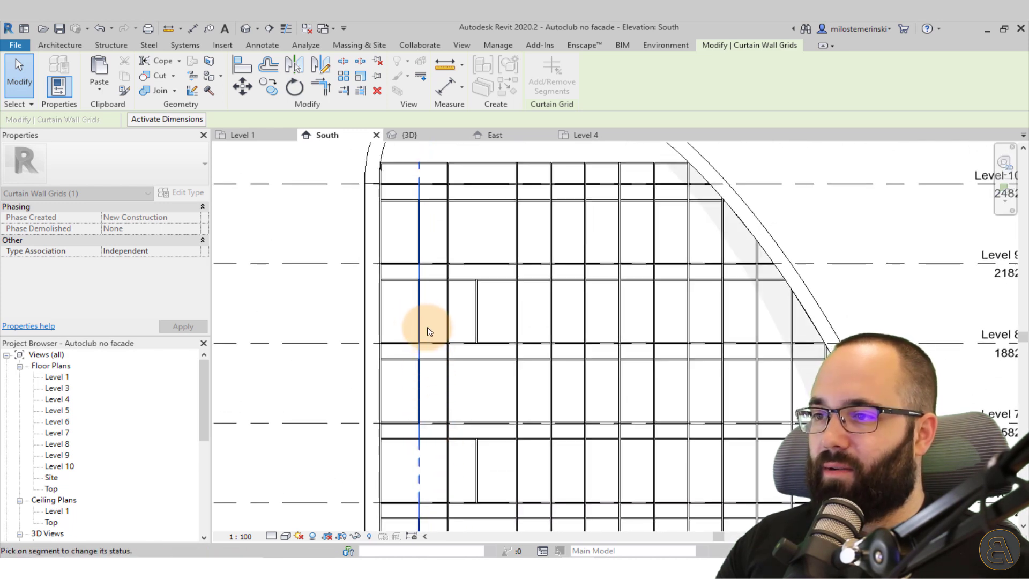
left_click(428, 328)
scroll(474, 251, "down", 2)
scroll(474, 247, "up", 2)
key("Escape")
key("Escape")
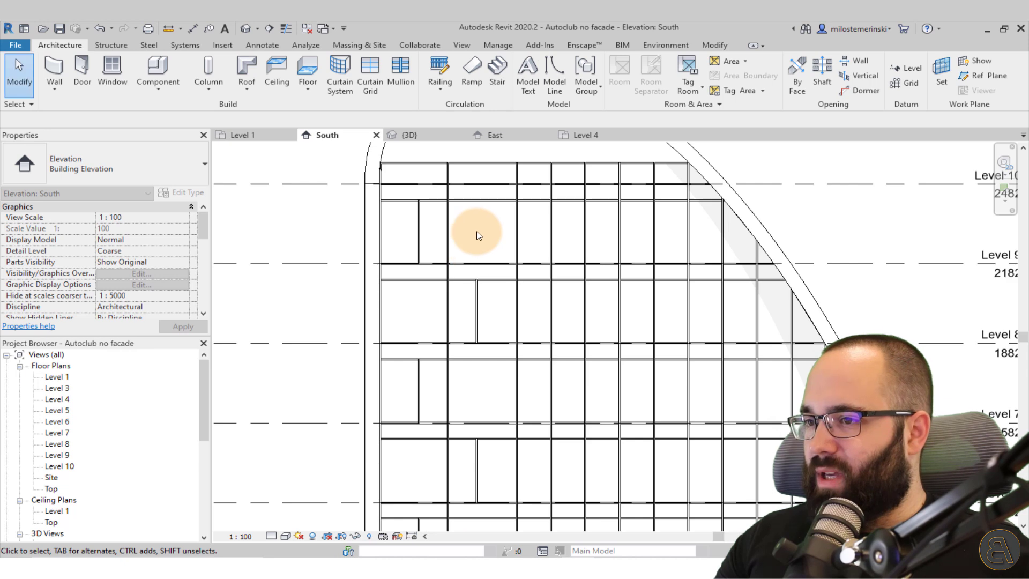
Remove the second interior vertical grid line's segments in all the narrow floor bands, from the top band down to the lowest one
scroll(478, 237, "down", 2)
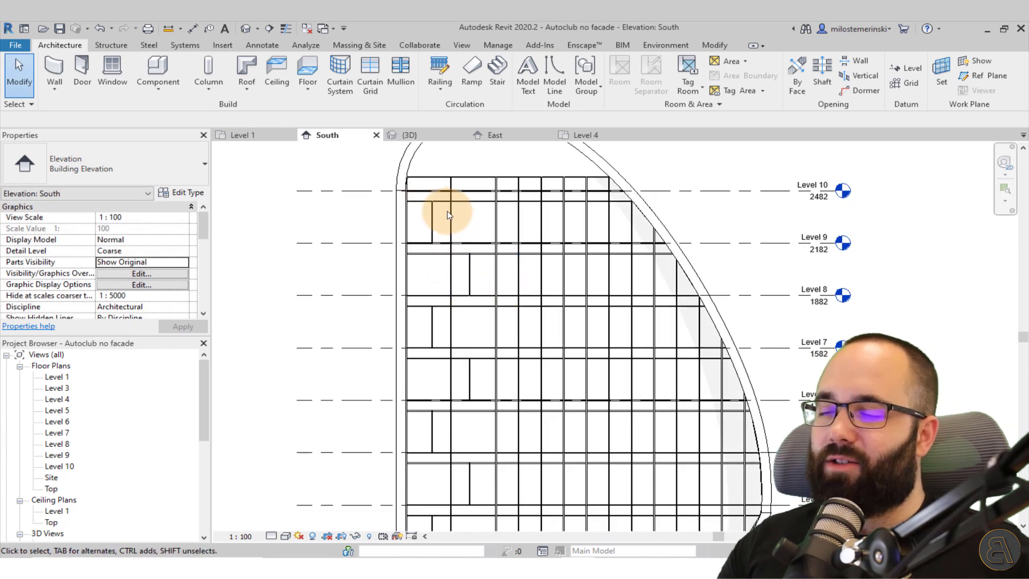
scroll(450, 248, "up", 2)
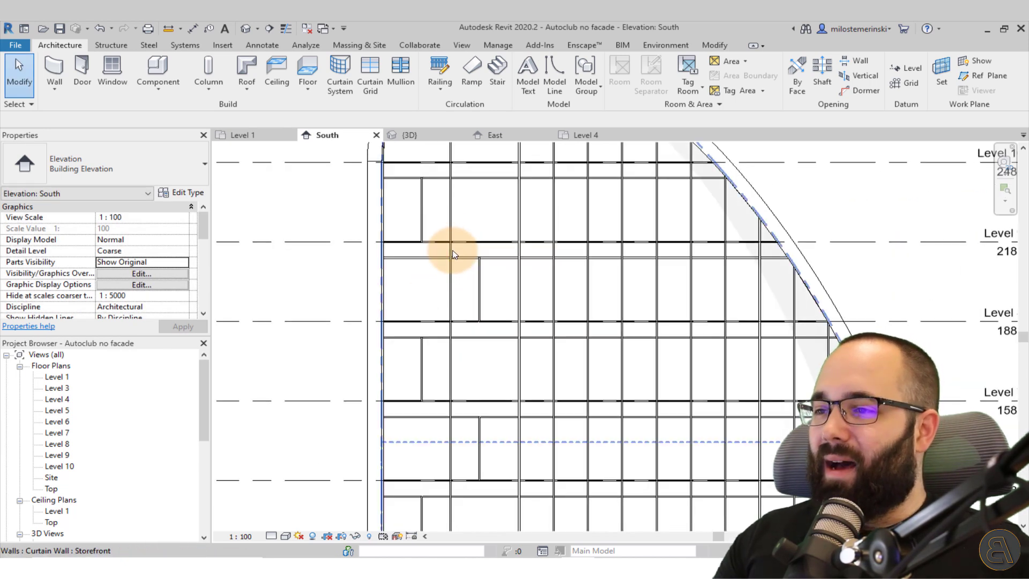
left_click(455, 247)
middle_click_drag(458, 244, 434, 258)
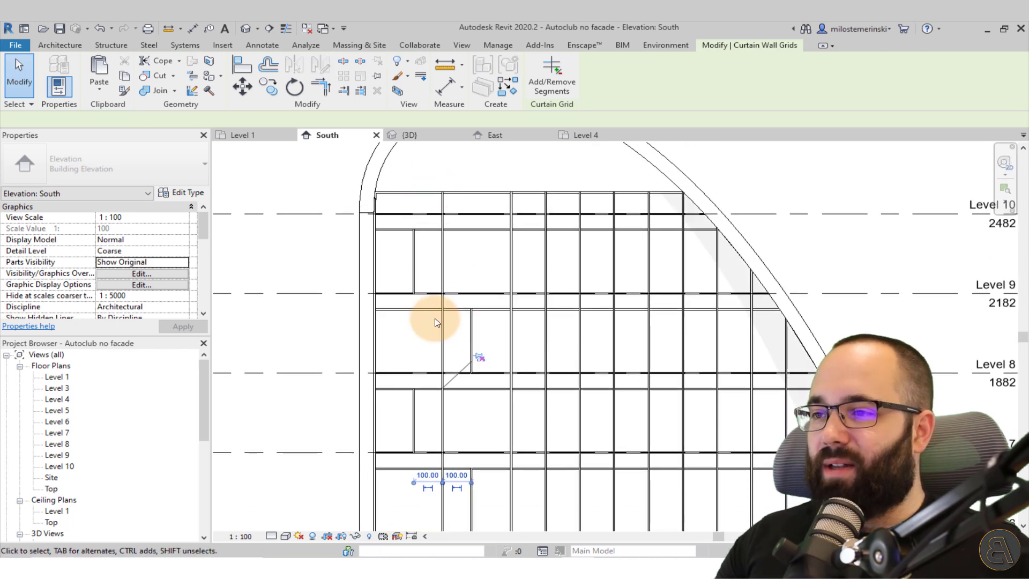
left_click(543, 85)
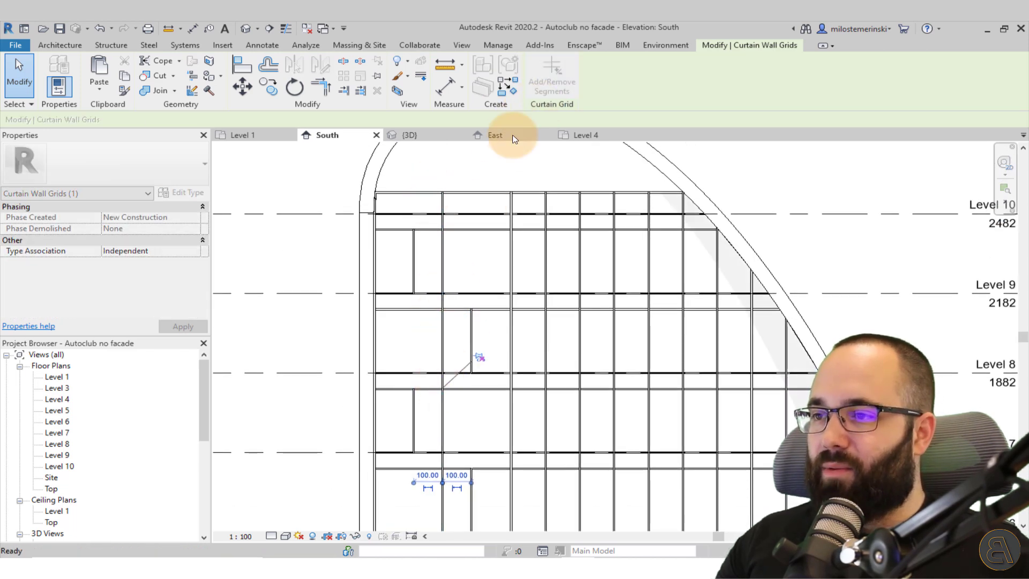
left_click(443, 225)
left_click(442, 300)
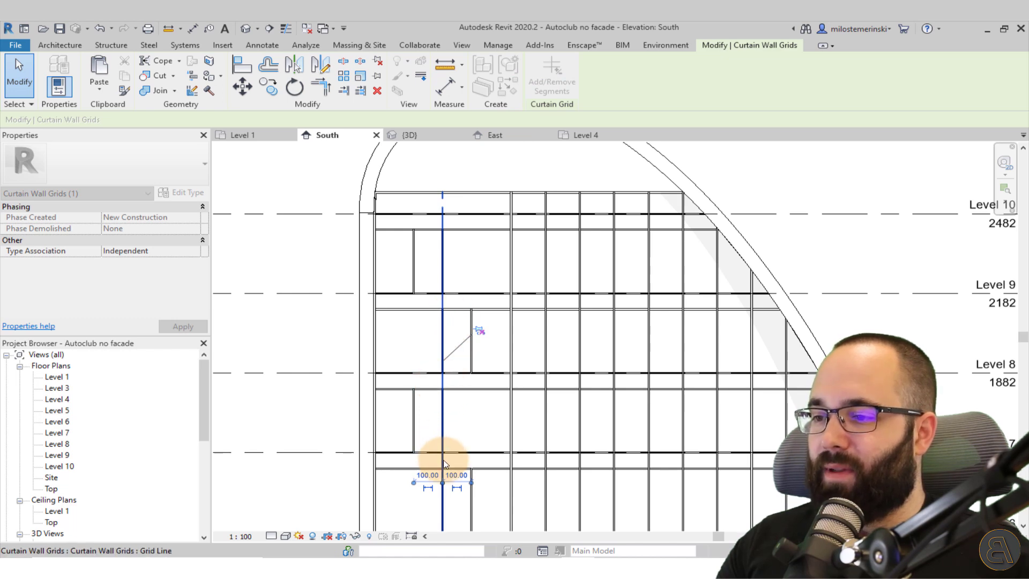
middle_click_drag(489, 428, 499, 177)
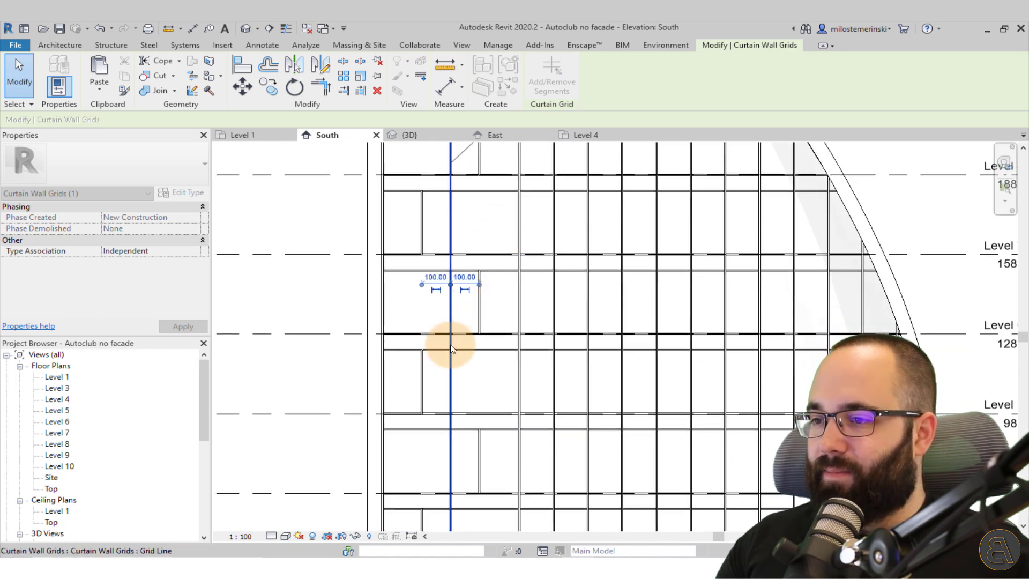
middle_click_drag(492, 414, 471, 323)
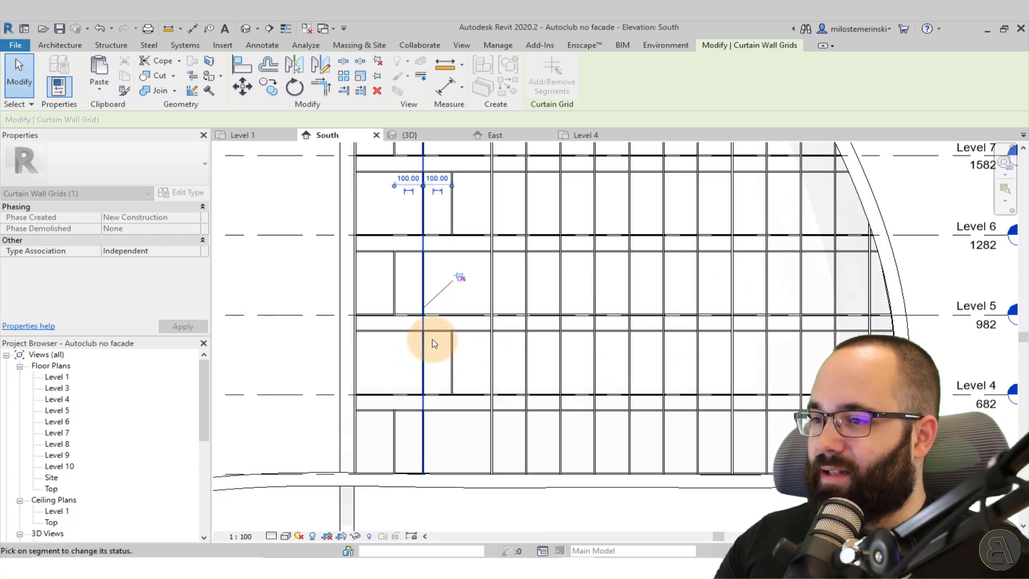
key("Escape")
Compare the staggered grid pattern of the South elevation with the window layout in the Autoclub reference photo
middle_click_drag(459, 295, 430, 367)
middle_click_drag(425, 291, 415, 323)
middle_click_drag(411, 273, 408, 346)
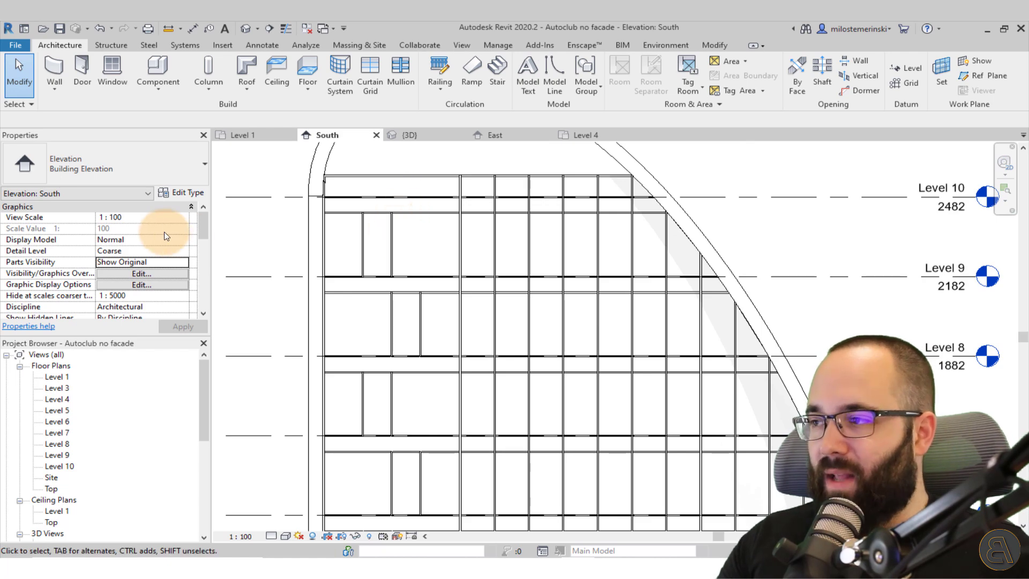
key("alt+Tab")
left_click_drag(453, 119, 878, 12)
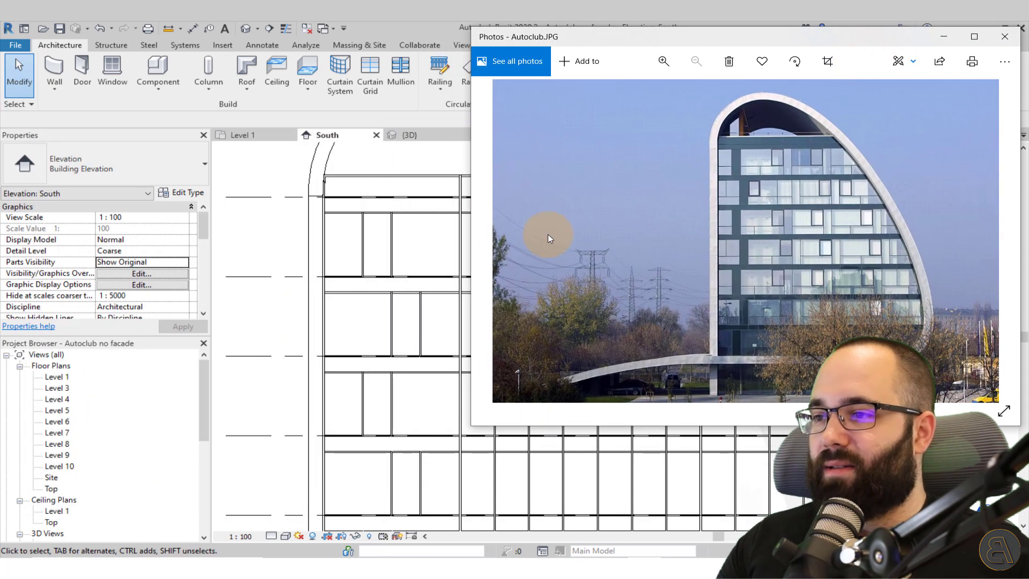
scroll(356, 264, "down", 2)
left_click(293, 231)
middle_click_drag(293, 231, 230, 228)
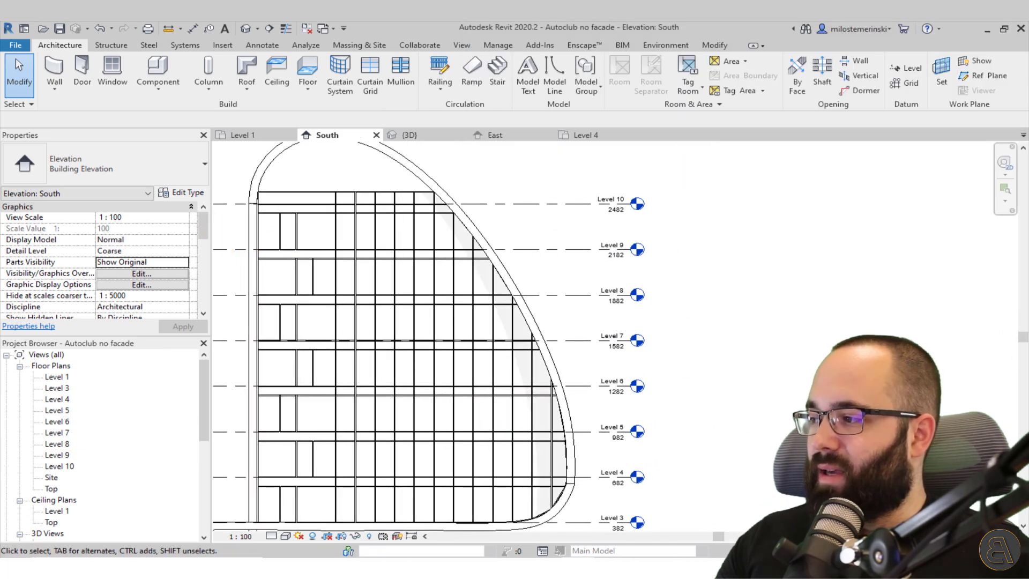
key("alt+Tab")
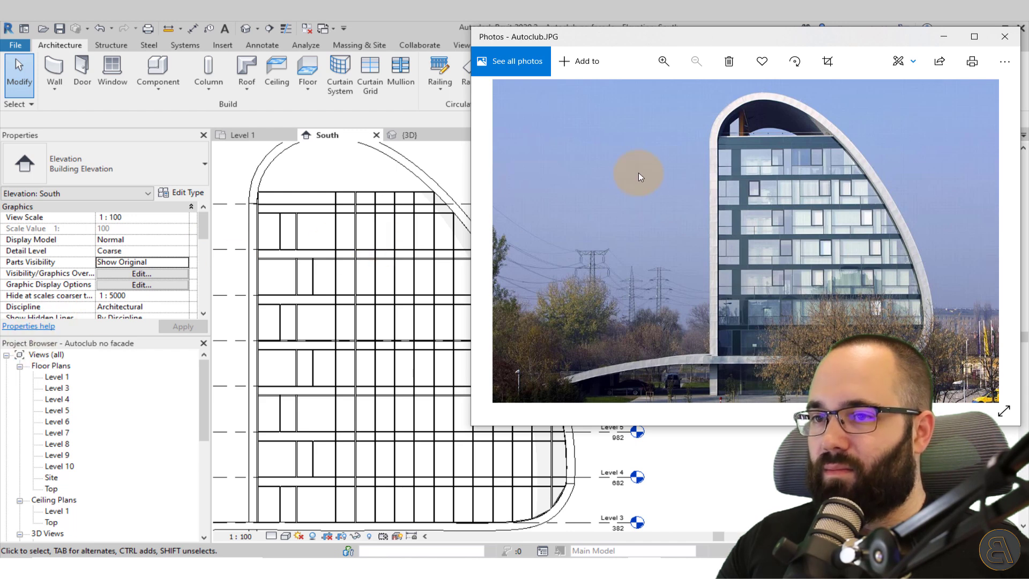
left_click_drag(735, 36, 679, 34)
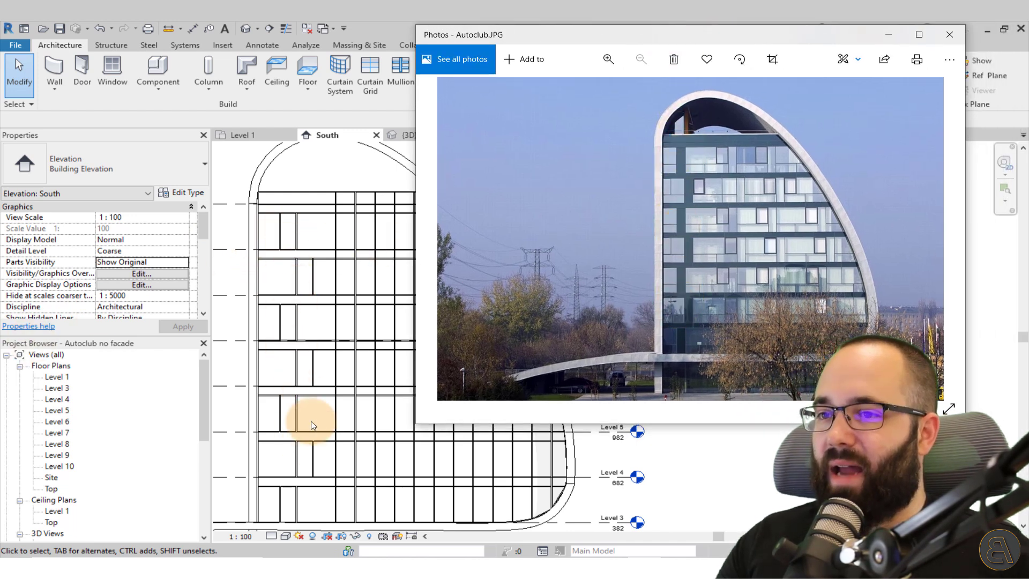
left_click_drag(663, 42, 0, 102)
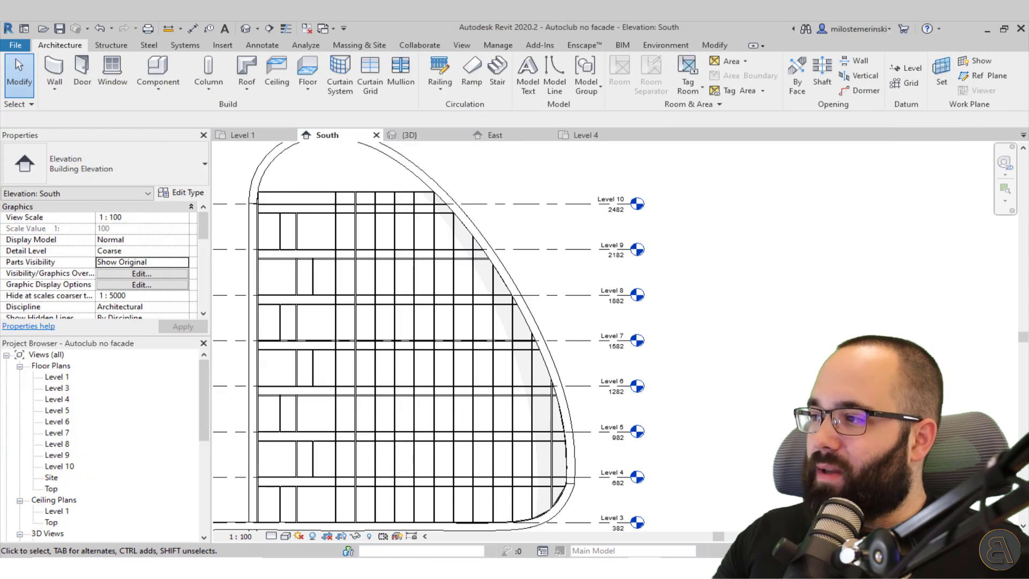
In the 3D view, select all panels along the narrow horizontal band below Level 10, unpin them and change their type to System Panel Solid
left_click(431, 134)
middle_click_drag(277, 261, 420, 259, "shift")
scroll(413, 252, "up", 5)
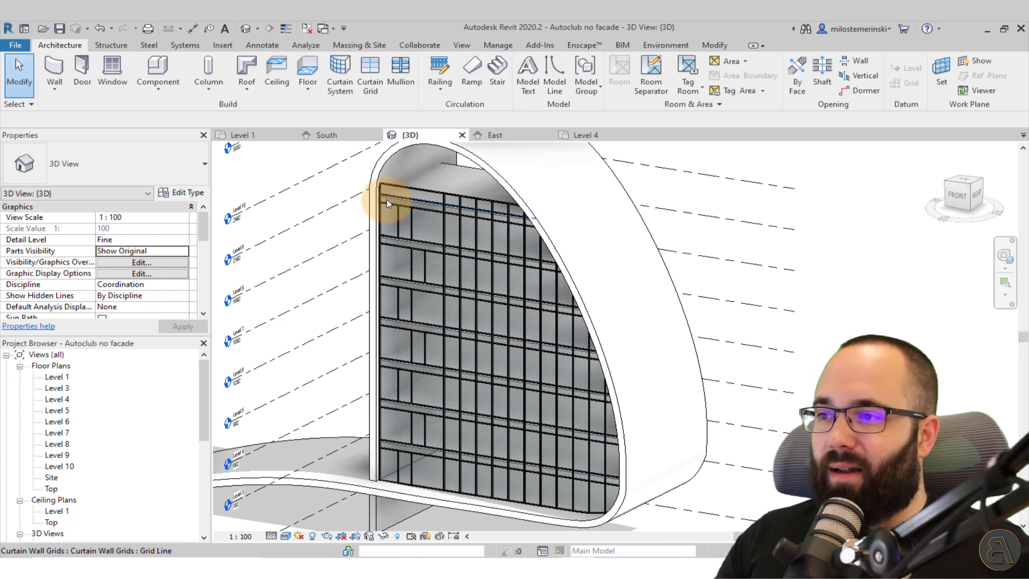
scroll(386, 202, "up", 3)
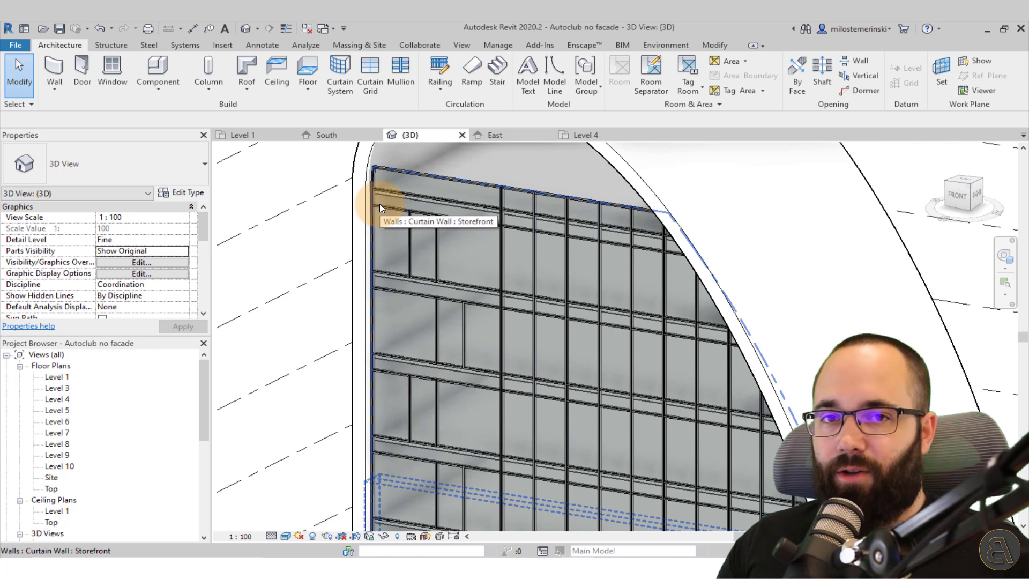
key("Tab")
left_click(379, 204)
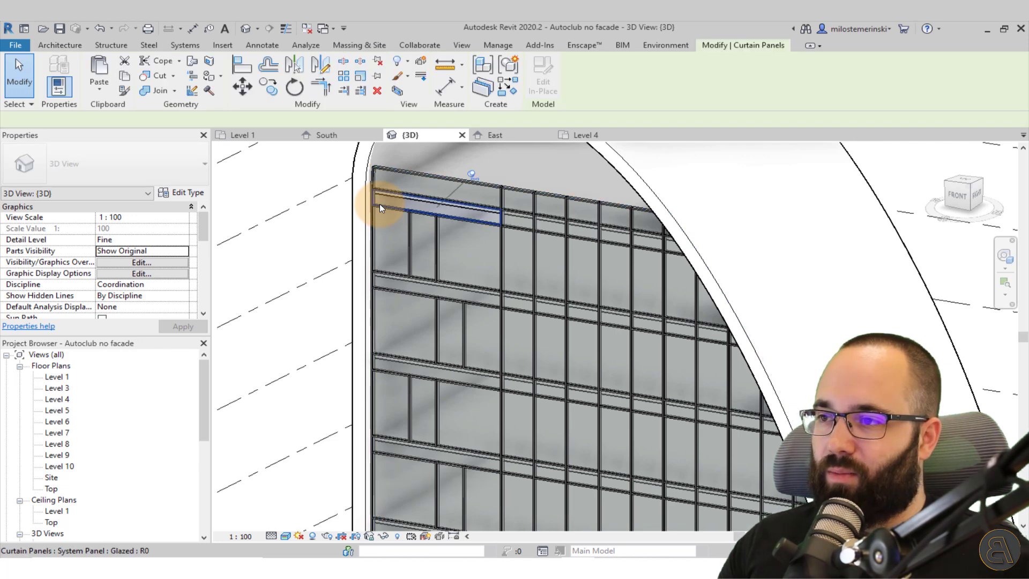
right_click(325, 211)
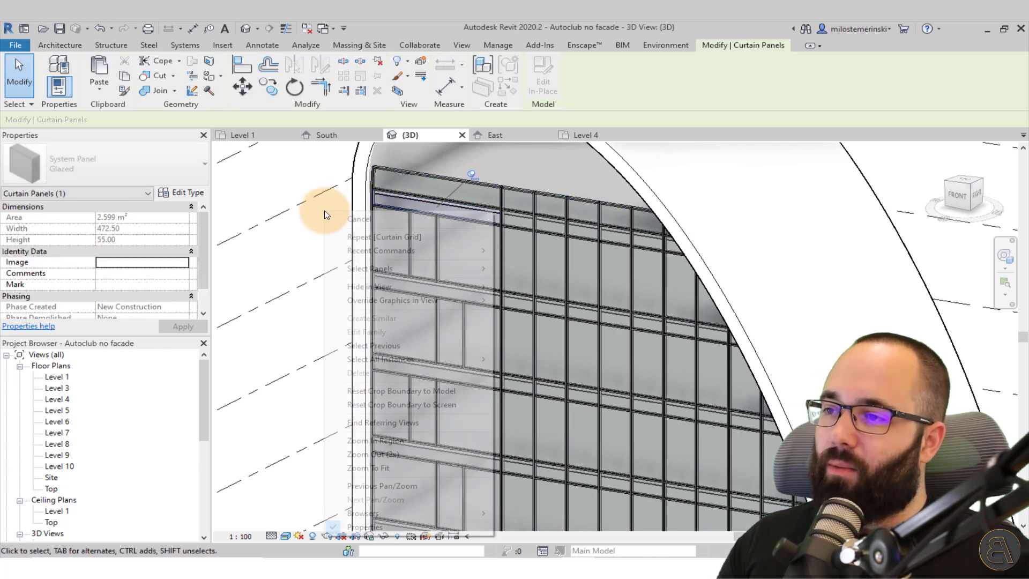
mouse_move(362, 276)
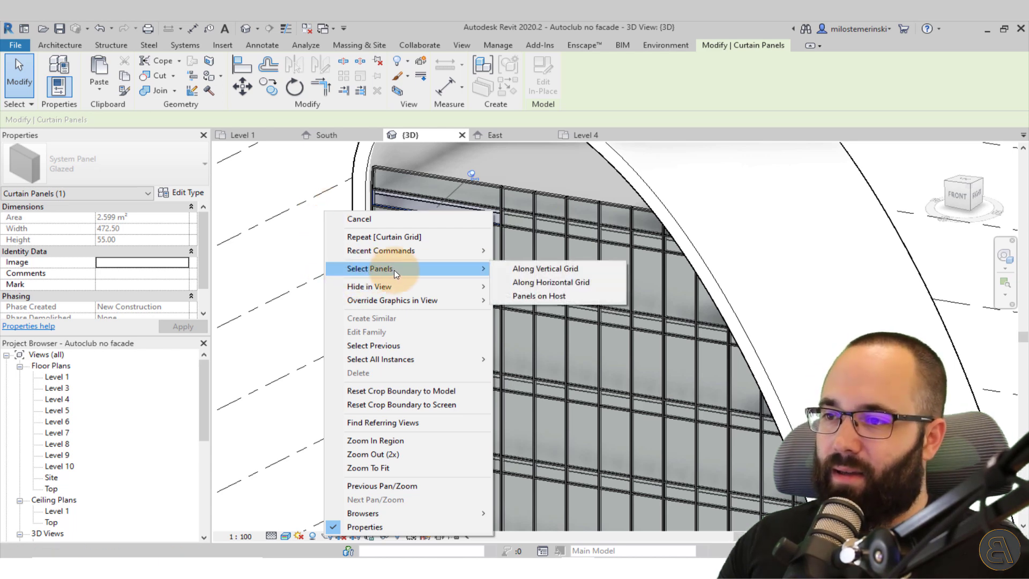
left_click(536, 282)
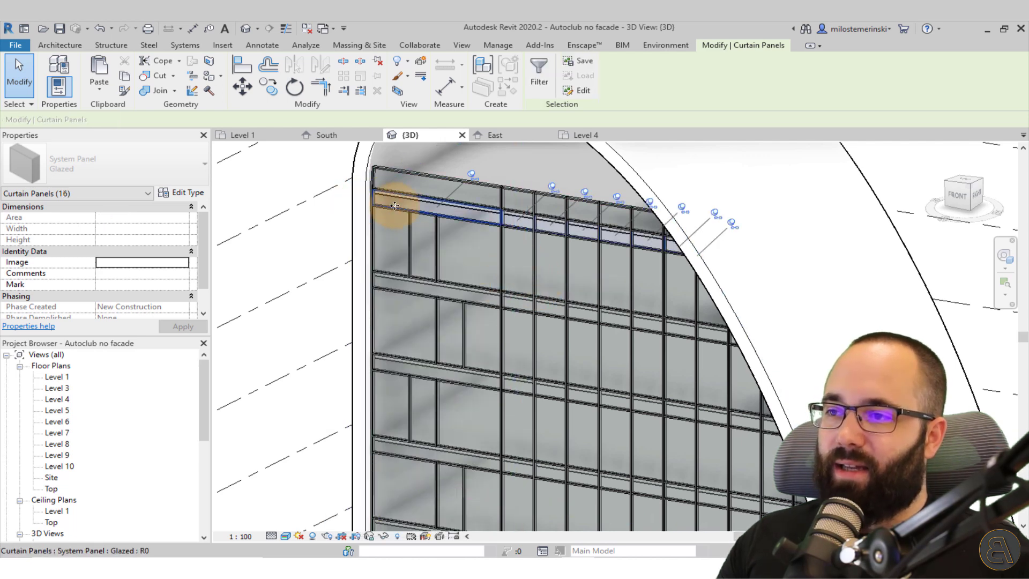
middle_click_drag(459, 287, 402, 296)
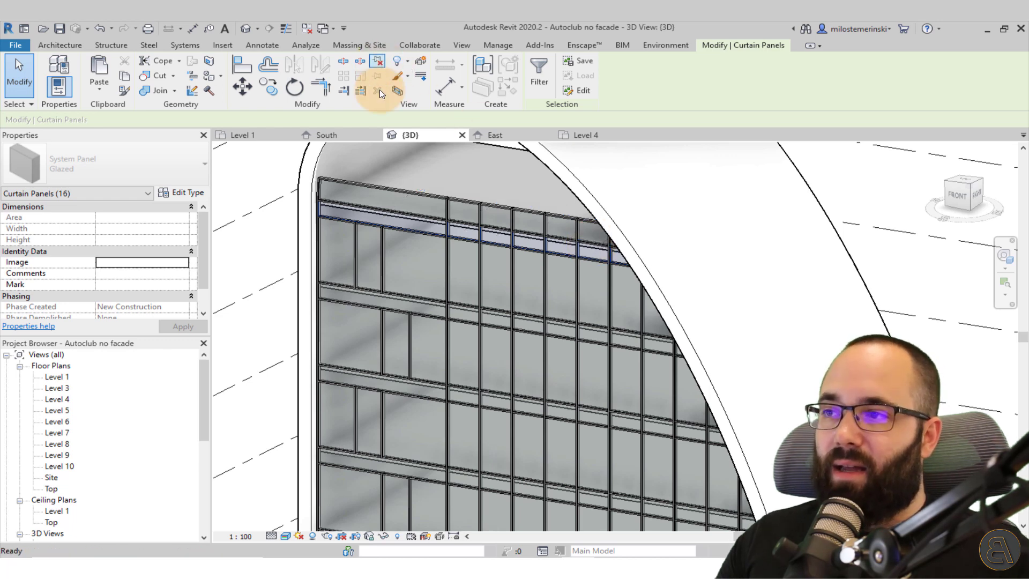
left_click(101, 178)
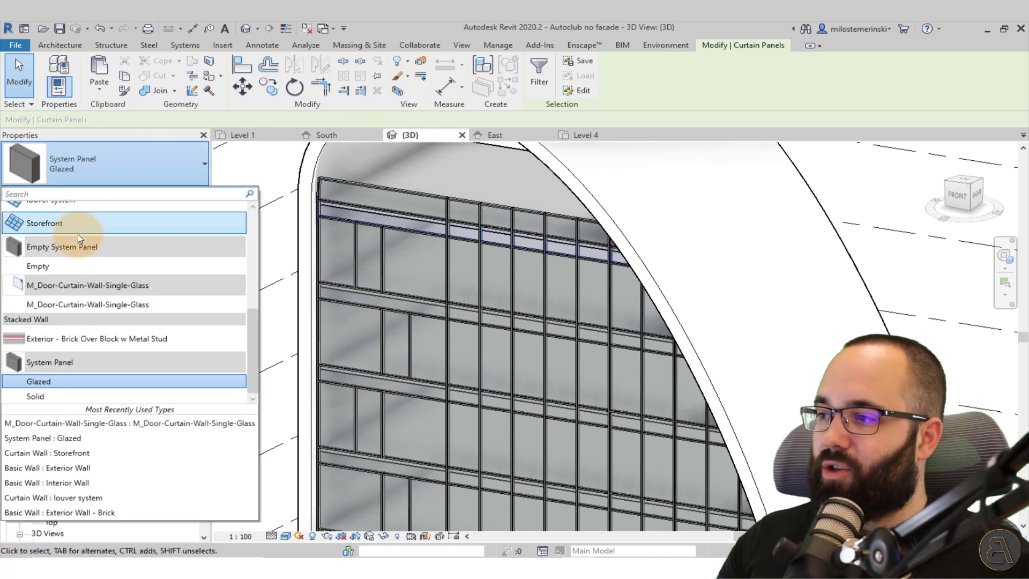
left_click(33, 396)
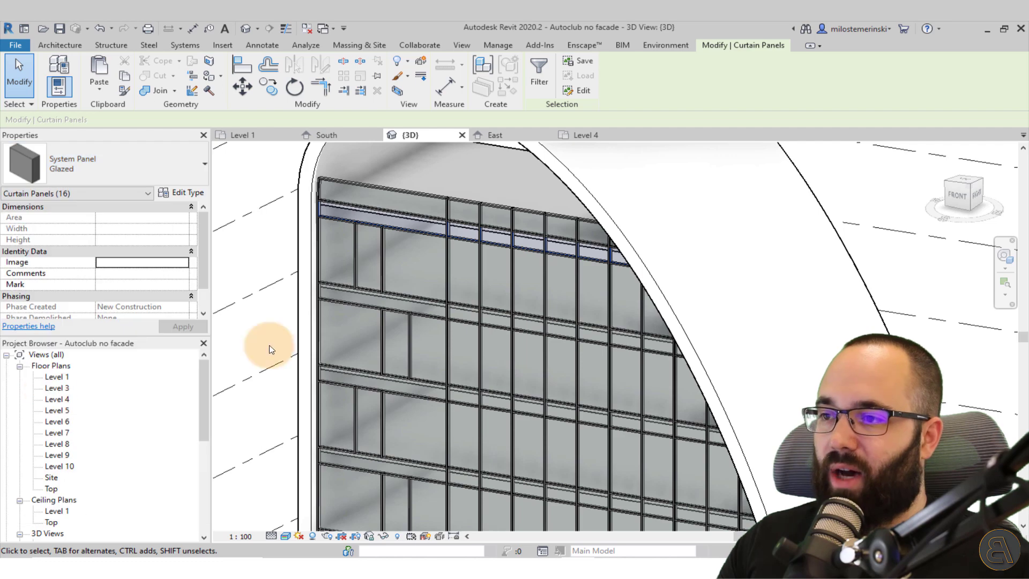
left_click(273, 251)
Select all panels along the second narrow floor band from the top, unpin them and change their type to System Panel Solid
scroll(393, 271, "down", 4)
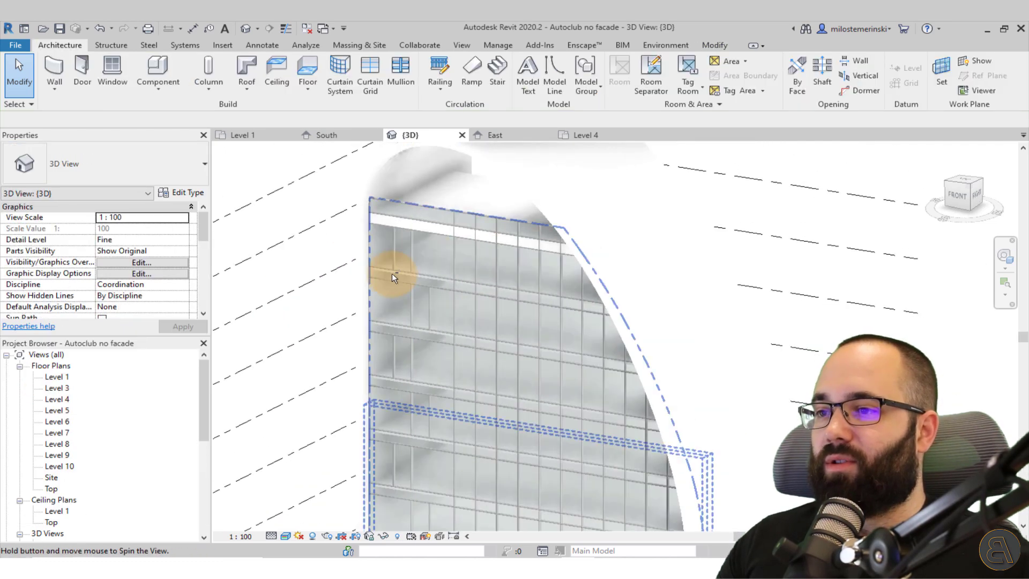
scroll(363, 230, "up", 4)
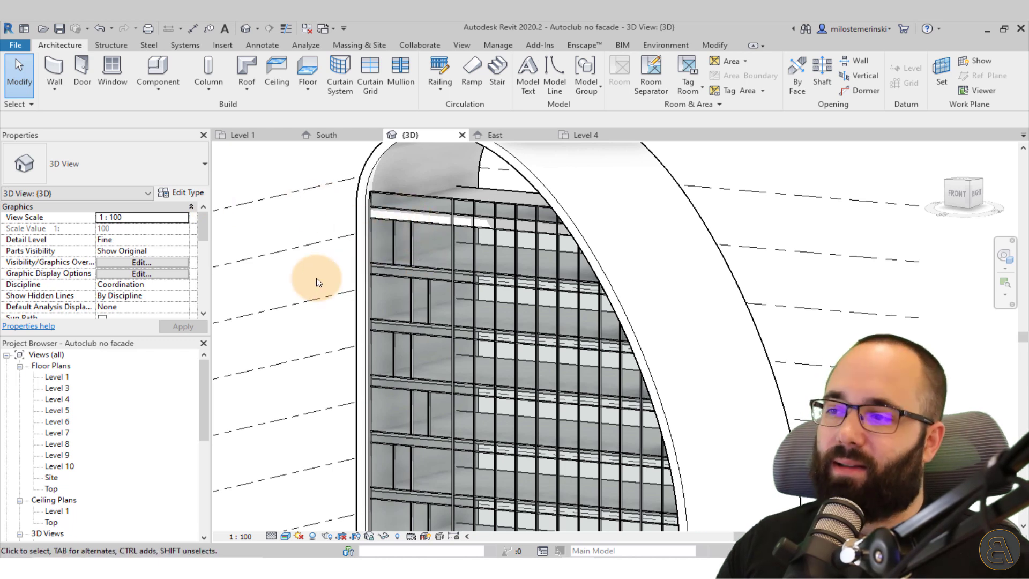
left_click(375, 271)
right_click(266, 280)
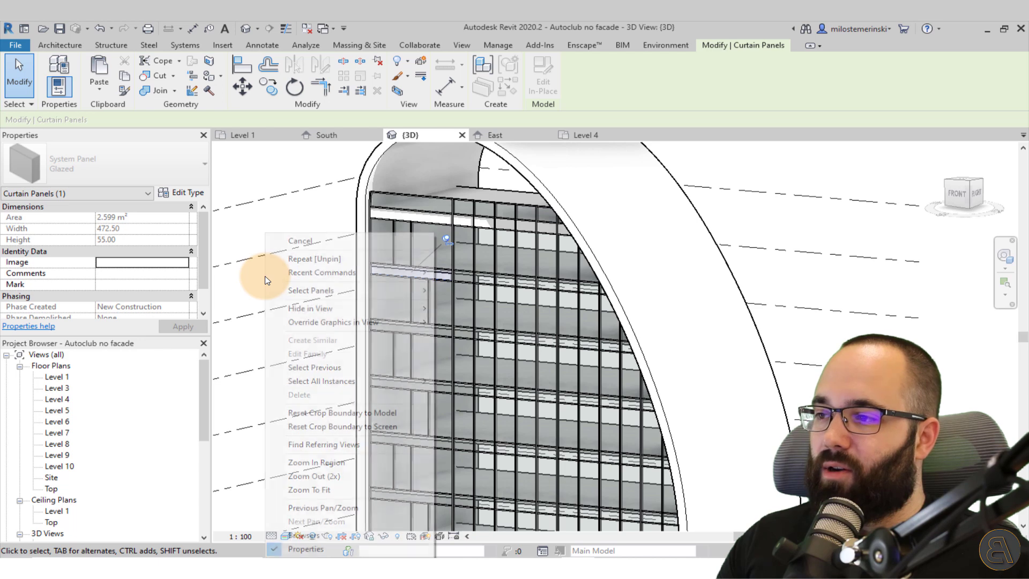
mouse_move(375, 290)
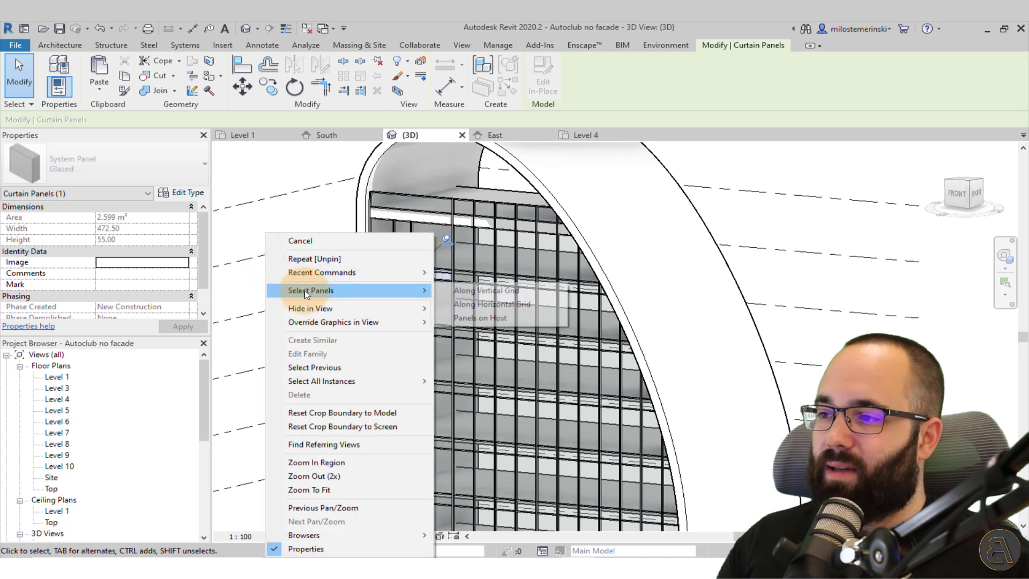
left_click(461, 309)
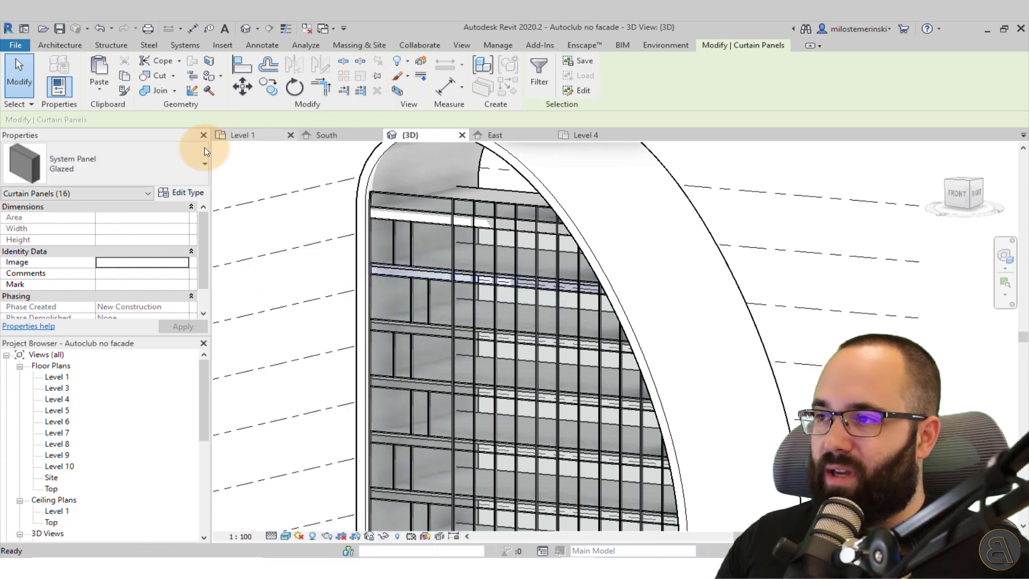
left_click(143, 172)
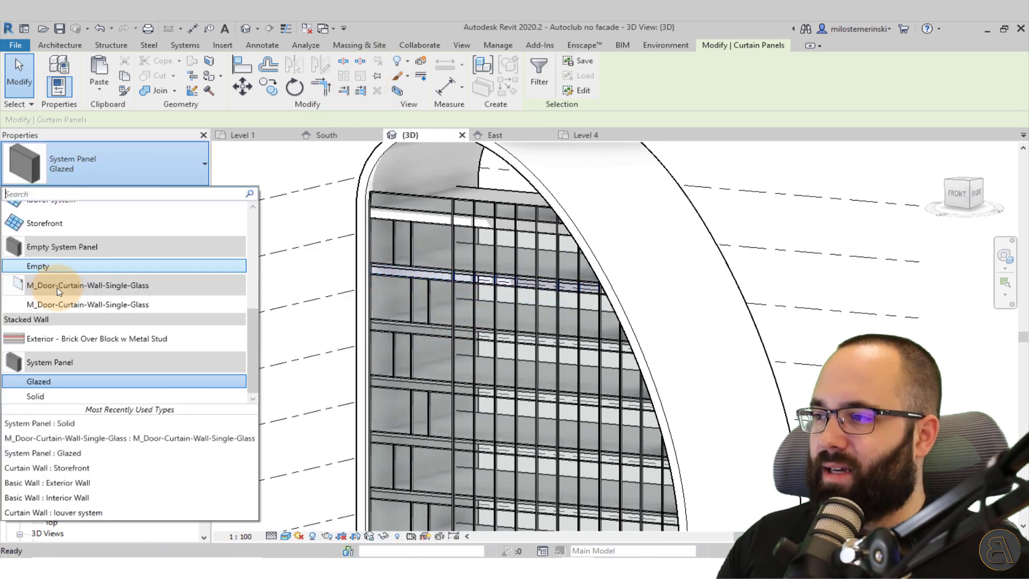
left_click(35, 396)
left_click(300, 325)
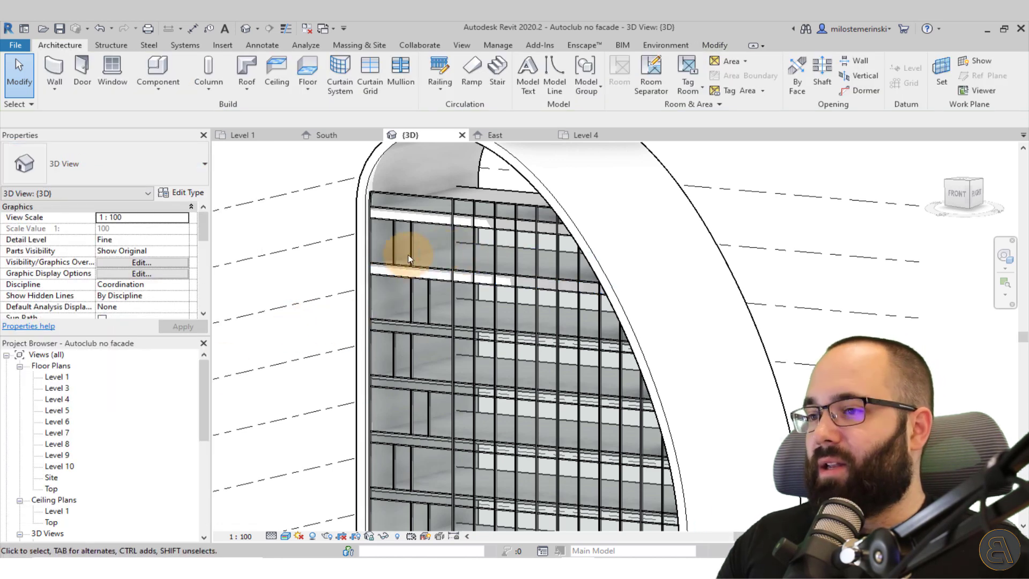
Select the narrow staggered panel in each of the seven window bands, from top to lowest, unpin them and change their type to System Panel Solid
left_click(398, 266)
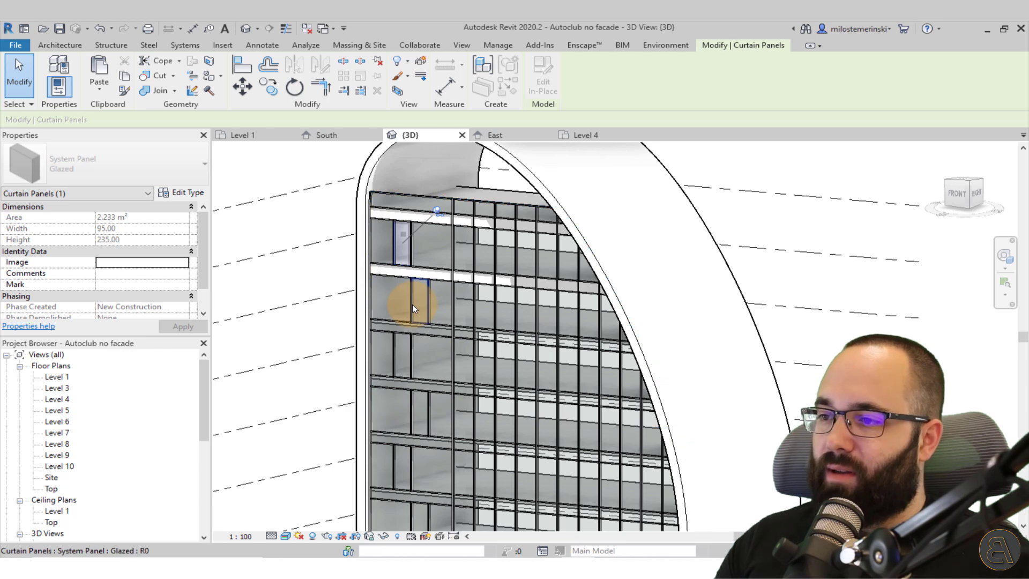
left_click(413, 304, "ctrl")
key("Tab")
key("Tab")
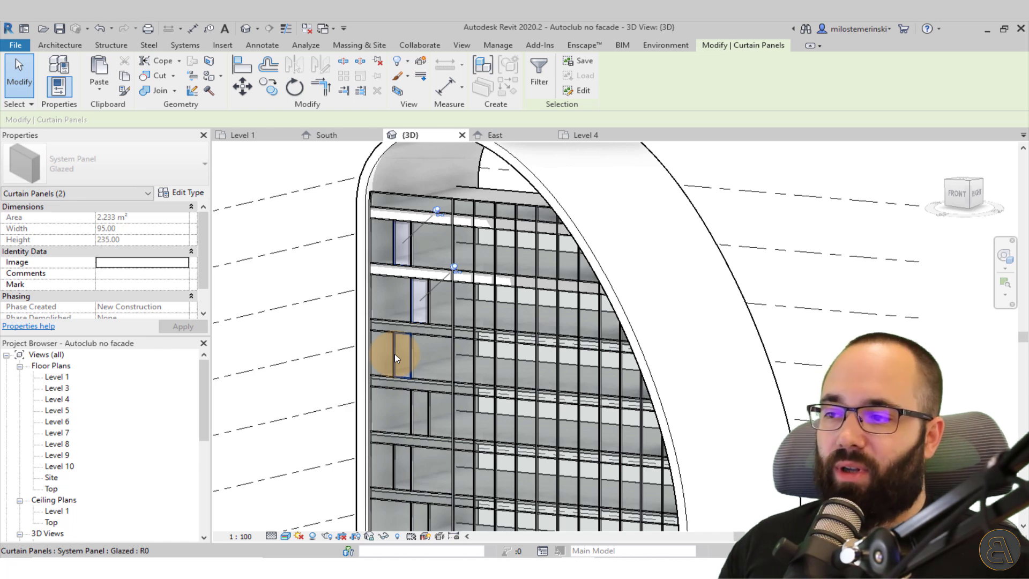
left_click(394, 353, "ctrl")
key("Tab")
key("Tab")
key("Tab")
key("Tab")
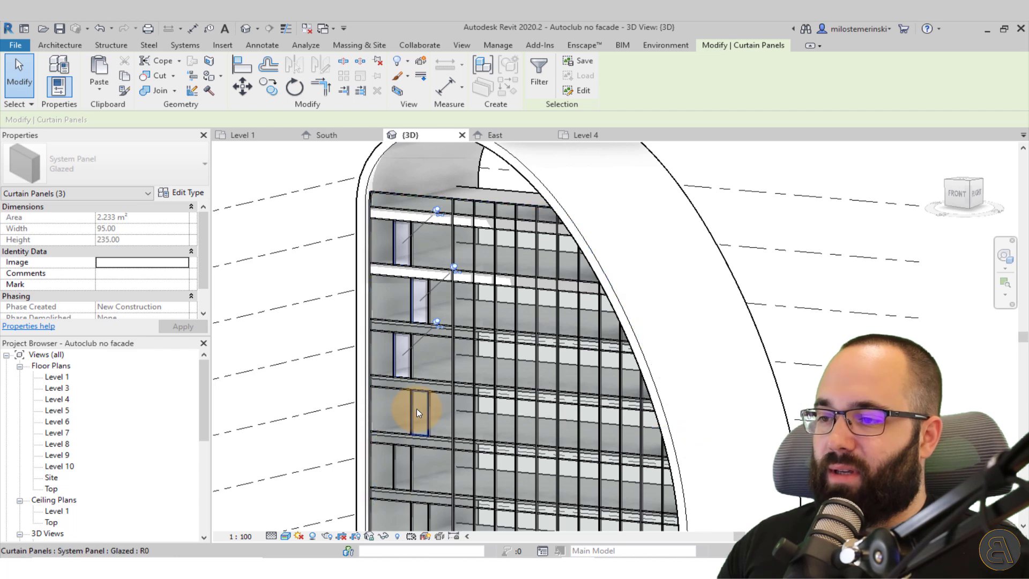
left_click(416, 412, "ctrl")
middle_click_drag(417, 411, 362, 337, "shift")
key("Tab")
left_click(359, 337, "ctrl")
key("Tab")
left_click(379, 390, "ctrl")
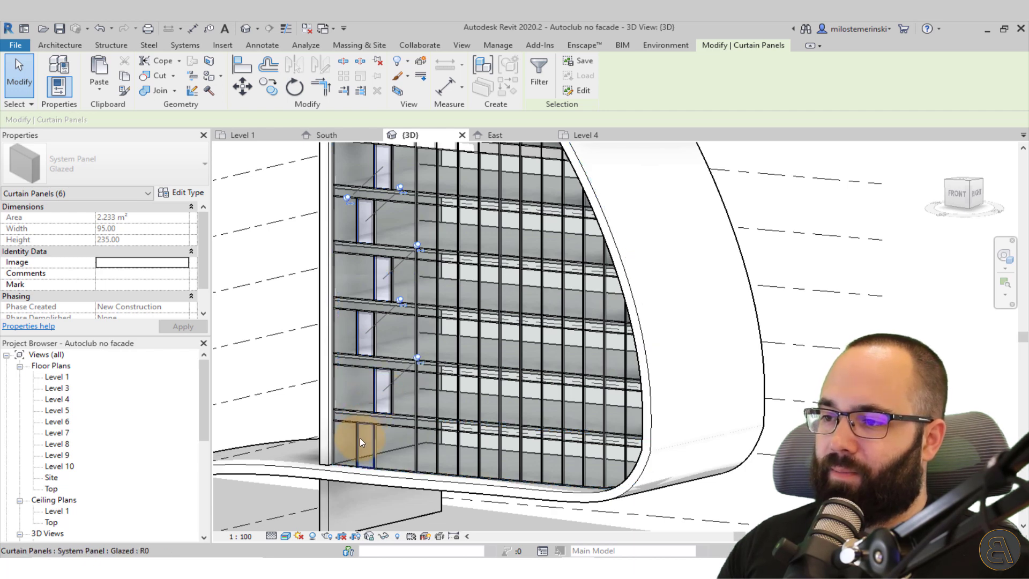
key("Tab")
key("Tab")
left_click(359, 439, "ctrl")
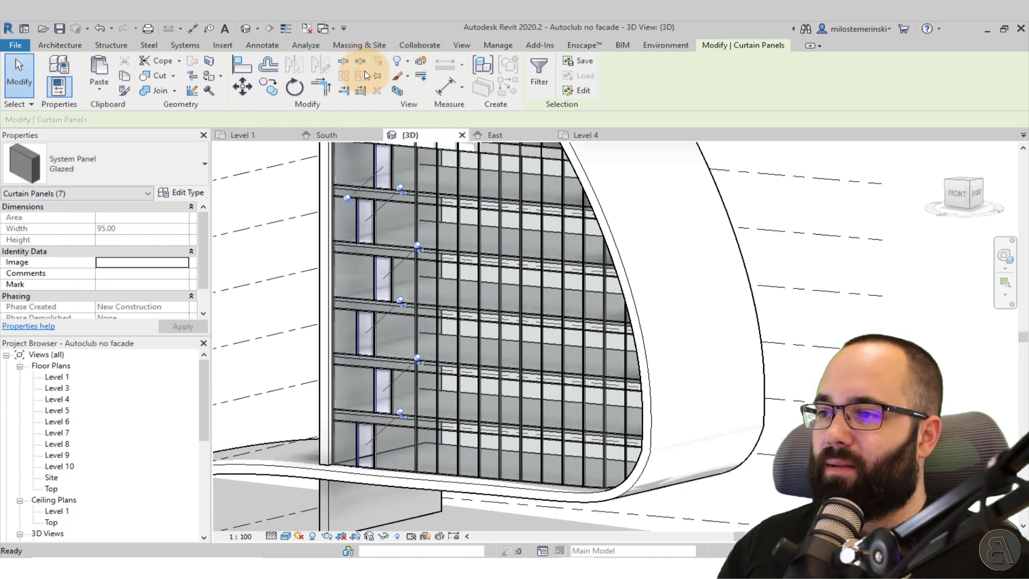
left_click(121, 171)
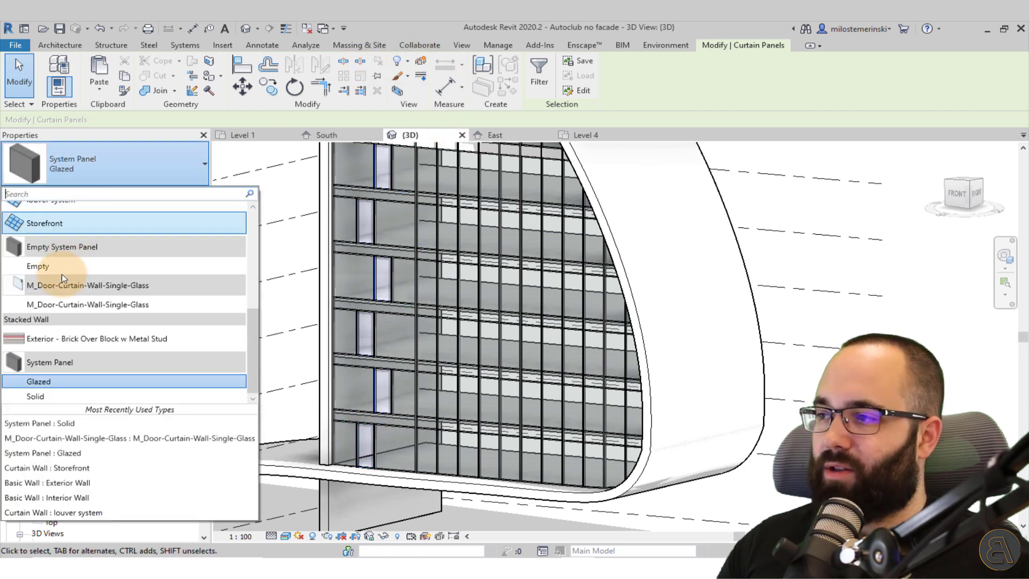
left_click(36, 396)
left_click(290, 313)
middle_click_drag(290, 308, 390, 250, "shift")
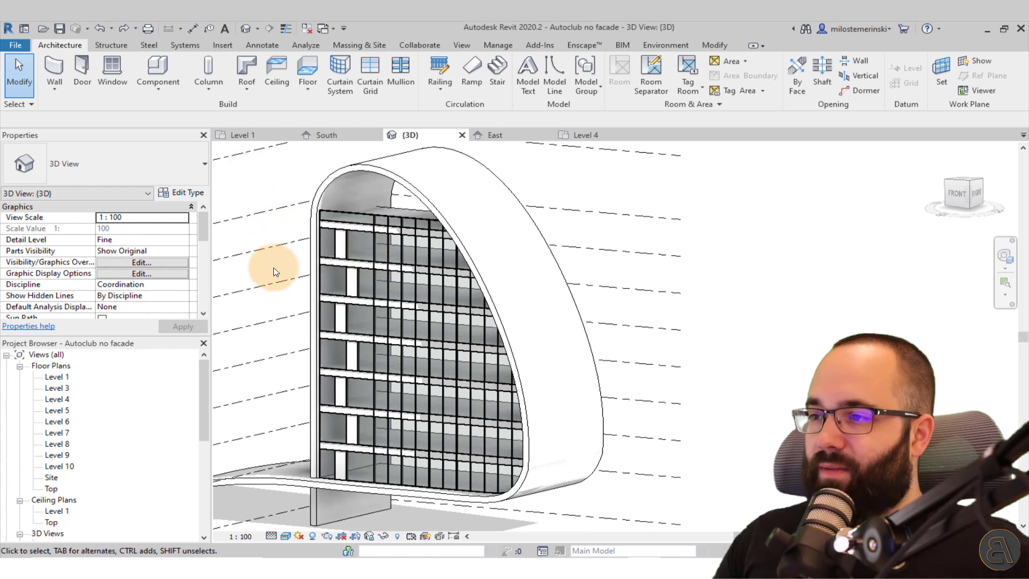
Compare the facade's solid panels and remaining vertical divisions with the window layout in the Autoclub reference photo
middle_click_drag(271, 237, 275, 202)
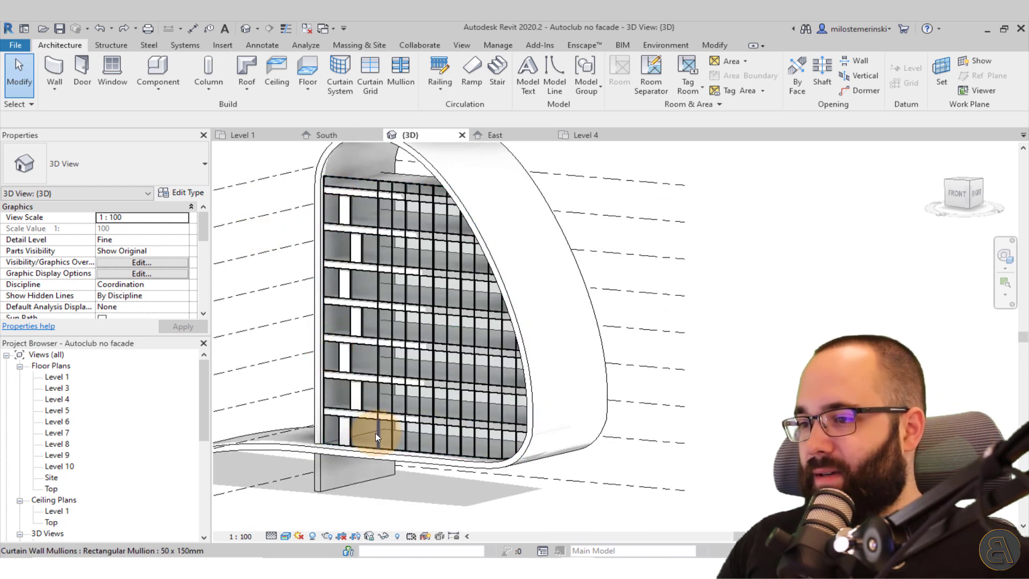
scroll(375, 432, "up", 3)
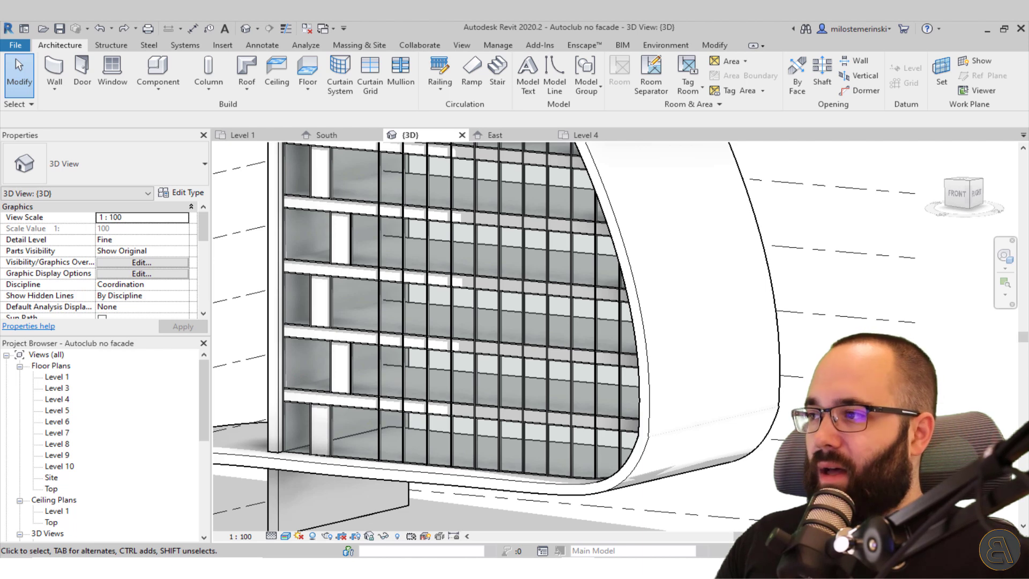
left_click_drag(0, 161, 427, 115)
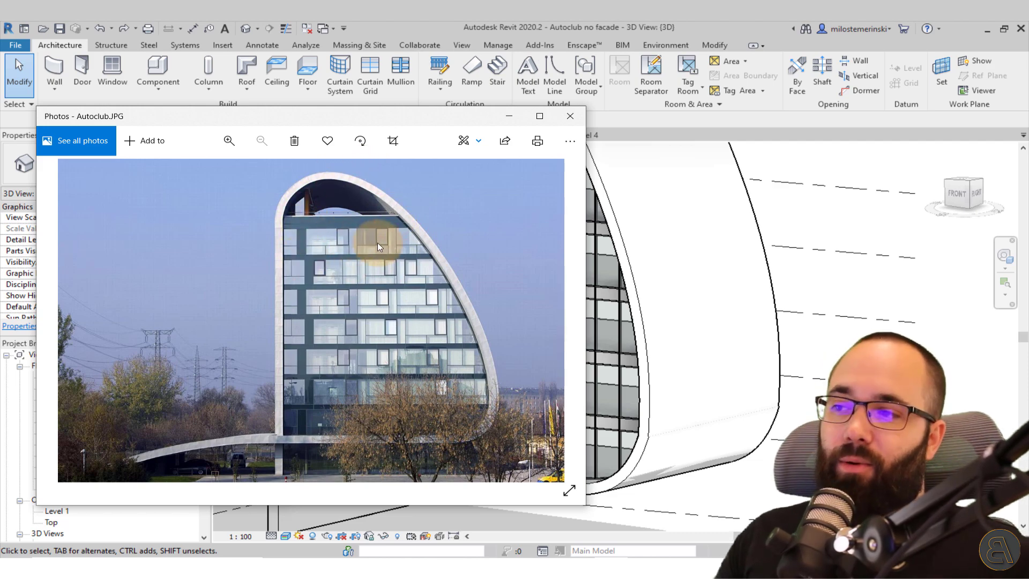
left_click_drag(346, 120, 0, 123)
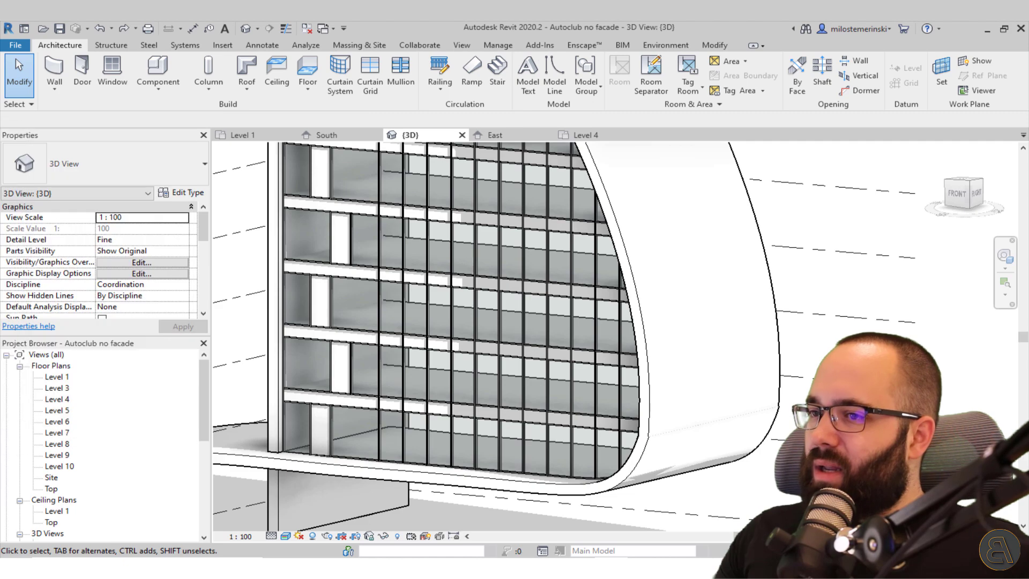
Review the vertical grid layout options in the Storefront curtain wall's type properties and close them without changing anything
scroll(375, 236, "down", 3)
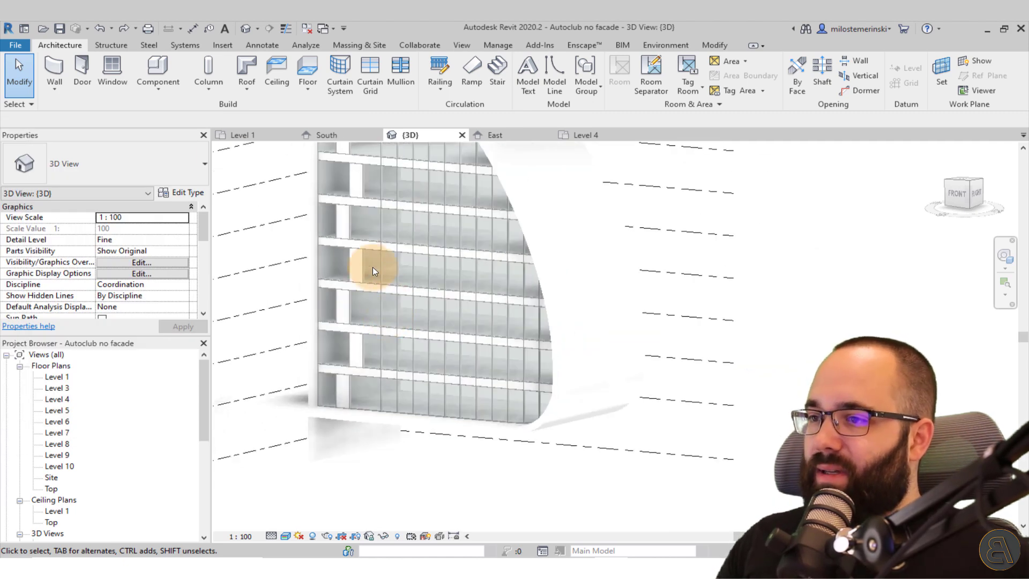
middle_click_drag(388, 327, 386, 367)
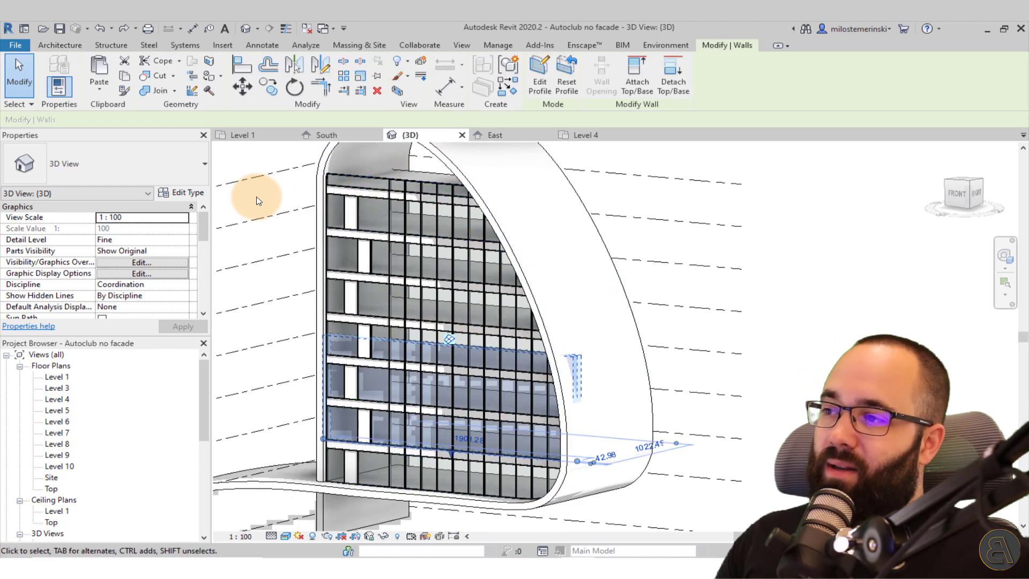
left_click(190, 194)
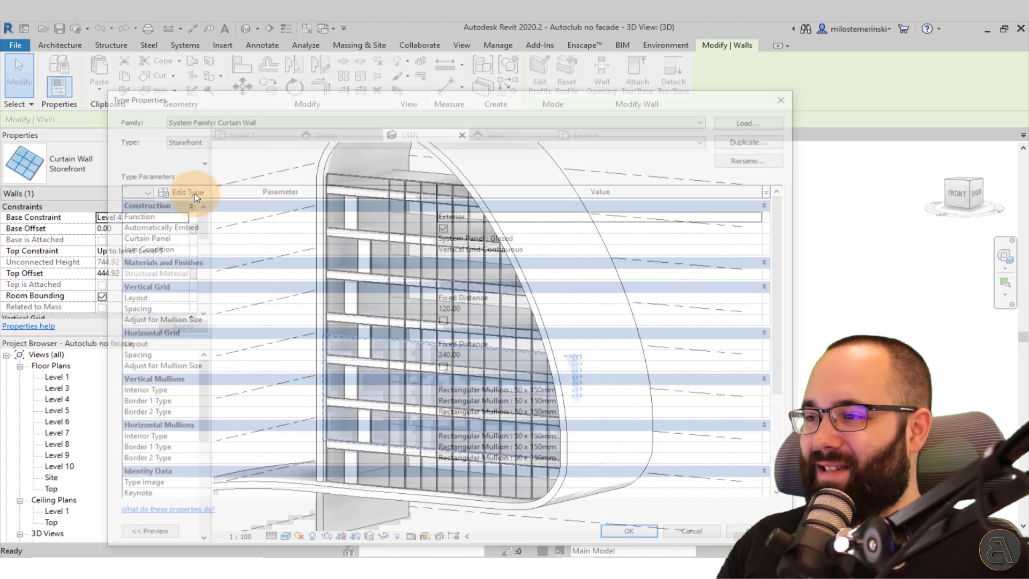
scroll(488, 313, "down", 1)
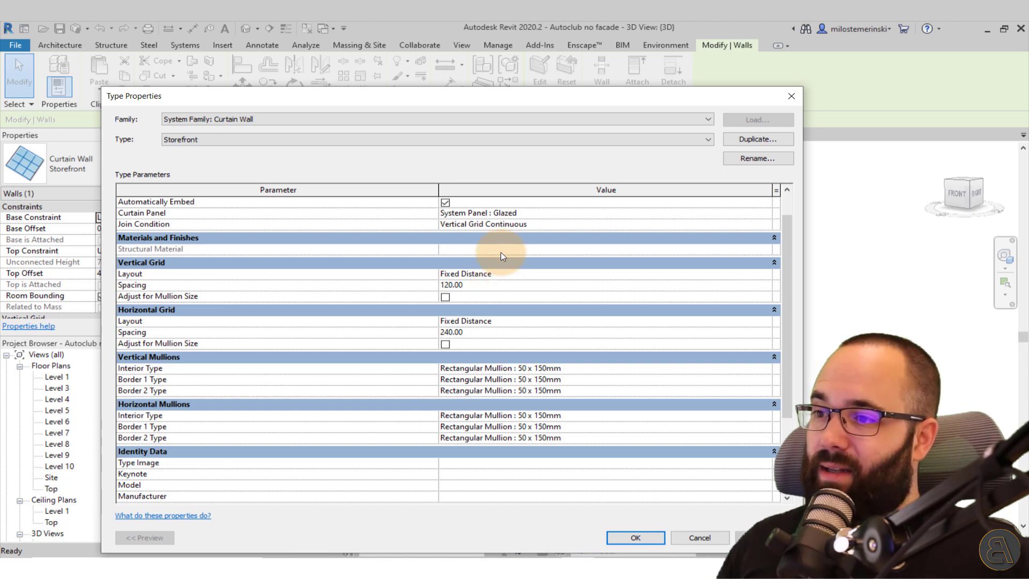
left_click_drag(471, 95, 405, 73)
left_click(697, 252)
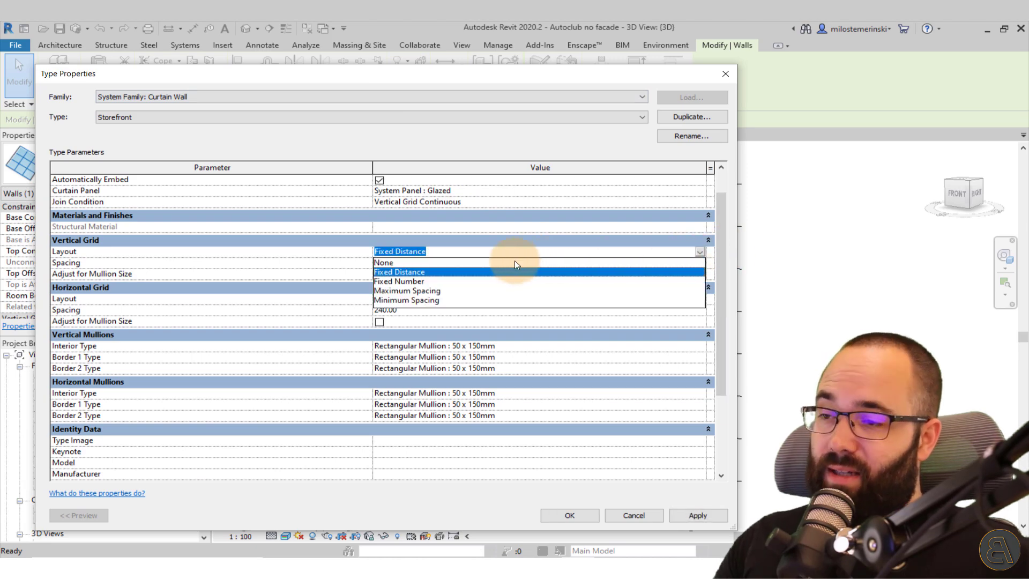
left_click(728, 72)
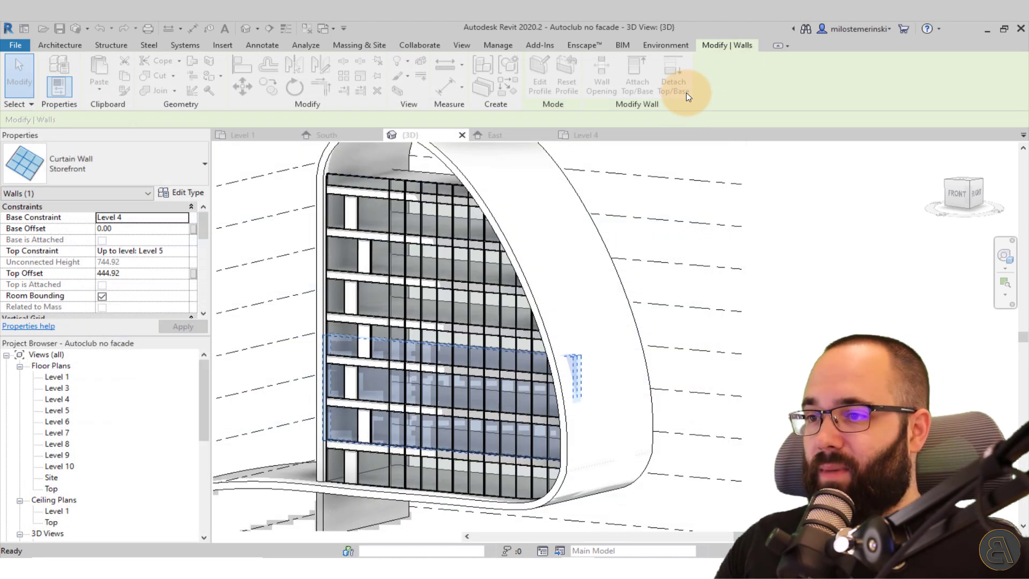
left_click(673, 280)
Inspect the pin and type association of the second full-height vertical grid line, then clear the selection
scroll(411, 260, "up", 2)
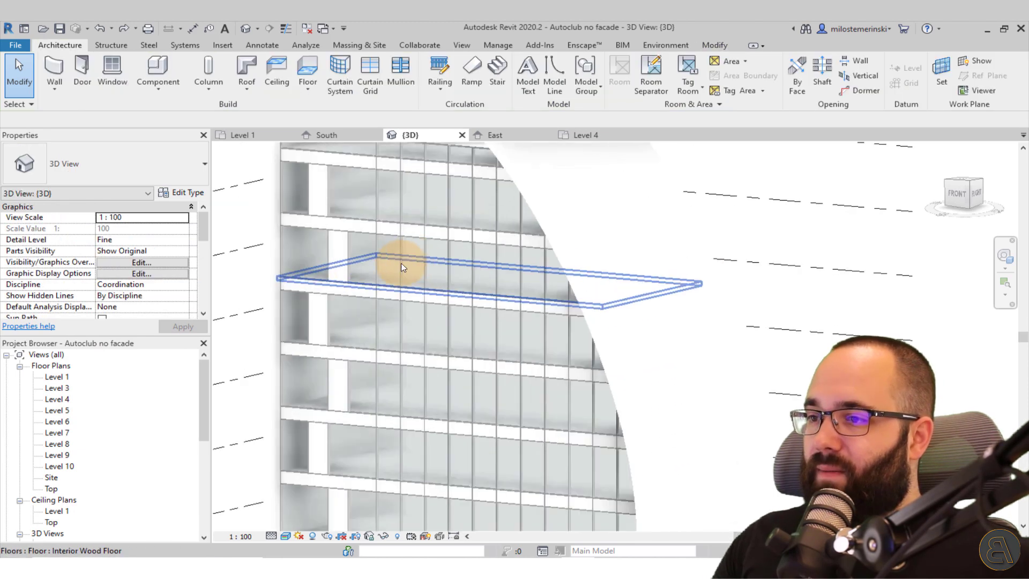
left_click(397, 268)
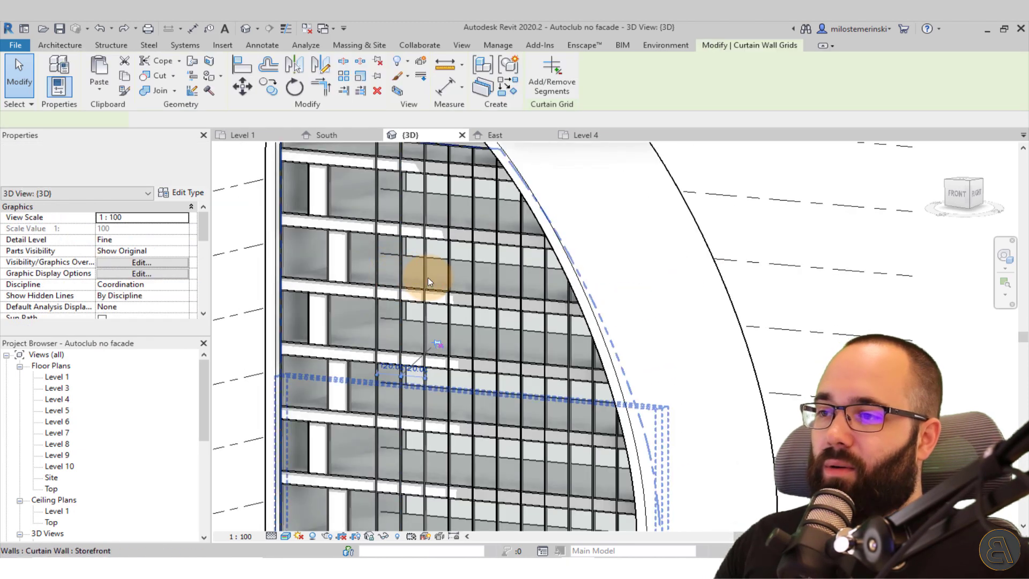
scroll(426, 277, "down", 3)
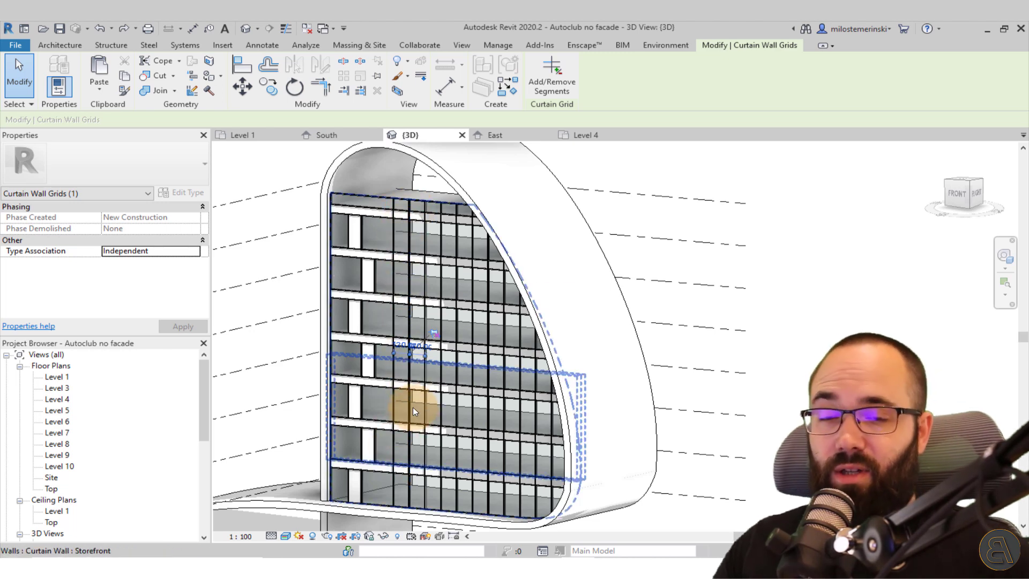
left_click(286, 345)
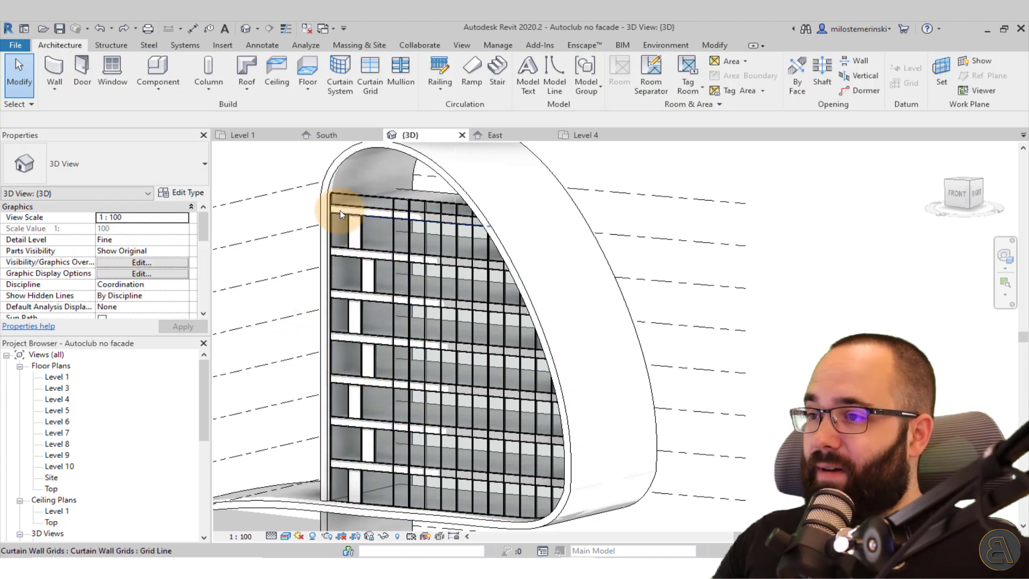
Set the Storefront curtain wall type's Vertical Grid Layout to None, keeping the existing gridlines as non-associated
left_click(341, 195)
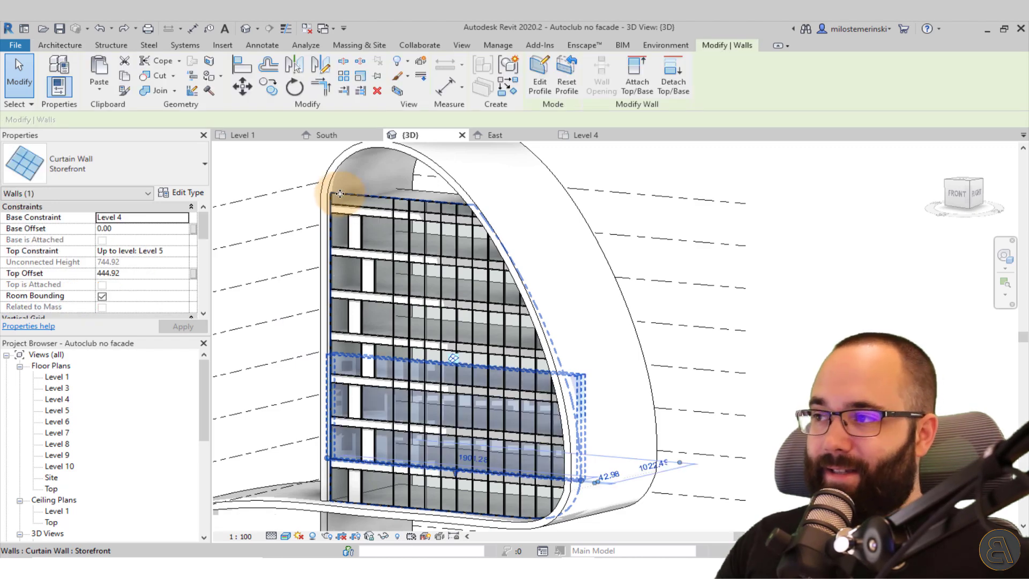
left_click(188, 193)
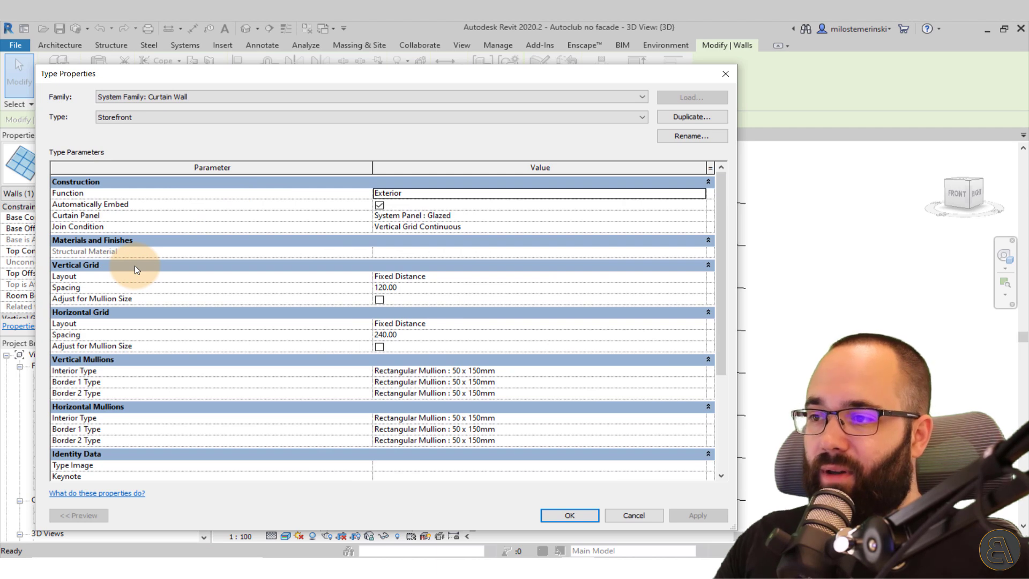
left_click(702, 277)
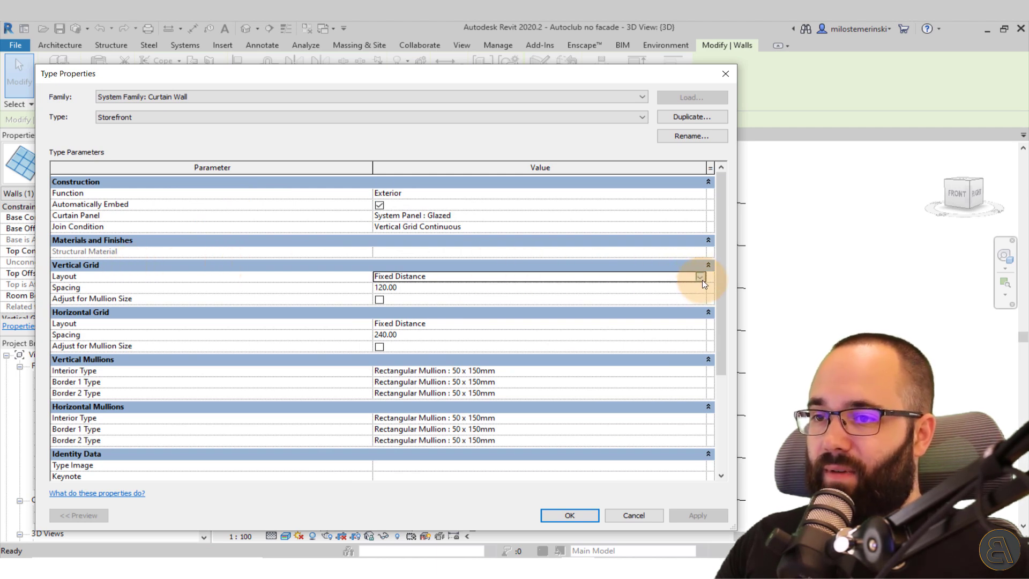
left_click(700, 276)
left_click(401, 288)
left_click(699, 514)
left_click(574, 516)
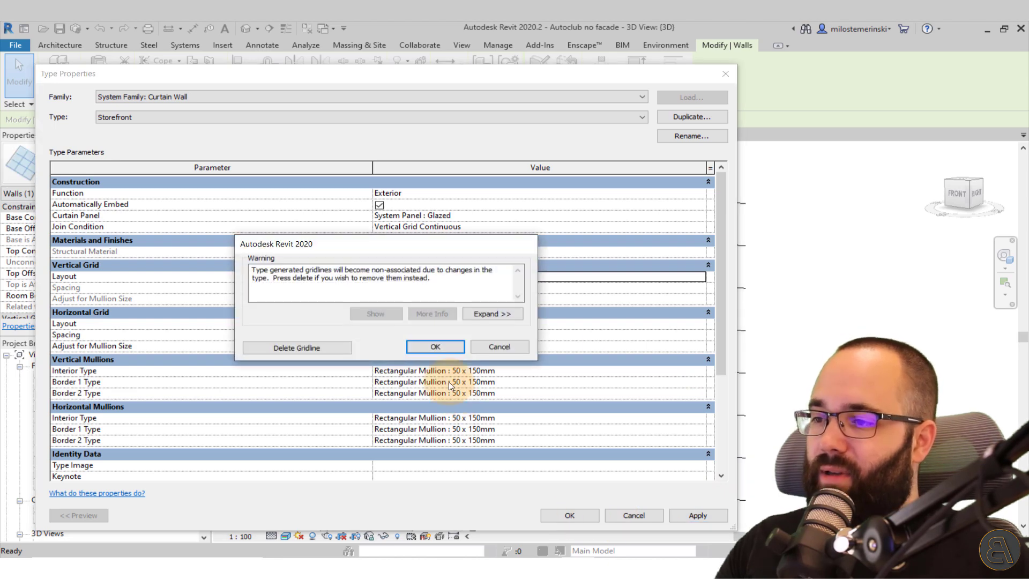
left_click(434, 347)
left_click(572, 513)
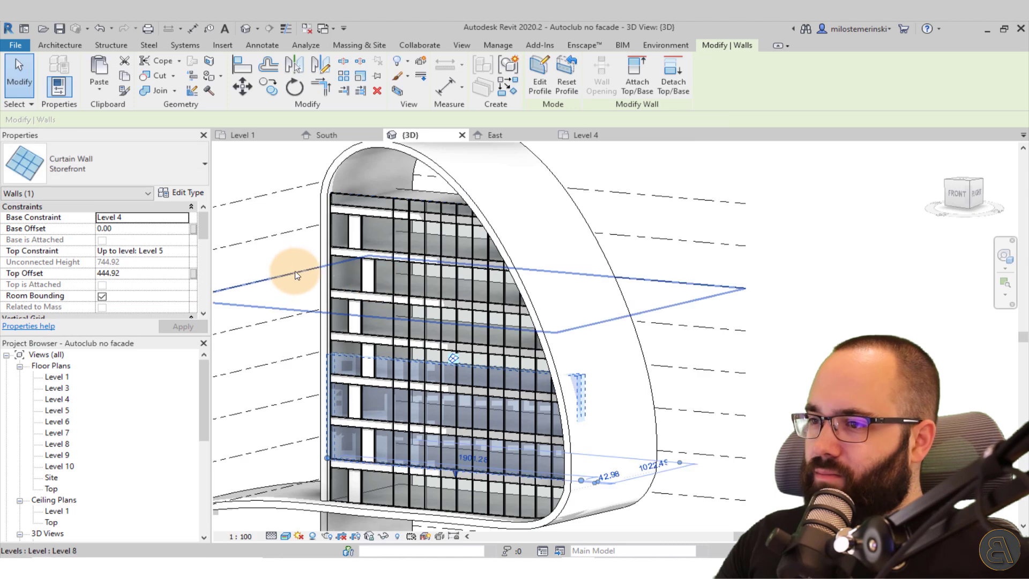
left_click(288, 298)
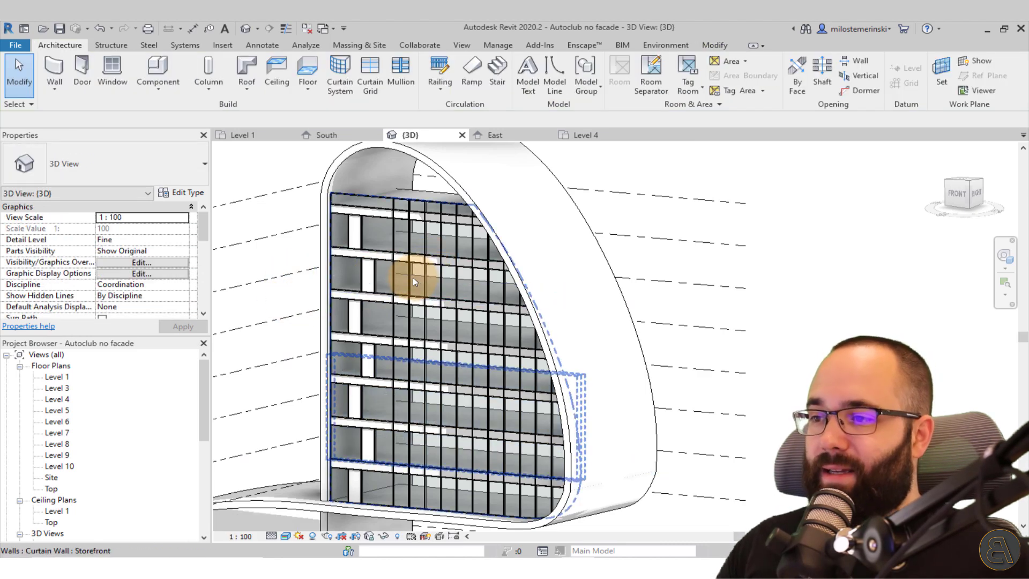
Delete the second and third full-height vertical gridlines, counted from the facade's straight edge
key("Tab")
left_click(410, 278)
key("Escape")
left_click(405, 247)
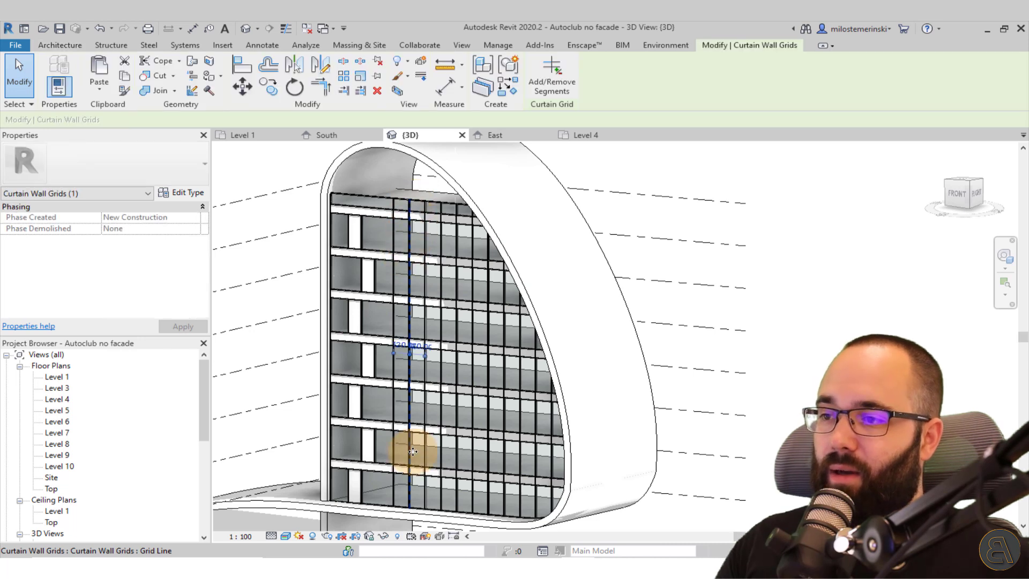
left_click(377, 91)
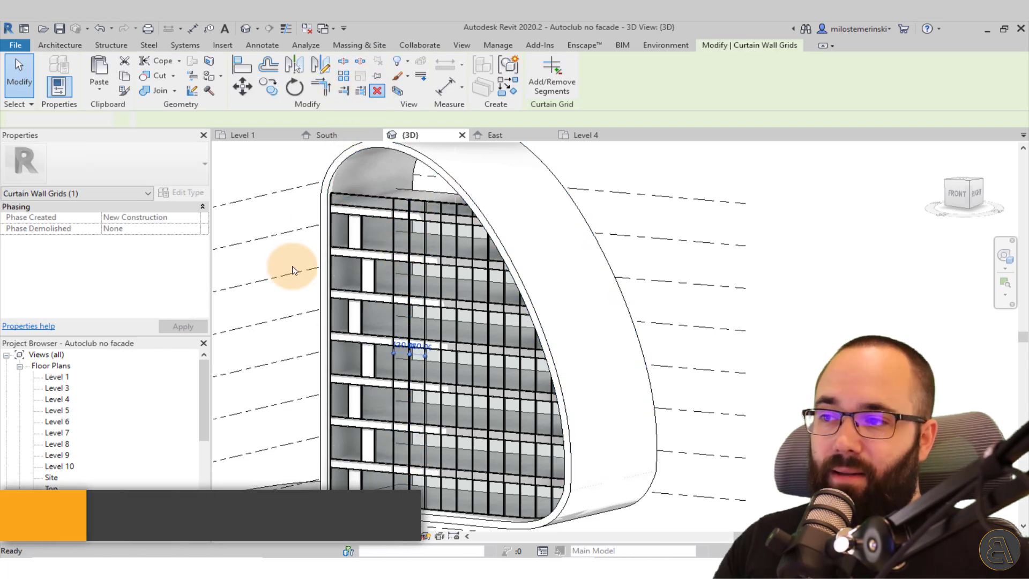
left_click(422, 239)
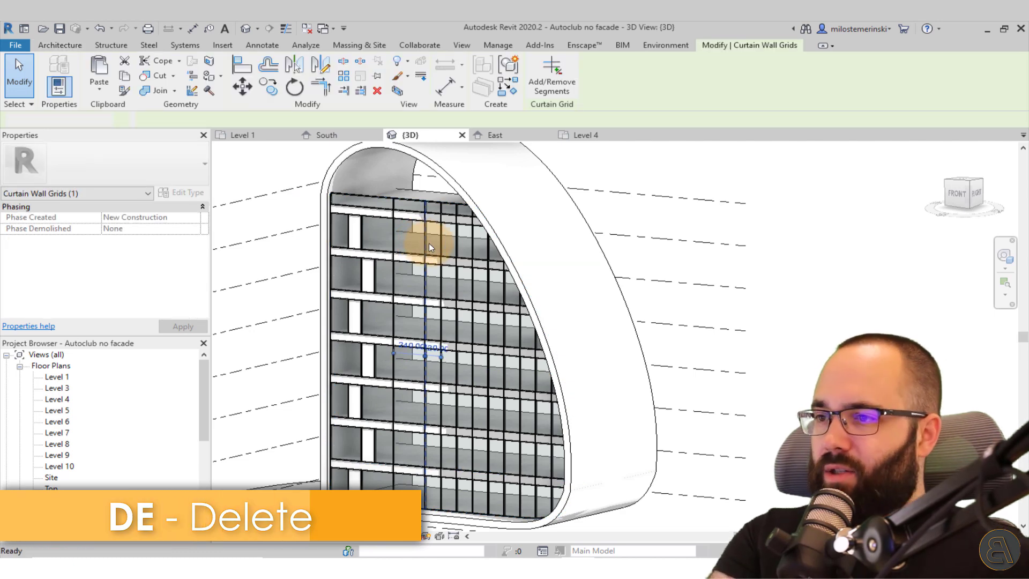
key("d")
key("e")
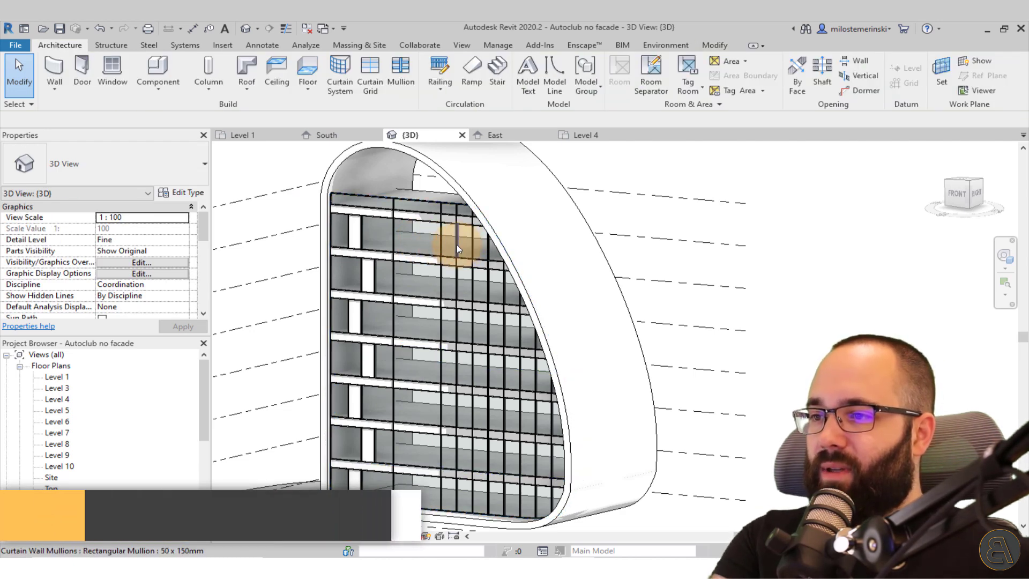
Keep the next full-height vertical gridline and delete the one after it, widening the second bay of the curtain wall
left_click(456, 245)
key("Escape")
scroll(456, 245, "up", 3)
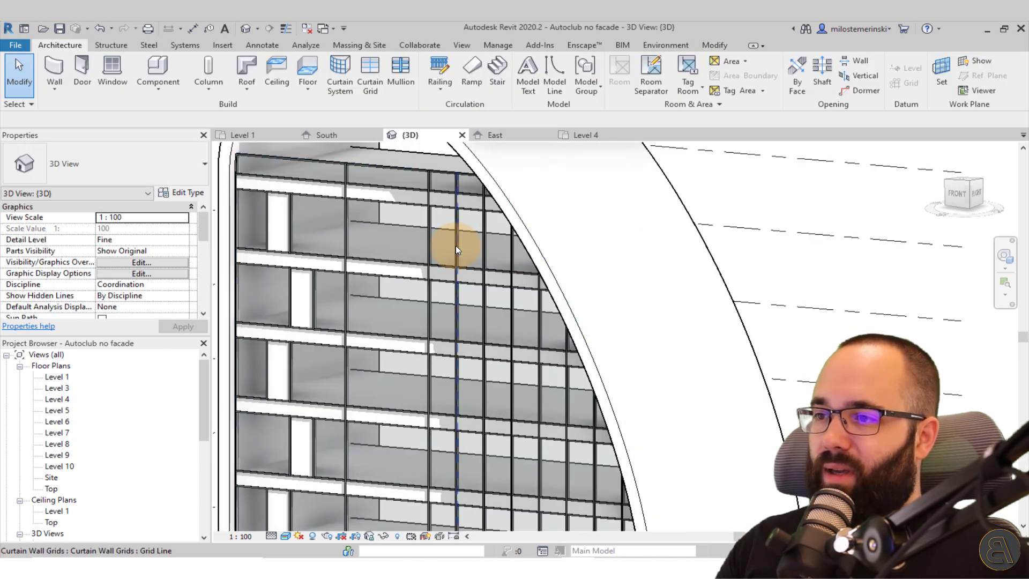
left_click(456, 246)
key("d")
key("e")
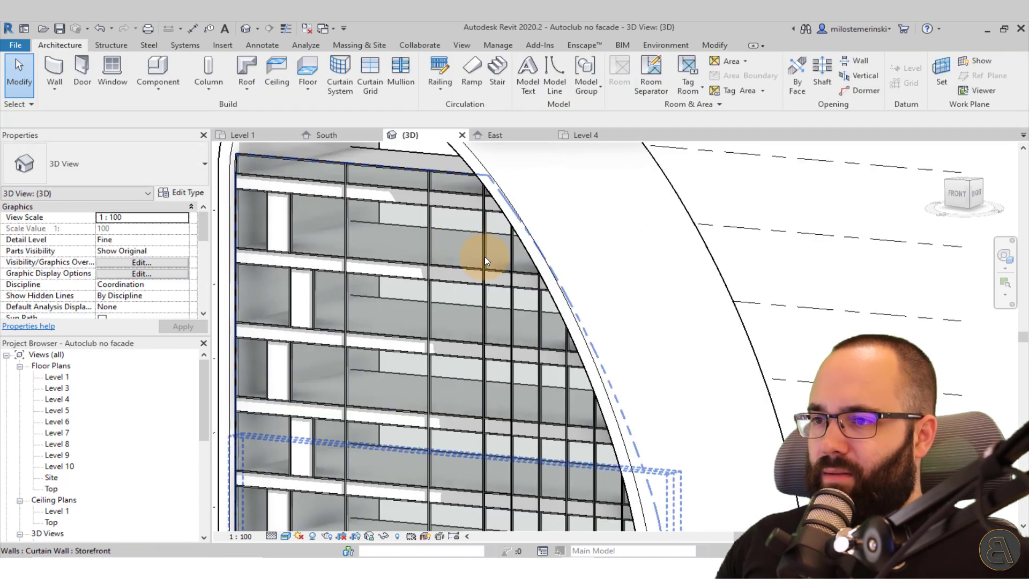
Keep the next vertical gridline and delete the three gridlines following it toward the curved edge of the facade
left_click(510, 258)
key("d")
key("e")
key("Tab")
left_click(541, 306)
key("Delete")
scroll(541, 304, "down", 3)
middle_click_drag(542, 304, 522, 227)
key("Tab")
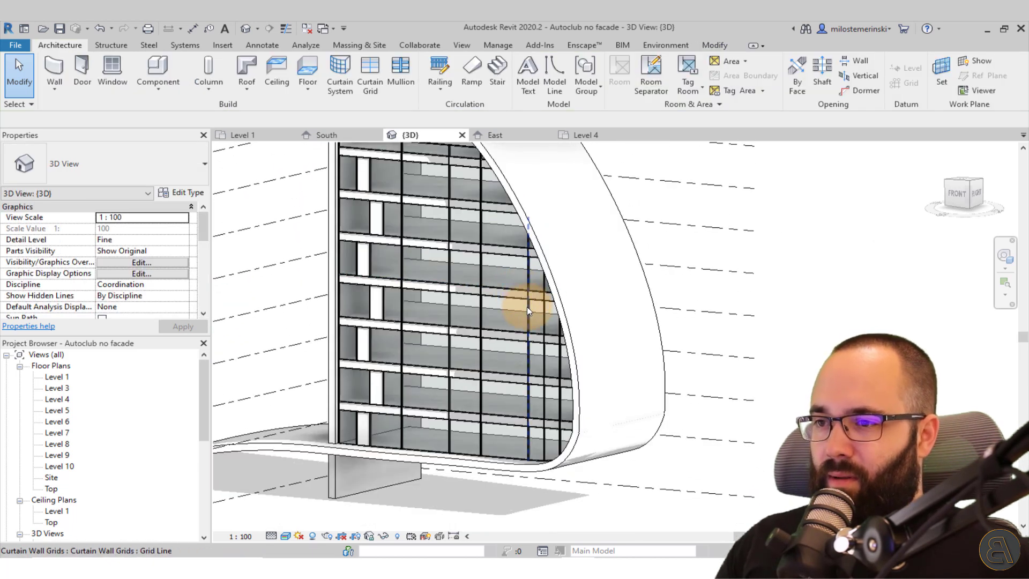
left_click(526, 307)
key("Delete")
Compare the upper floors' vertical divisions with the window layout in the Autoclub reference photo
middle_click_drag(471, 274, 551, 410)
middle_click_drag(459, 344, 502, 306)
scroll(505, 289, "up", 3)
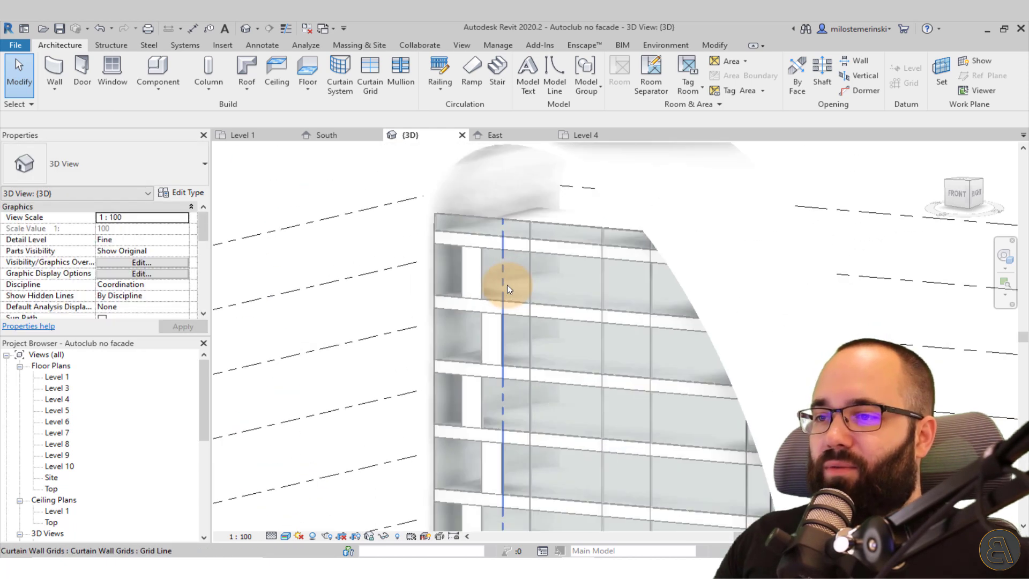
key("alt+Tab")
left_click_drag(359, 147, 403, 122)
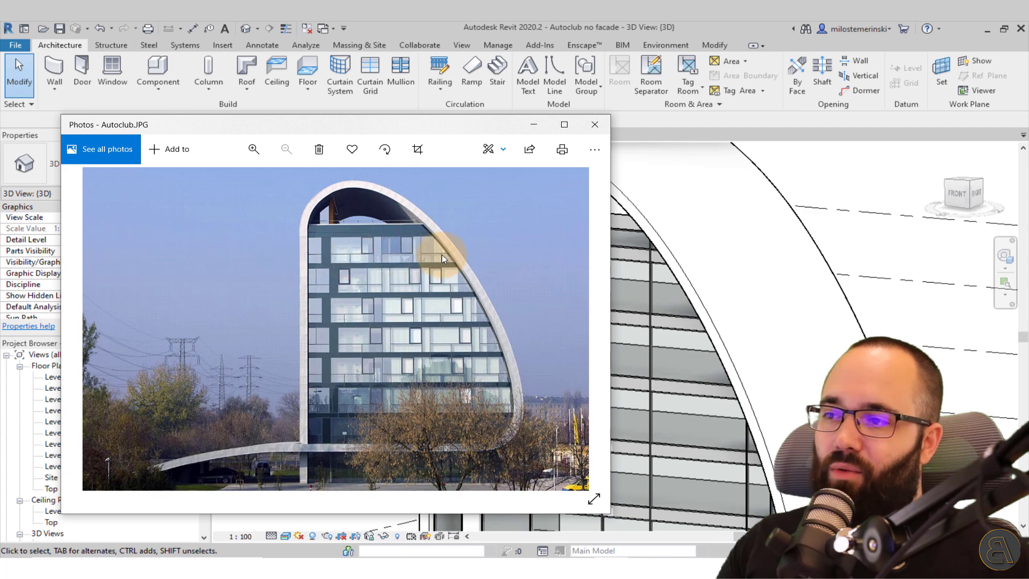
key("alt+Tab")
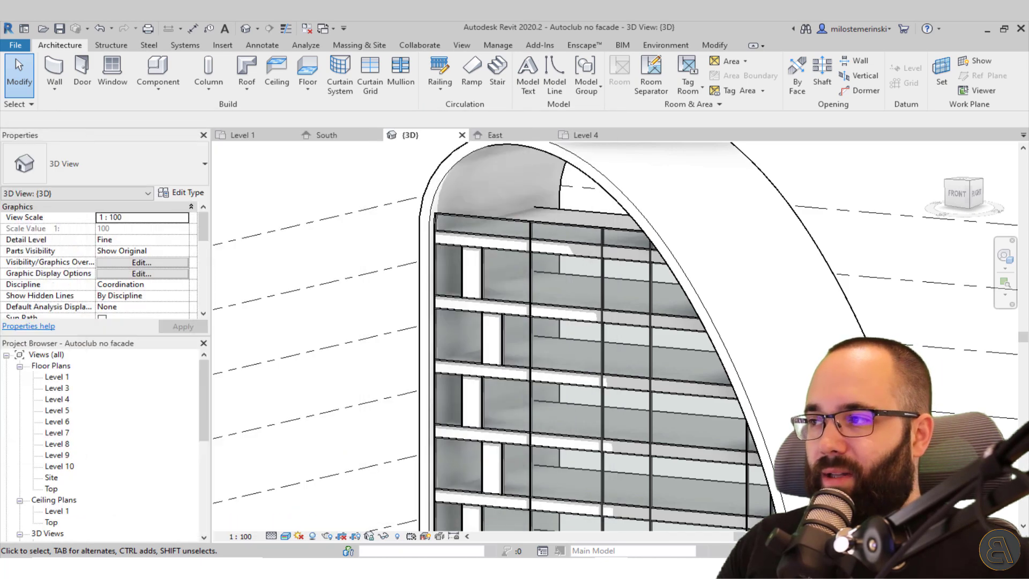
middle_click_drag(311, 231, 436, 226)
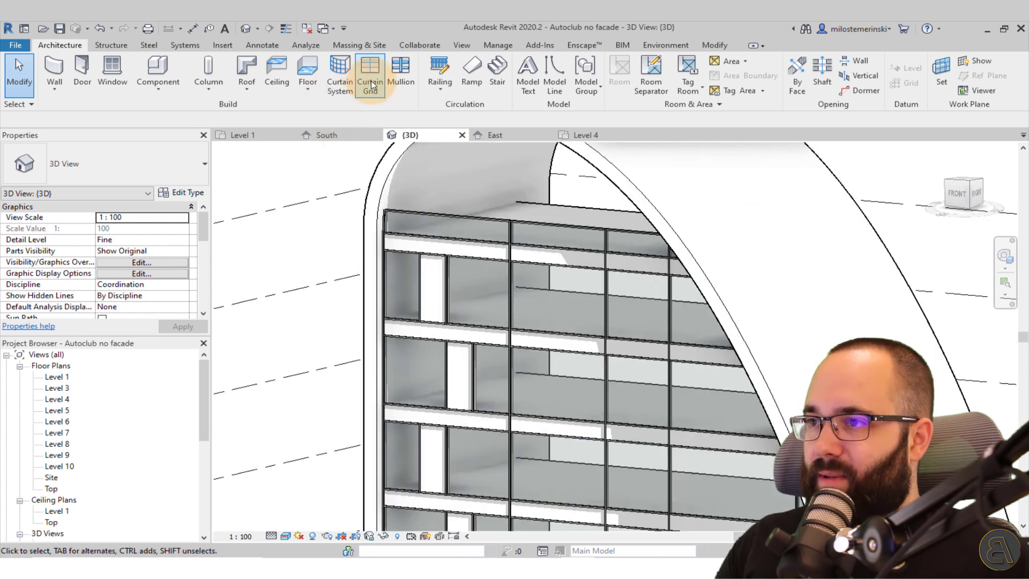
Add a horizontal curtain grid line through all segments of the topmost window row, 100 above its lower edge and 140 below its upper edge
left_click(370, 75)
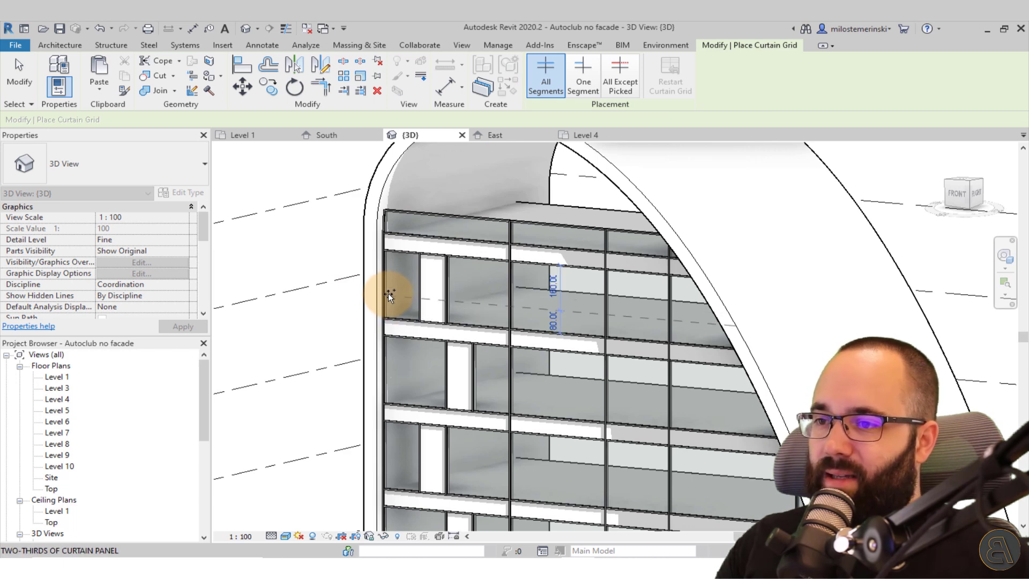
scroll(388, 293, "up", 3)
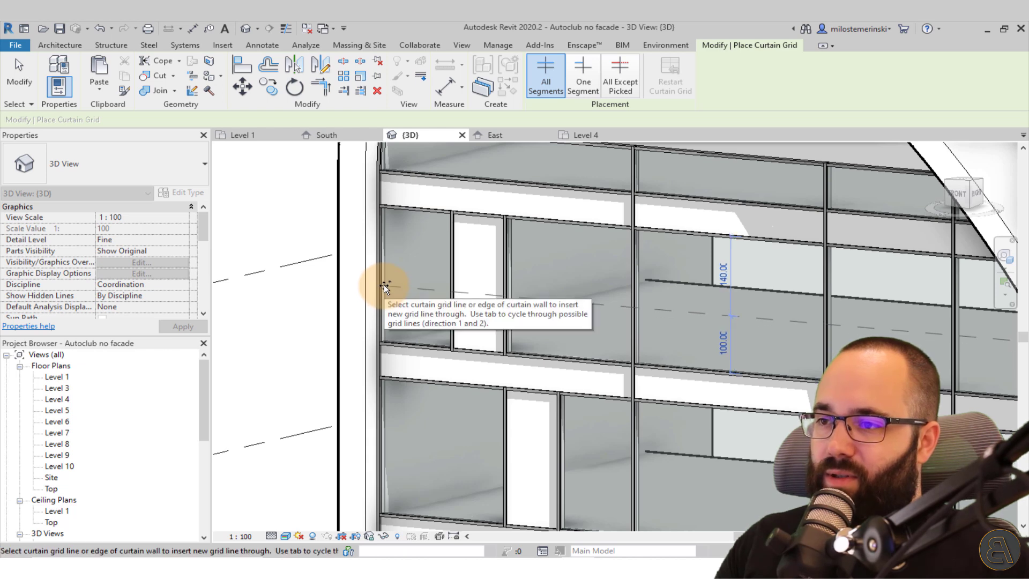
left_click(460, 328)
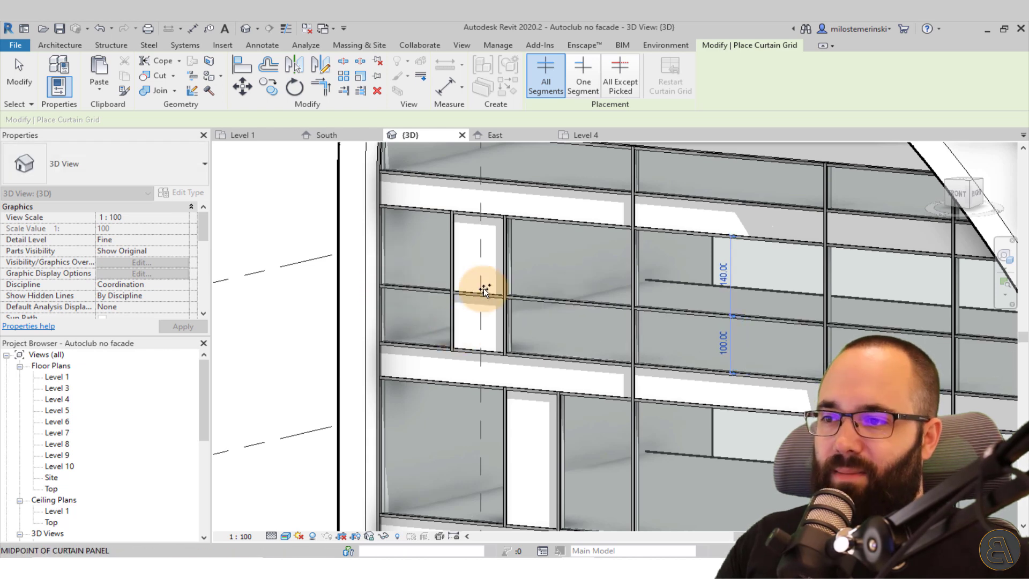
key("Escape")
scroll(484, 292, "down", 2)
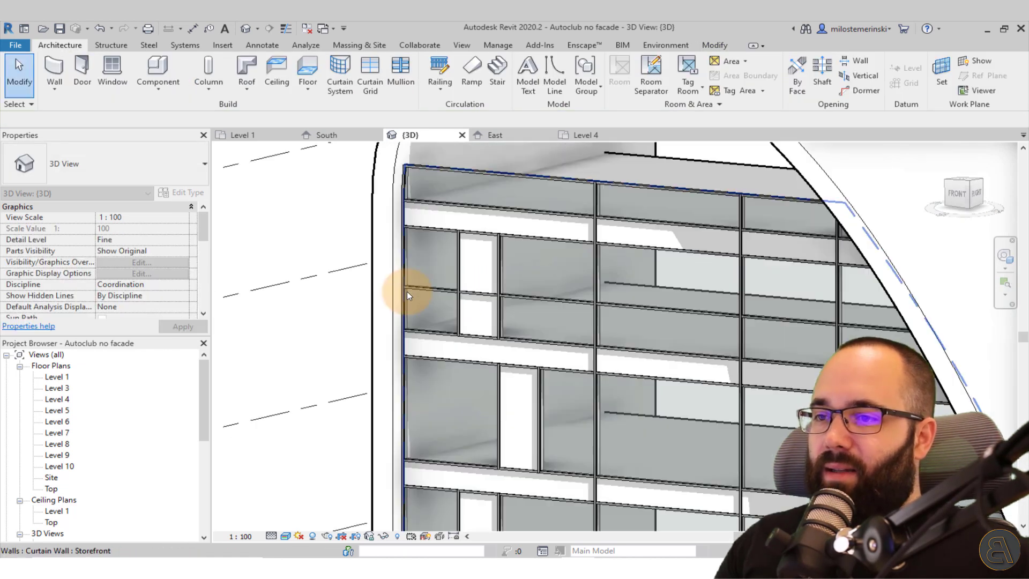
Remove the segment of the topmost window row's horizontal gridline that crosses the white solid panel
left_click(523, 297)
scroll(503, 308, "down", 1)
middle_click_drag(503, 308, 464, 309)
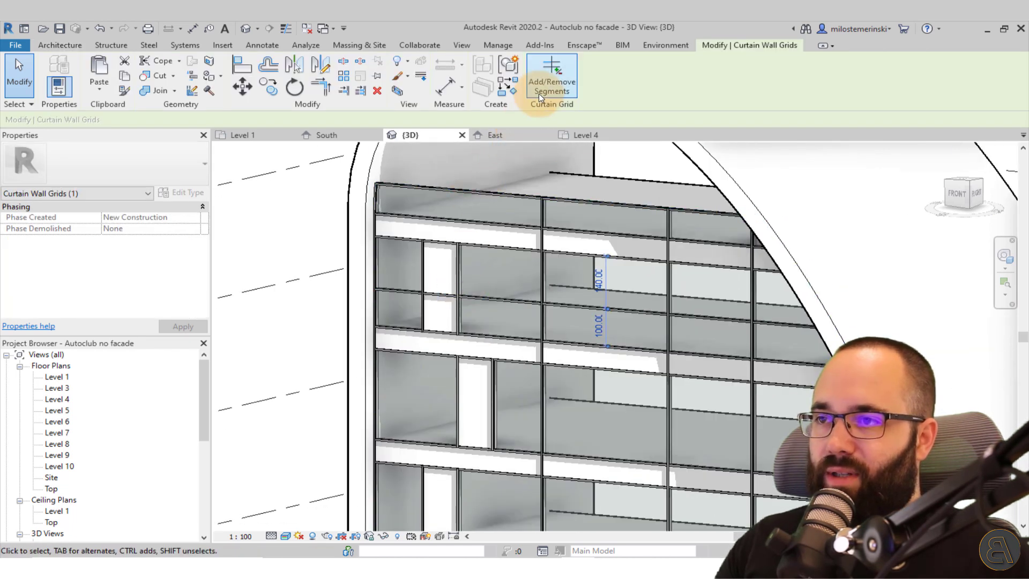
left_click(539, 93)
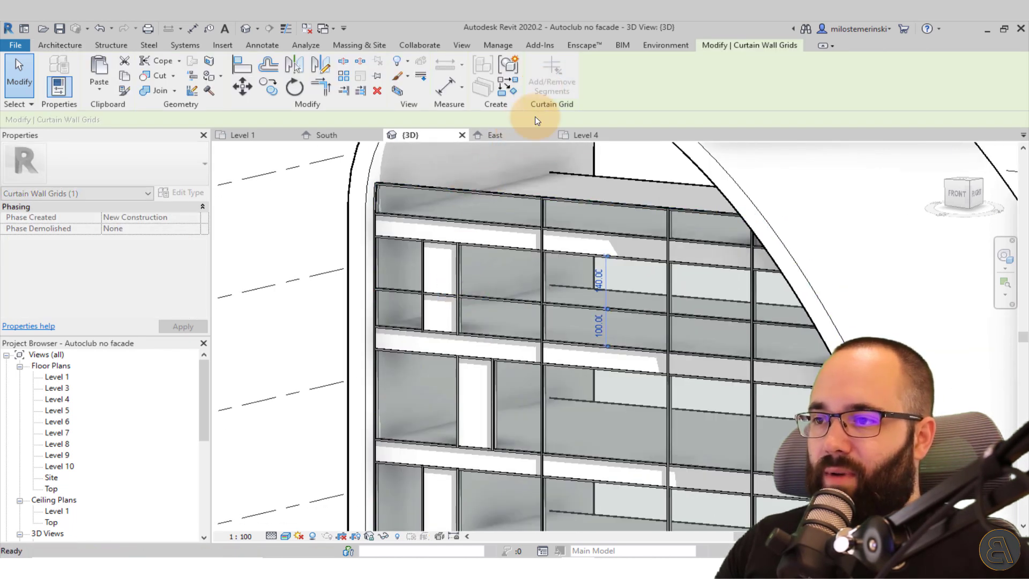
left_click(437, 296)
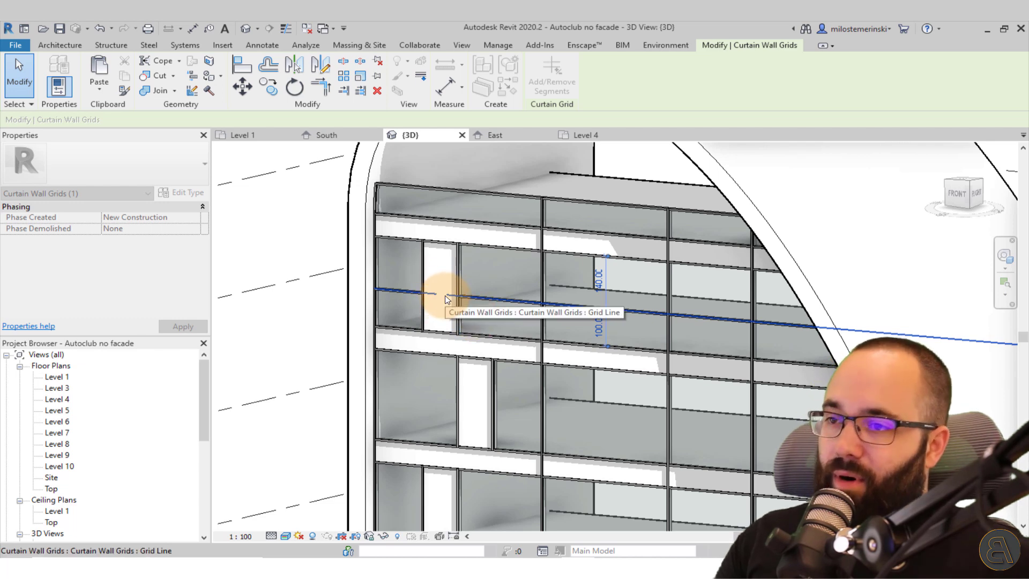
key("Escape")
middle_click_drag(449, 303, 437, 295)
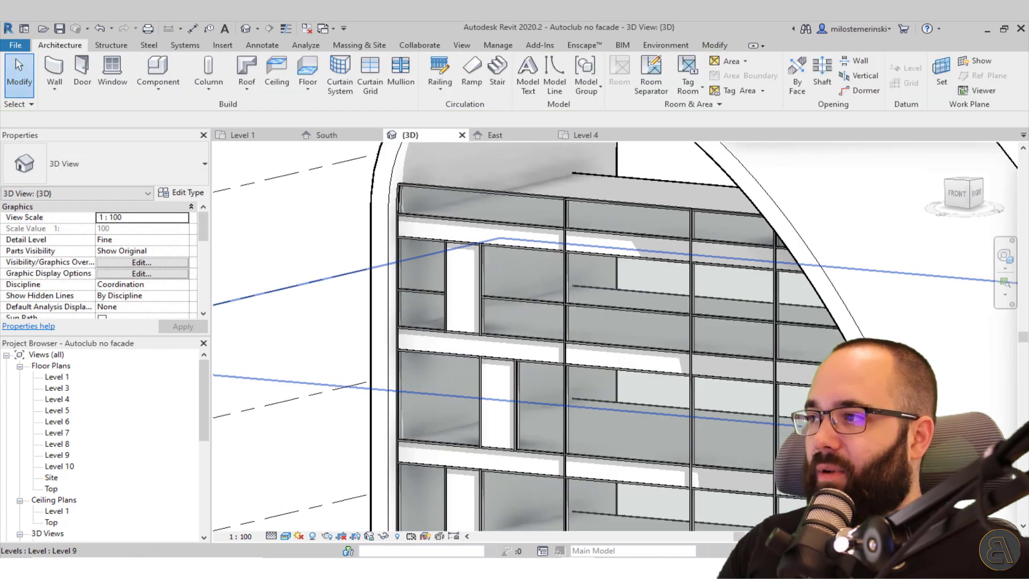
Check the reference photo and move the first full-height vertical gridline past the solid panels closer to the next one, widening the first bay
left_click_drag(0, 145, 463, 114)
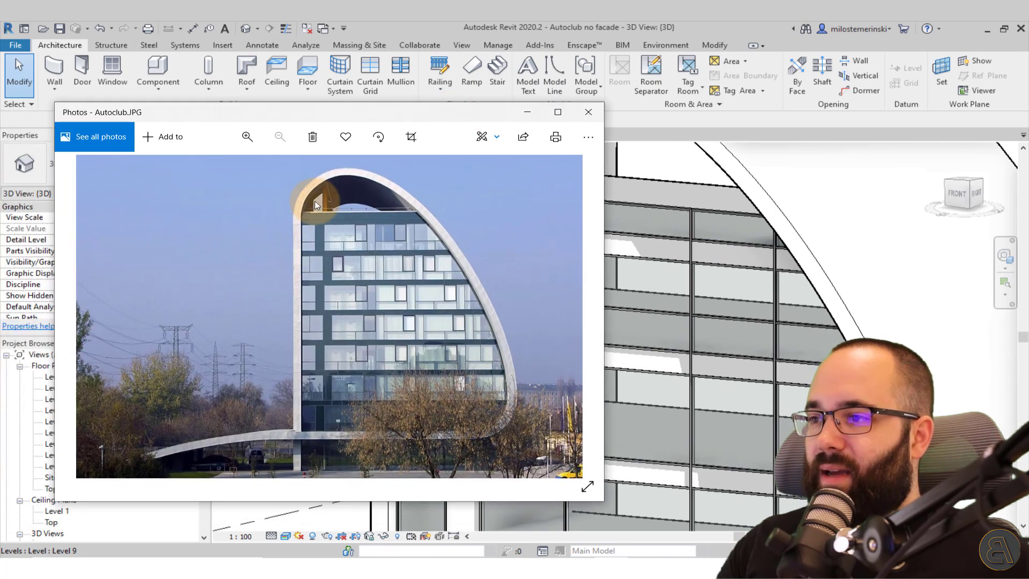
left_click_drag(362, 109, 0, 110)
left_click_drag(111, 110, 420, 114)
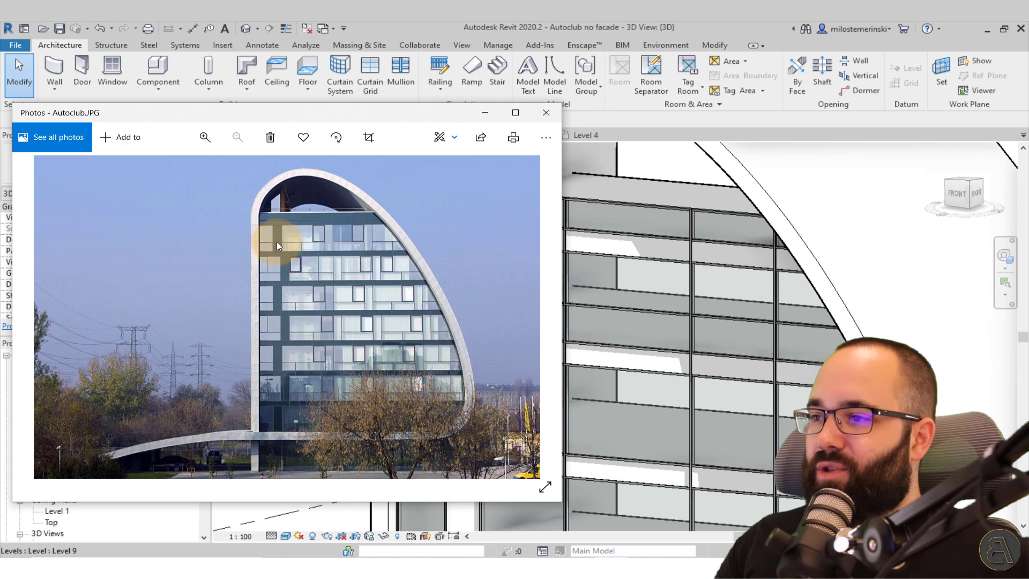
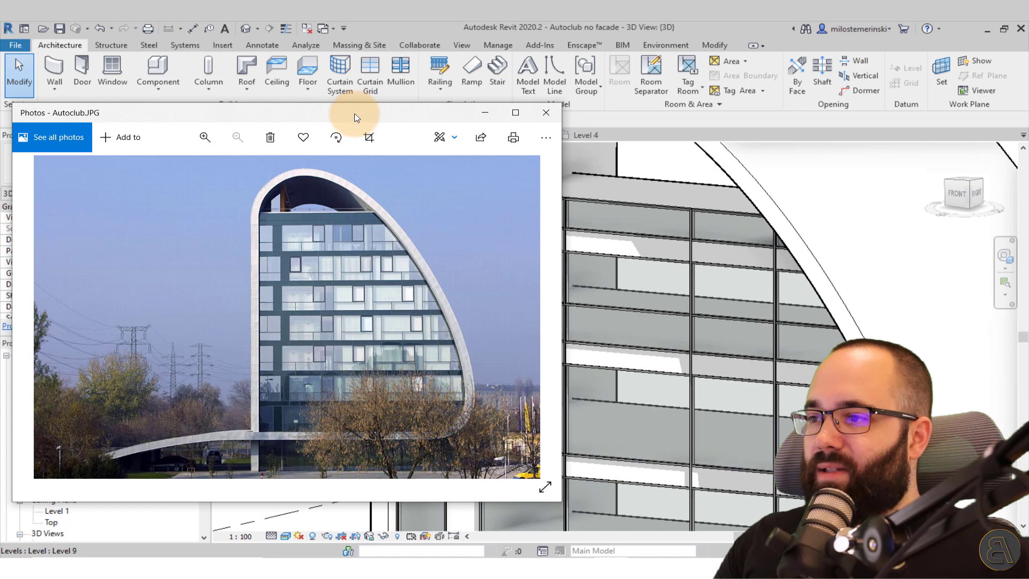
left_click_drag(330, 122, 0, 126)
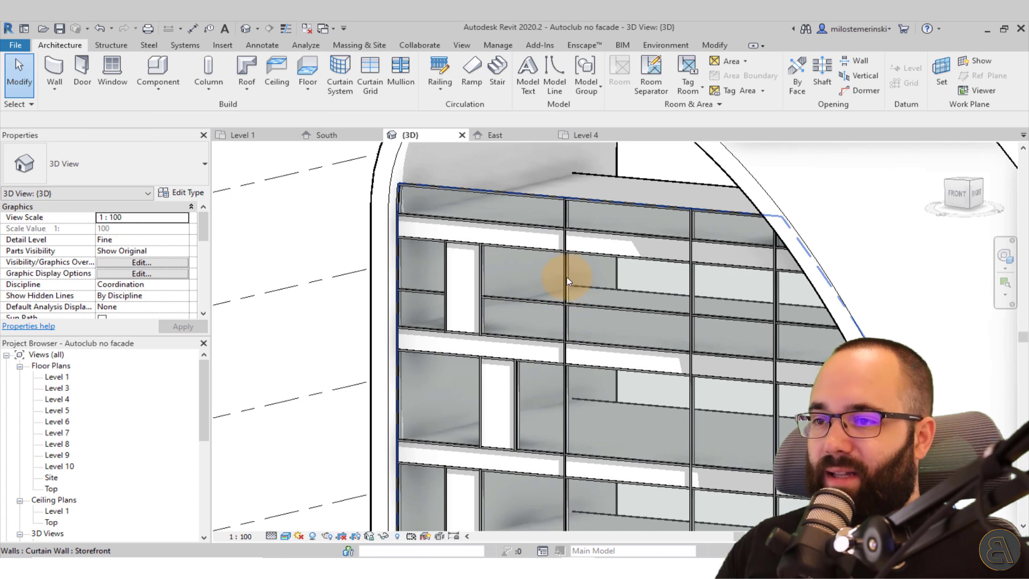
key("Tab")
left_click_drag(565, 276, 622, 275)
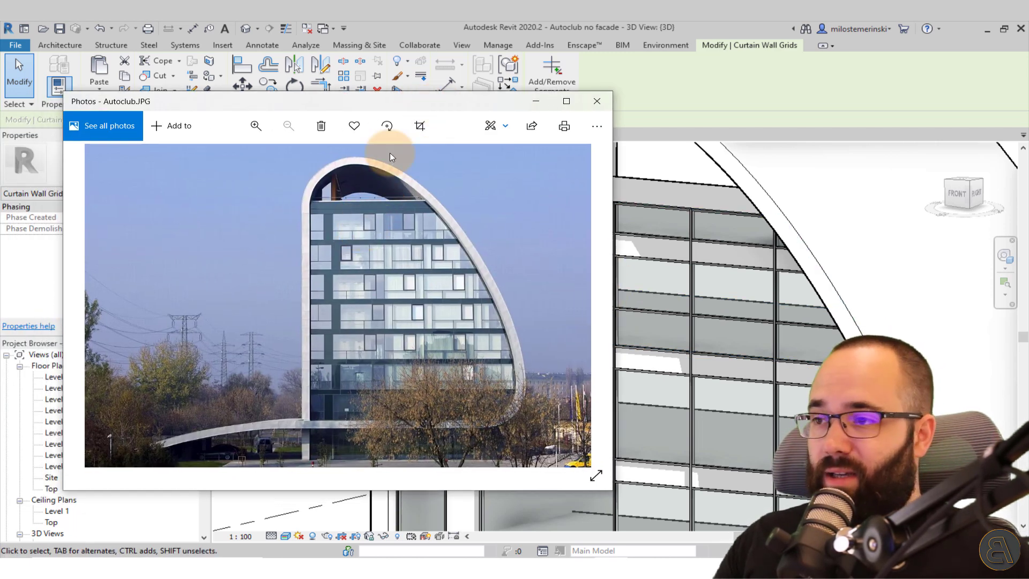
left_click_drag(395, 107, 1, 110)
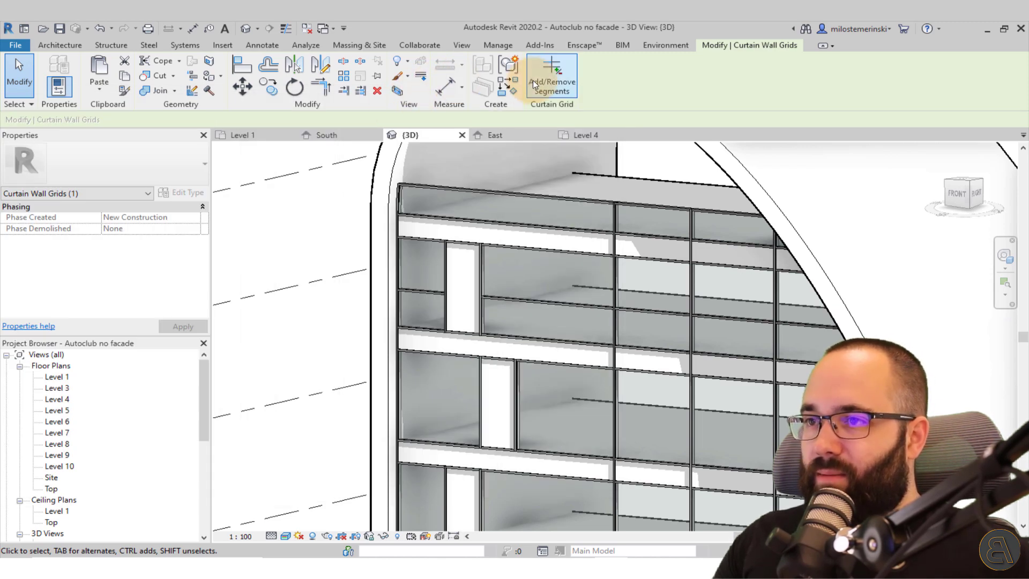
Add two staggered one-segment vertical grid lines beside the topmost solid panel, one in the upper pane and one in the lower pane
left_click(51, 44)
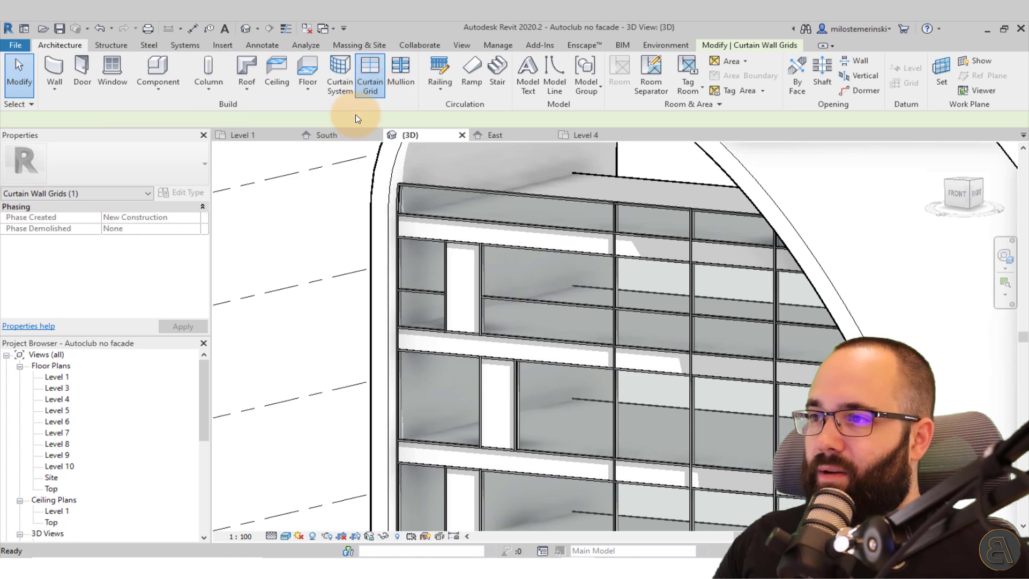
left_click(371, 89)
left_click(583, 88)
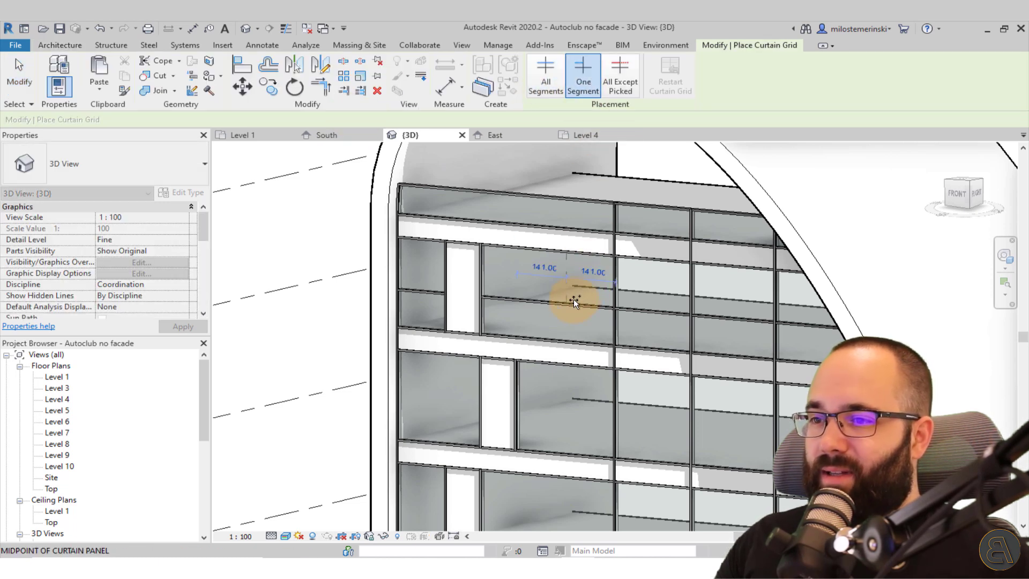
left_click(573, 299)
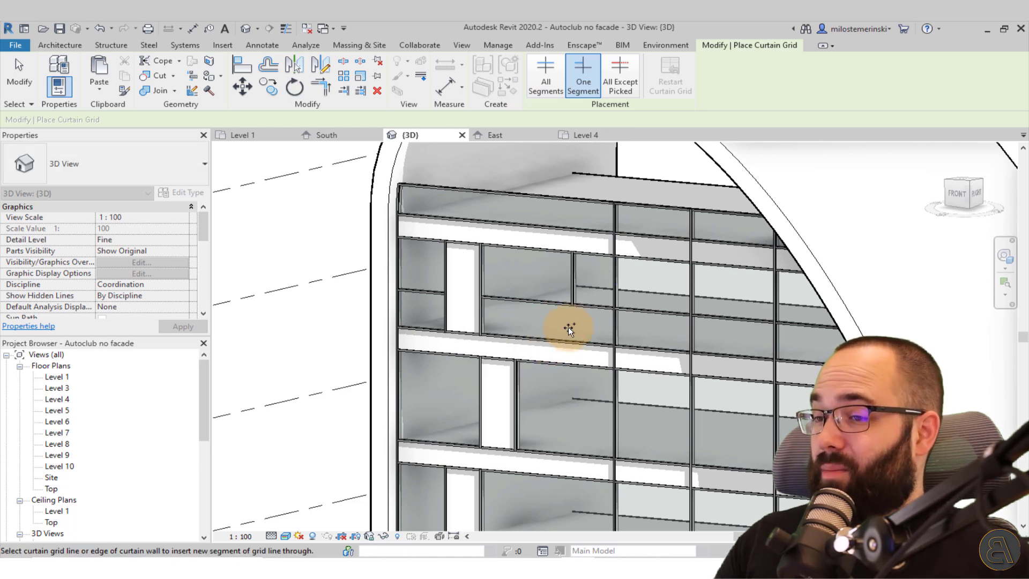
left_click(539, 304)
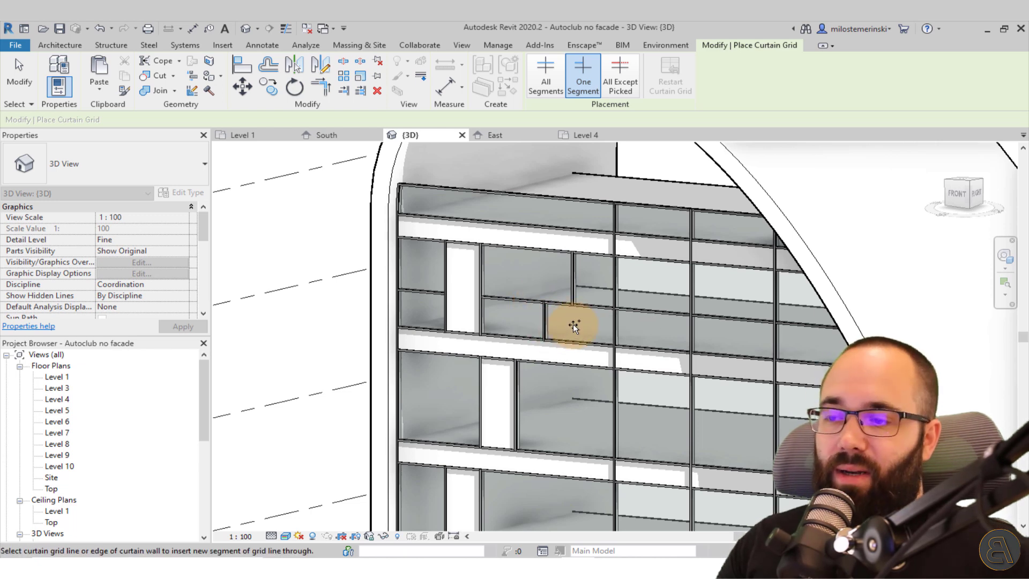
middle_click_drag(542, 341, 490, 311)
key("Escape")
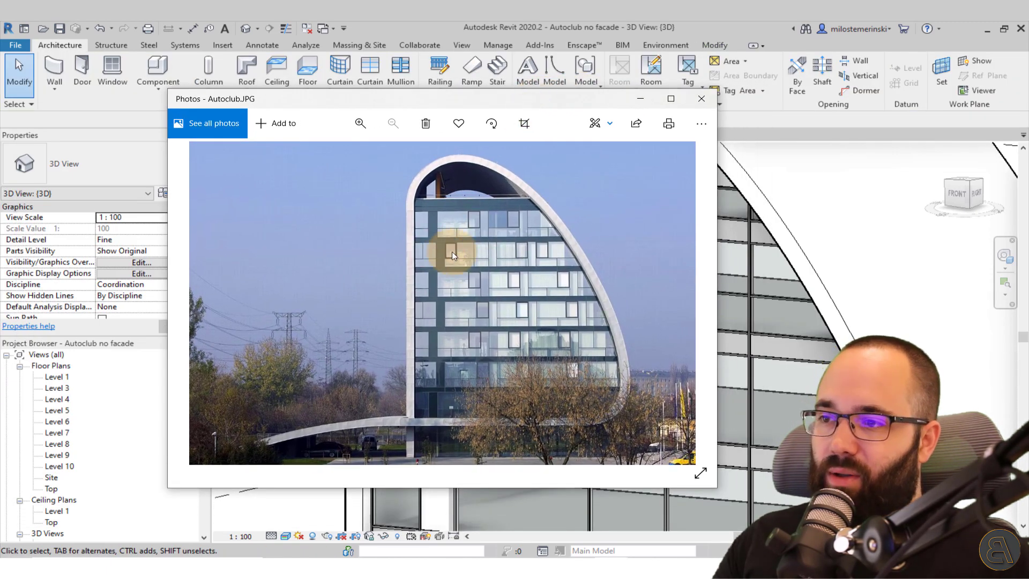
Check the next floor in the reference photo and add a horizontal grid line through all segments of the second window row from the top
left_click_drag(478, 97, 0, 71)
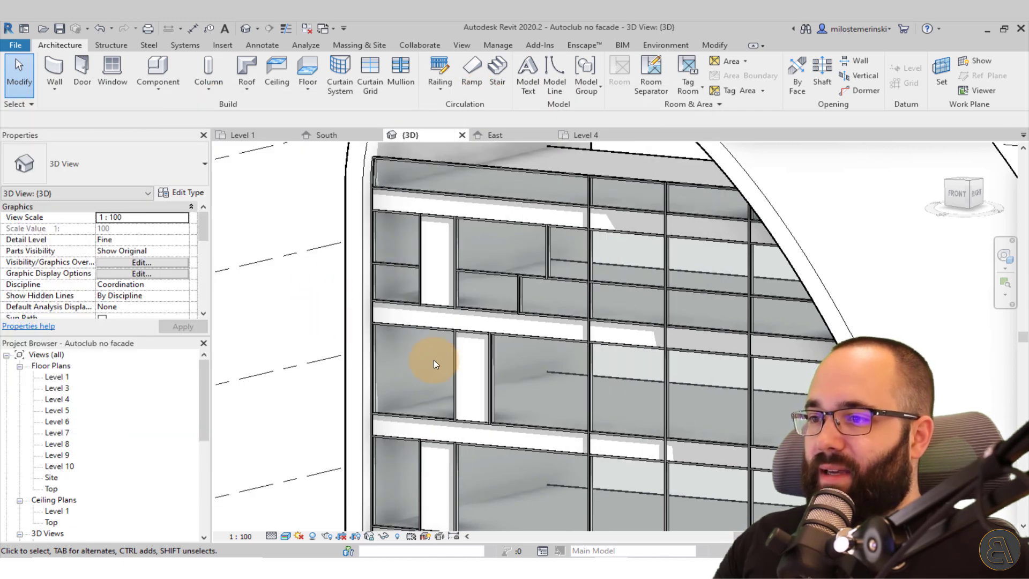
middle_click_drag(379, 282, 330, 286)
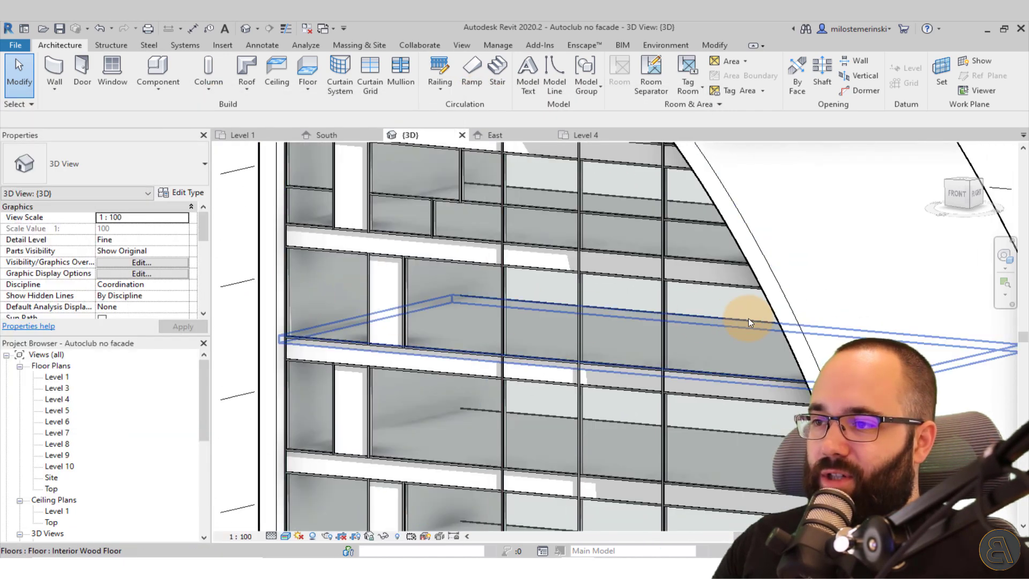
left_click(370, 75)
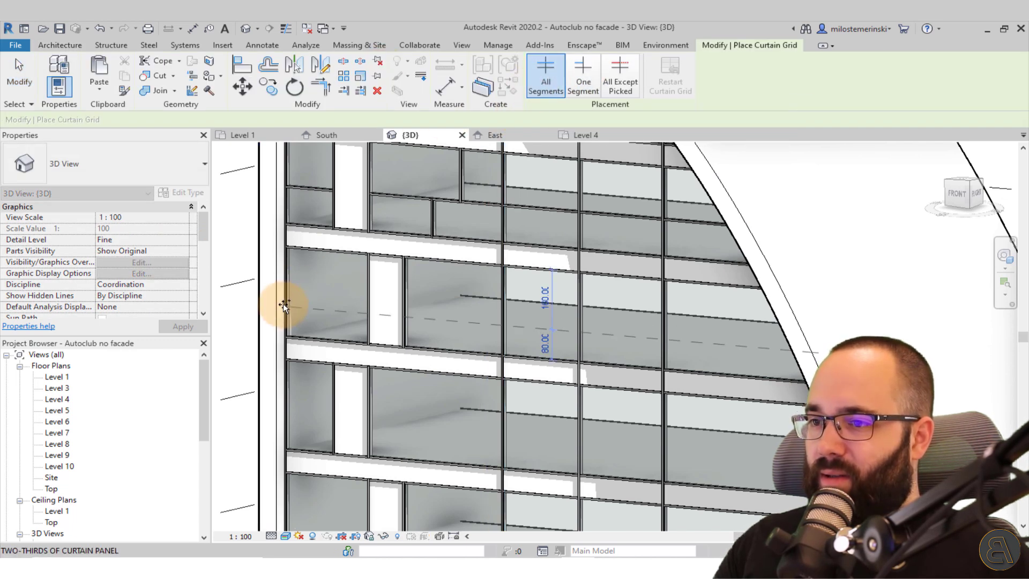
scroll(284, 303, "up", 2)
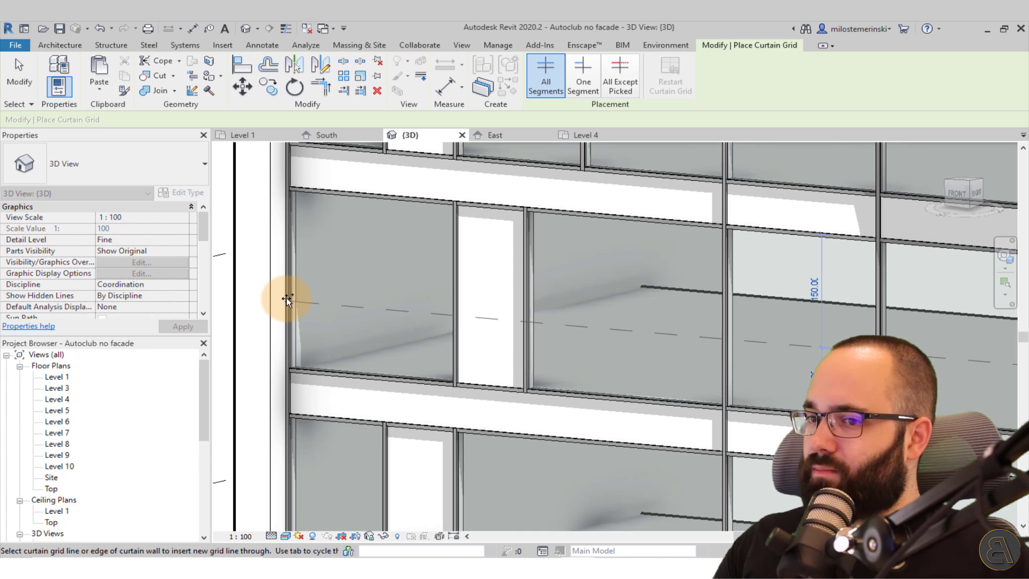
scroll(379, 323, "down", 3)
middle_click_drag(379, 323, 320, 316)
scroll(346, 311, "up", 2)
key("Escape")
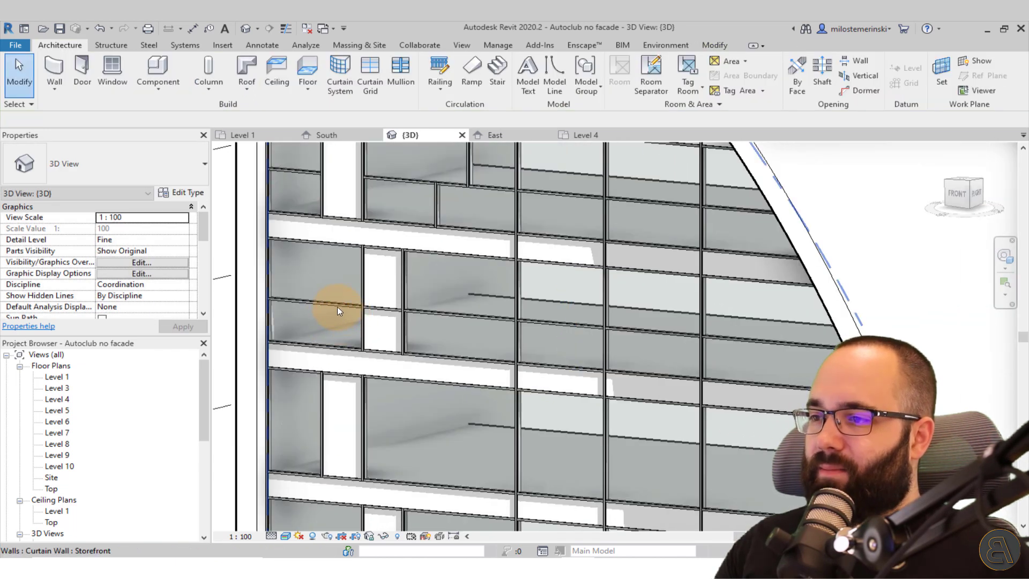
Remove the segment of the second window row's horizontal gridline that crosses the white solid panel
left_click(336, 307)
left_click(530, 76)
left_click(390, 306)
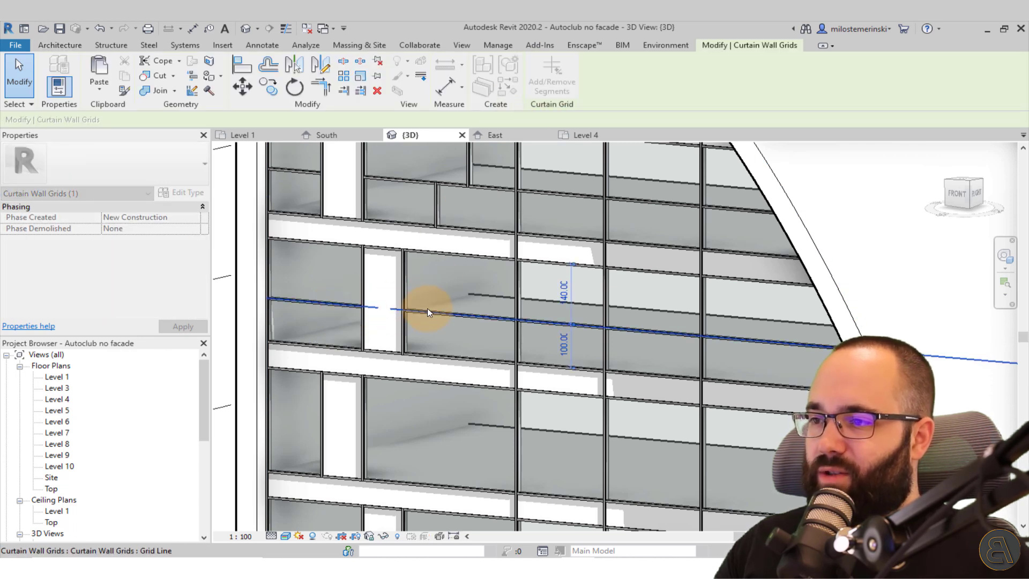
scroll(427, 307, "up", 2)
scroll(531, 297, "down", 2)
key("Escape")
key("Escape")
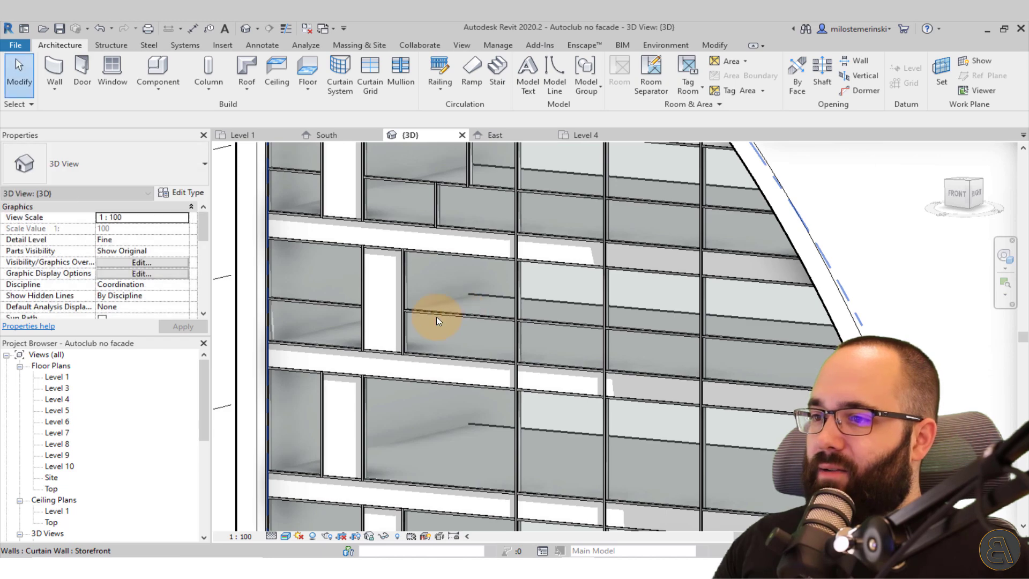
Check the reference photo and add a one-segment vertical grid line 70 from the wall's straight edge in the second window row's first upper pane
middle_click_drag(323, 304, 411, 321)
left_click_drag(0, 113, 435, 91)
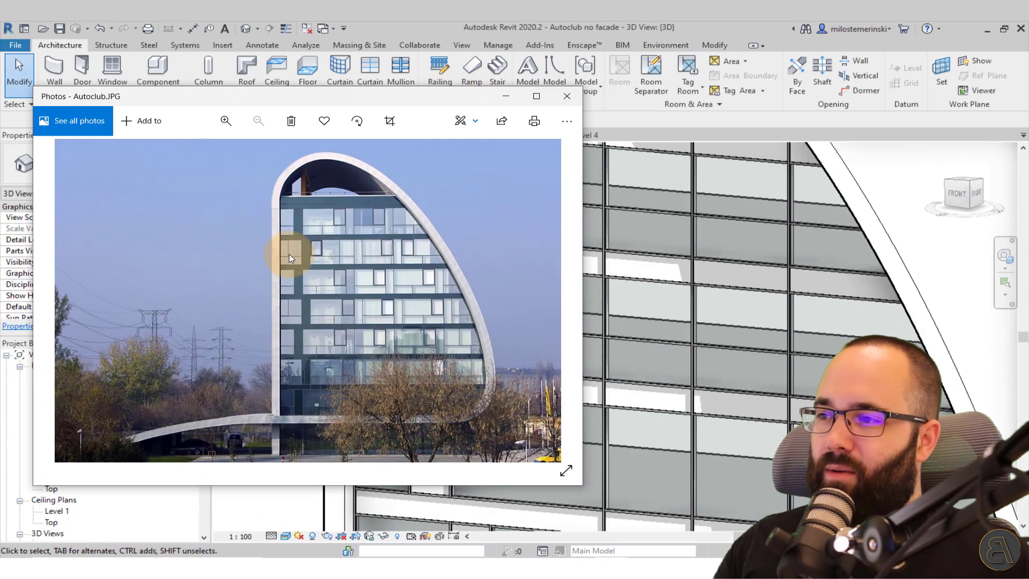
left_click(390, 73)
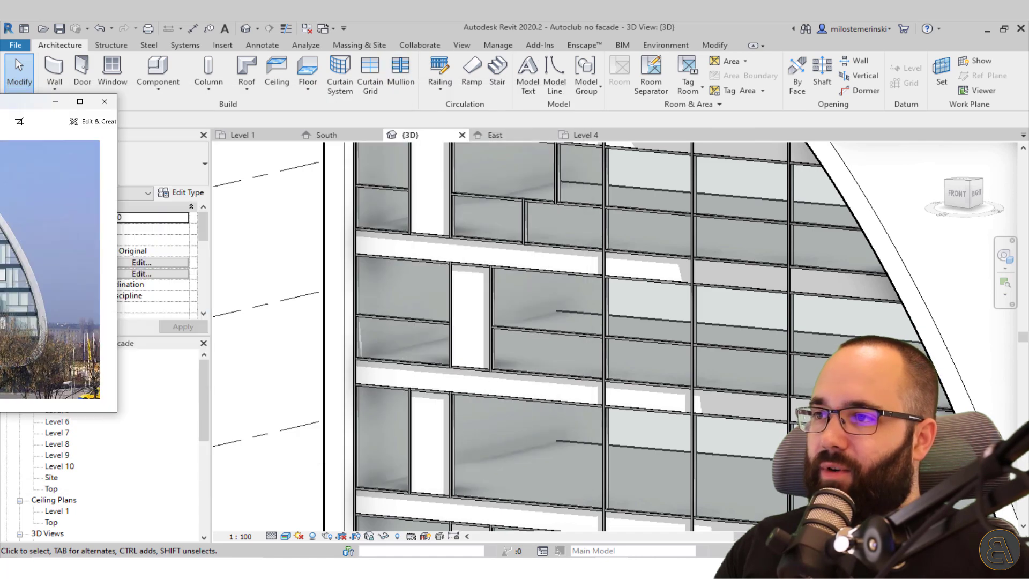
left_click(336, 91)
left_click(371, 96)
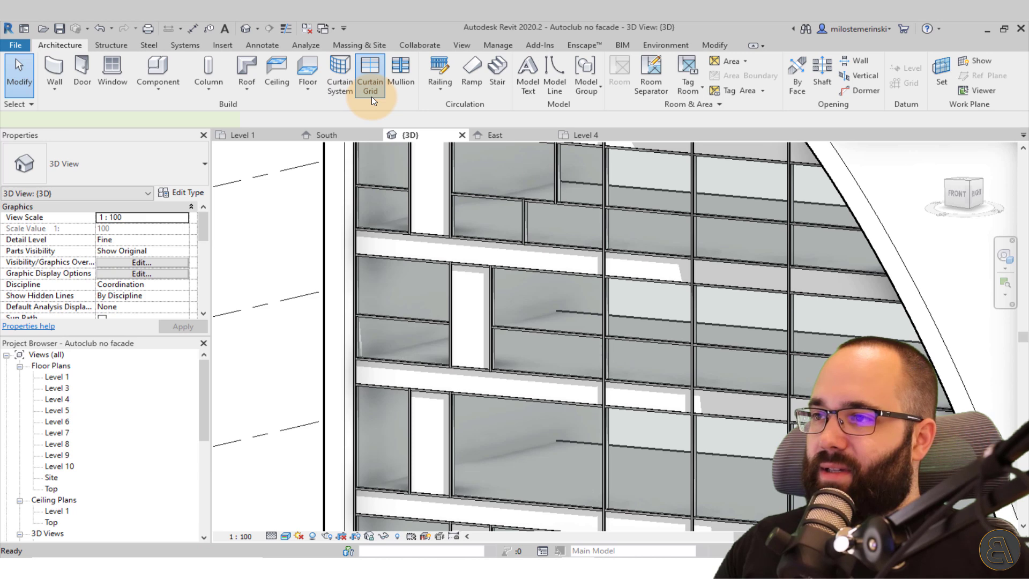
left_click(583, 80)
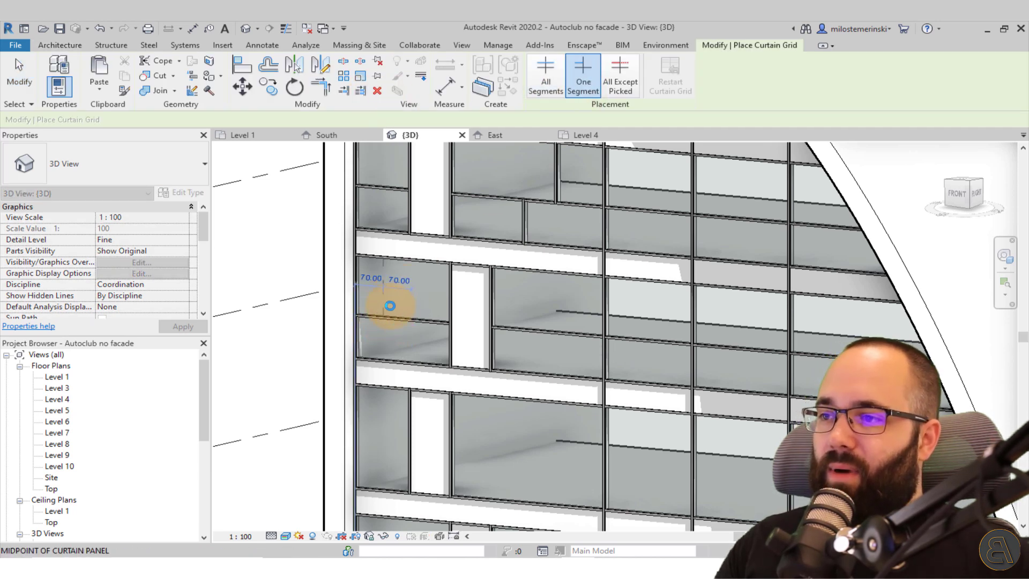
left_click(390, 307)
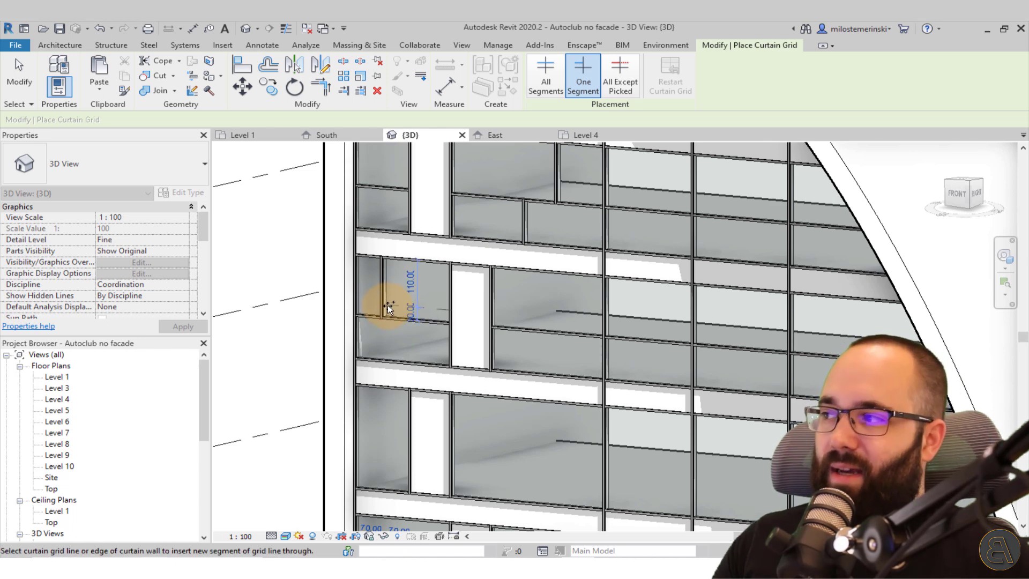
key("Escape")
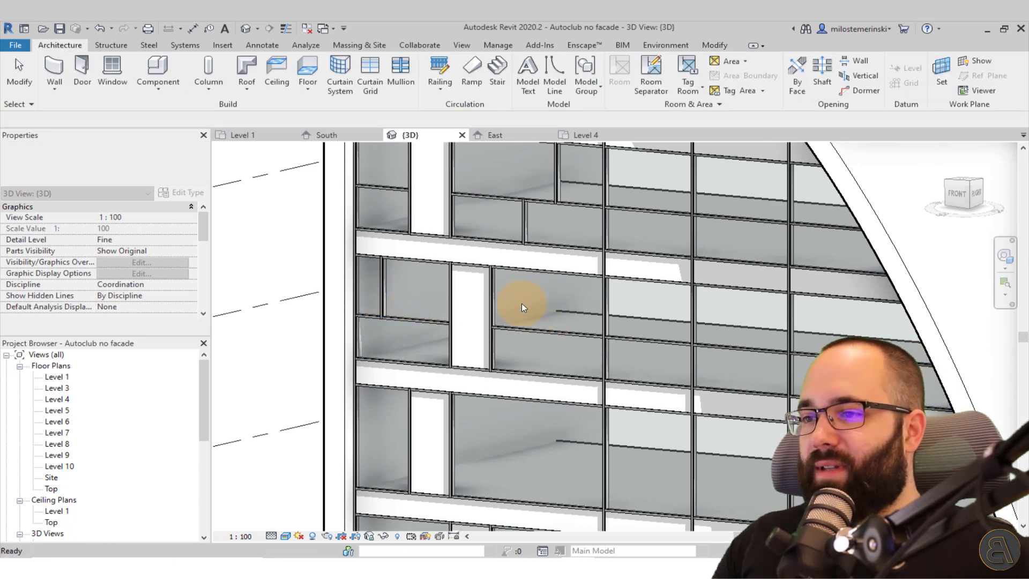
Open the South elevation at the facade's two topmost window rows
scroll(528, 301, "down", 2)
left_click(531, 134)
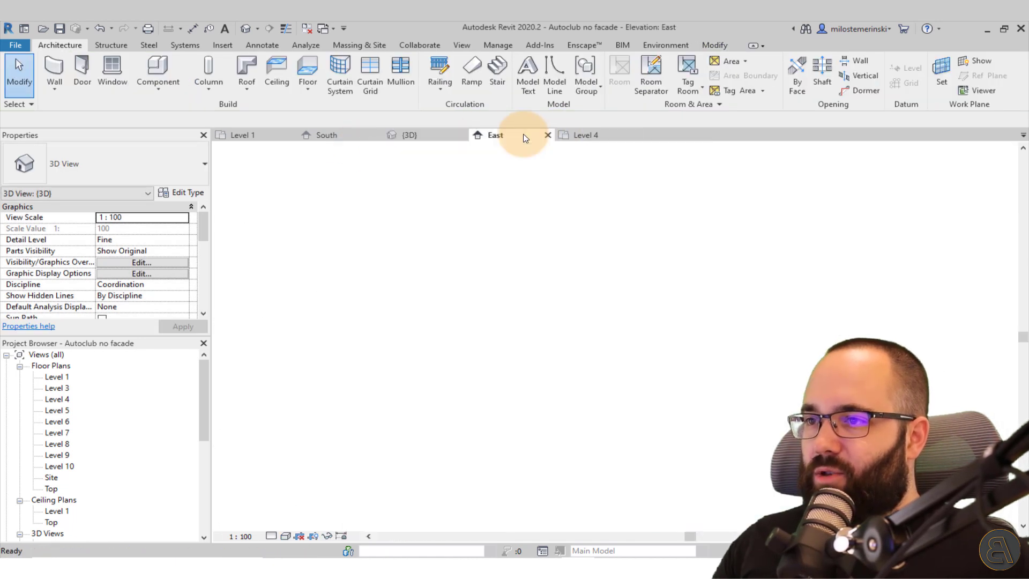
left_click(327, 136)
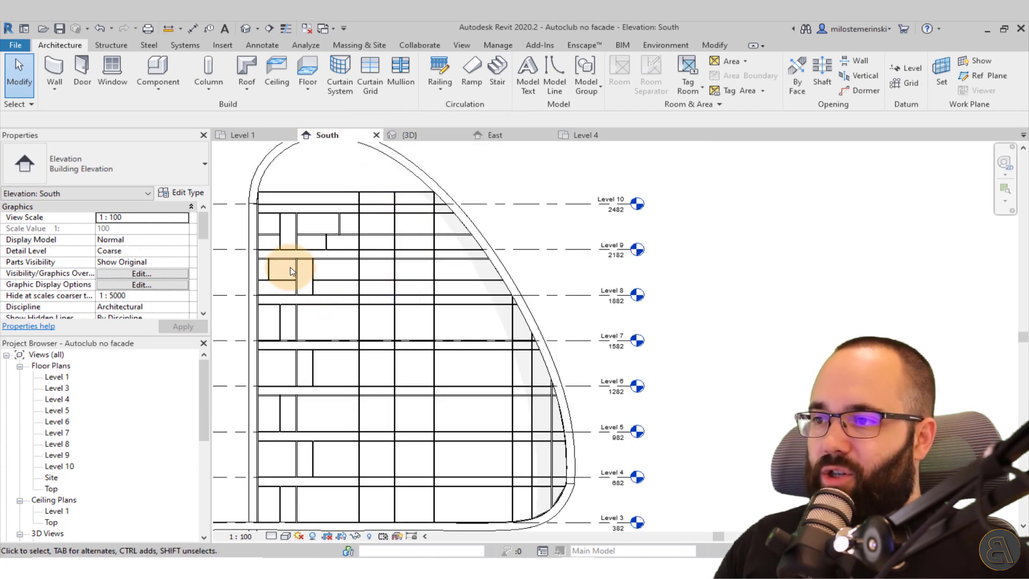
scroll(292, 263, "up", 3)
middle_click_drag(311, 259, 360, 301)
scroll(359, 302, "up", 2)
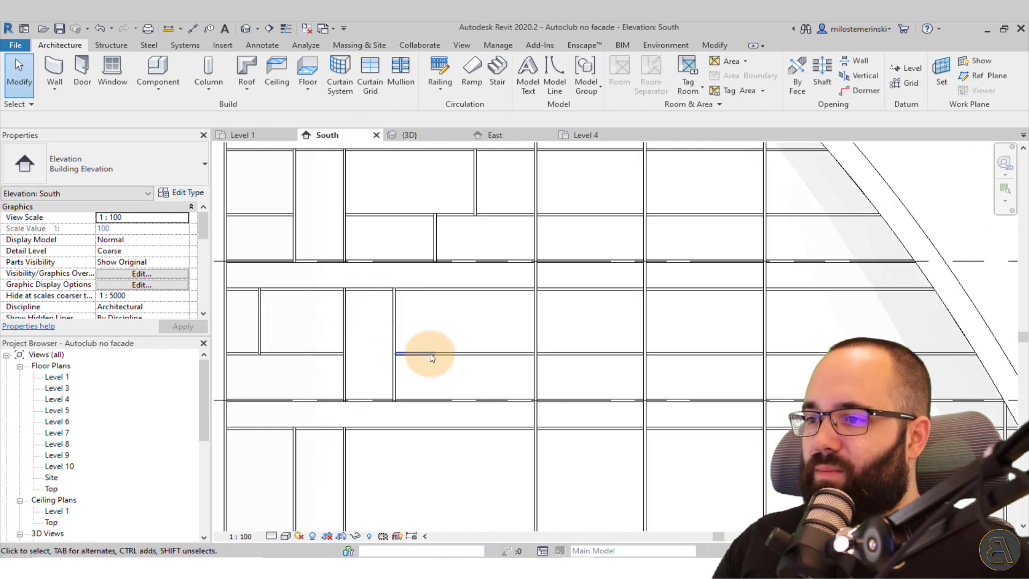
Move the short vertical gridline in the topmost window row's lower pane closer to the one in the upper pane
key("Tab")
key("Tab")
left_click(436, 238)
left_click(435, 276)
left_click_drag(432, 248, 457, 307)
scroll(457, 307, "down", 2)
middle_click_drag(458, 307, 484, 357)
scroll(484, 357, "up", 2)
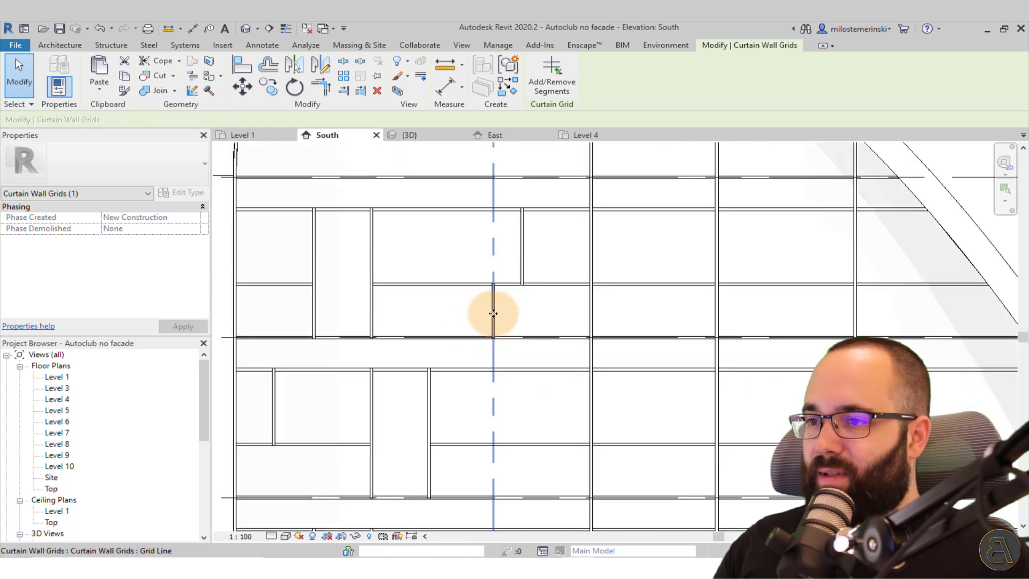
key("Escape")
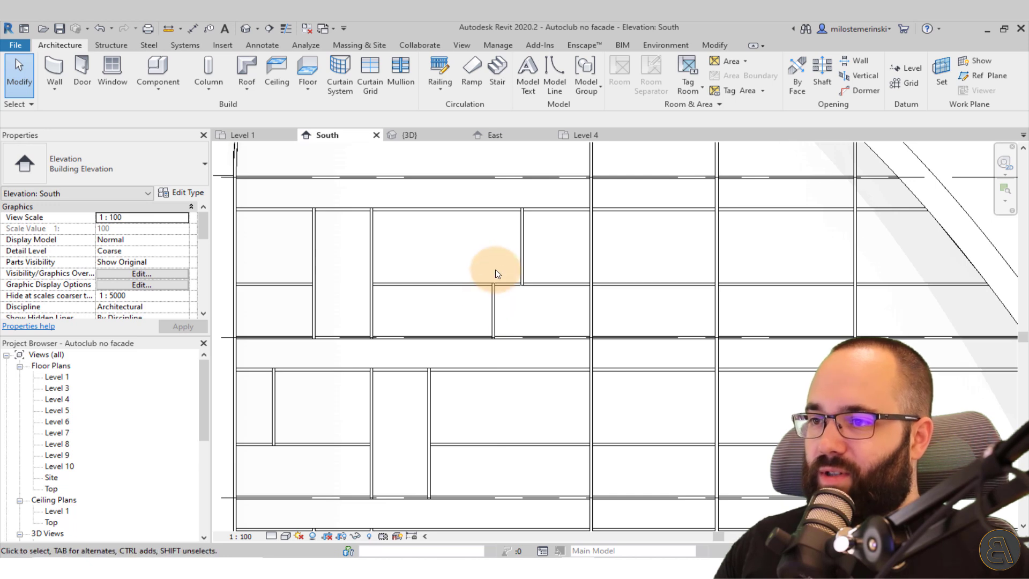
Set the distance from the topmost row's lower-pane vertical gridline to the gridline at the second row's solid panel edge to 120
key("Tab")
left_click(494, 292)
scroll(510, 329, "down", 4)
scroll(502, 322, "up", 8)
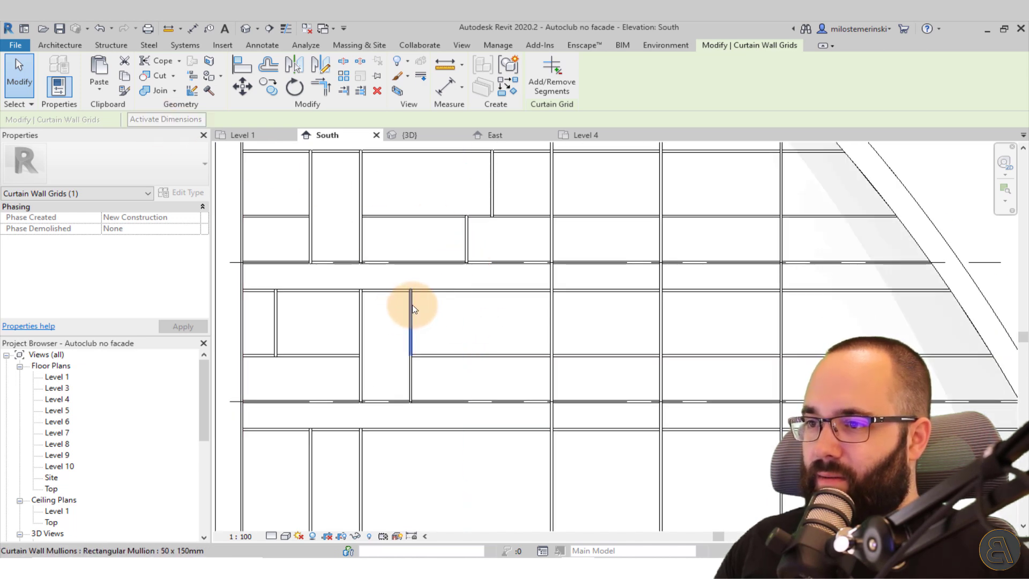
left_click(443, 289)
scroll(453, 271, "up", 2)
key("Escape")
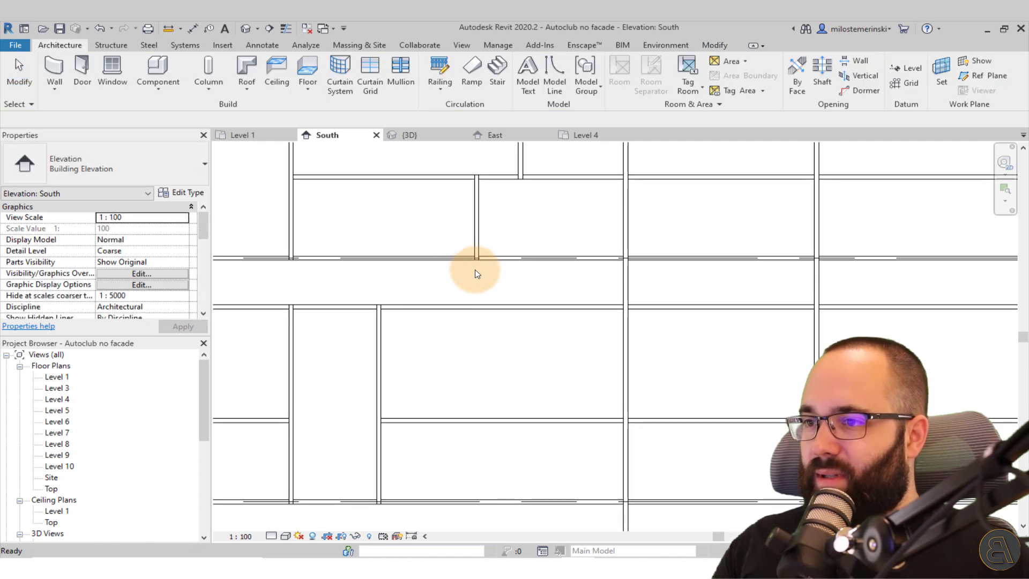
left_click(479, 243)
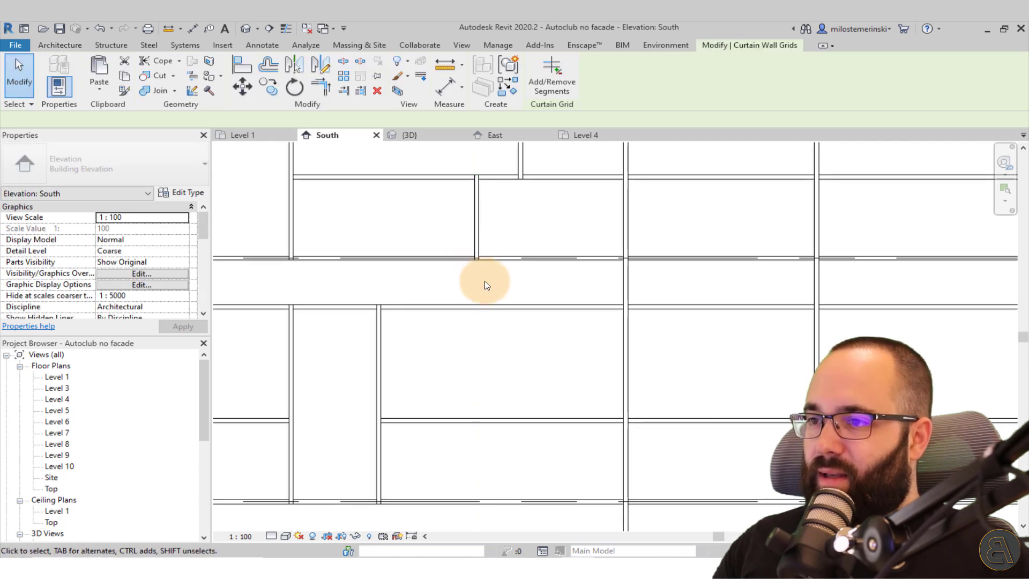
scroll(485, 283, "down", 4)
middle_click_drag(485, 284, 472, 247)
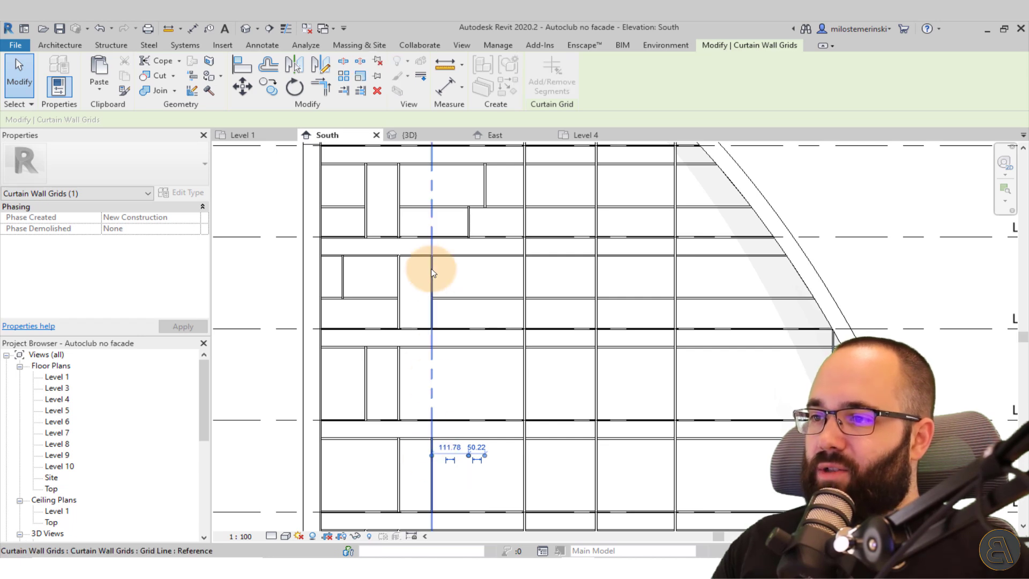
left_click(449, 447)
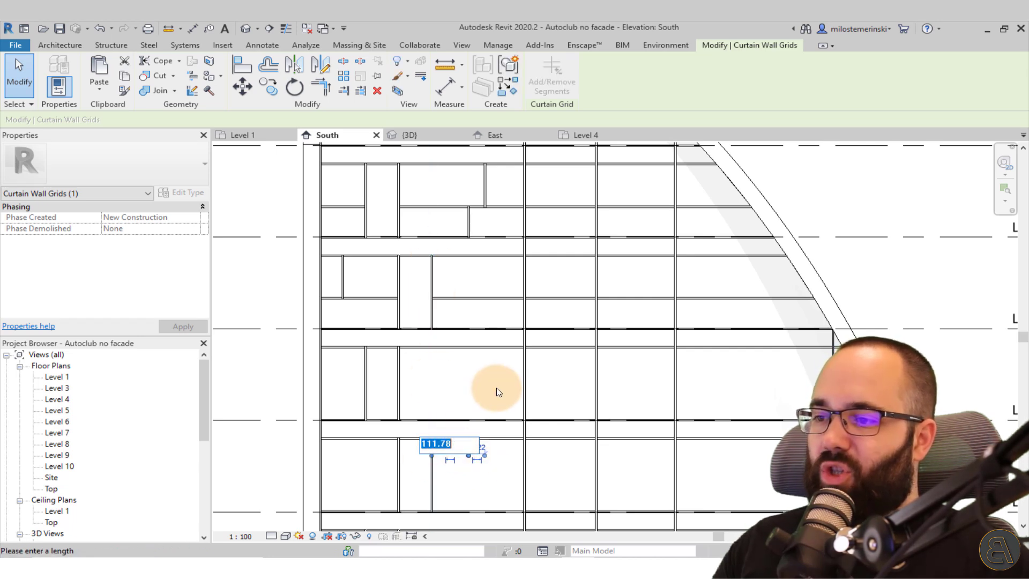
type("10")
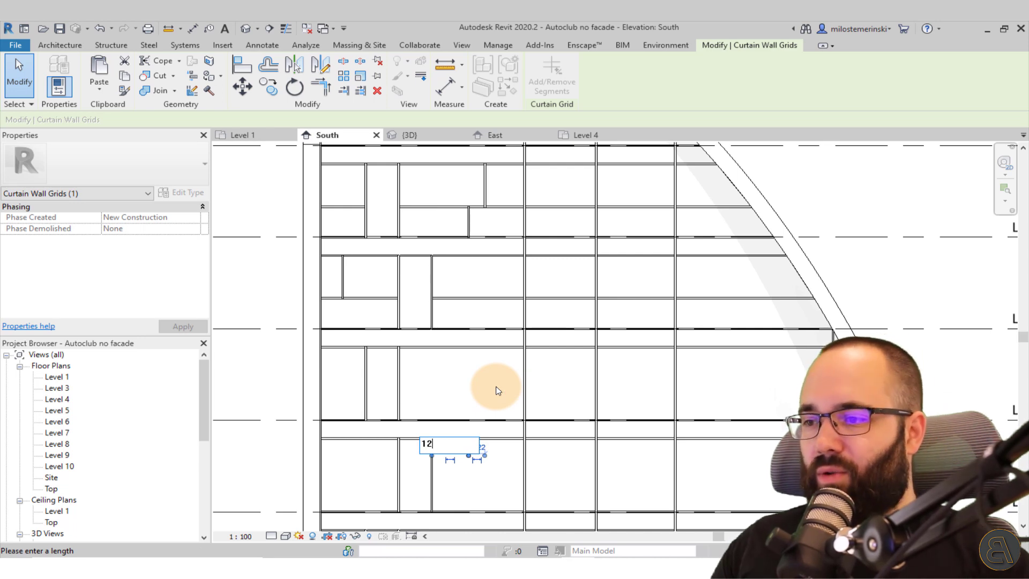
key("Return")
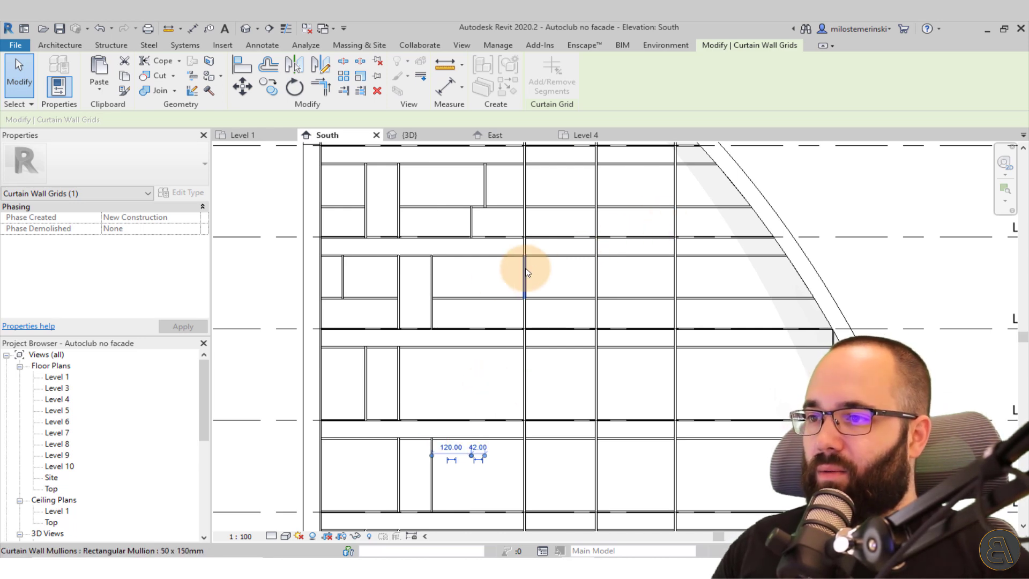
key("Escape")
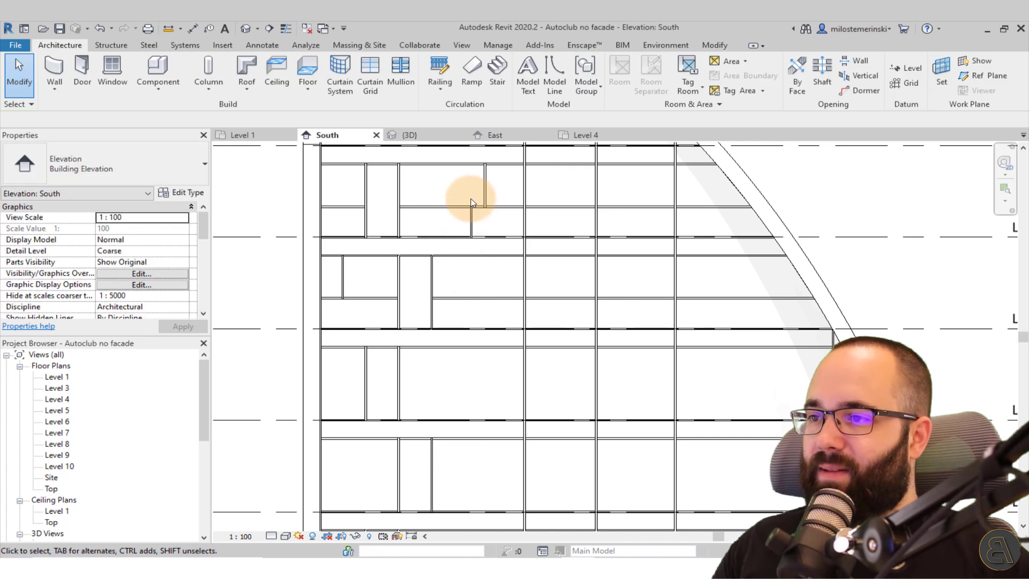
Add a segment of the topmost row's lower-pane vertical gridline in the second window row's upper pane, beside the solid panel
left_click(477, 243)
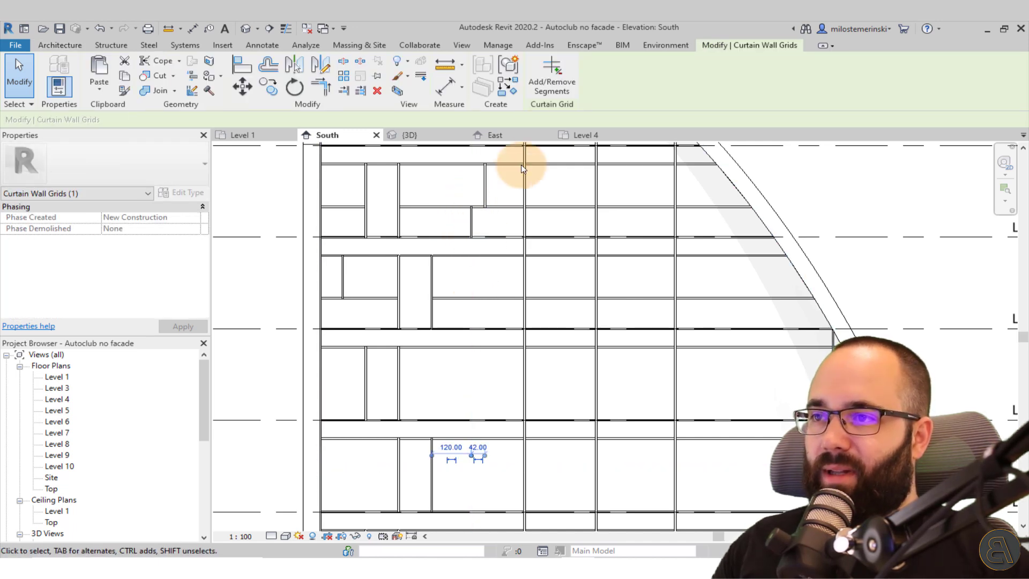
left_click(552, 80)
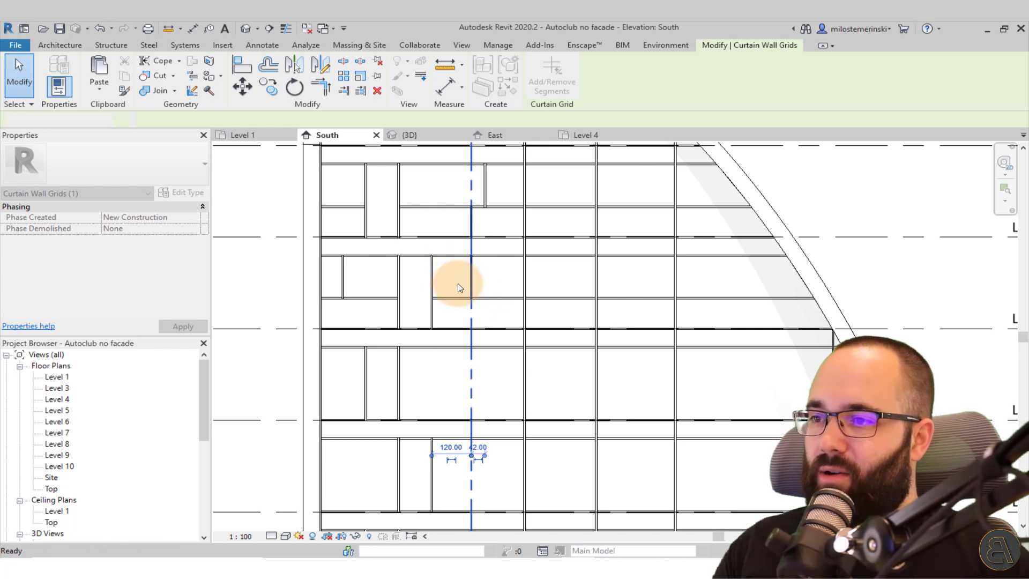
key("Escape")
key("Escape")
scroll(456, 268, "up", 1)
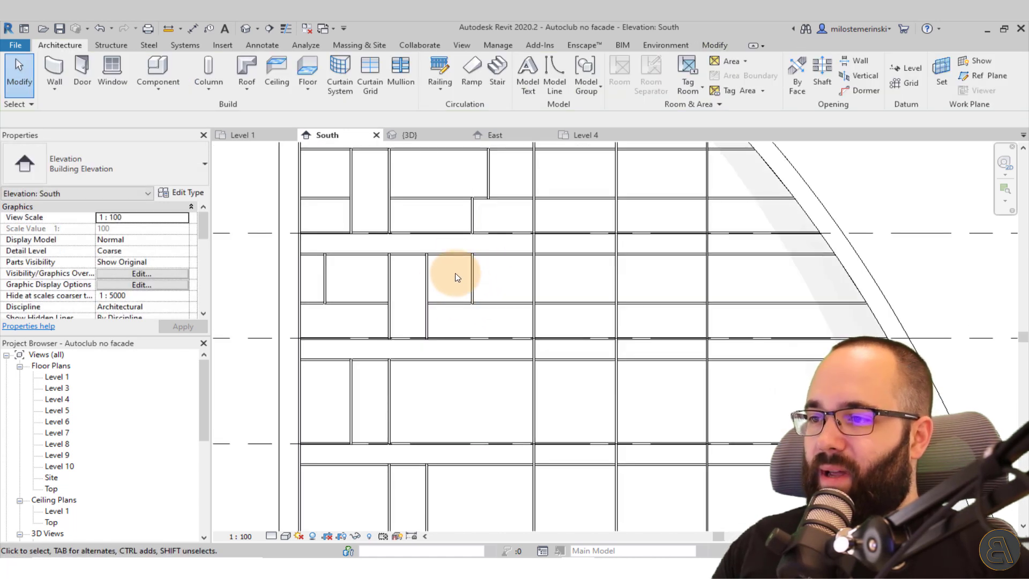
Return to the 3D view and compare the upper window rows with the reference photo
left_click(410, 135)
mouse_move(590, 320)
middle_mouse_down("shift")
mouse_move(589, 341)
mouse_move(557, 345)
middle_mouse_up("shift")
middle_click_drag(558, 346, 576, 344, "shift")
left_click_drag(1, 129, 272, 110)
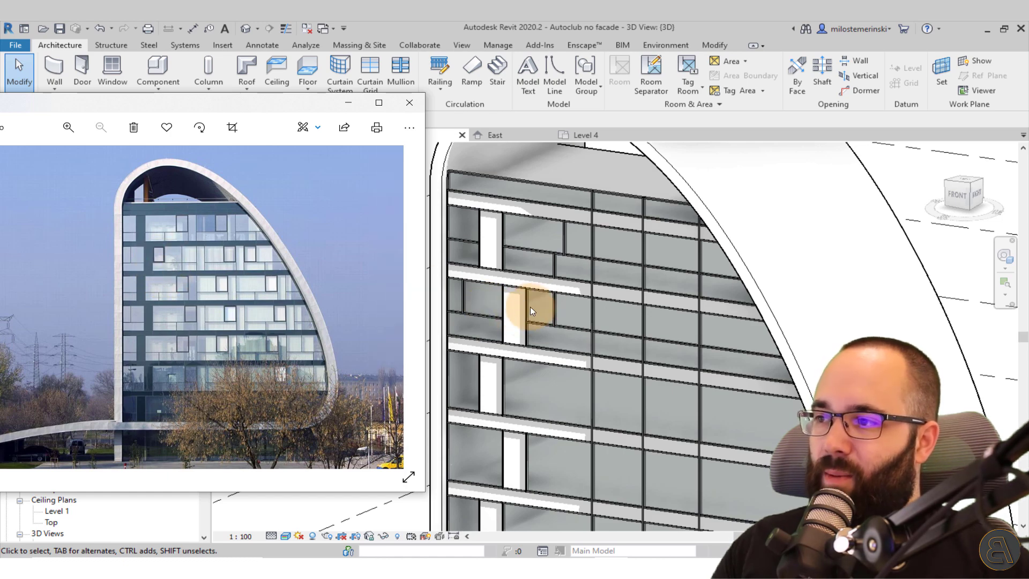
Set the distance between the topmost window row's upper-pane and lower-pane vertical gridlines to 120
left_click(569, 203)
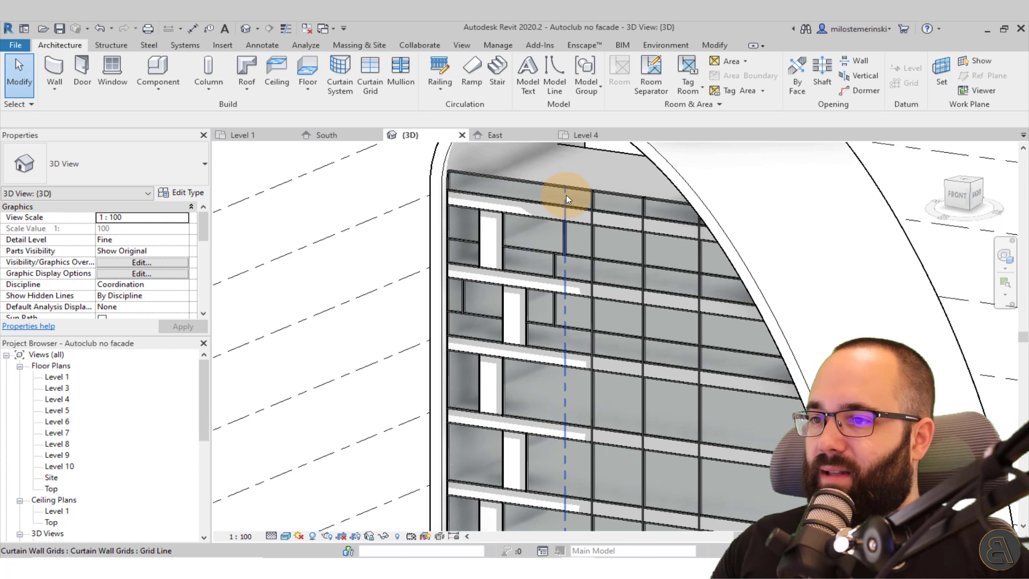
left_click(566, 214)
left_click(557, 440)
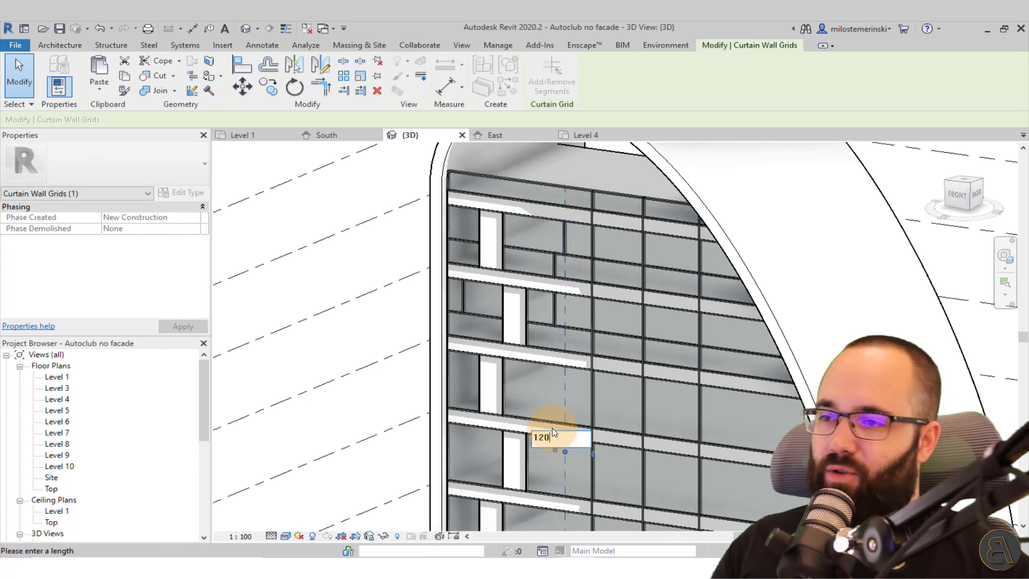
key("Return")
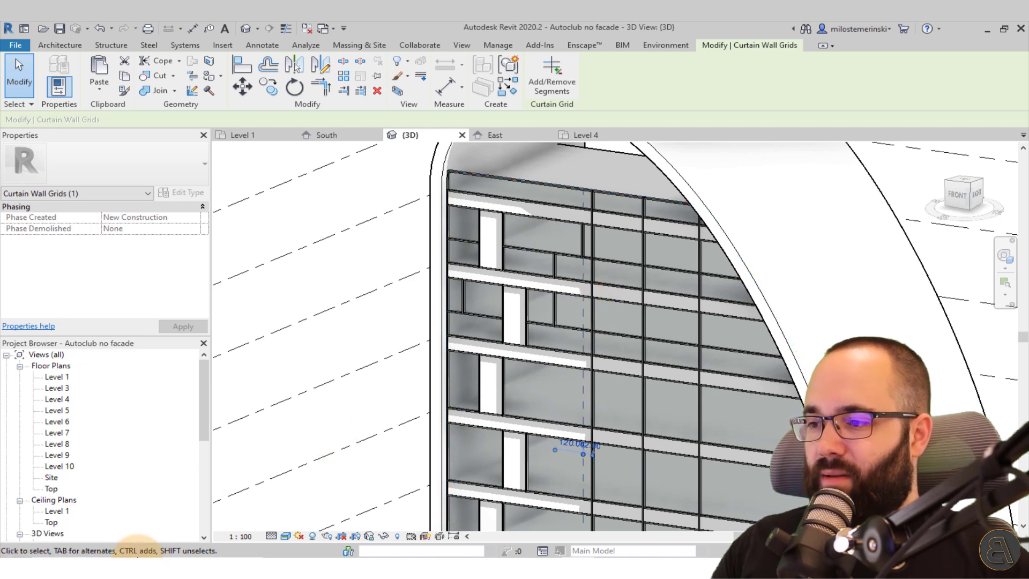
Recheck the reference photo and set the spacing between the topmost row's two staggered vertical gridlines to 100
key("alt+Tab")
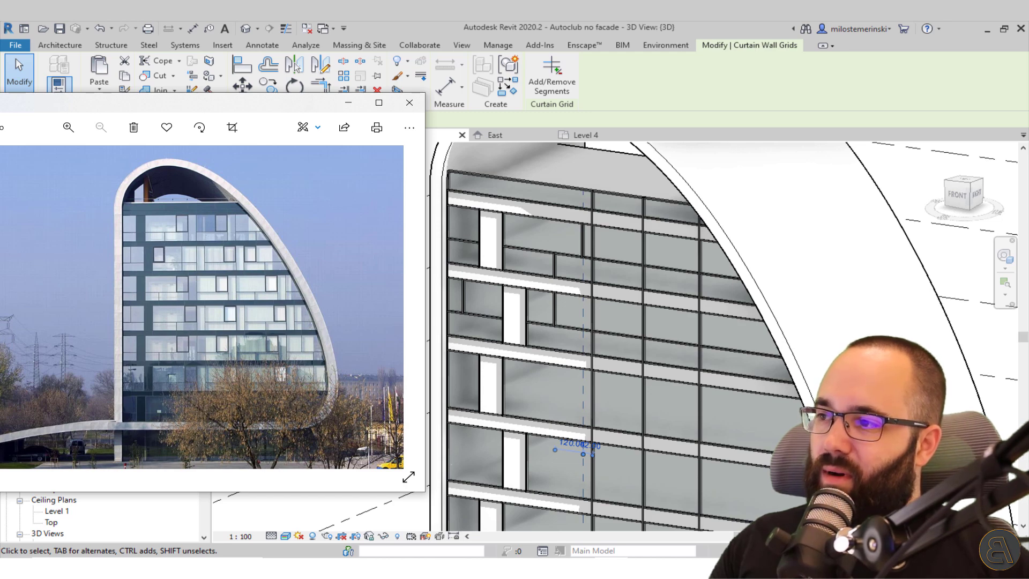
key("alt+Tab")
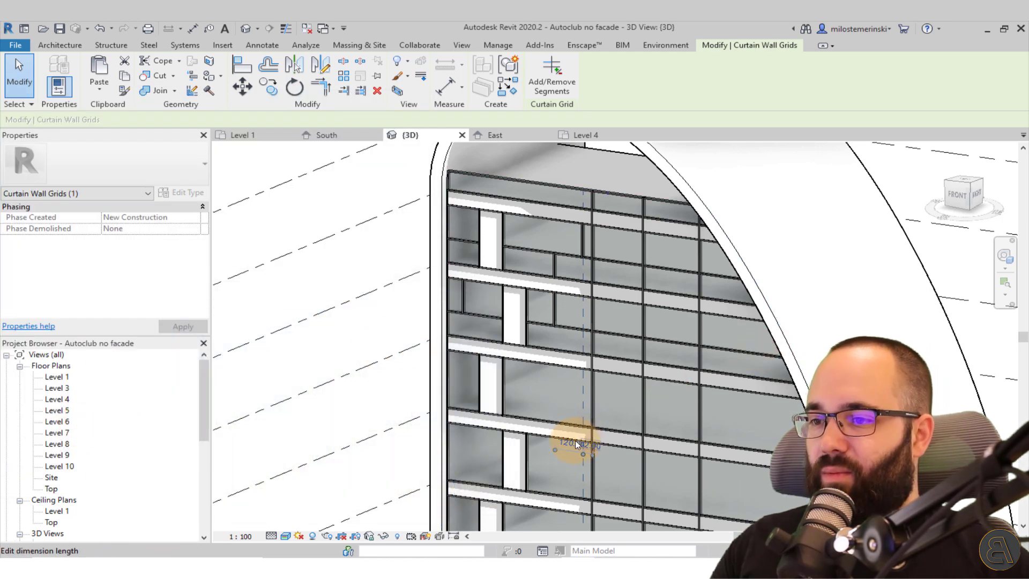
left_click(578, 442)
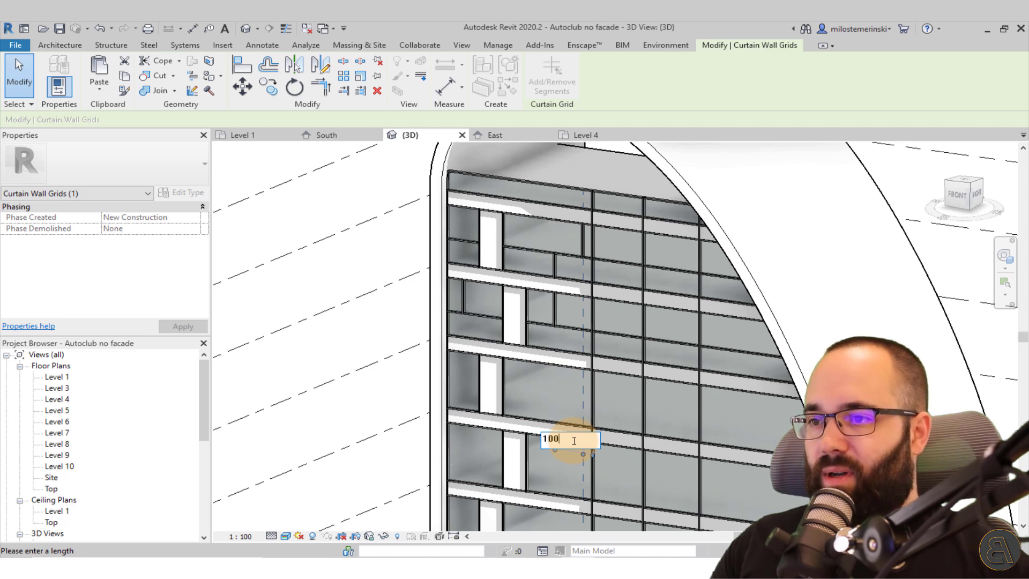
key("Return")
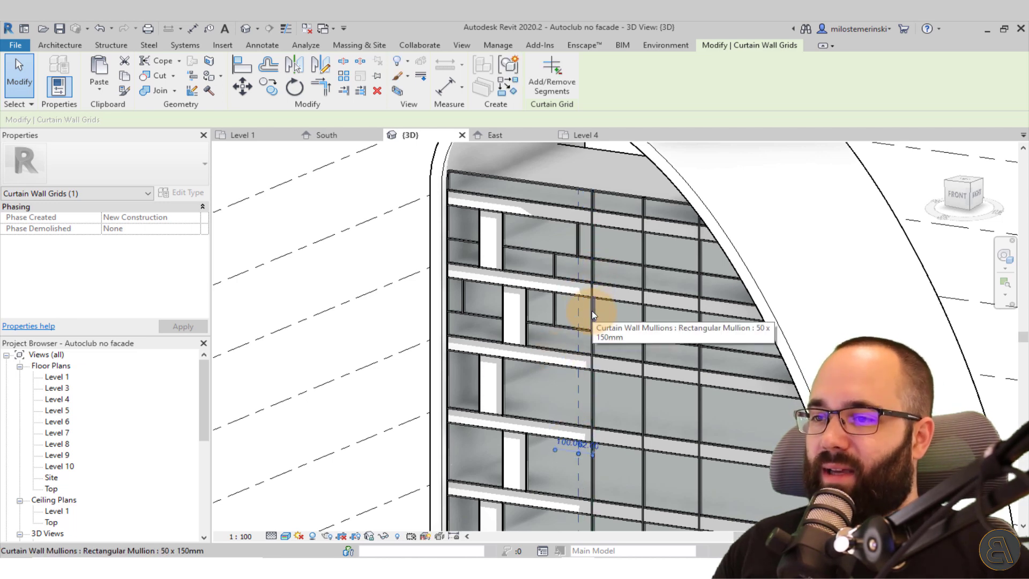
key("Escape")
left_click(591, 271)
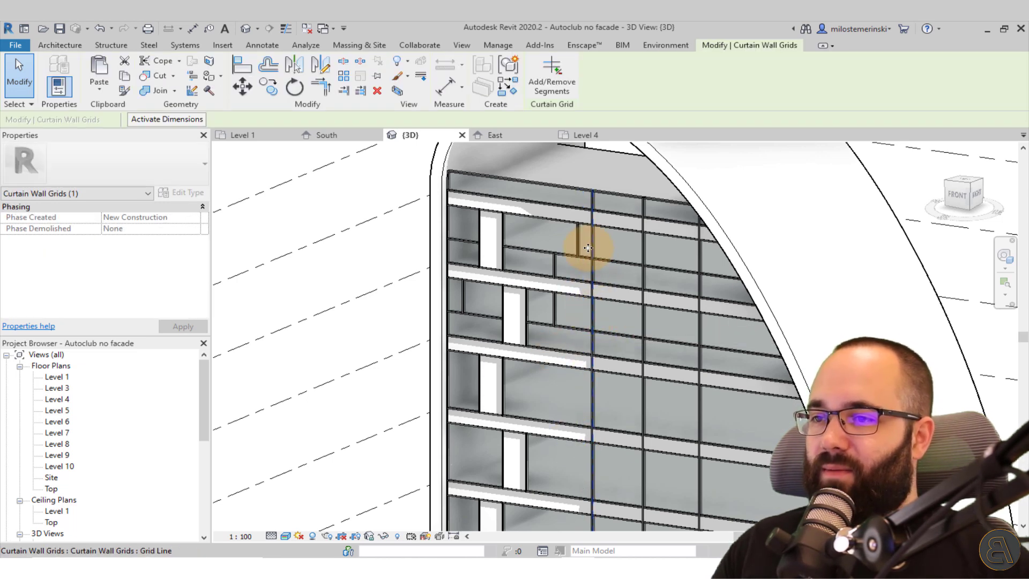
middle_click_drag(581, 309, 428, 538)
middle_click_drag(438, 338, 478, 327)
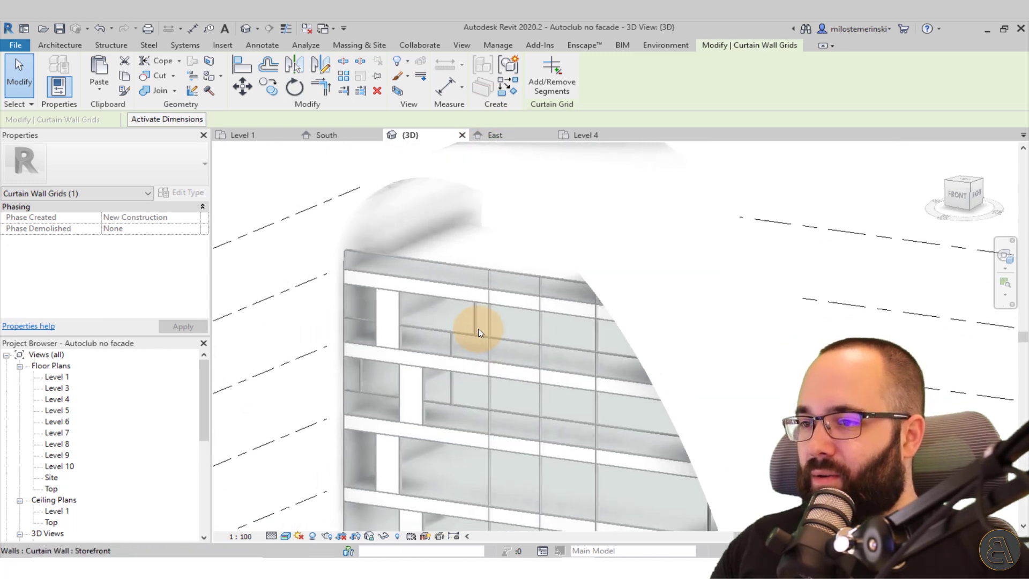
scroll(478, 327, "up", 3)
key("Escape")
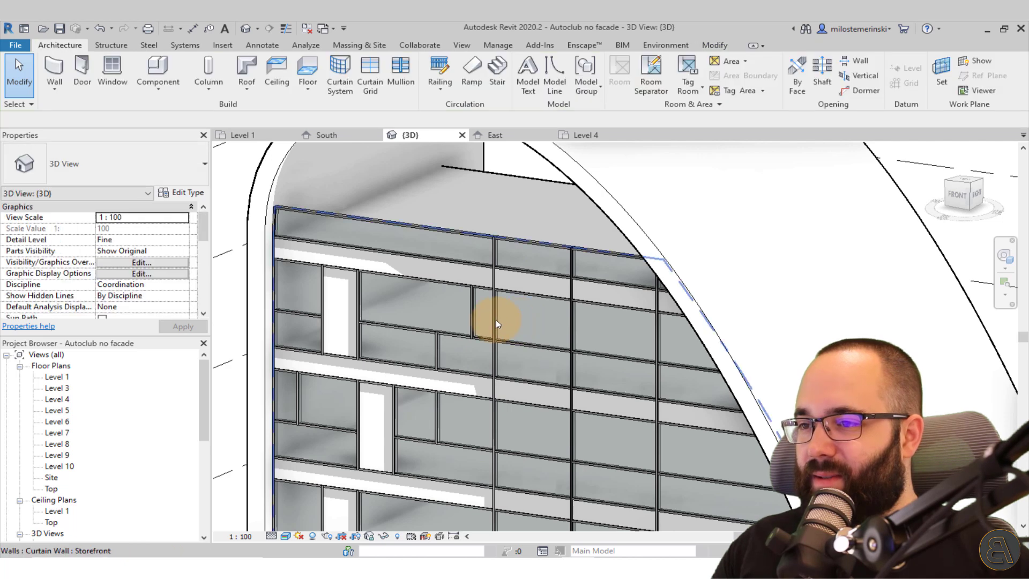
Set the distance between the topmost row's upper-pane staggered gridline and the adjacent full-height vertical gridline to 120
left_click(493, 320)
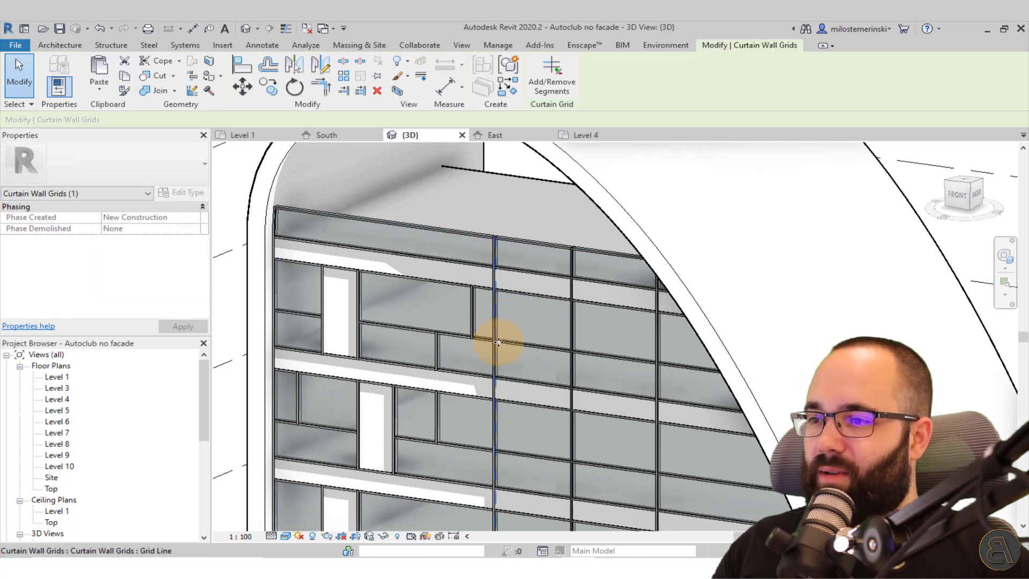
scroll(530, 305, "down", 3)
scroll(511, 305, "up", 1)
scroll(490, 500, "down", 2)
scroll(484, 442, "up", 2)
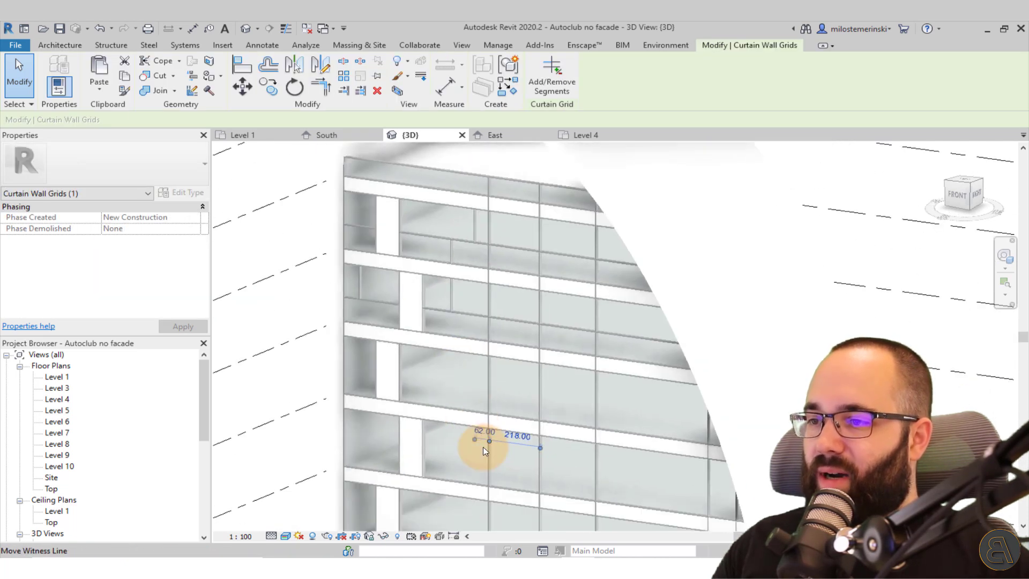
left_click(481, 427)
type("120")
key("Return")
key("Escape")
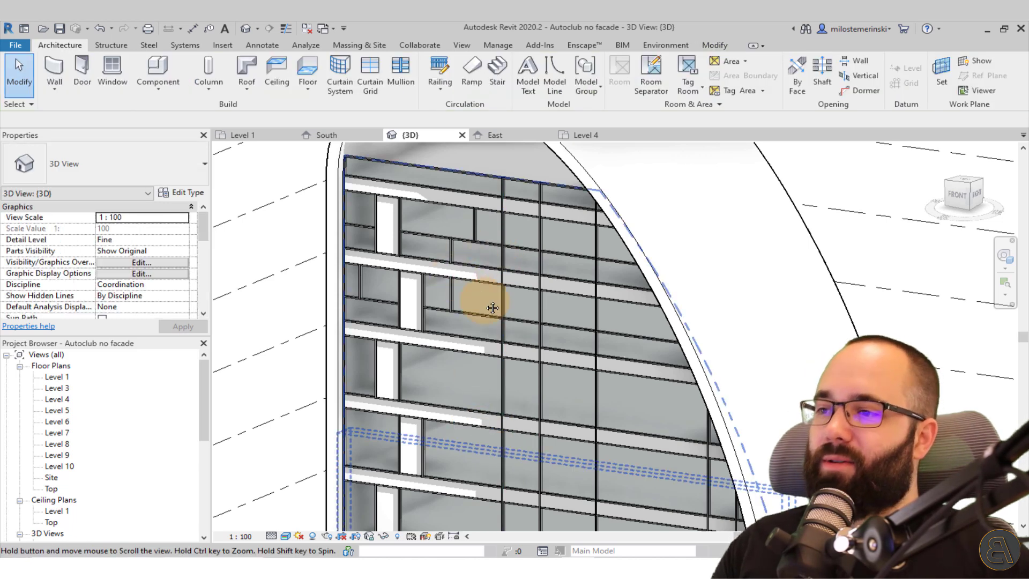
middle_click_drag(481, 298, 538, 351)
scroll(540, 274, "up", 1)
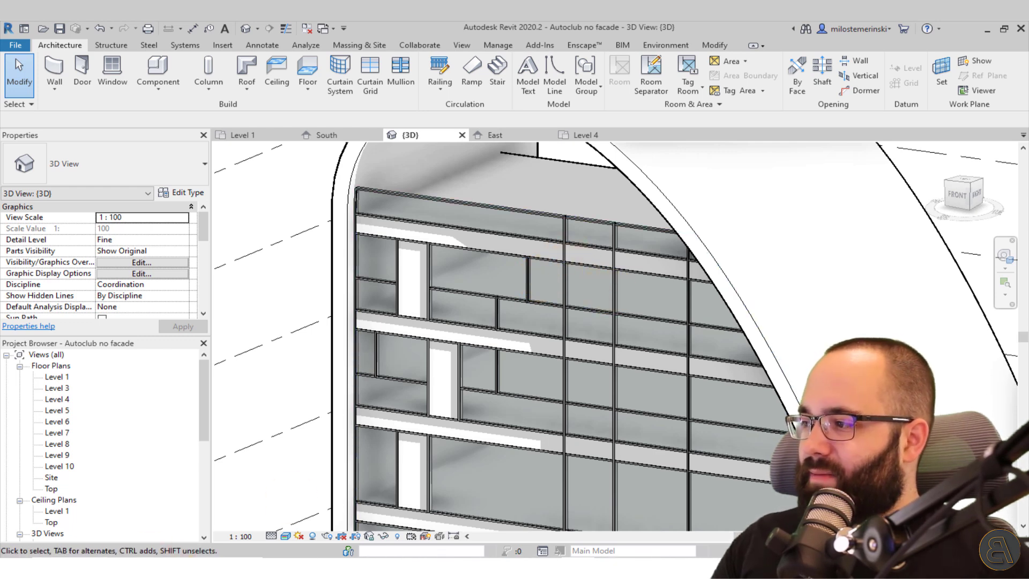
Check the reference photo and set the spacing between the first two full-height vertical gridlines to 80
key("alt+Tab")
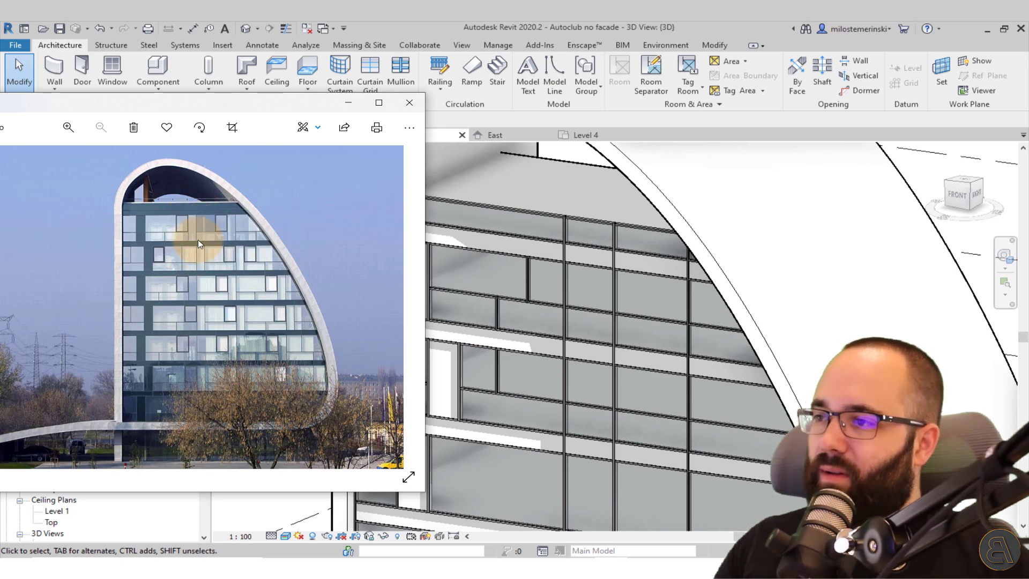
left_click_drag(220, 107, 0, 110)
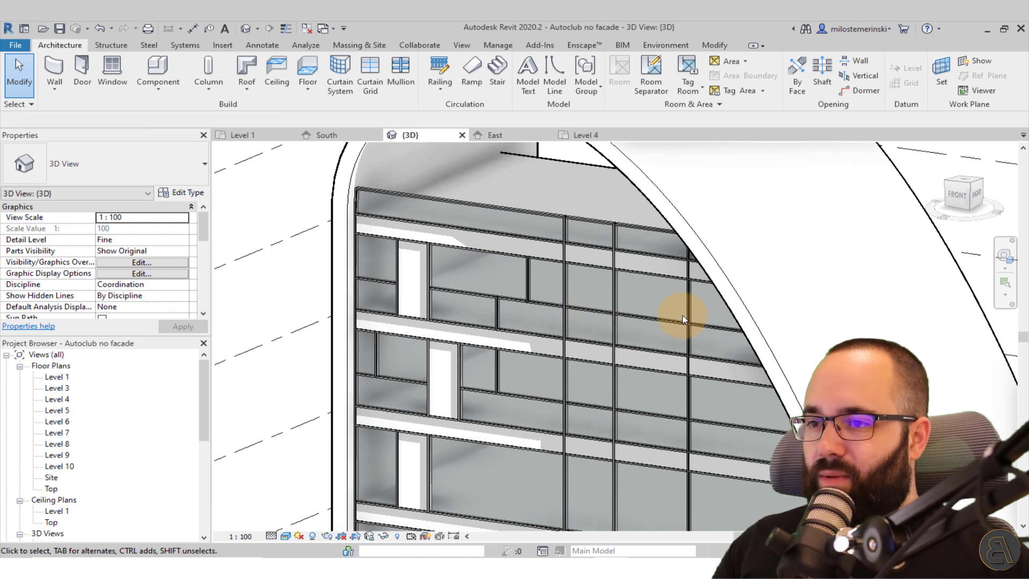
key("Tab")
key("Tab")
left_click(613, 326)
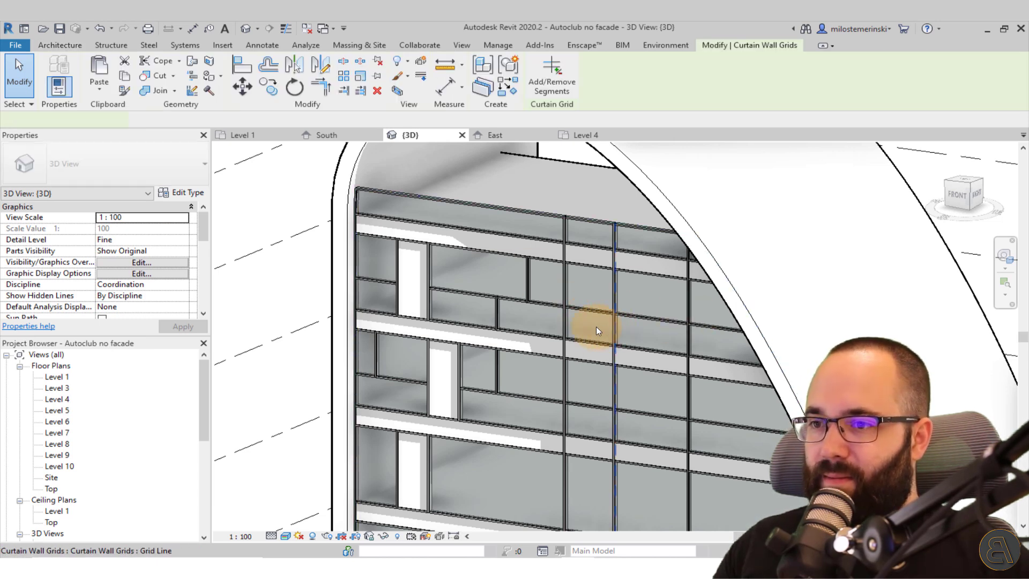
scroll(628, 321, "down", 3)
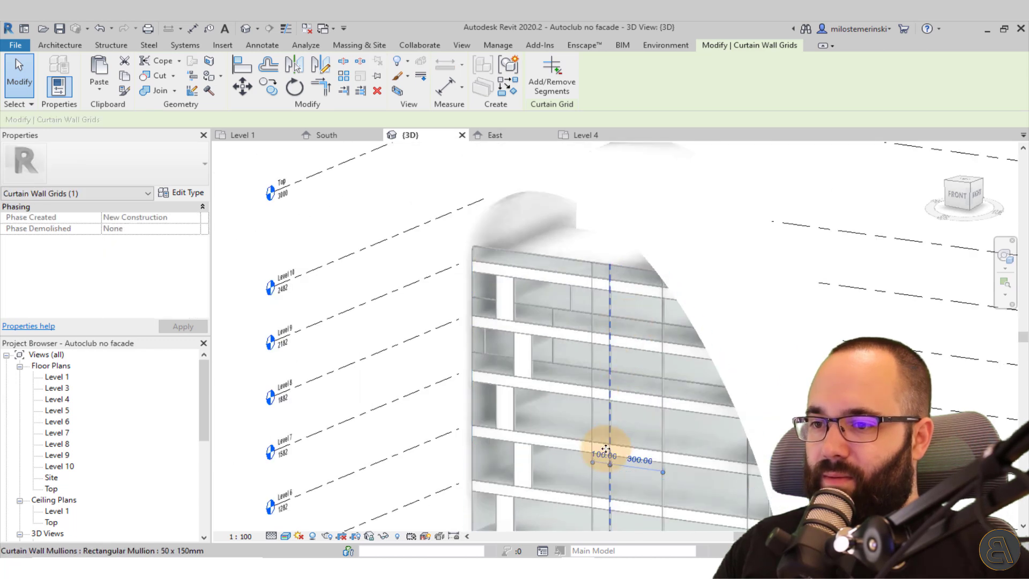
scroll(598, 447, "up", 3)
left_click(592, 450)
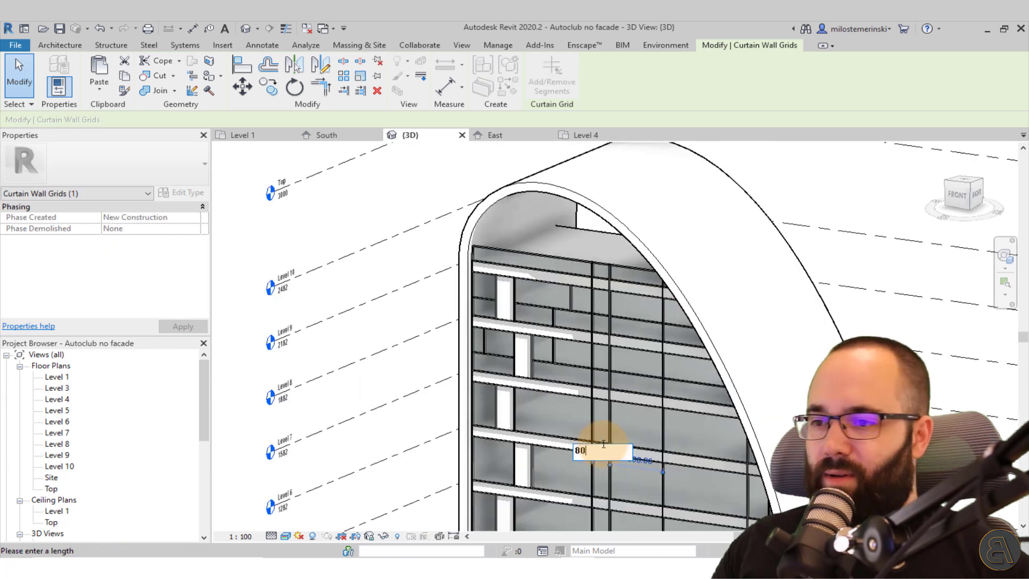
type("80")
key("Return")
scroll(637, 308, "up", 2)
key("Escape")
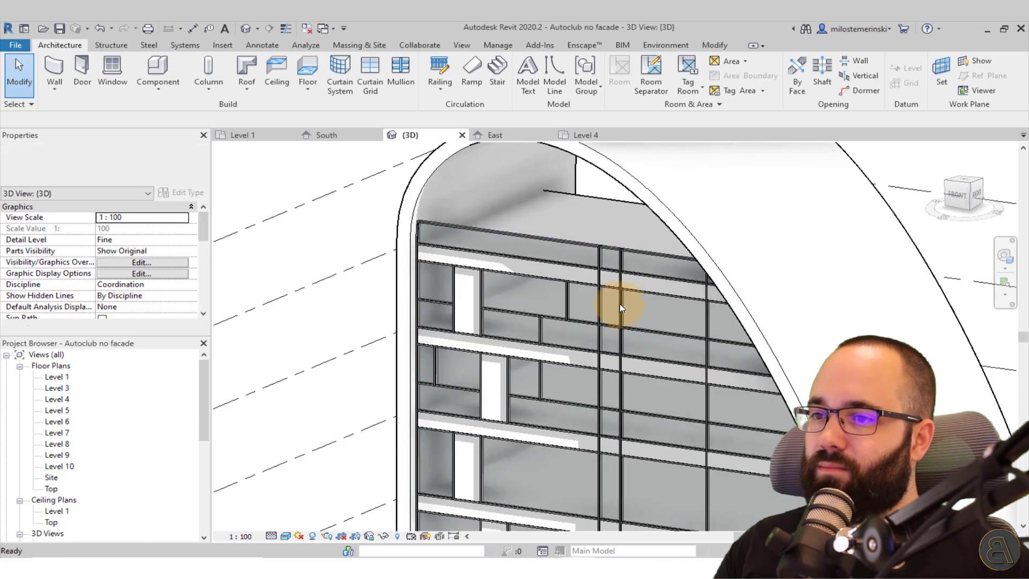
Remove the topmost window row's horizontal gridline segment between the two closely spaced vertical gridlines
scroll(618, 281, "up", 2)
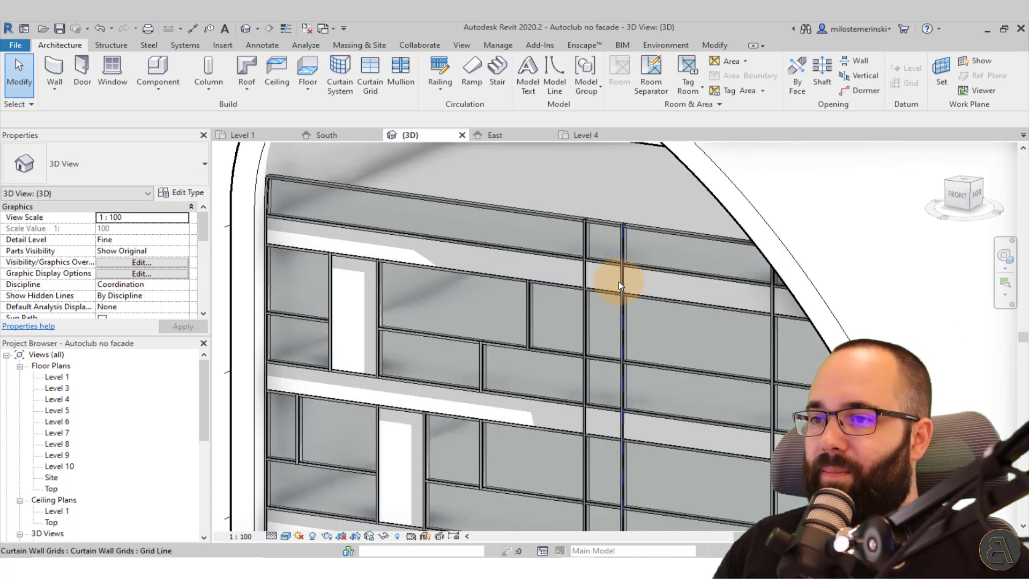
left_click(617, 289)
middle_click_drag(654, 345, 616, 321)
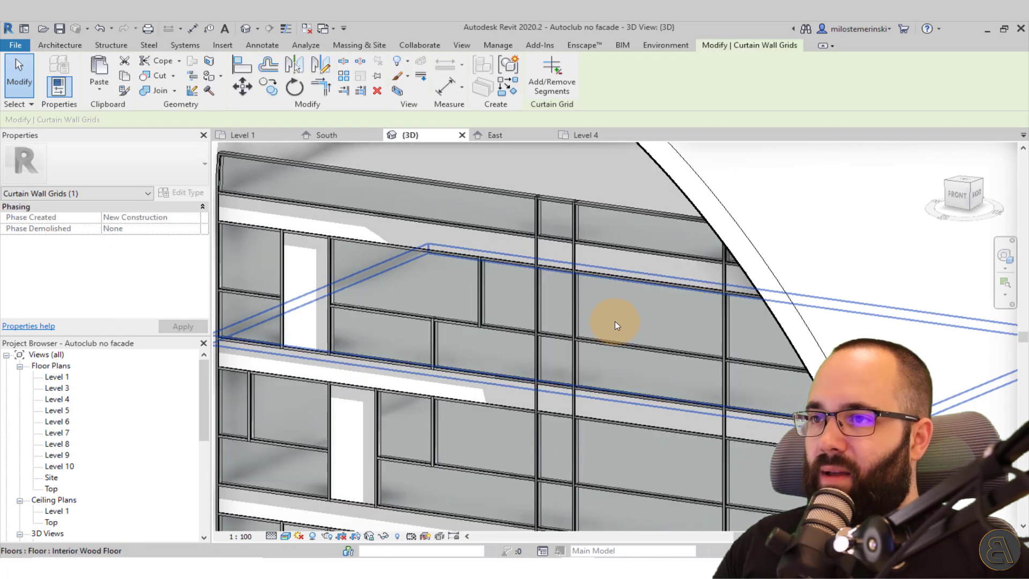
key("Escape")
left_click(555, 337)
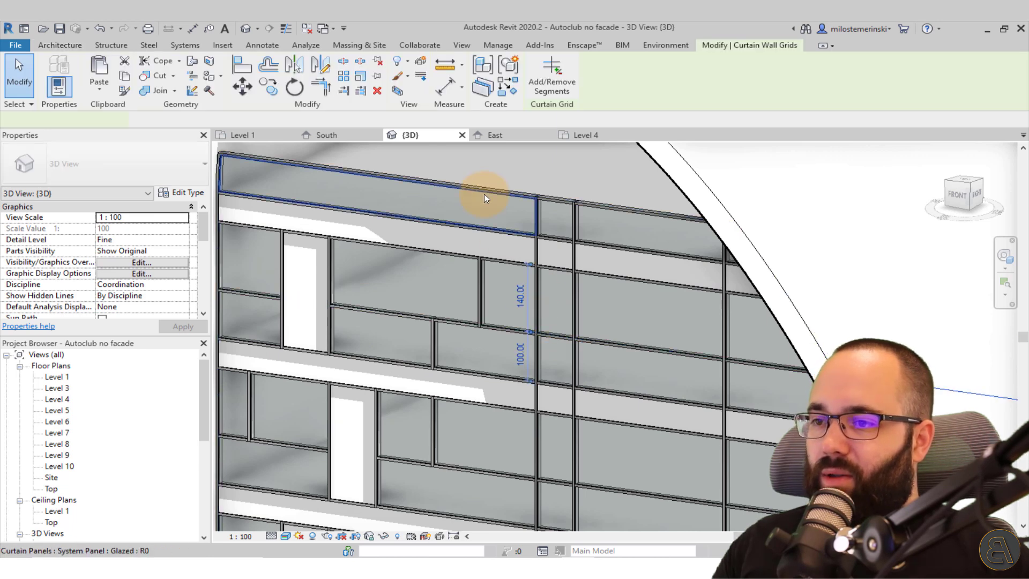
left_click(552, 78)
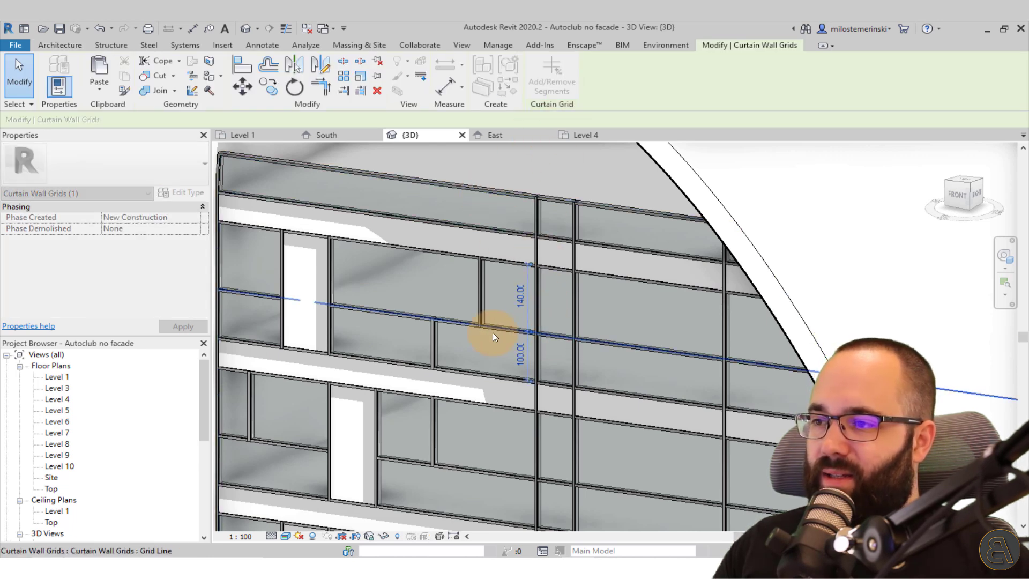
scroll(450, 352, "down", 1)
middle_click_drag(450, 352, 393, 359)
key("Escape")
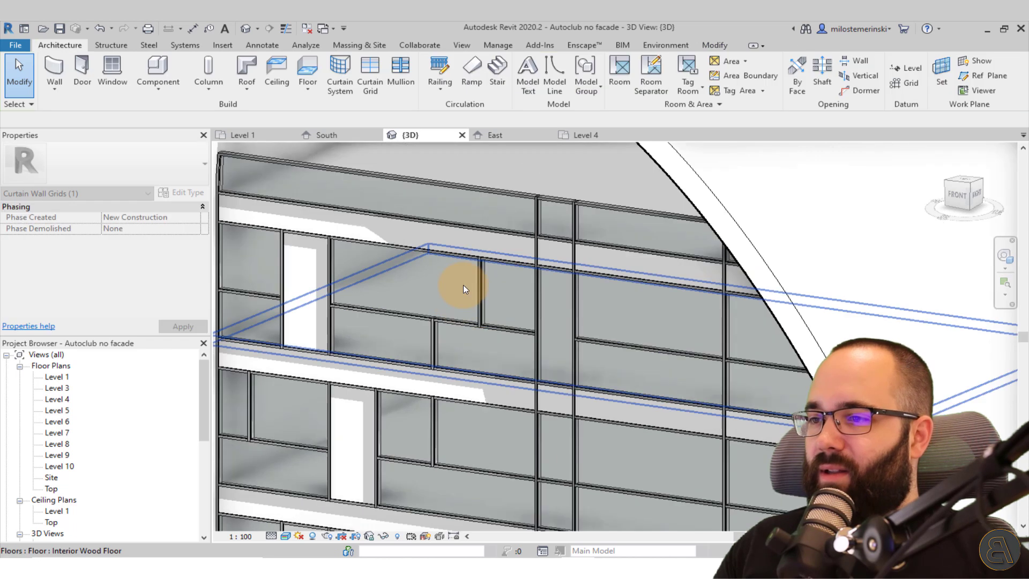
Remove the first closely spaced vertical gridline's segments from the top strip and from the floor bands down the facade
left_click(538, 253)
left_click(537, 250)
left_click(538, 219)
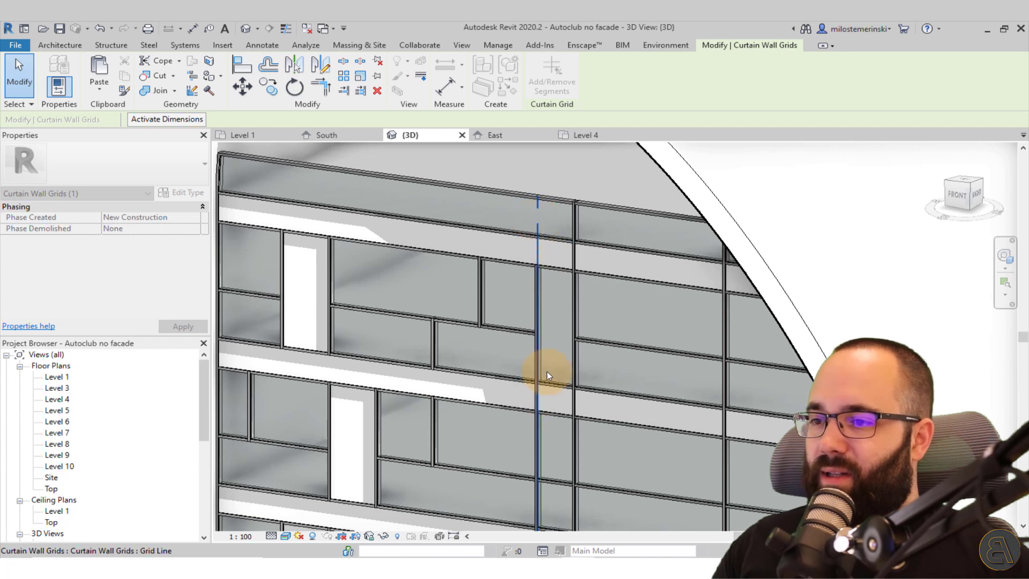
scroll(443, 196, "down", 3)
middle_click_drag(457, 314, 434, 257)
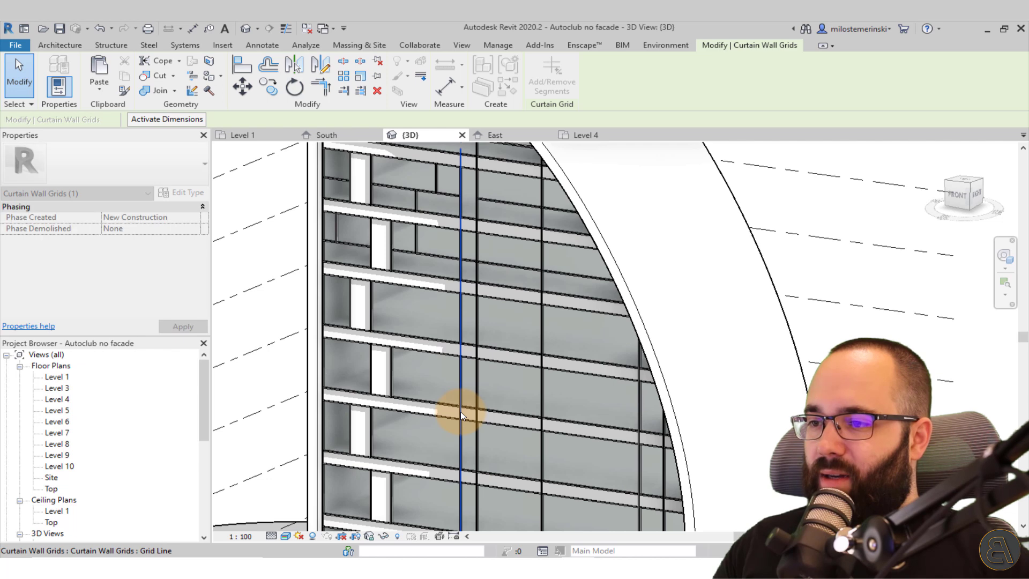
middle_click_drag(459, 436, 432, 413)
middle_click_drag(446, 258, 426, 472)
scroll(416, 257, "up", 3)
key("Escape")
key("Escape")
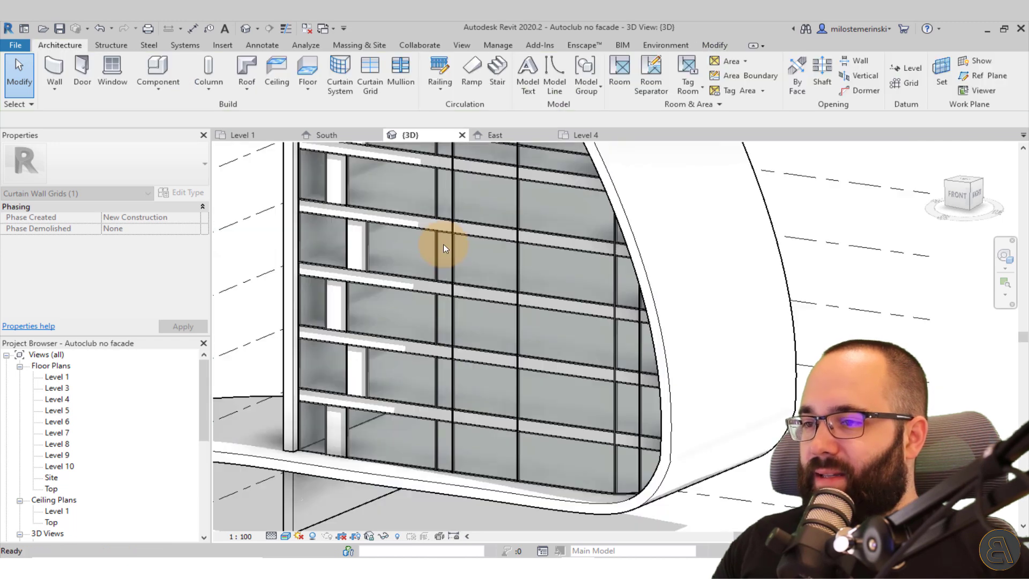
Remove the second closely spaced vertical gridline's segments above the topmost window row
middle_click_drag(478, 204, 473, 384)
scroll(455, 229, "up", 2)
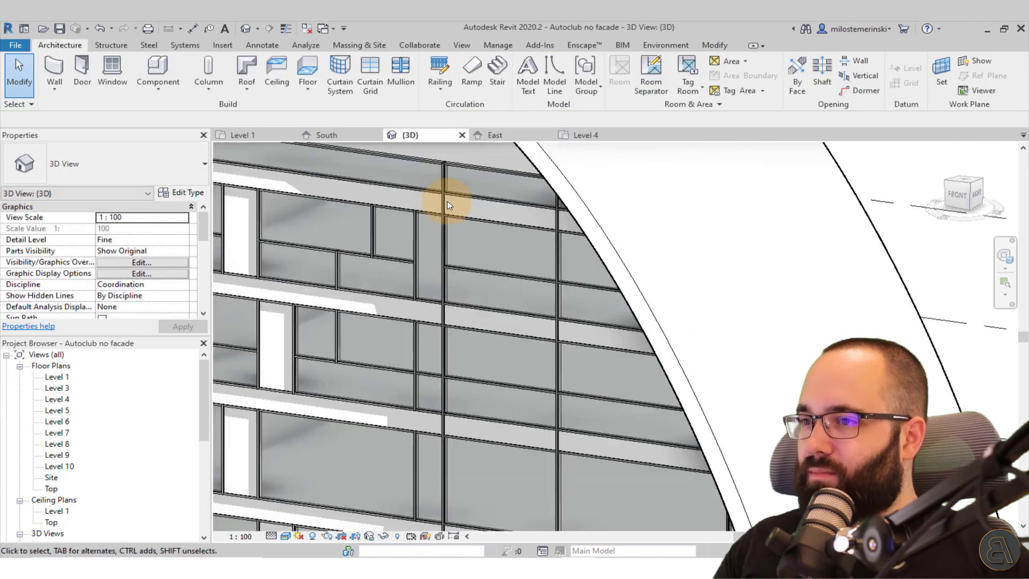
left_click(443, 207)
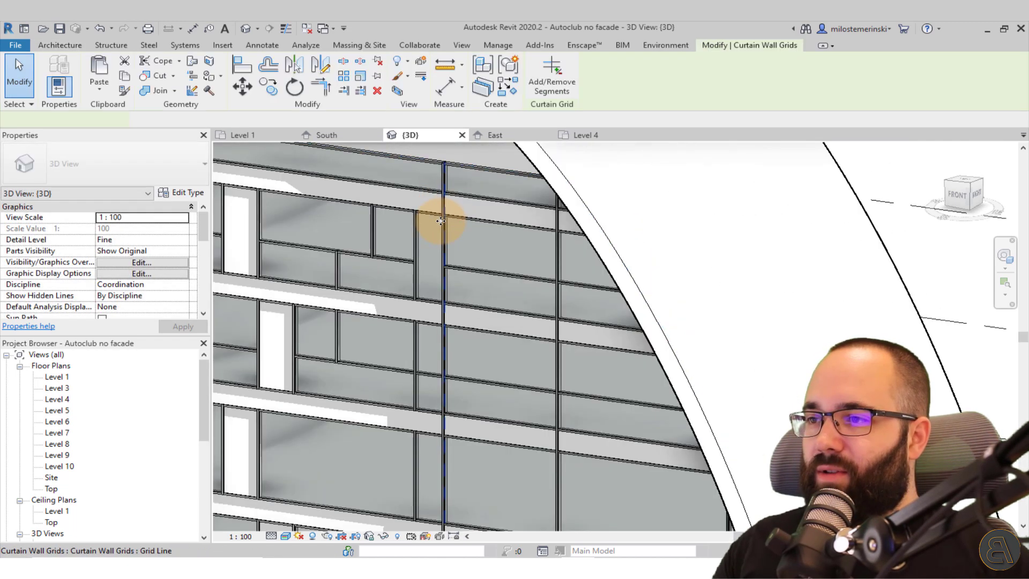
left_click(551, 75)
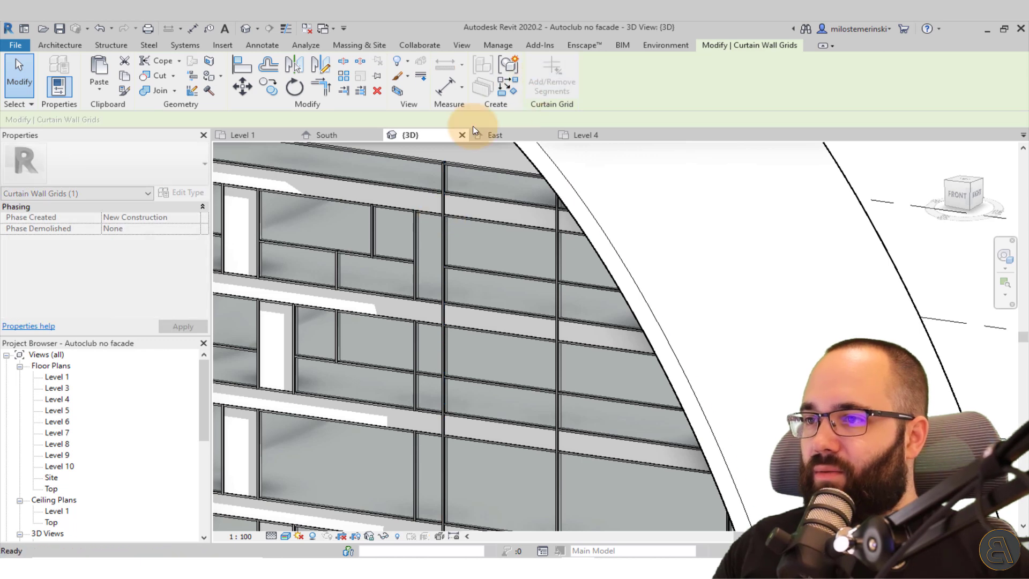
left_click(444, 205)
middle_click_drag(477, 269, 441, 315)
key("Escape")
key("Escape")
scroll(421, 274, "down", 1)
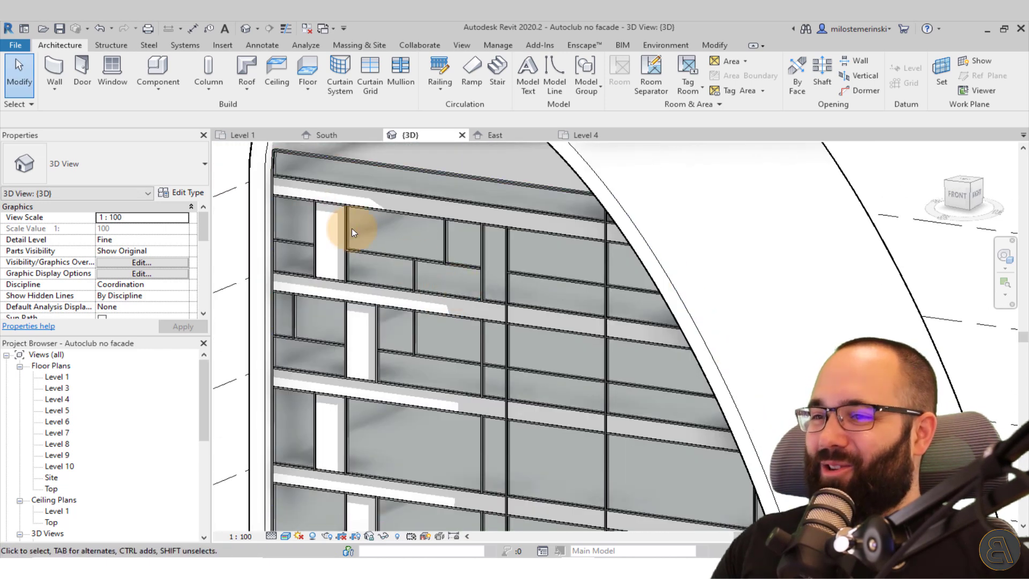
Consult the reference photo and add a one-segment vertical gridline in the topmost row's upper pane, about 190 beyond the narrow full-height pane
middle_click_drag(418, 260, 434, 269)
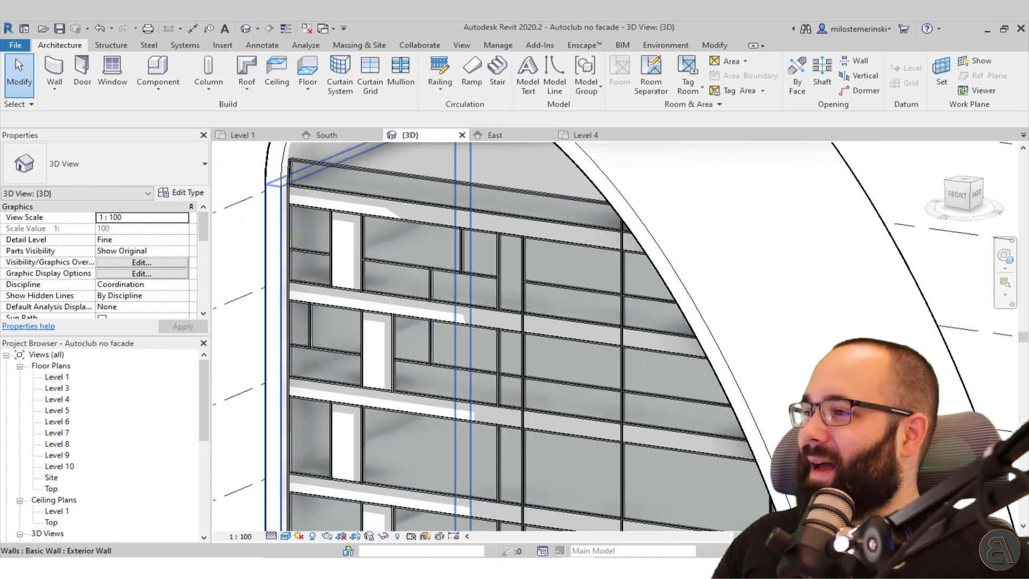
left_click_drag(0, 43, 138, 119)
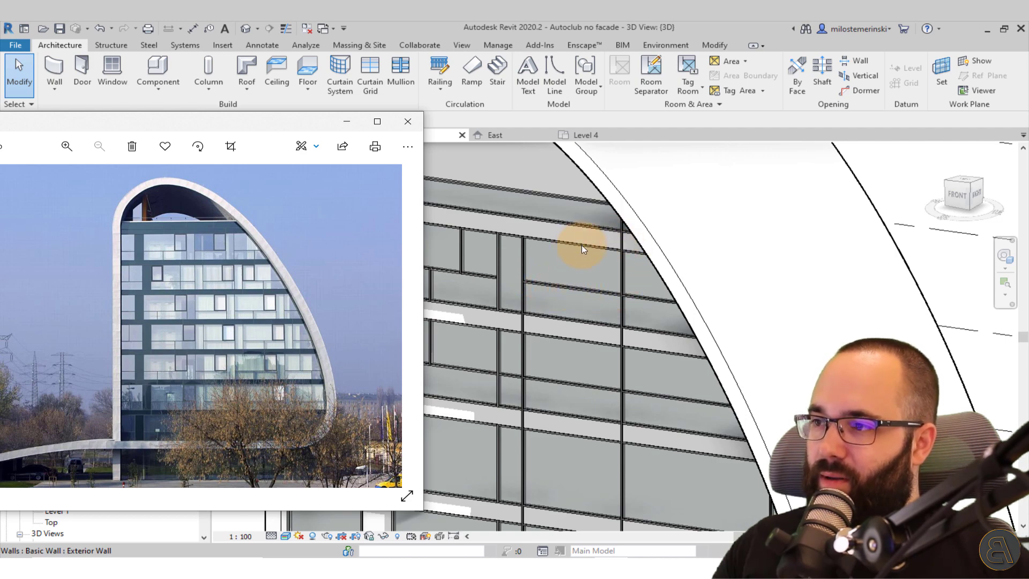
left_click_drag(157, 123, 0, 123)
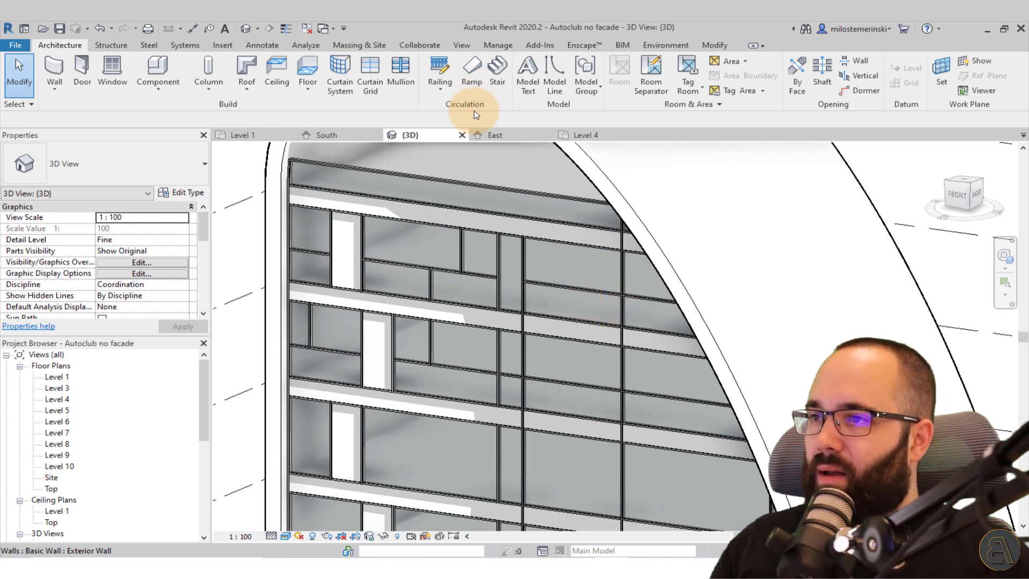
left_click(371, 81)
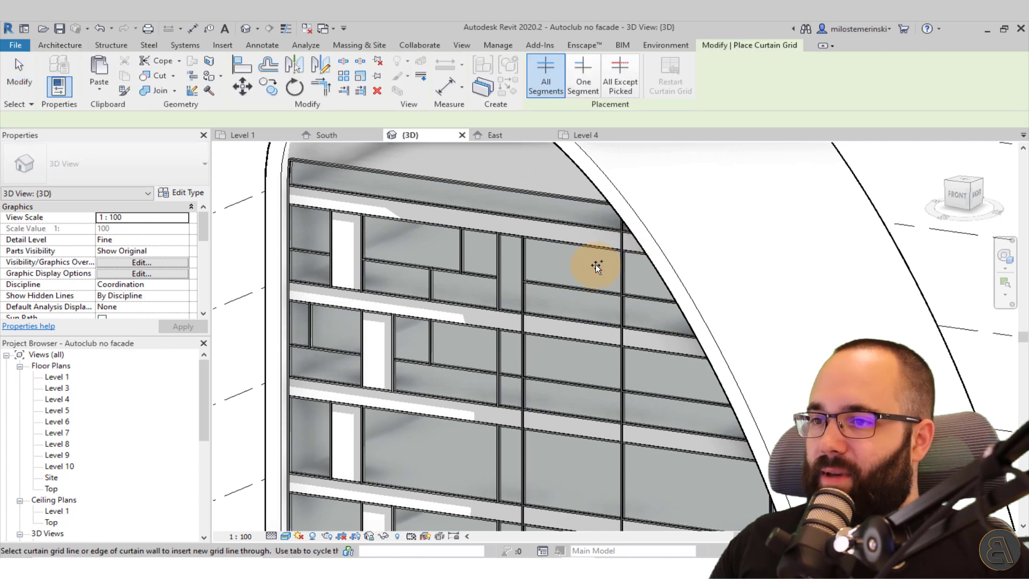
left_click(593, 78)
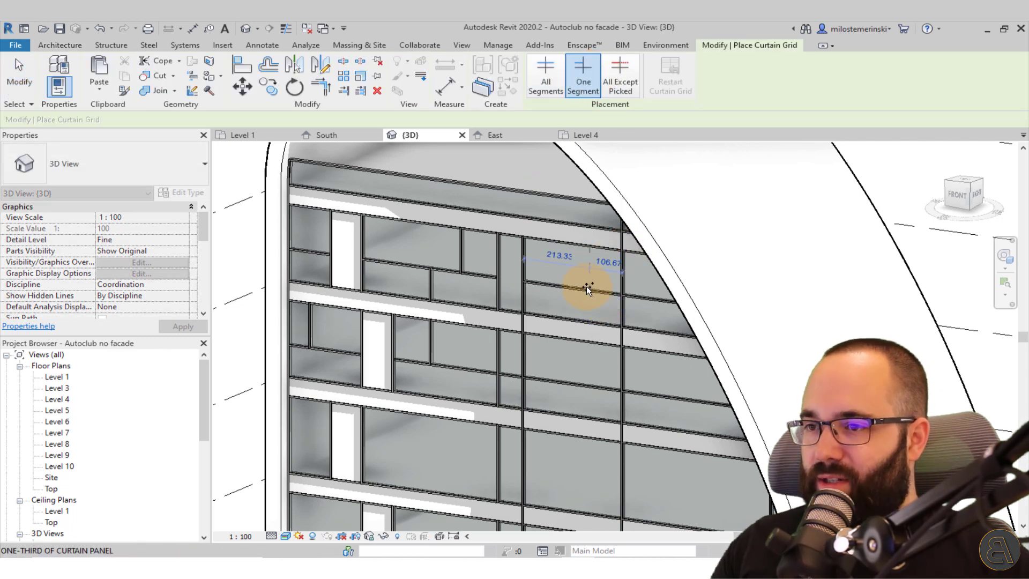
left_click(572, 312)
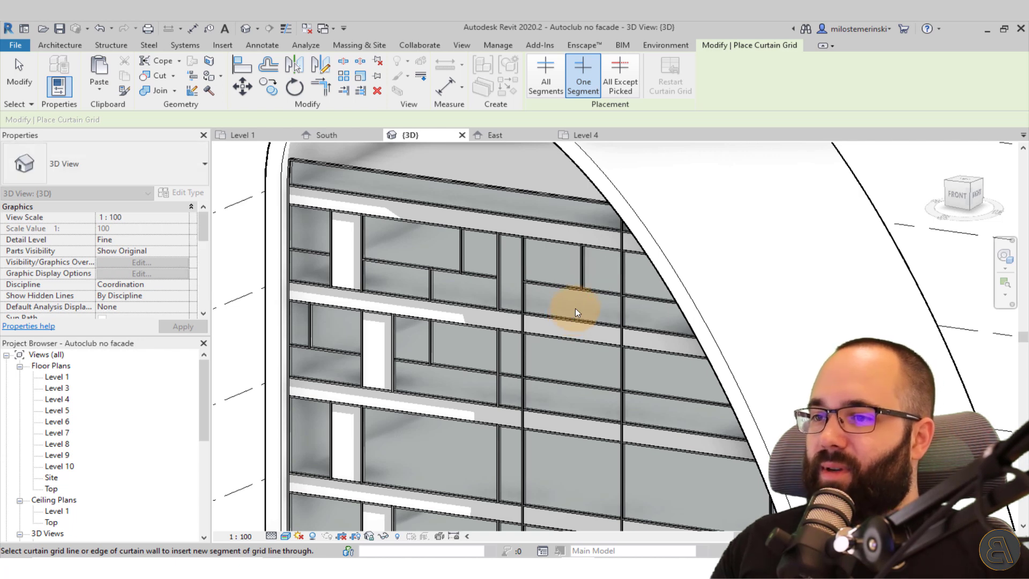
key("Escape")
key("Escape")
Set the new upper-pane gridline's distance from the narrow pane's vertical gridline to 160
left_click(584, 297)
scroll(567, 308, "down", 4)
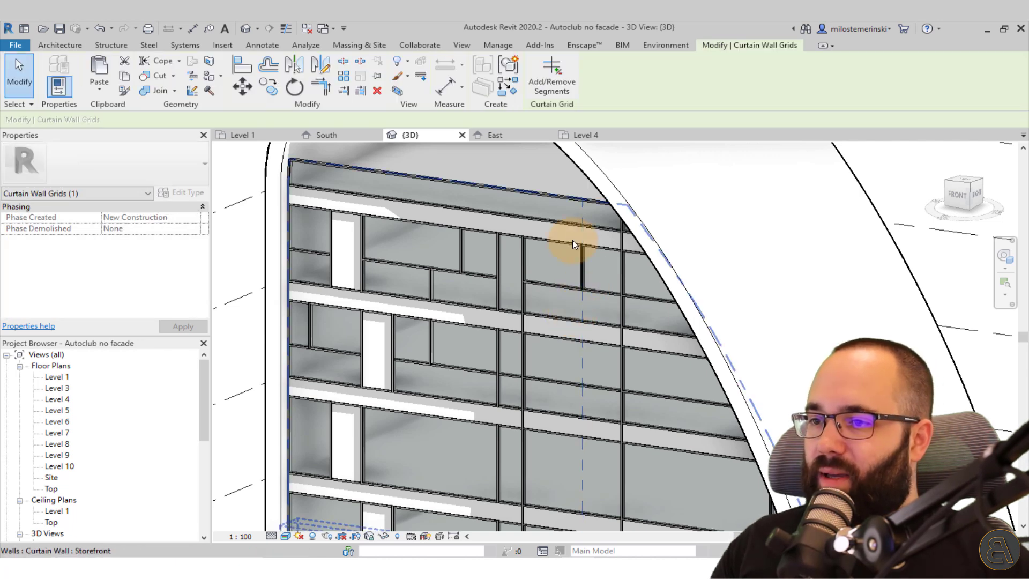
left_click(552, 379)
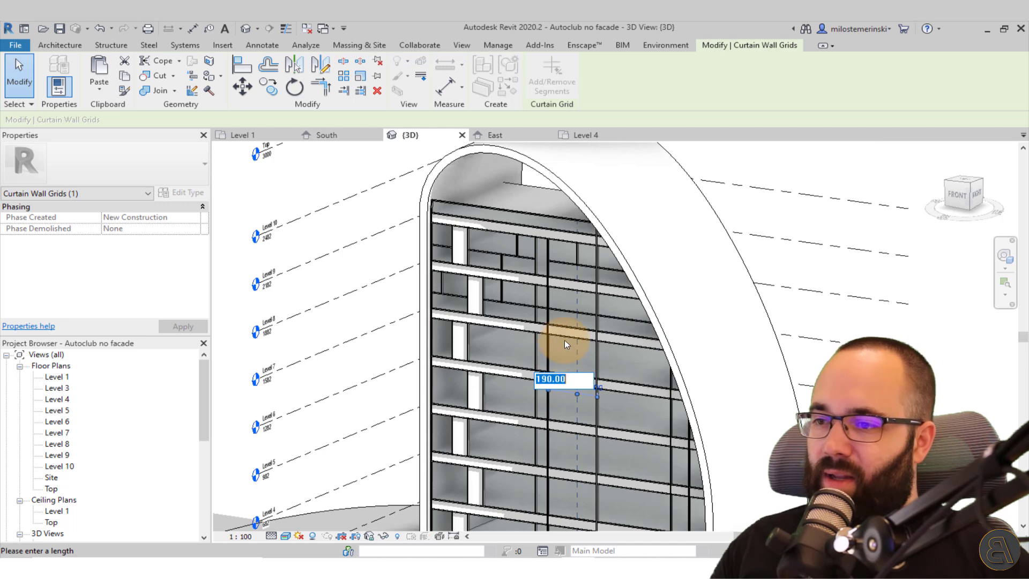
type("160")
key("Return")
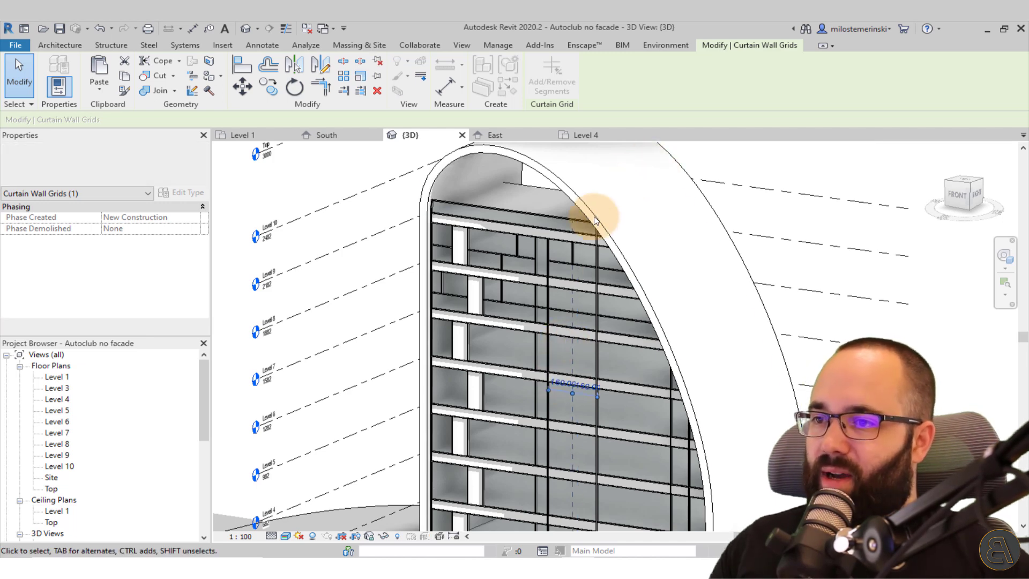
left_click(593, 275)
key("Escape")
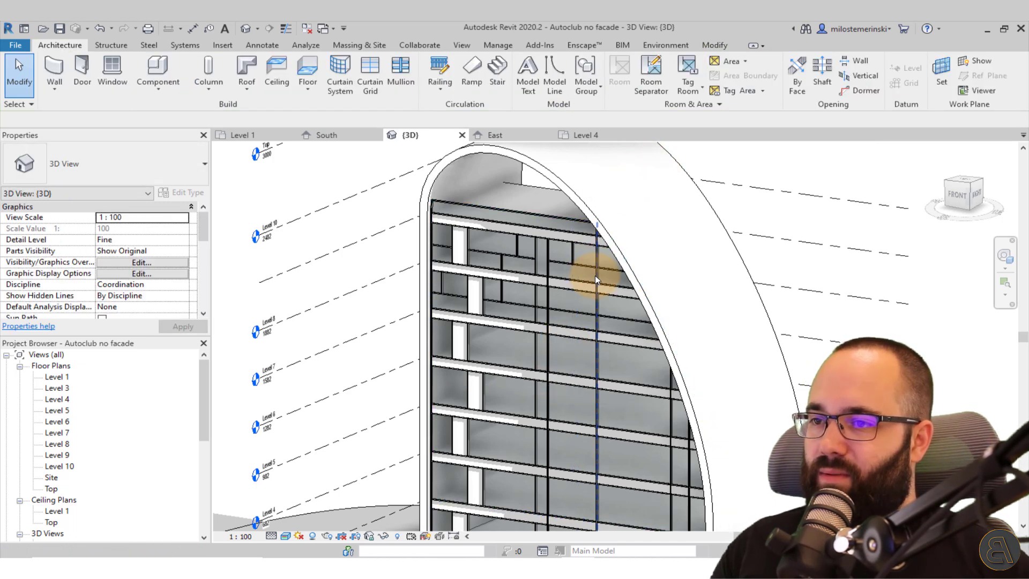
Set the distance between the new upper-pane gridline and the next full-height vertical gridline toward the curved edge to 120
left_click(595, 275)
left_click(579, 370)
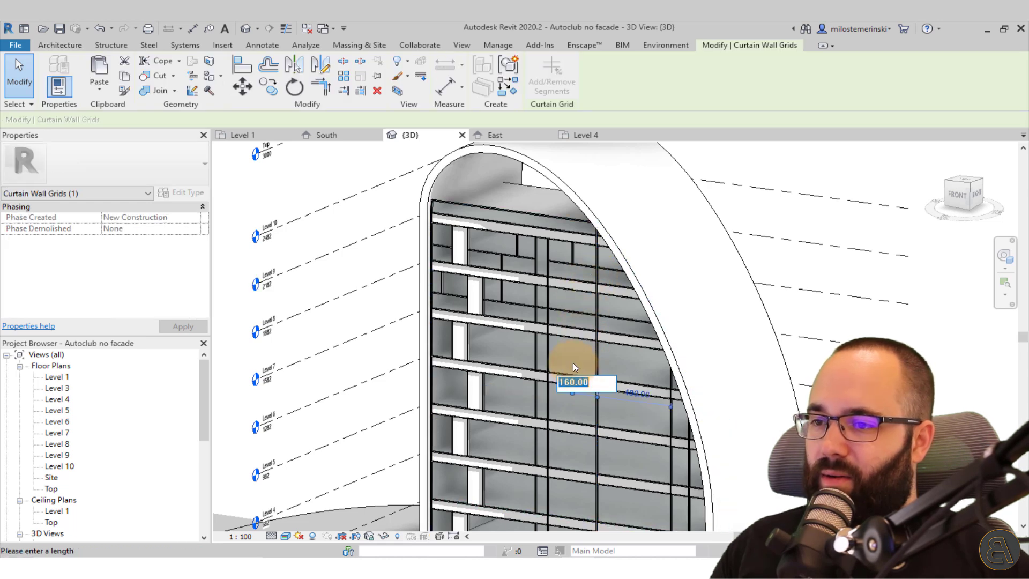
type("120")
key("Return")
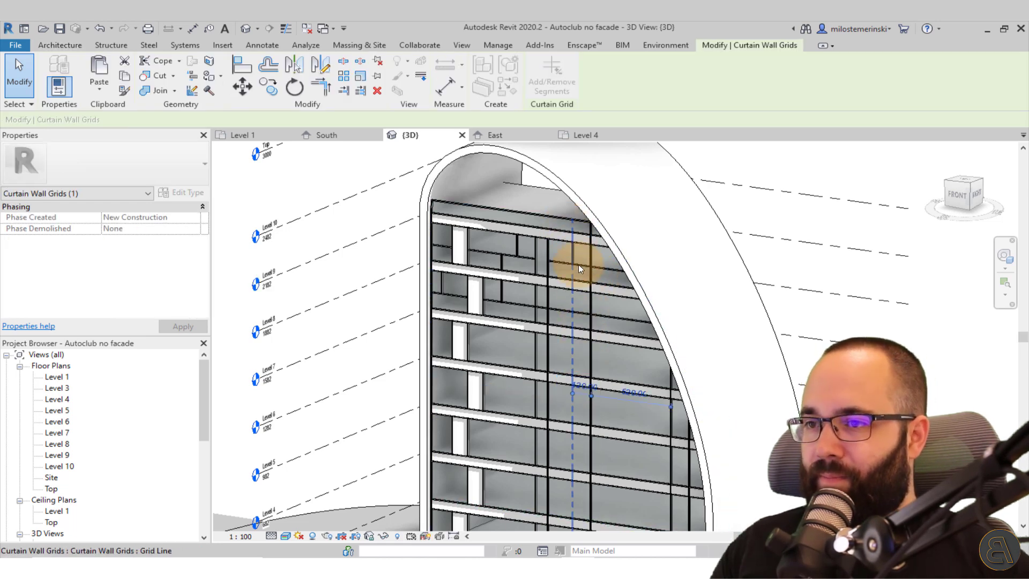
scroll(579, 258, "up", 3)
key("Escape")
middle_click_drag(577, 257, 600, 268)
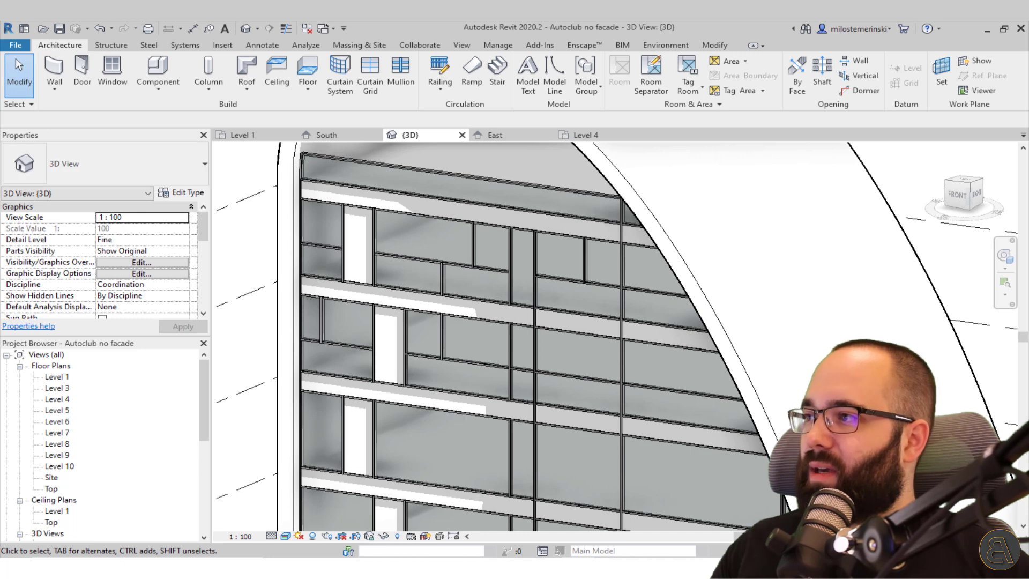
Consult the reference photo and add a full-height vertical gridline about 60 beyond the existing full-height gridline toward the curved edge
left_click_drag(0, 134, 223, 123)
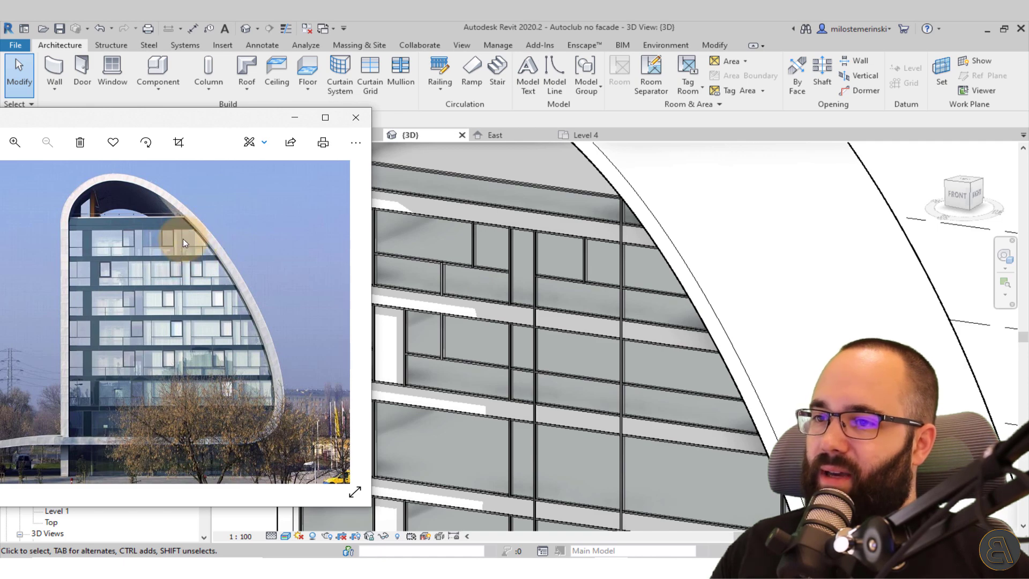
left_click_drag(228, 118, 0, 107)
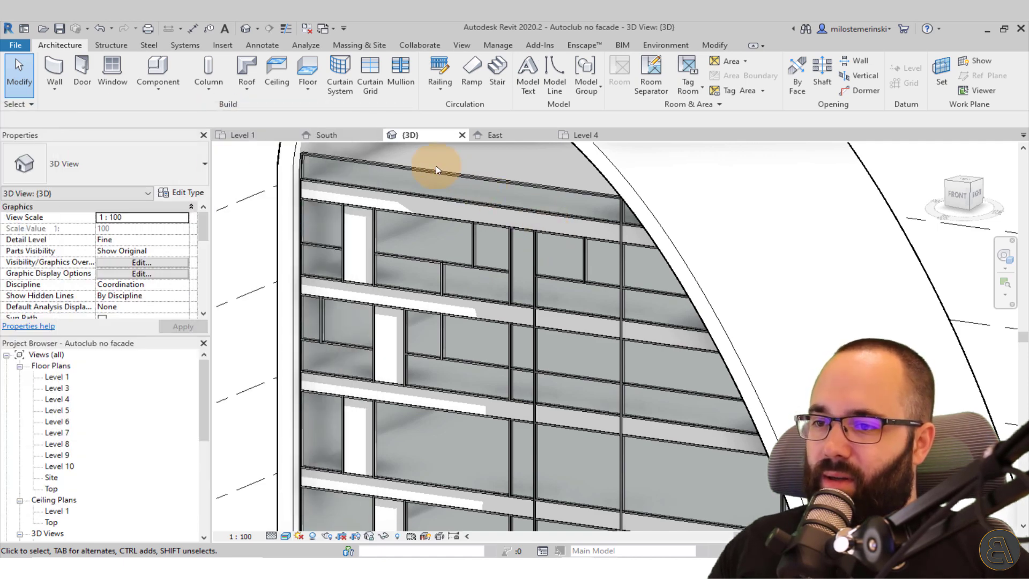
scroll(436, 166, "down", 2)
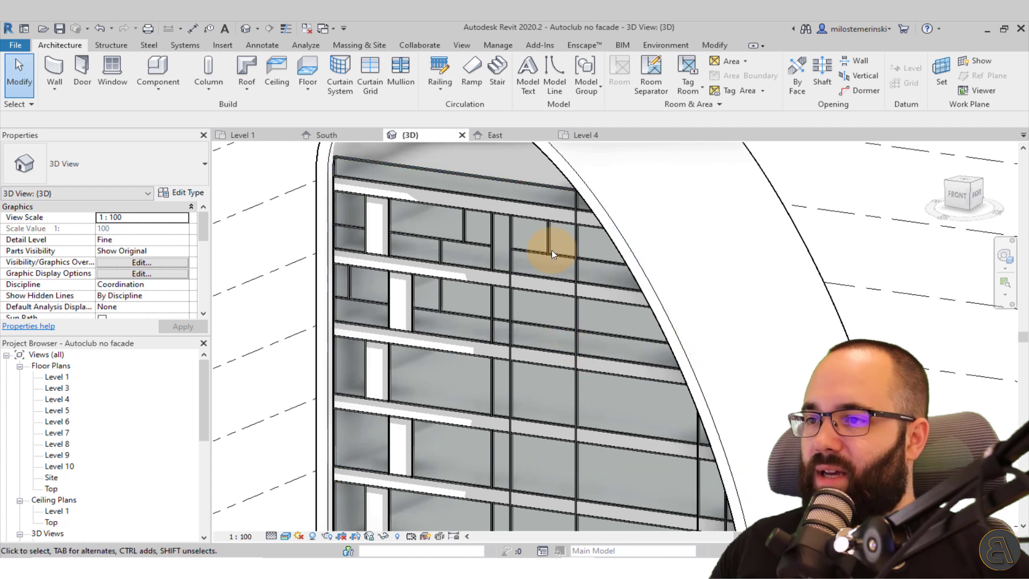
left_click(380, 89)
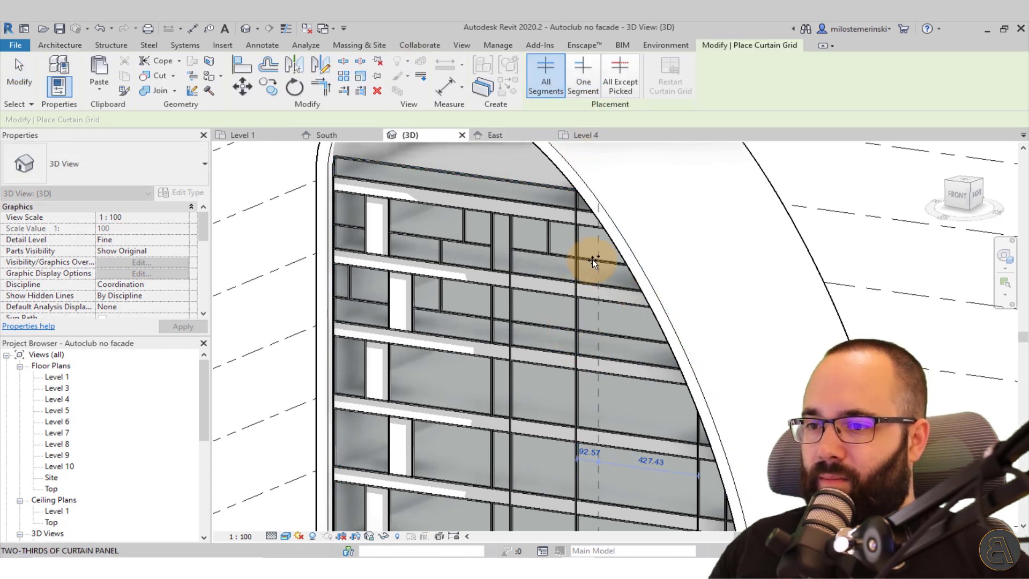
left_click(586, 301)
key("Escape")
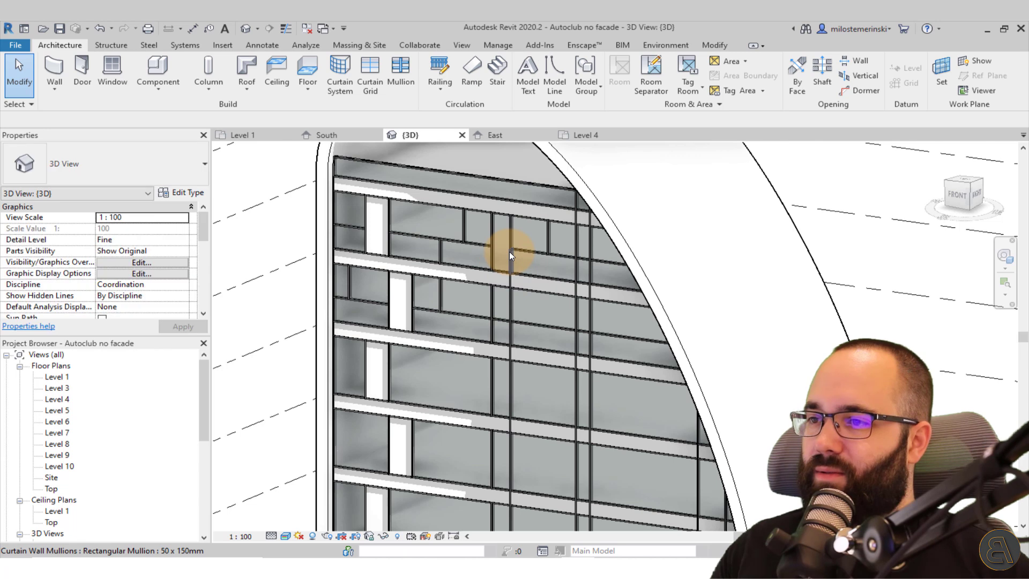
Check the spacing between the two vertical gridlines that bound the narrow full-height pane in the topmost row
key("Tab")
key("Tab")
key("Tab")
key("Tab")
left_click(510, 256)
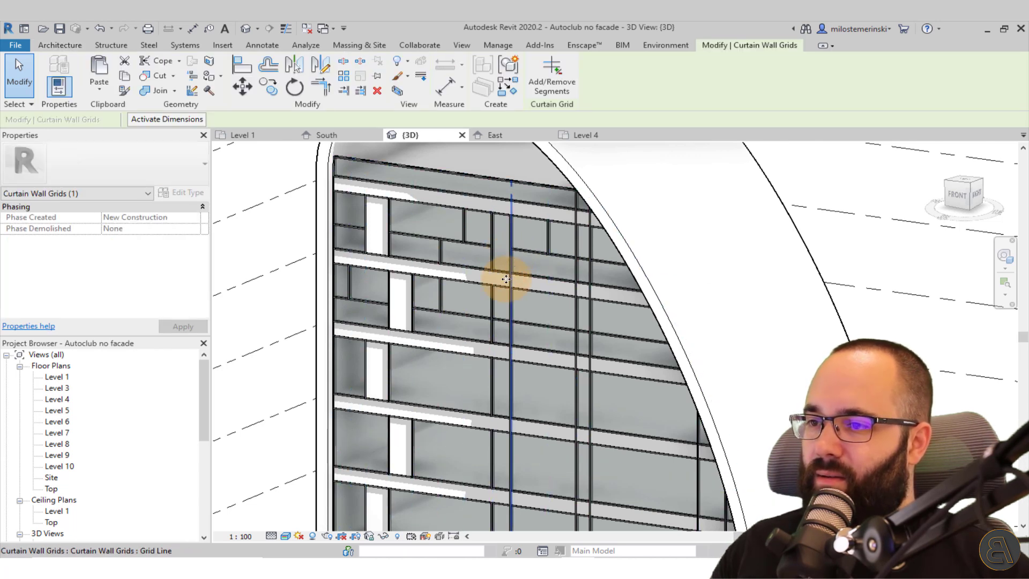
scroll(506, 279, "down", 4)
middle_click_drag(549, 309, 501, 230, "shift")
scroll(500, 215, "up", 5)
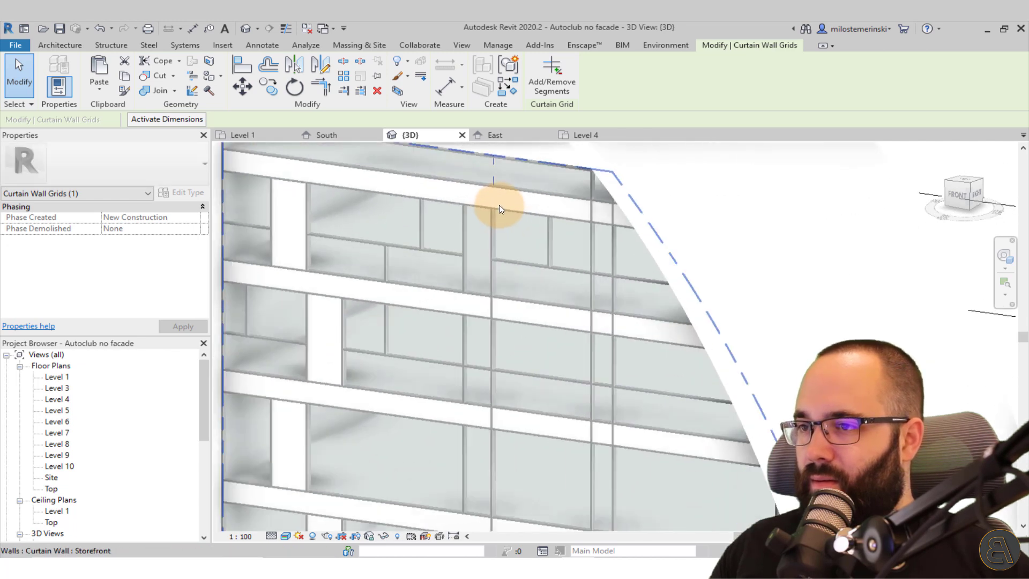
scroll(500, 206, "up", 1)
key("Escape")
key("Tab")
left_click(462, 225)
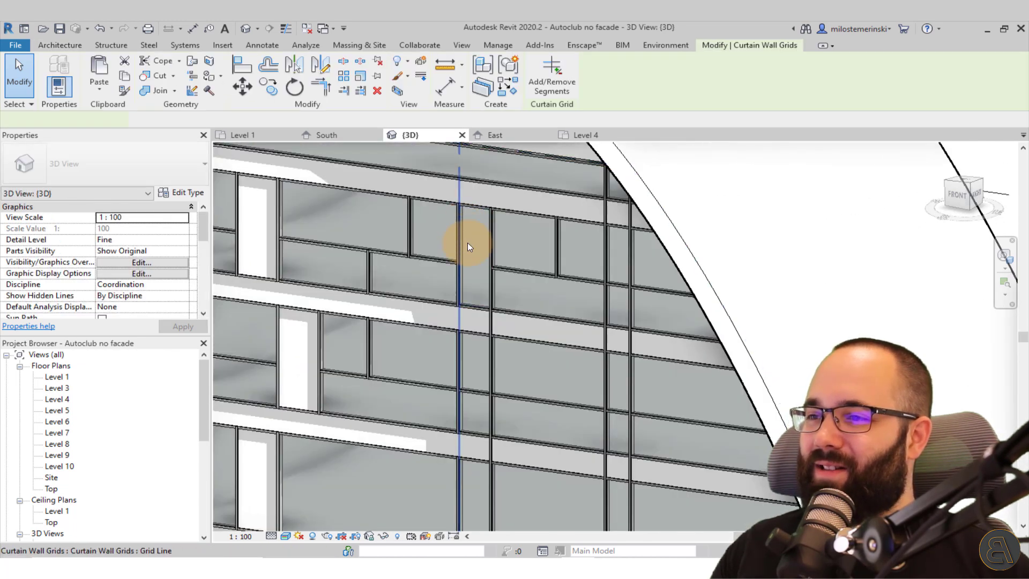
scroll(472, 268, "down", 3)
scroll(470, 376, "up", 2)
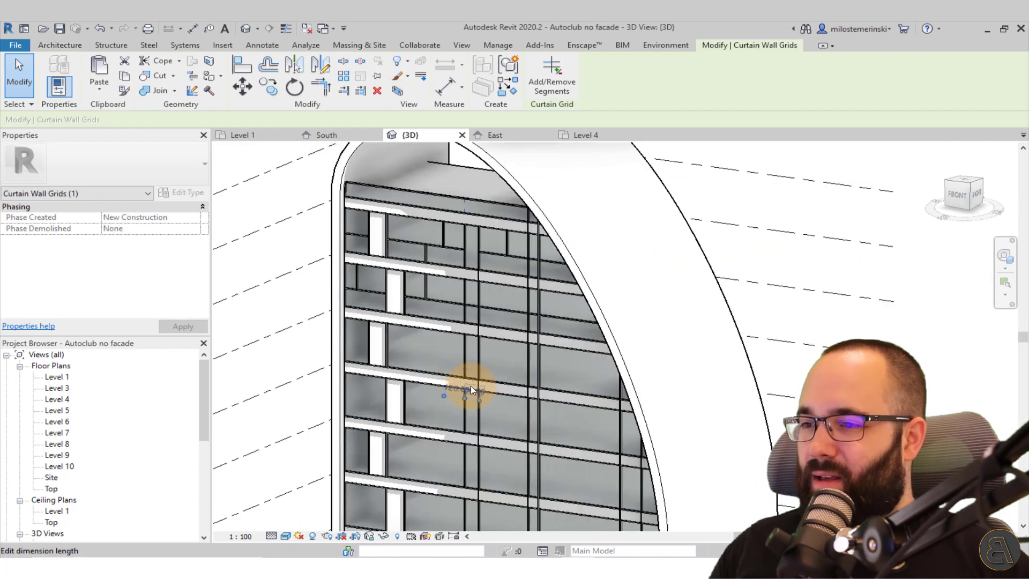
Set the distance between the new full-height gridline and its neighbouring full-height vertical gridline to 80
scroll(536, 245, "up", 4)
key("Escape")
key("Tab")
left_click(541, 252)
middle_click_drag(563, 268, 543, 247)
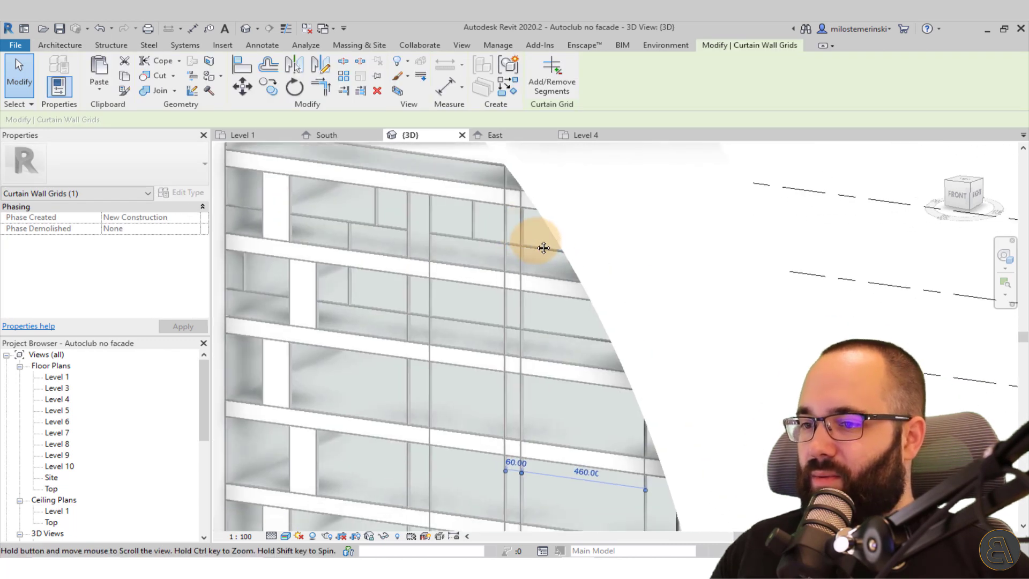
left_click(517, 462)
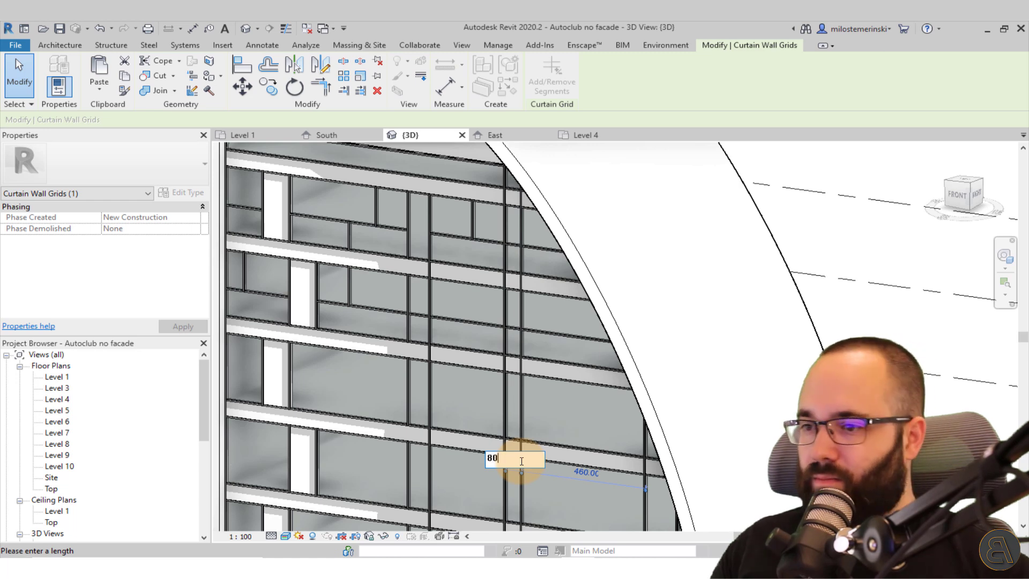
type("80")
key("Return")
key("Escape")
Remove the segments crossing the horizontal bands from the first gridline of the new closely spaced pair near the curved edge
scroll(489, 221, "up", 3)
middle_click_drag(489, 221, 578, 320)
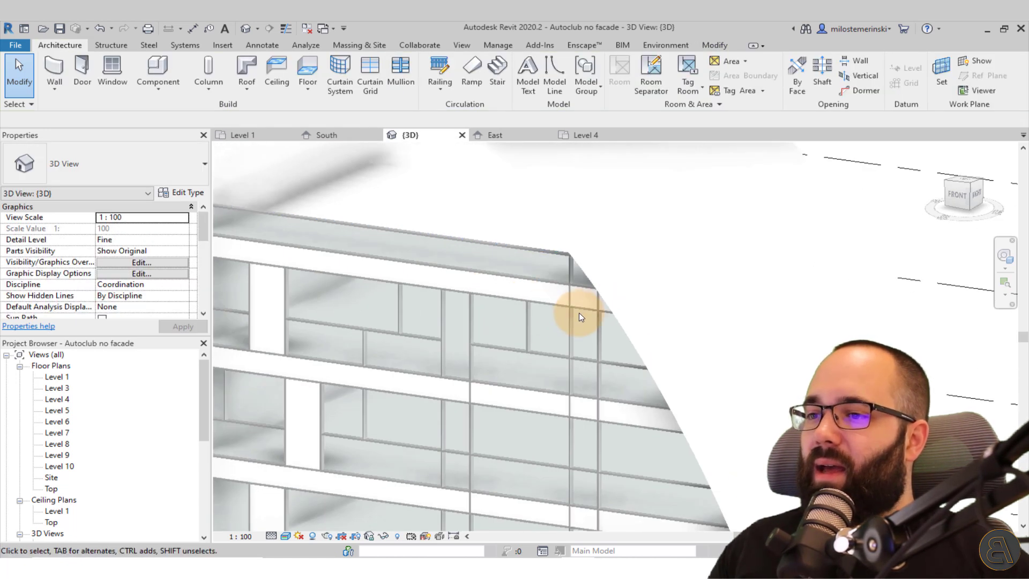
left_click(574, 279)
left_click(551, 81)
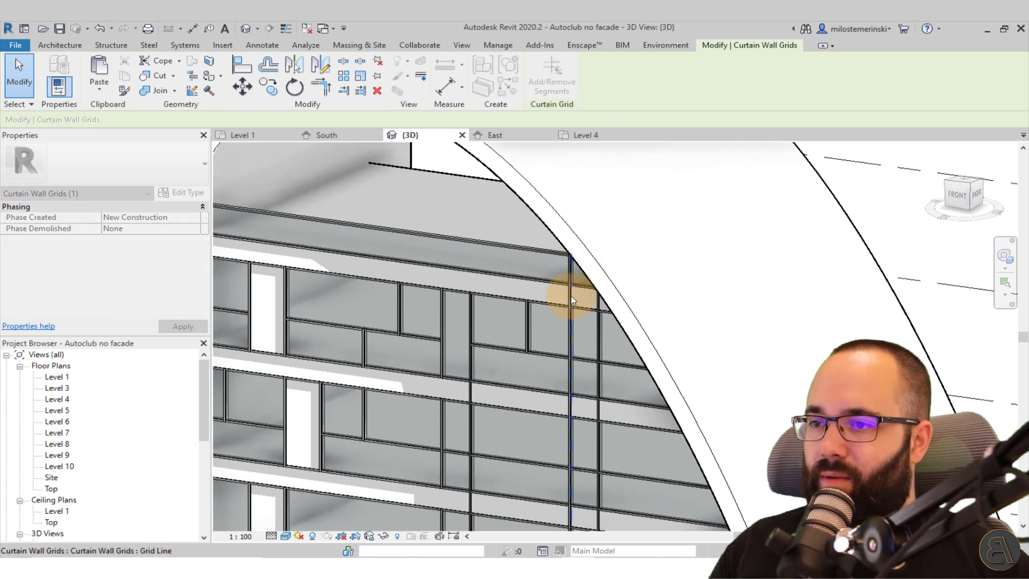
scroll(580, 362, "down", 2)
middle_click_drag(580, 362, 534, 259)
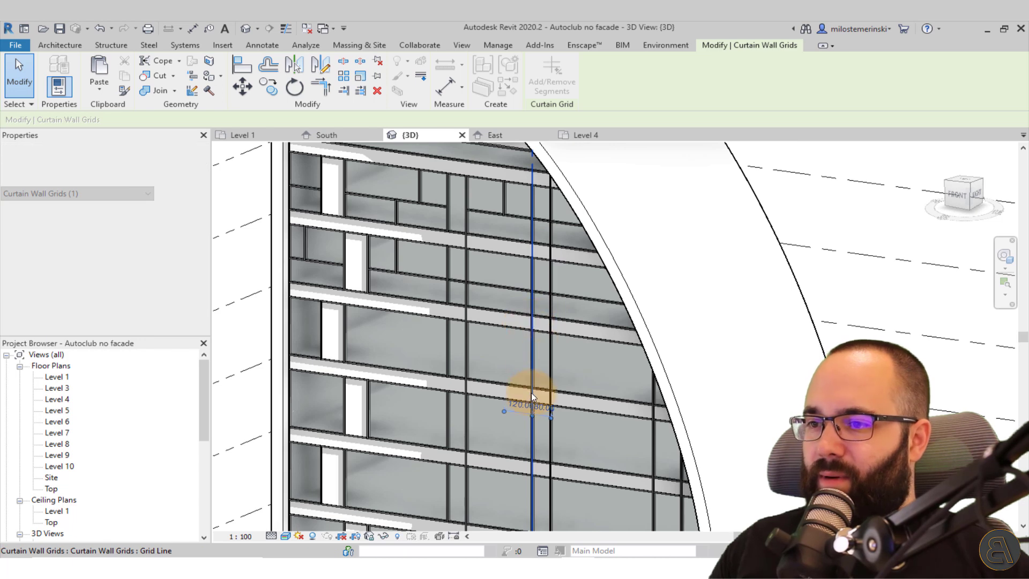
key("Escape")
key("Escape")
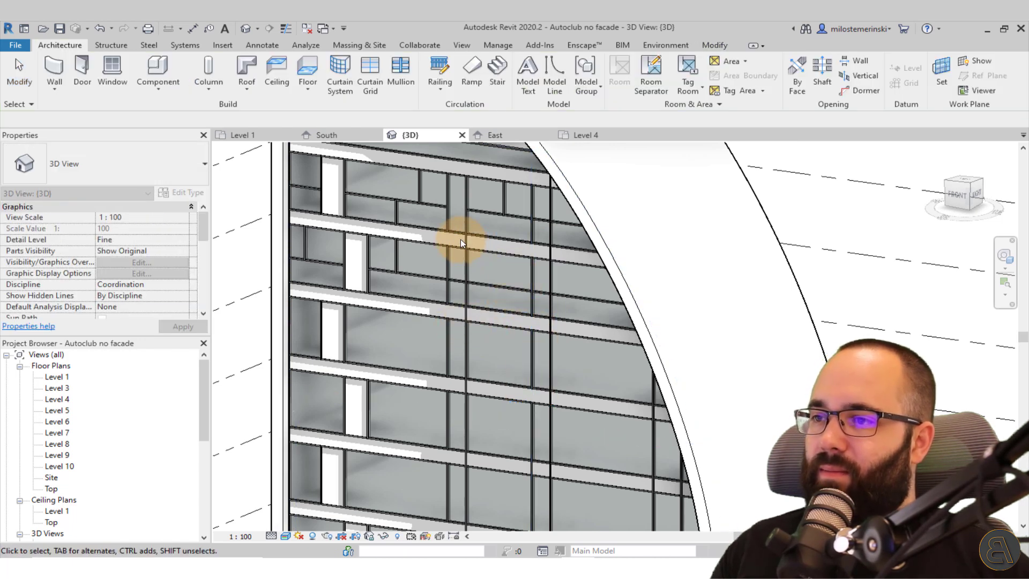
Remove the segments crossing the horizontal bands from the narrow full-height pane's gridline nearer the curved edge
left_click(466, 240)
left_click(552, 86)
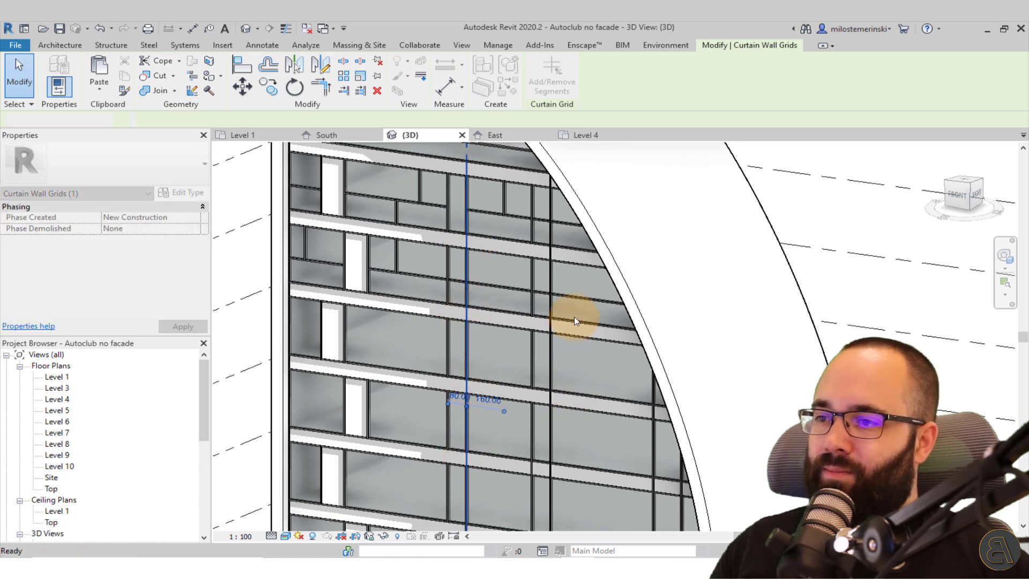
key("Escape")
key("Escape")
Remove the topmost row's horizontal gridline segment between the new closely spaced pair, making a second narrow full-height pane
scroll(535, 249, "up", 4)
left_click(557, 262)
left_click(549, 89)
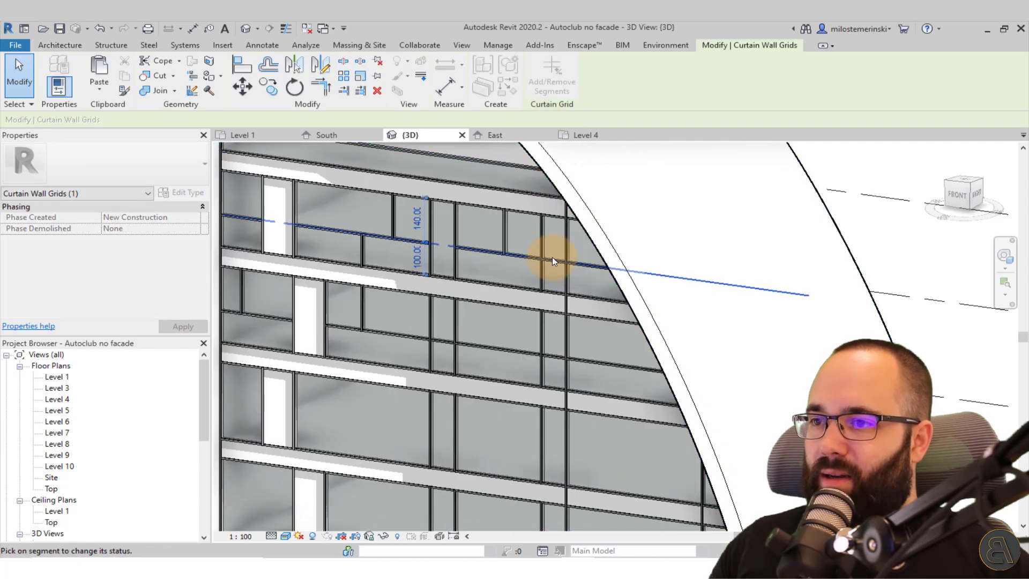
key("Escape")
key("Escape")
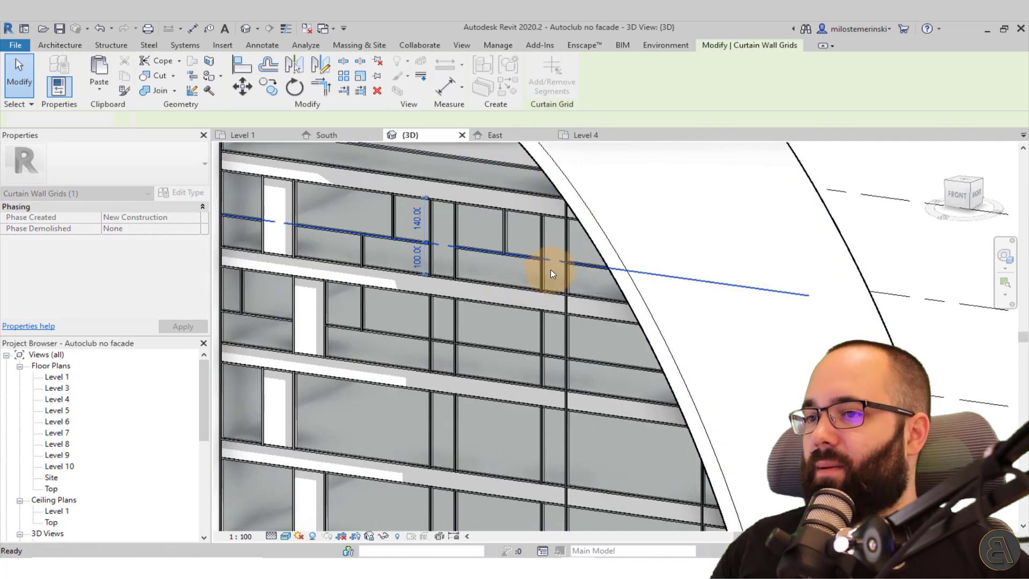
Remove the segments crossing the horizontal bands from the new pair's vertical gridline nearest the curved edge
key("Tab")
key("Tab")
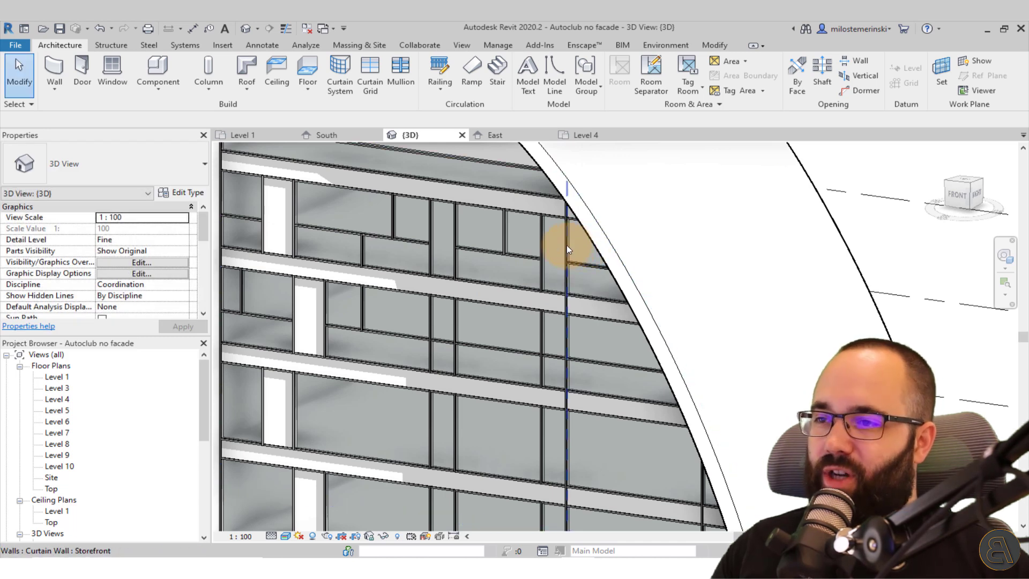
left_click(567, 245)
left_click(564, 96)
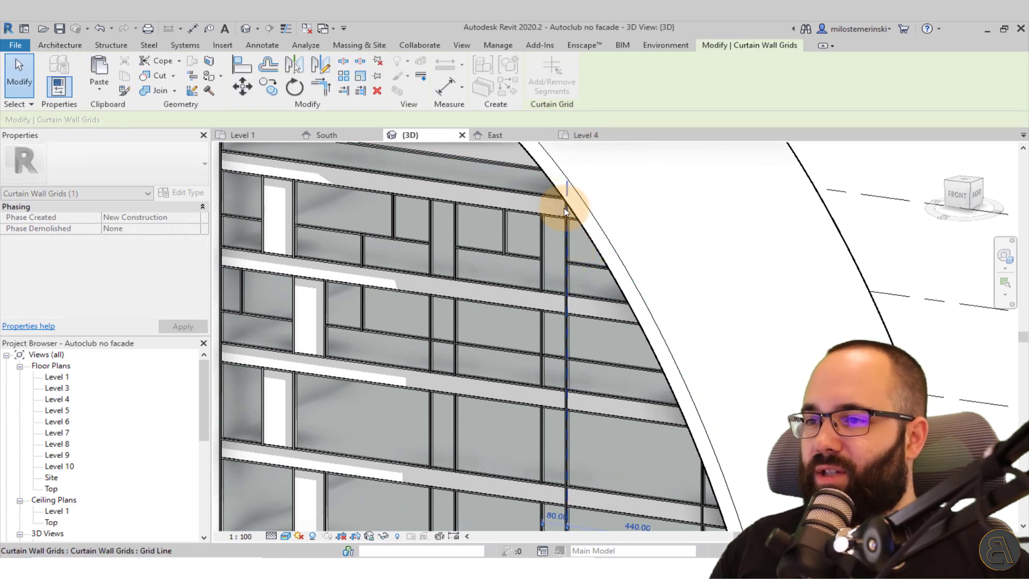
left_click(565, 304)
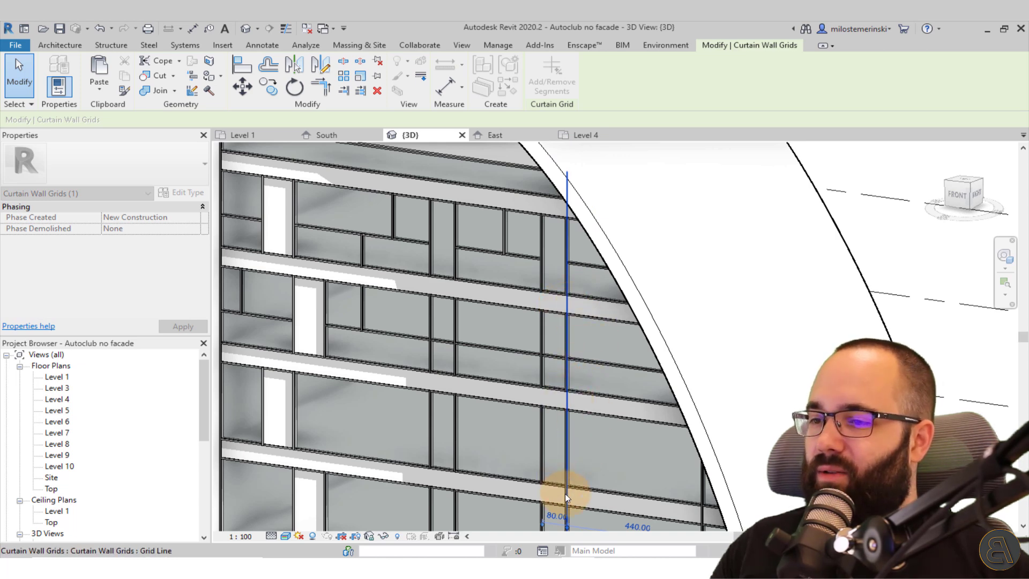
key("Escape")
key("Escape")
Unpin the small upper glazed panels beside the second row's solid panel and beside the topmost row's first narrow full-height pane
middle_click_drag(524, 318, 623, 325)
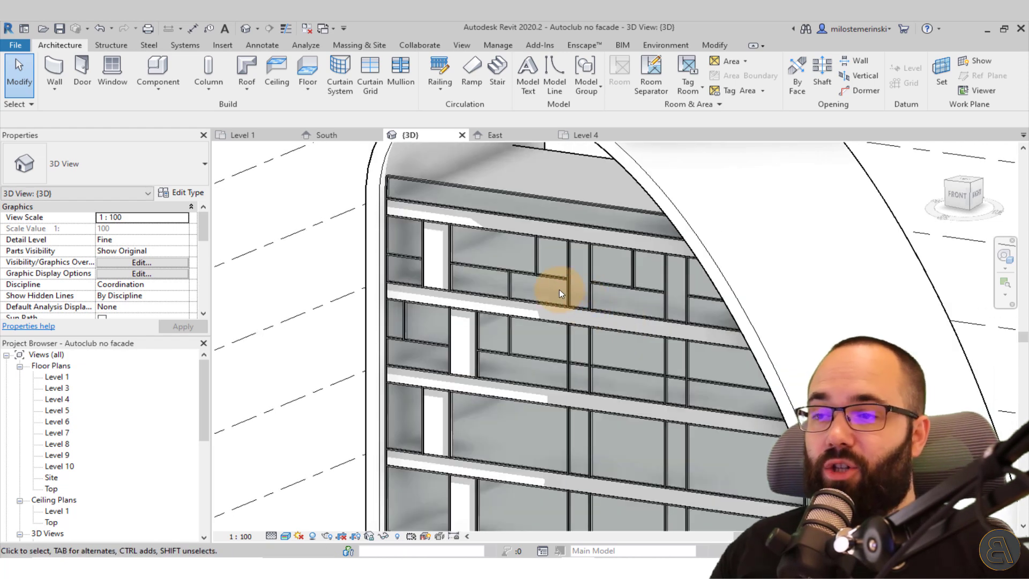
key("Tab")
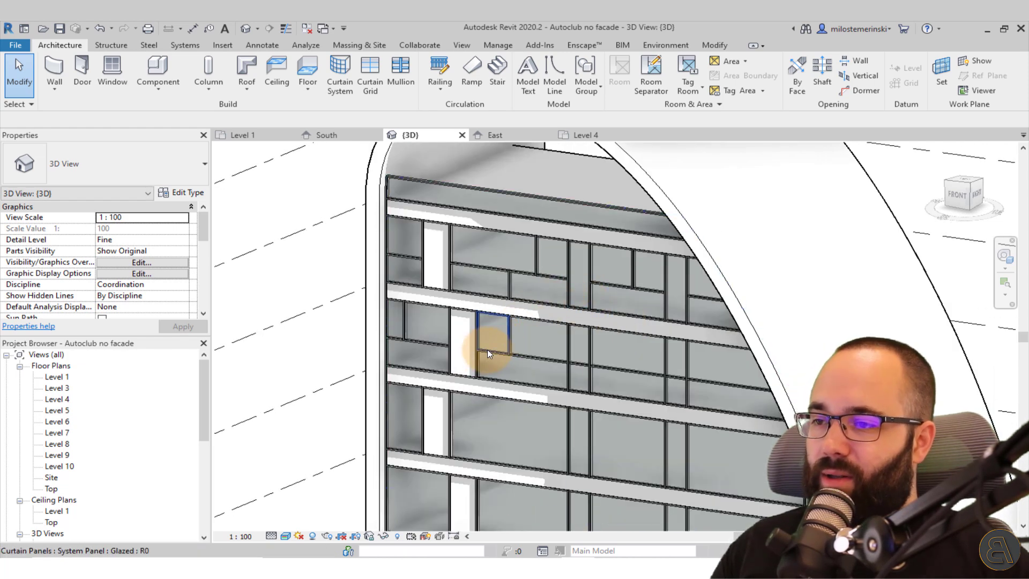
left_click(488, 349)
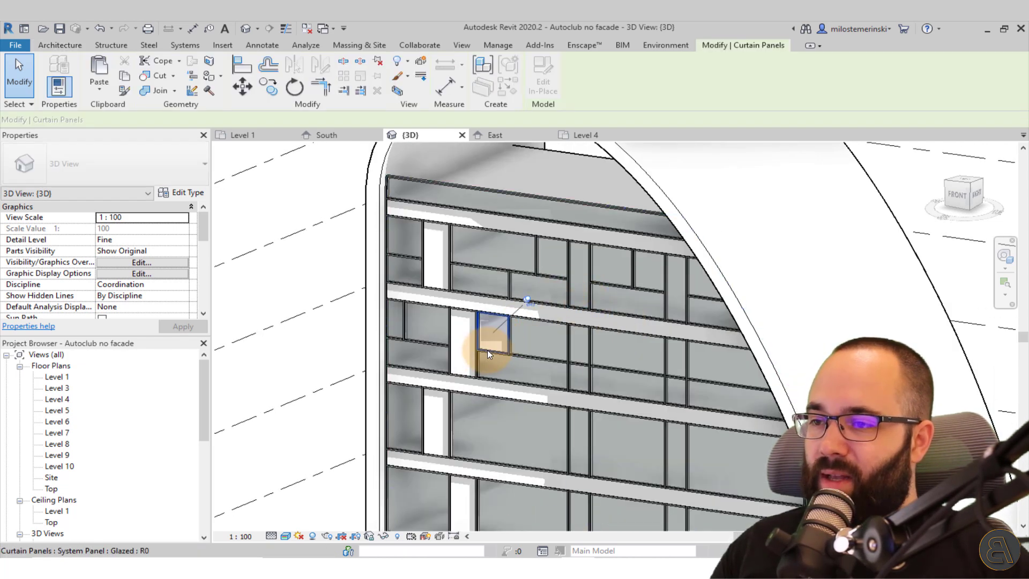
left_click(557, 273, "ctrl")
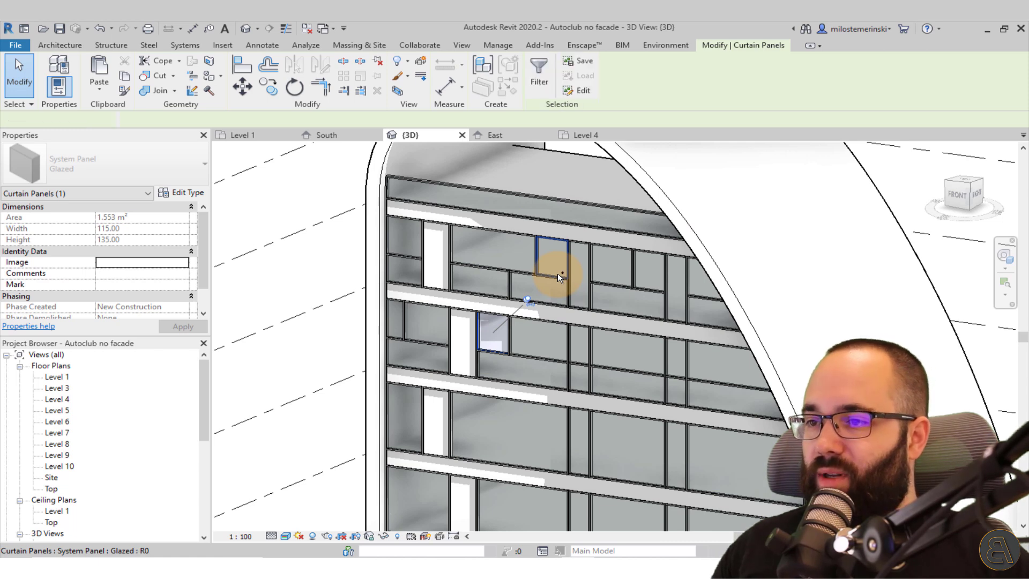
left_click(381, 63)
Browse the available types for the two unpinned panels for a window type, leaving them glazed
left_click(79, 173)
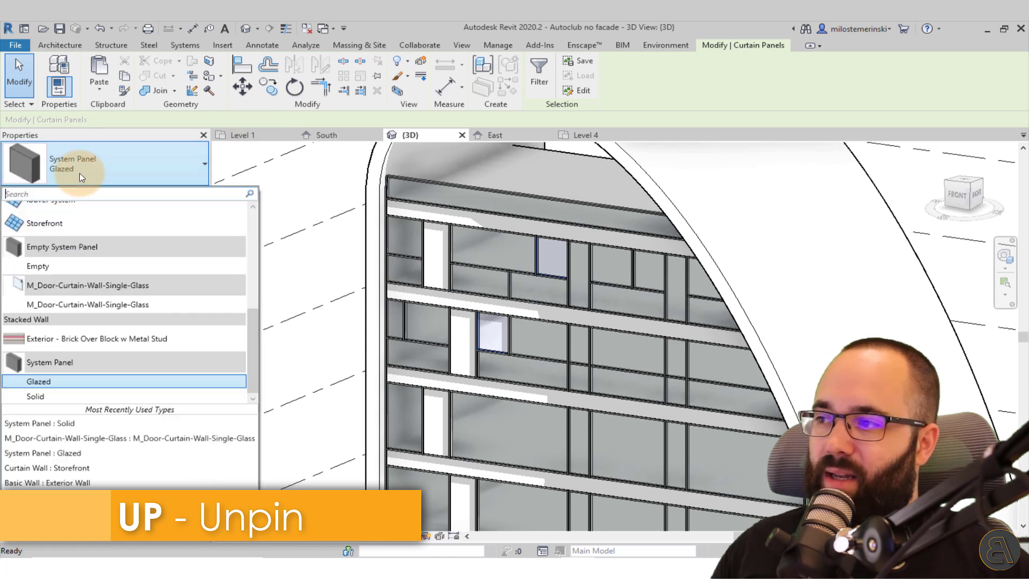
scroll(83, 273, "up", 2)
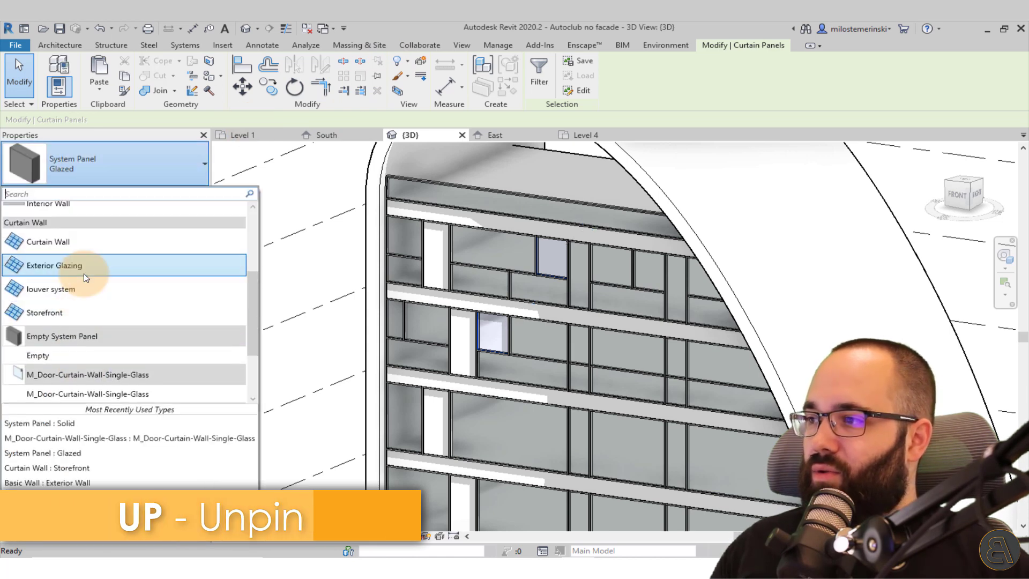
scroll(84, 273, "down", 2)
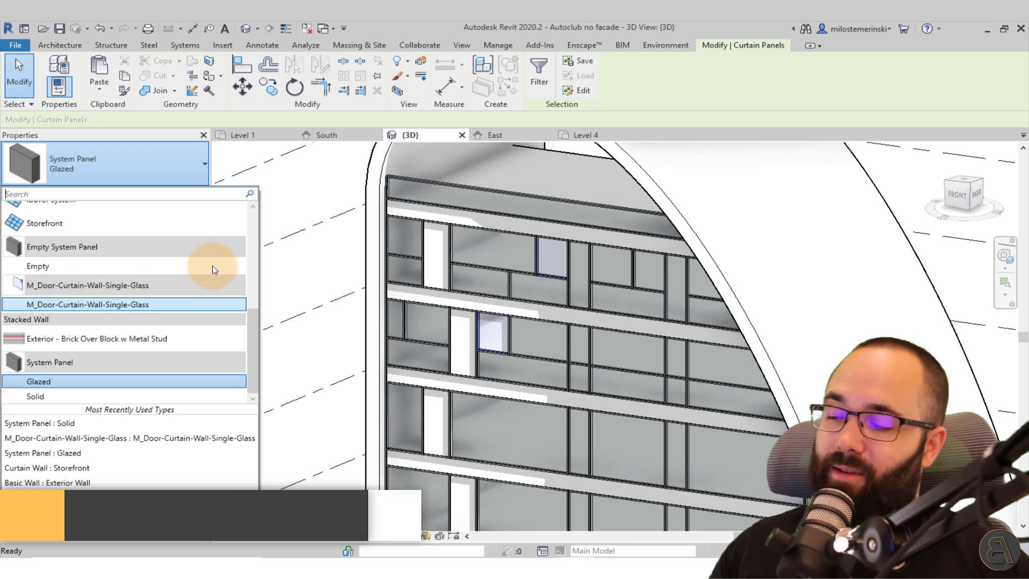
left_click(305, 244)
left_click(303, 245)
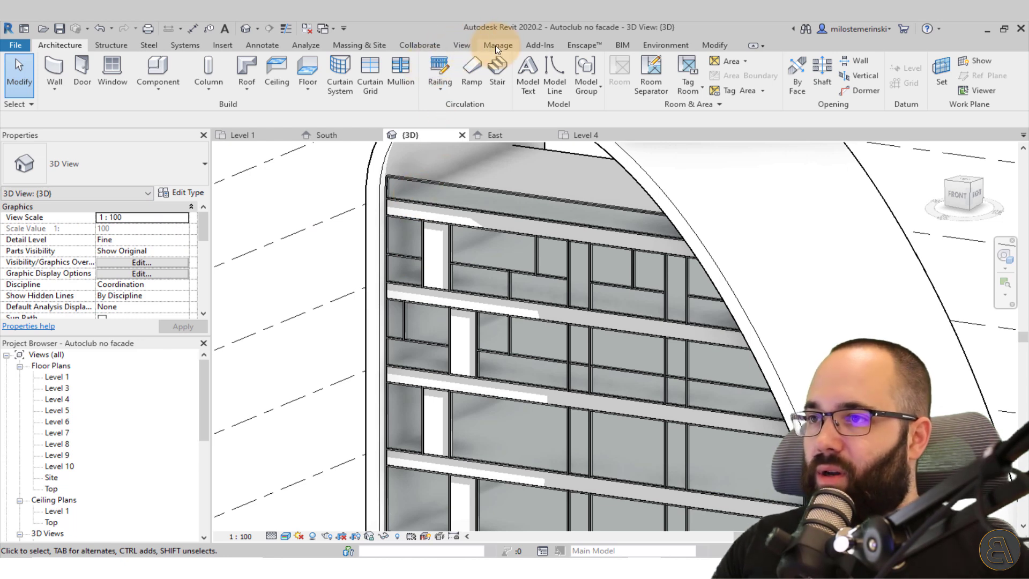
Load the M_Curtain Wall-Awning family from the Windows folder of the US Metric library
left_click(224, 46)
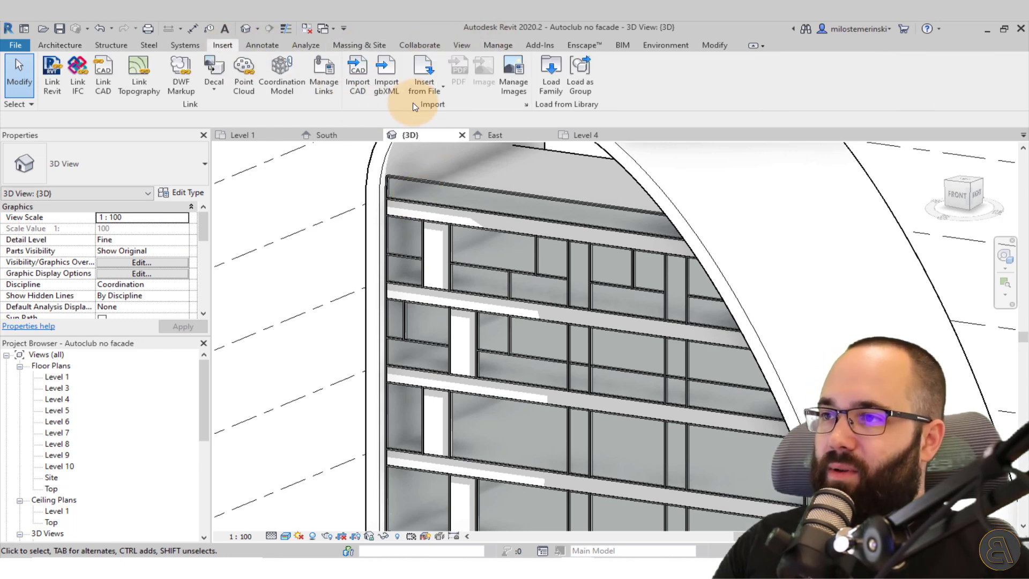
left_click(543, 90)
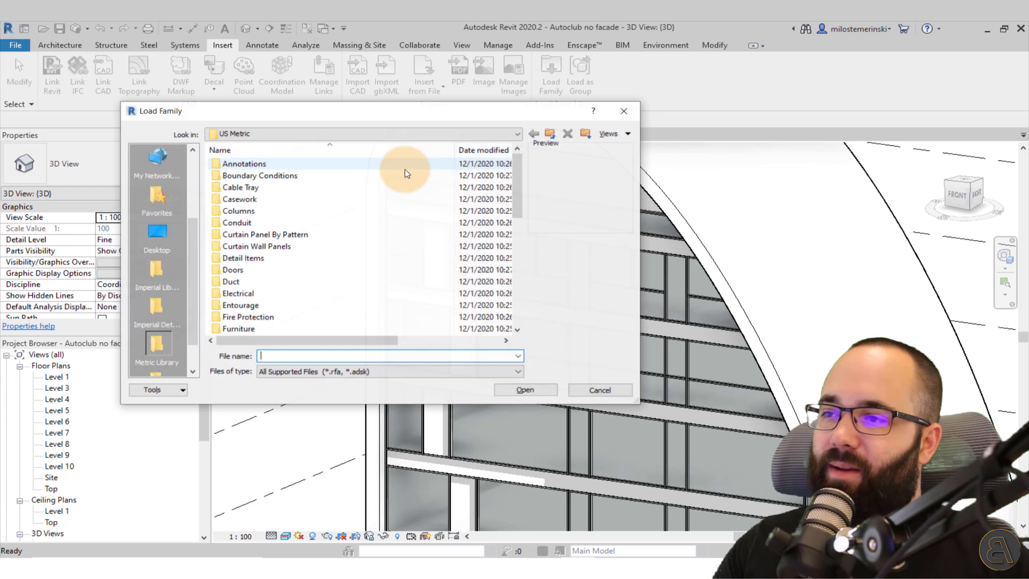
scroll(270, 252, "down", 9)
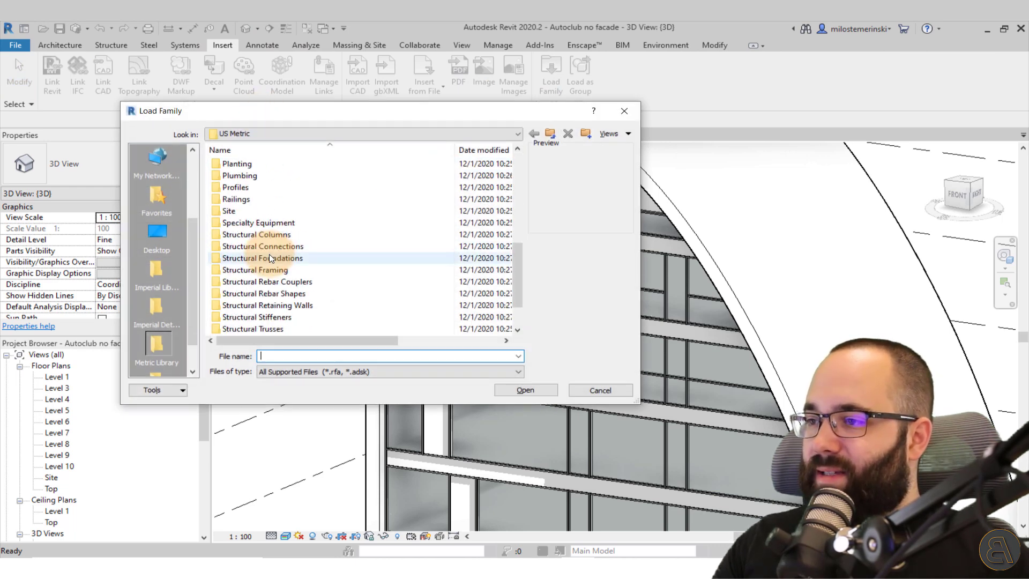
double_click(235, 328)
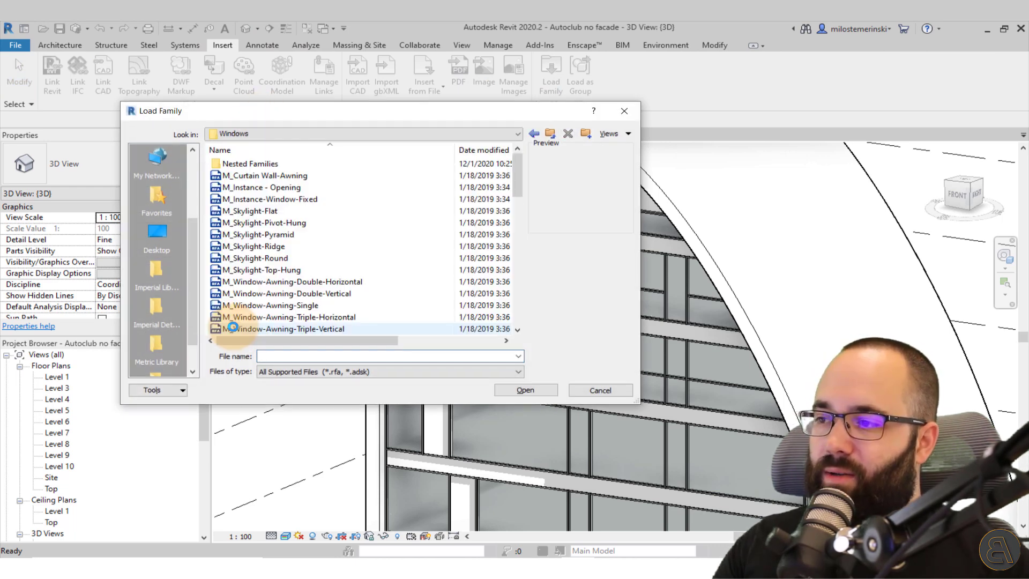
left_click(294, 176)
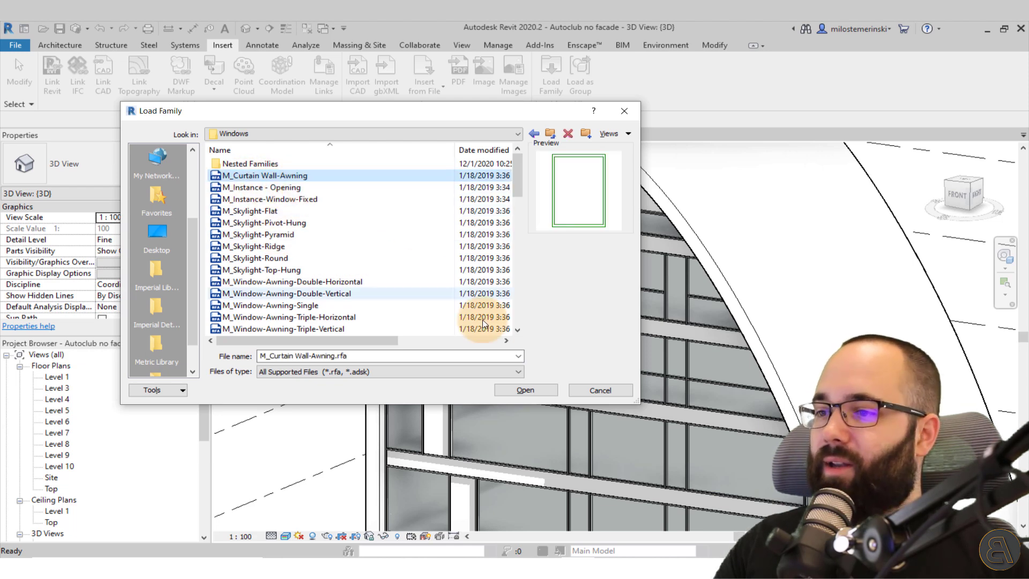
left_click(507, 389)
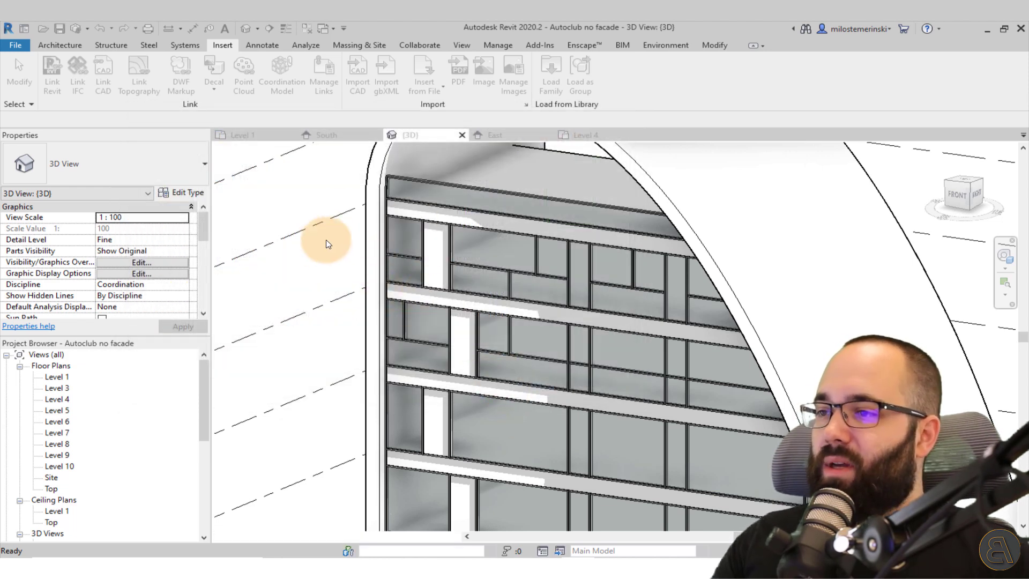
Change the two unpinned small upper panels in the topmost and second rows to the M_Curtain Wall-Awning type
key("Tab")
left_click(548, 273)
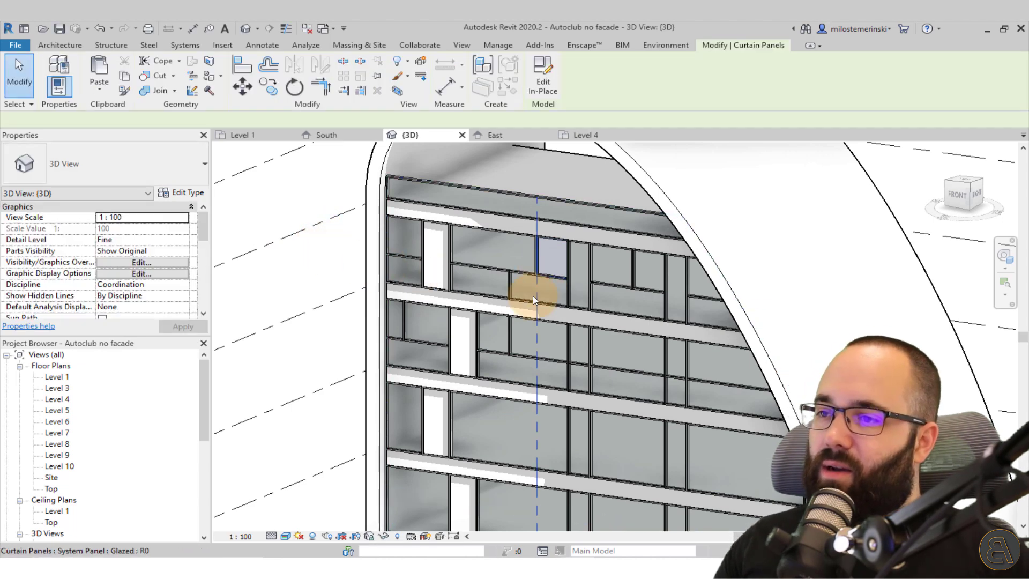
key("Tab")
key("Tab")
left_click(500, 349, "ctrl")
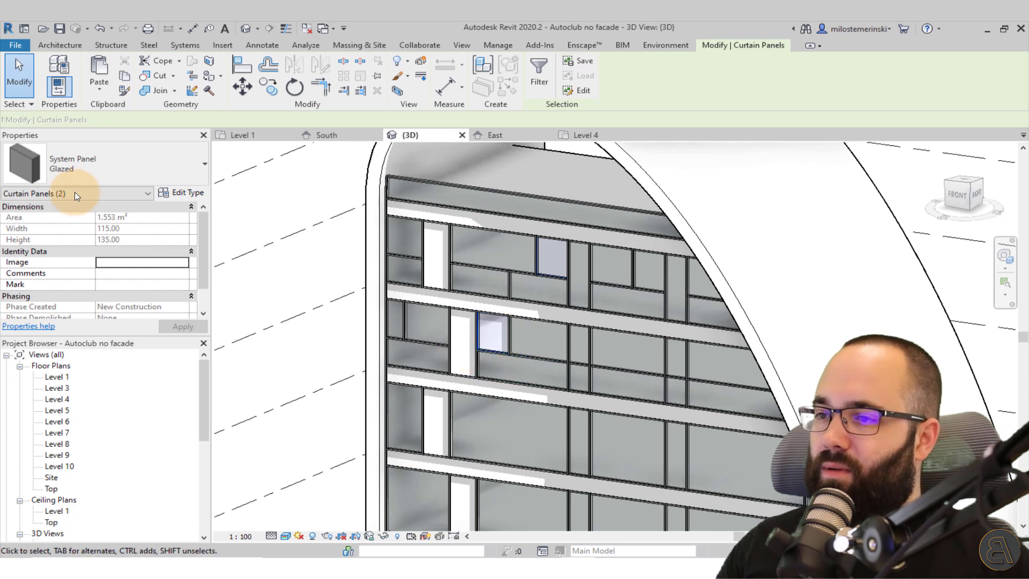
left_click(75, 170)
left_click(37, 275)
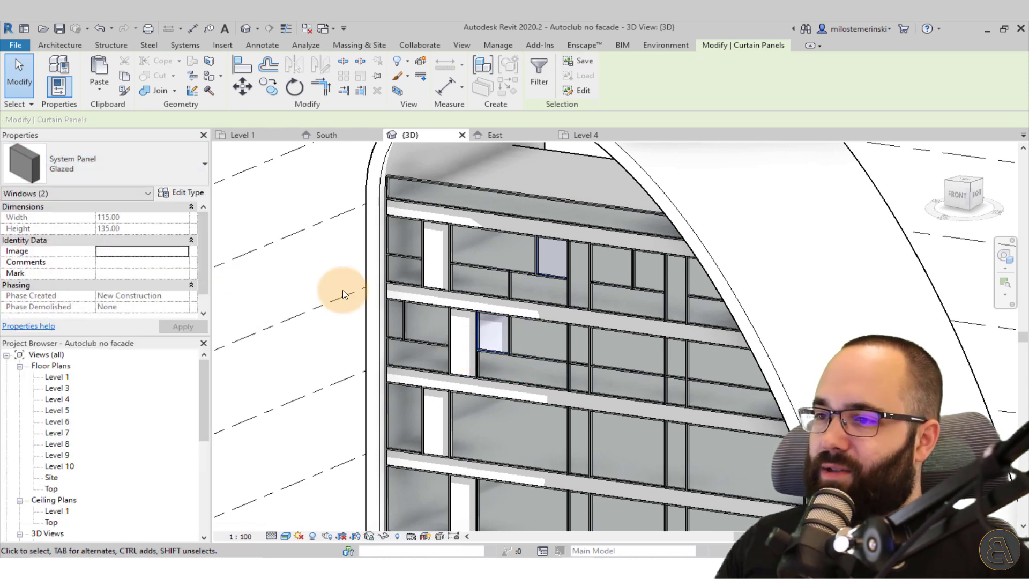
left_click(321, 340)
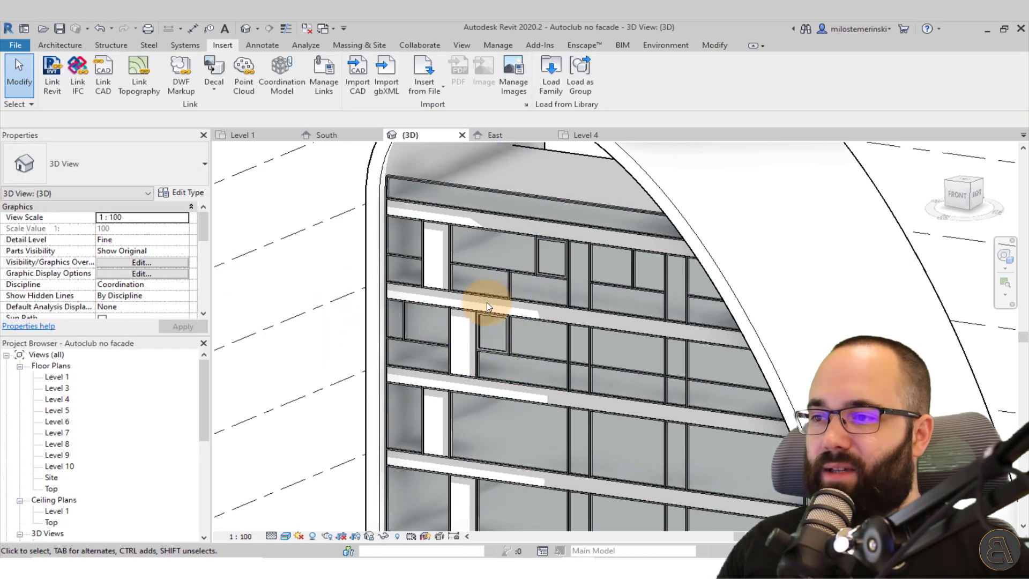
Unpin the topmost row's small upper panel beside the second narrow full-height pane and change it to M_Curtain Wall-Awning
left_click_drag(0, 166, 0, 140)
key("Tab")
left_click(652, 287)
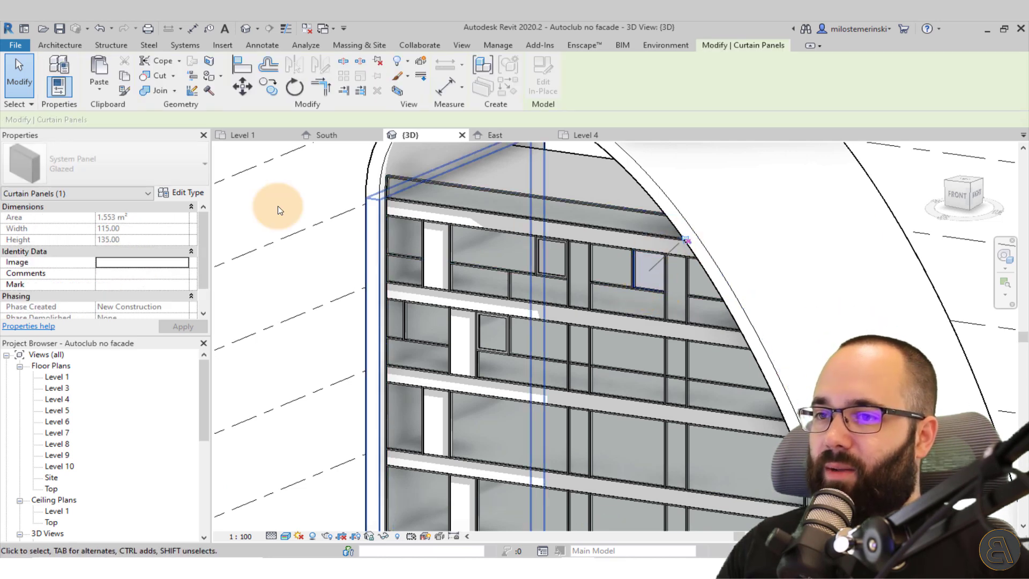
left_click(144, 176)
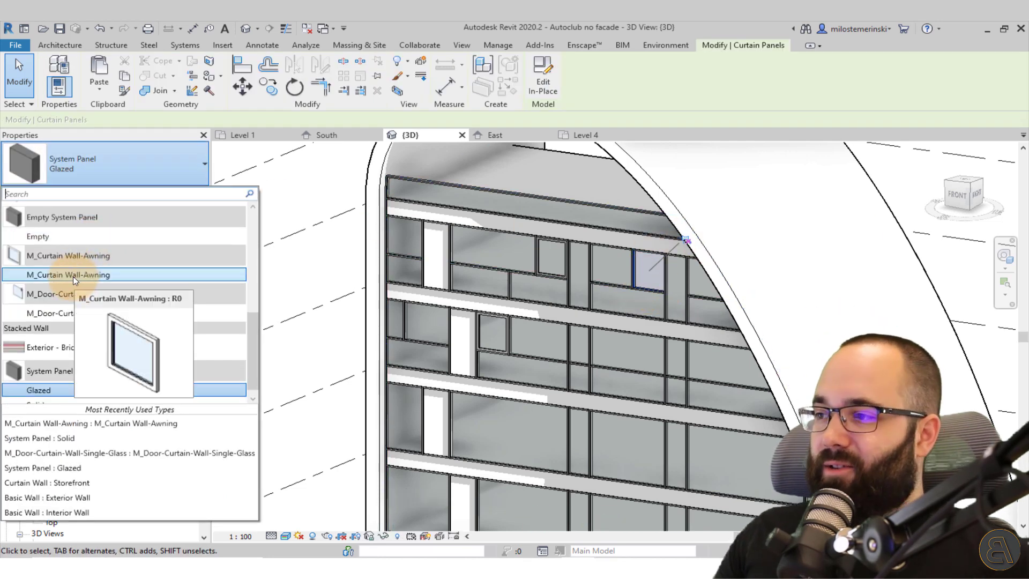
left_click(73, 275)
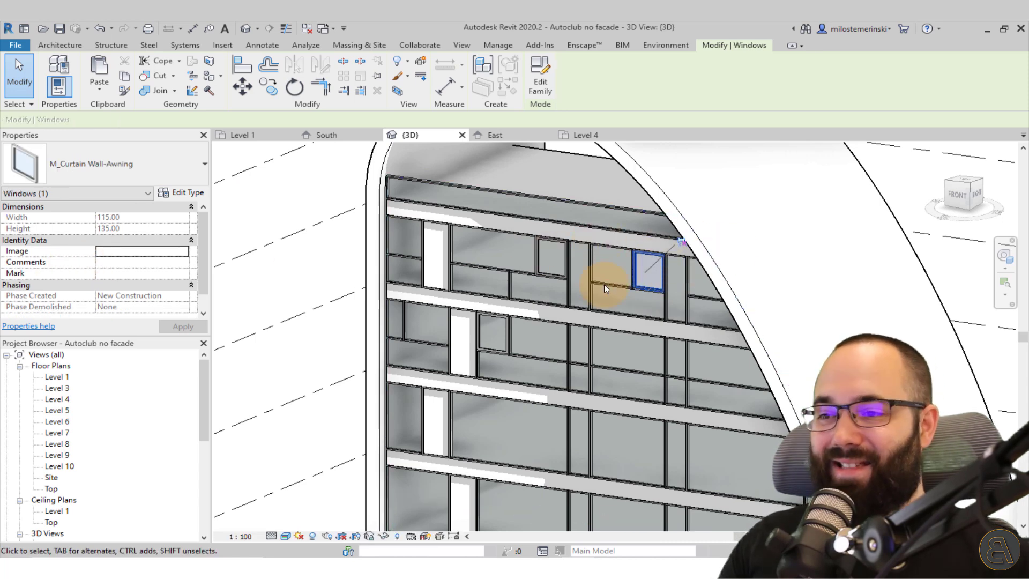
scroll(575, 267, "down", 3)
left_click(395, 314)
middle_click_drag(394, 315, 309, 298)
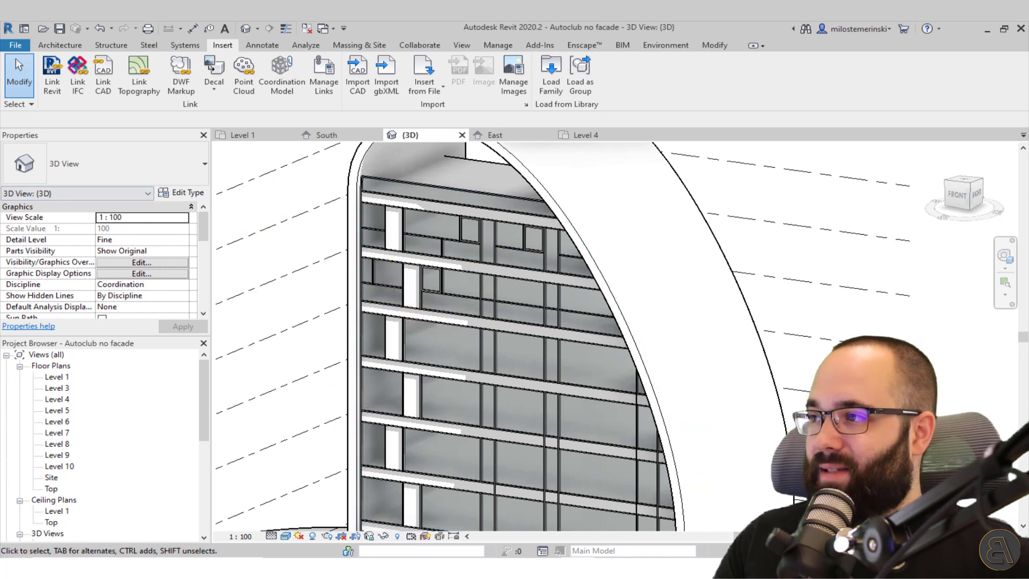
Examine the completed front facade's staggered grids, solid panels and awning windows, both close up and on the whole building
left_click_drag(0, 91, 0, 122)
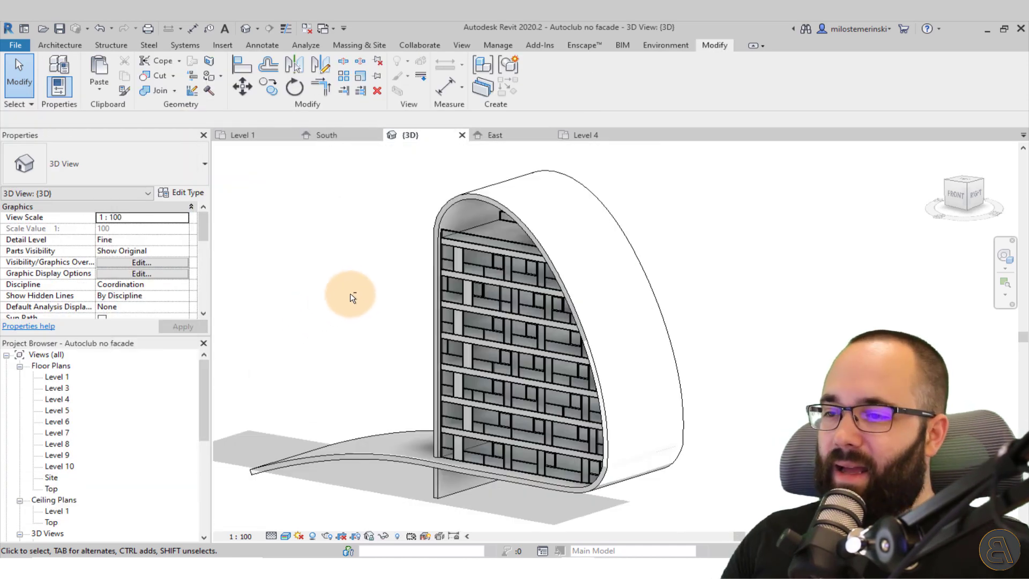
mouse_move(365, 316)
middle_mouse_down("shift")
mouse_move(382, 326)
mouse_move(417, 261)
mouse_move(326, 386)
mouse_move(405, 328)
mouse_move(358, 331)
middle_mouse_up("shift")
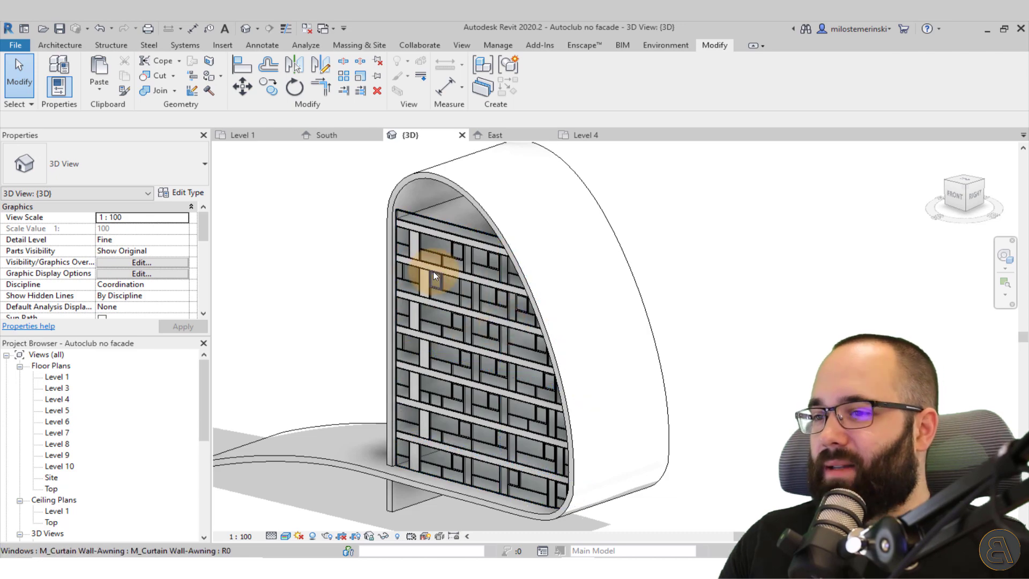
scroll(474, 330, "up", 4)
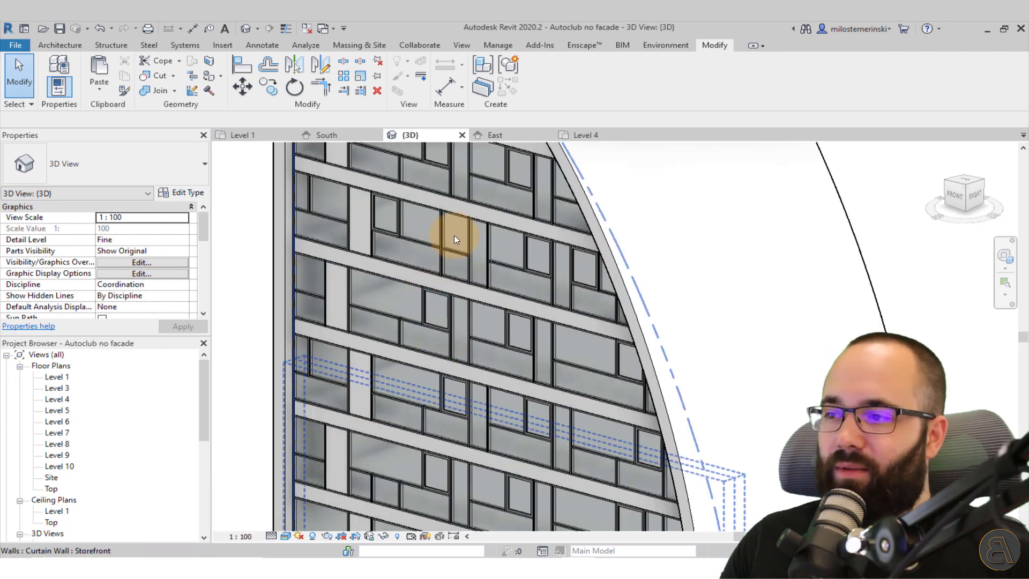
scroll(445, 264, "down", 2)
middle_click_drag(294, 279, 301, 314)
scroll(302, 286, "down", 2)
scroll(307, 300, "down", 1)
scroll(295, 319, "down", 1)
scroll(306, 312, "down", 1)
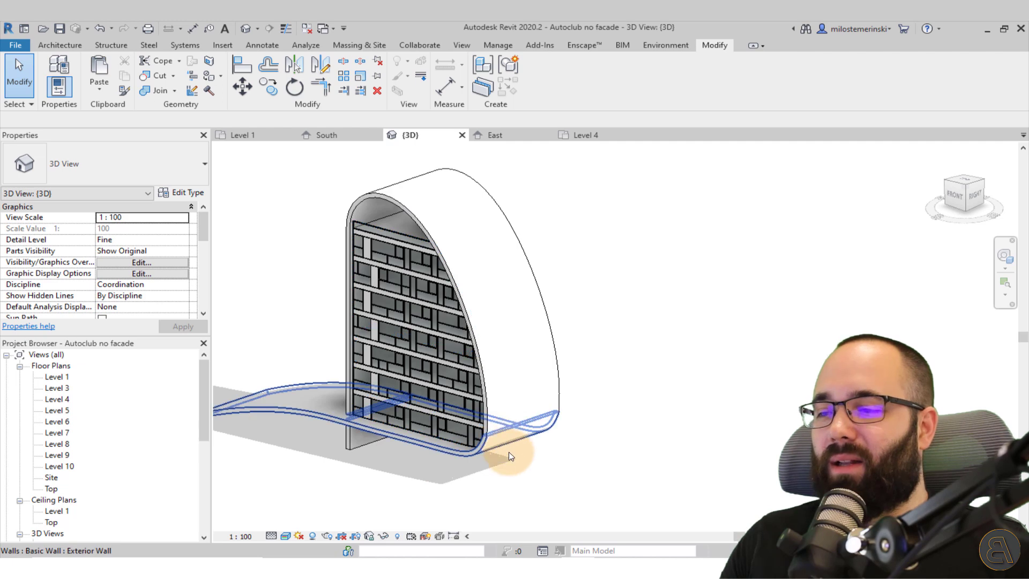
mouse_move(299, 356)
middle_mouse_down()
mouse_move(332, 369)
mouse_move(305, 352)
middle_mouse_up()
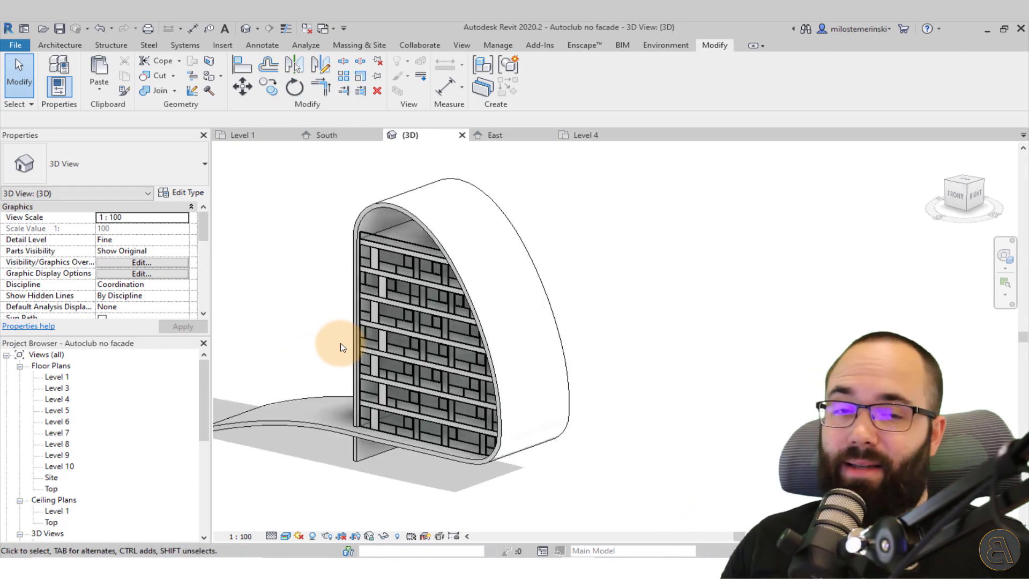